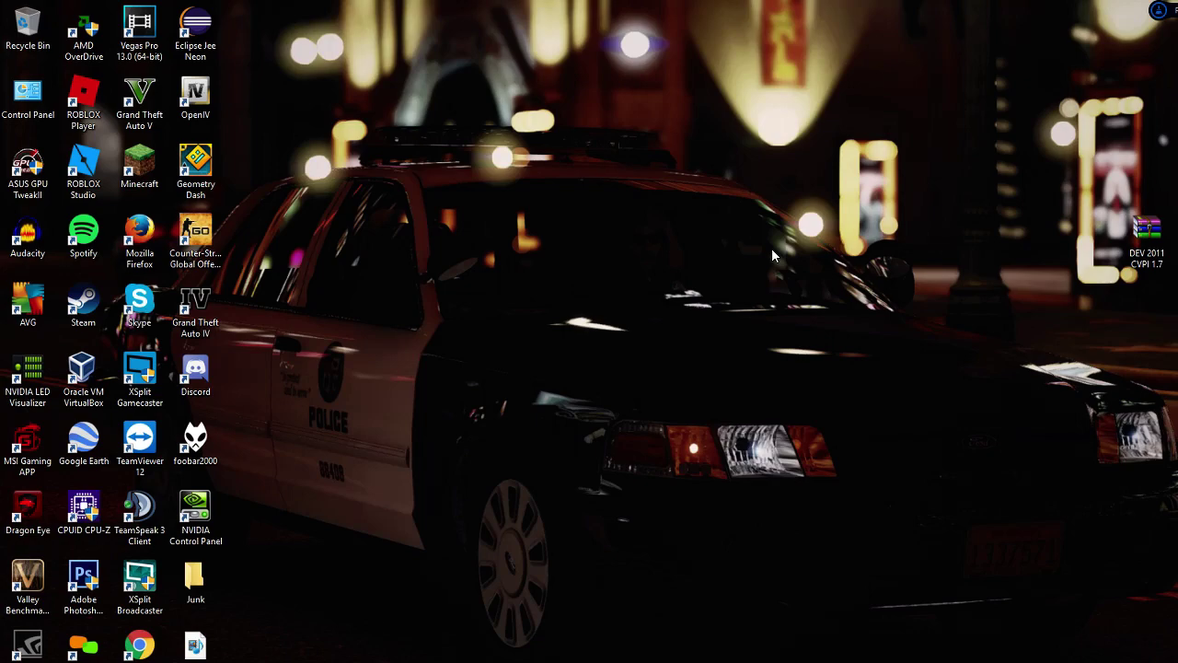
left_click_drag(1002, 122, 1177, 260)
left_click_drag(1177, 239, 794, 348)
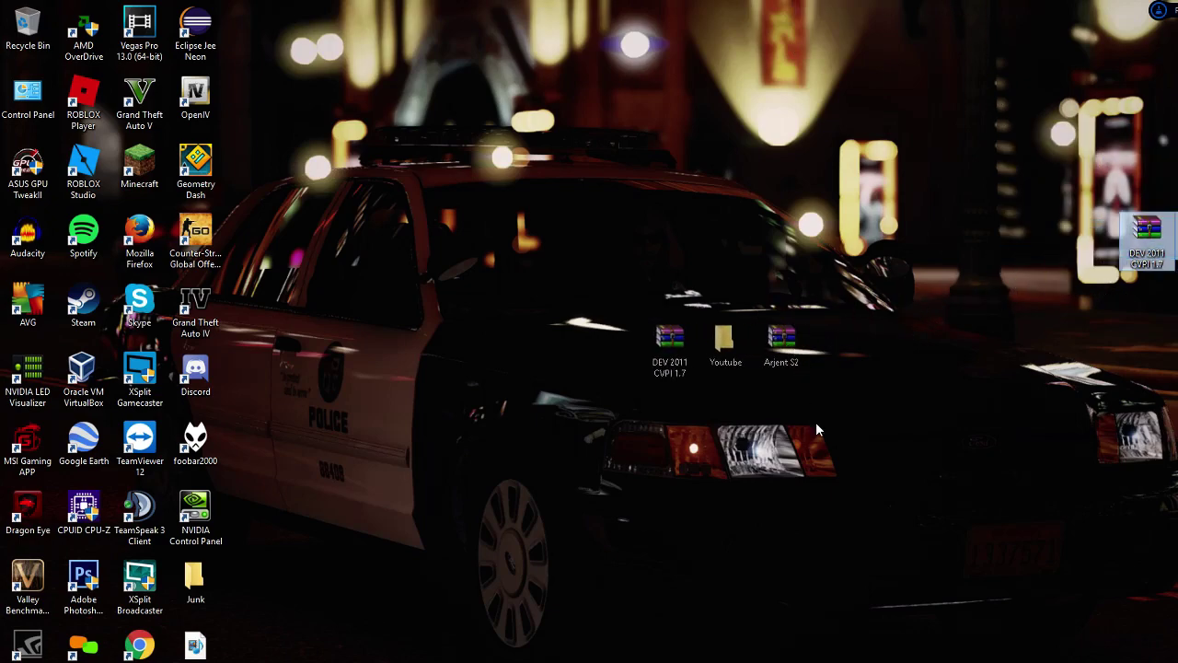
left_click_drag(815, 421, 792, 442)
left_click(609, 348)
Step: Open the cvpi Z3D model from The Car folder inside the Youtube folder, and minimize the file browser
double_click(692, 367)
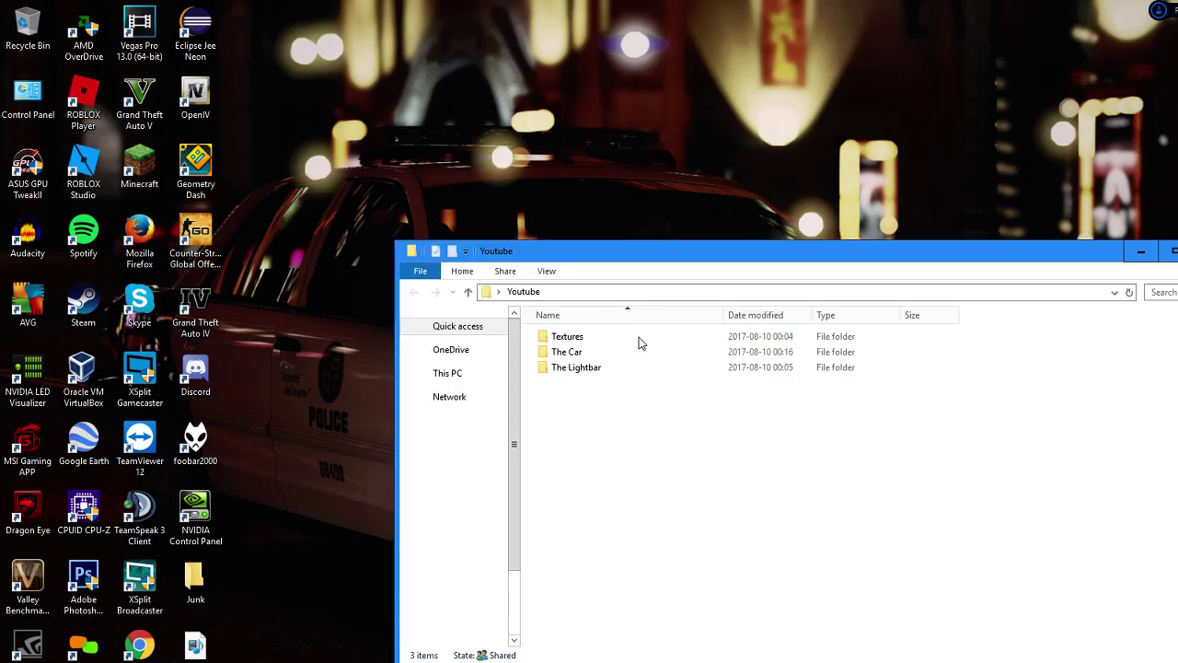
left_click(607, 356)
double_click(596, 356)
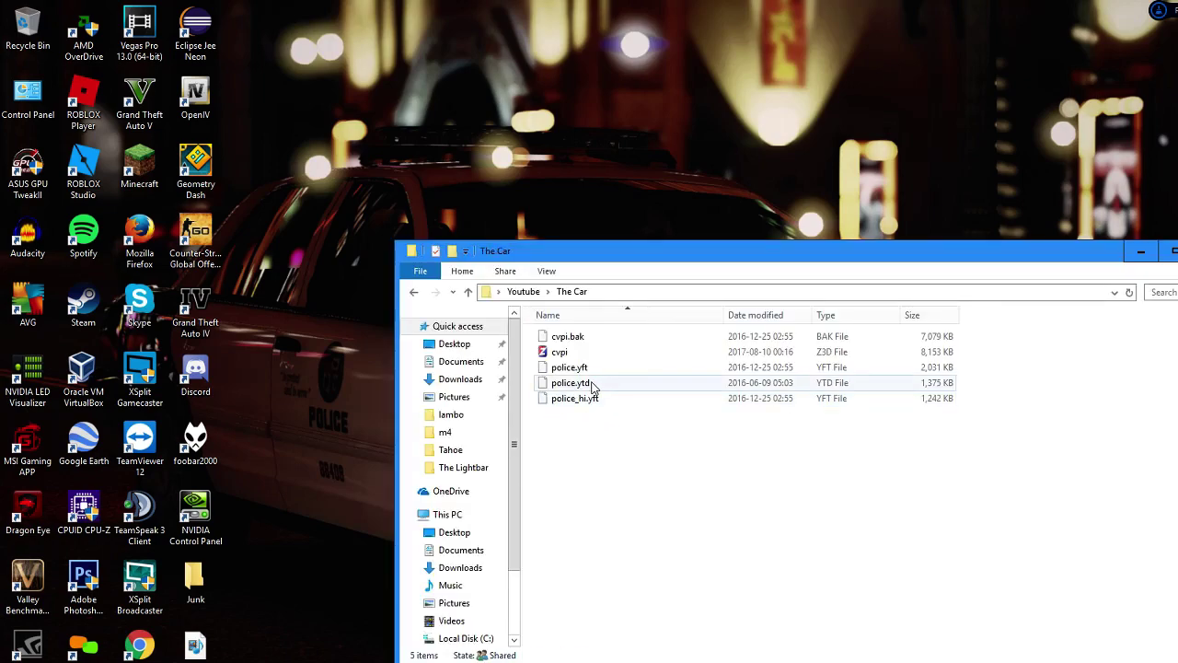
left_click(579, 355)
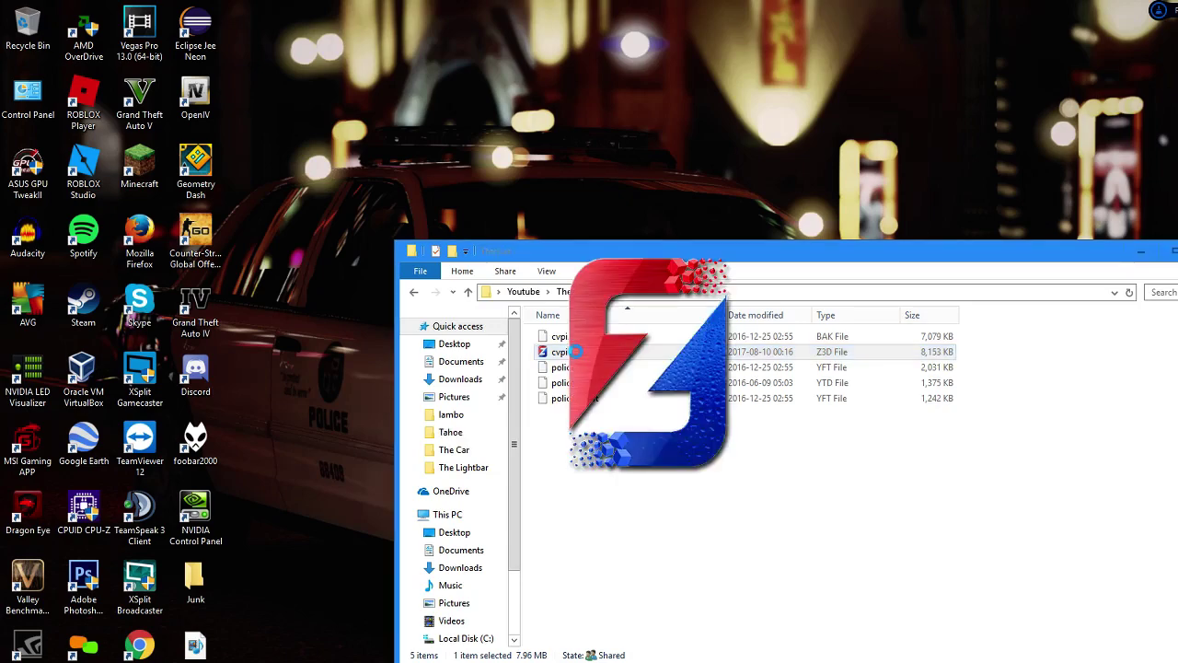
left_click(1142, 250)
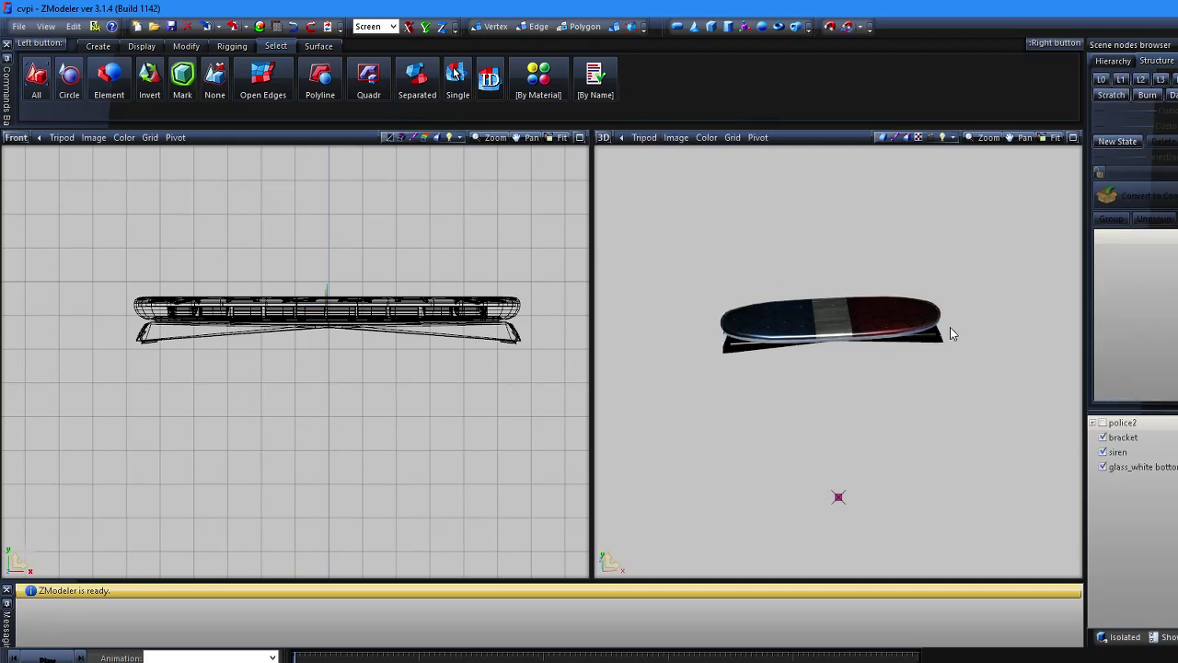
Step: Toggle the visibility of the bracket and the white bottom glass to examine the parts of the lightbar
left_click(1103, 438)
left_click(1102, 438)
left_click(1103, 467)
left_click(1103, 467)
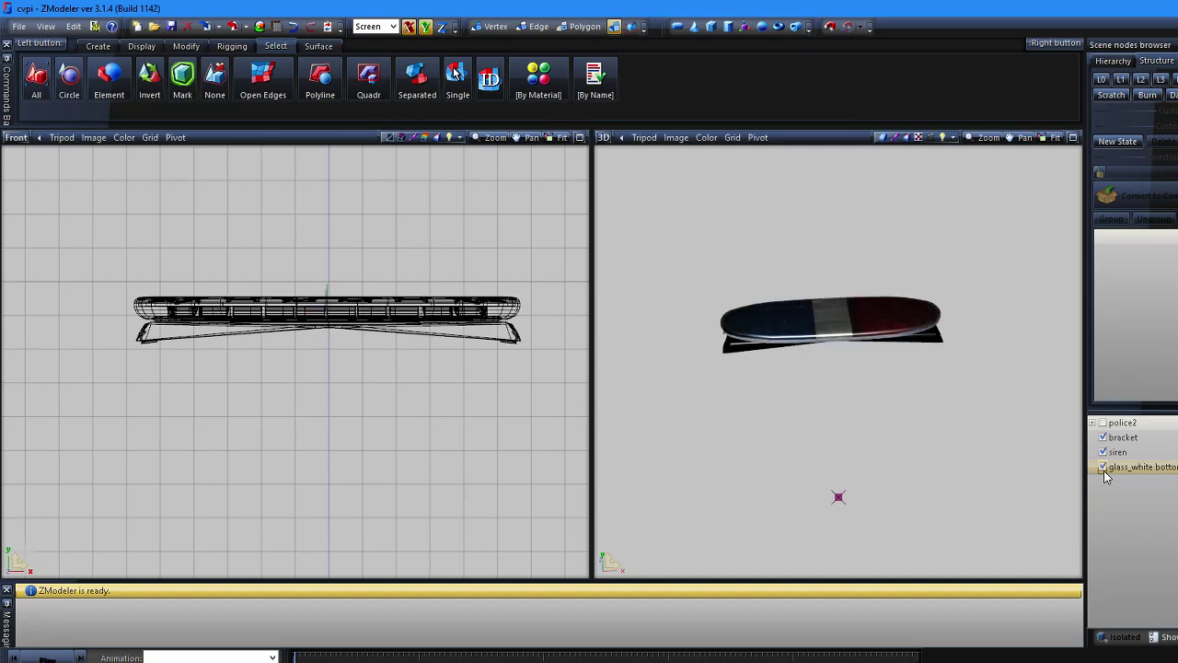
Step: Hide the bracket and the white bottom glass, leaving only the siren lights shown
left_click(1102, 468)
left_click(1102, 452)
left_click(1103, 438)
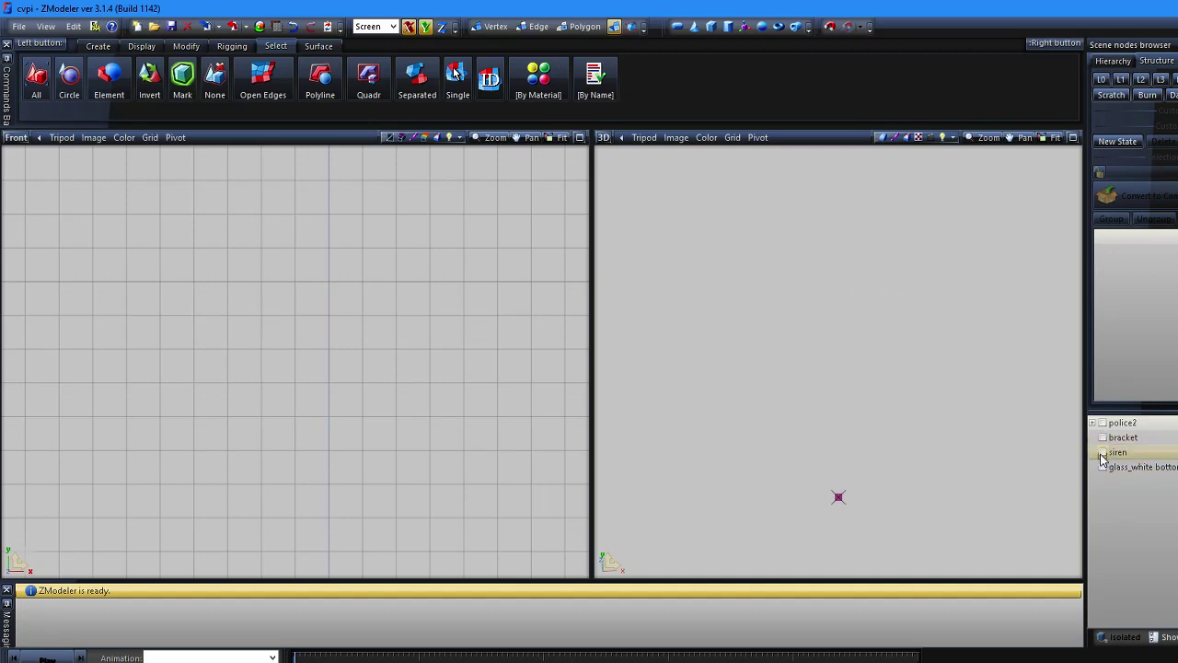
left_click(1103, 453)
mouse_move(839, 379)
middle_mouse_down()
mouse_move(883, 377)
mouse_move(848, 397)
mouse_move(865, 410)
mouse_move(780, 361)
mouse_move(824, 348)
middle_mouse_up()
scroll(826, 367, "up", 5)
left_click(1103, 453)
left_click(1104, 453)
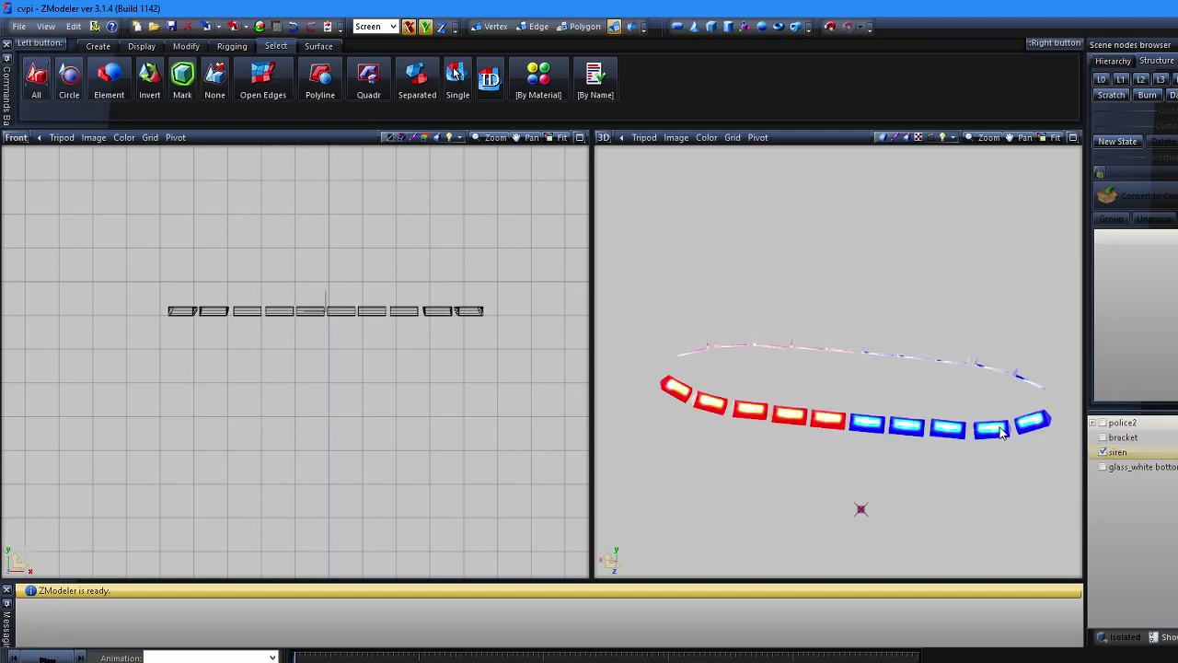
Step: Switch the Front viewport to the Top view, with the siren lights enlarged
left_click(19, 138)
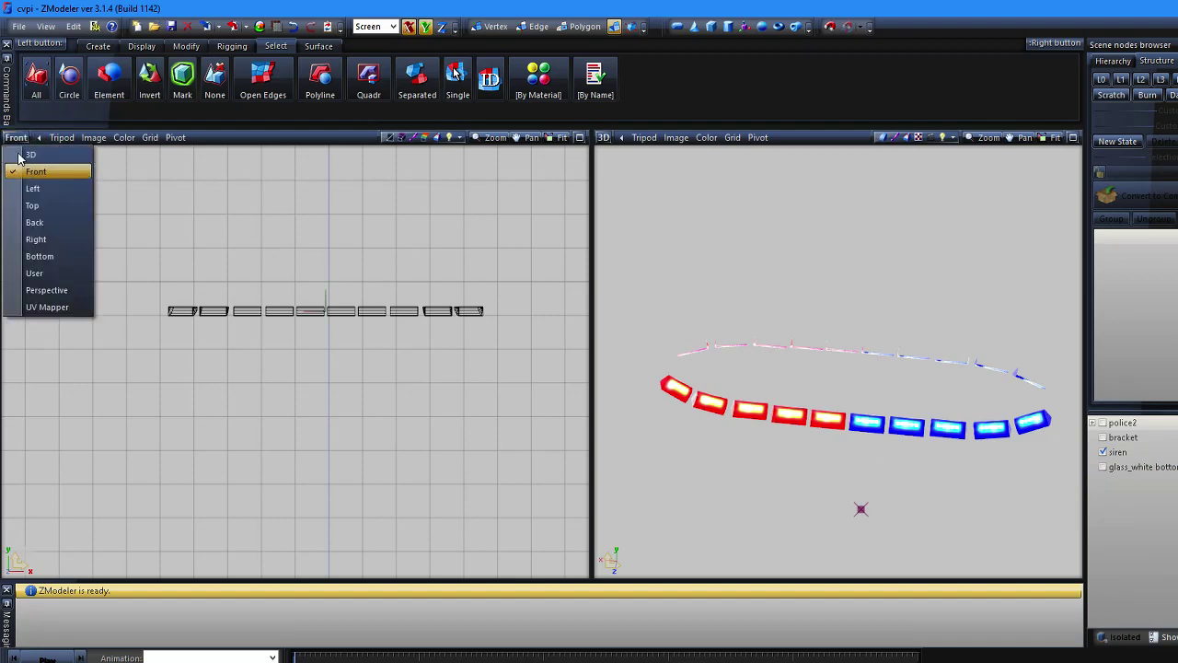
left_click(37, 208)
scroll(284, 343, "up", 5)
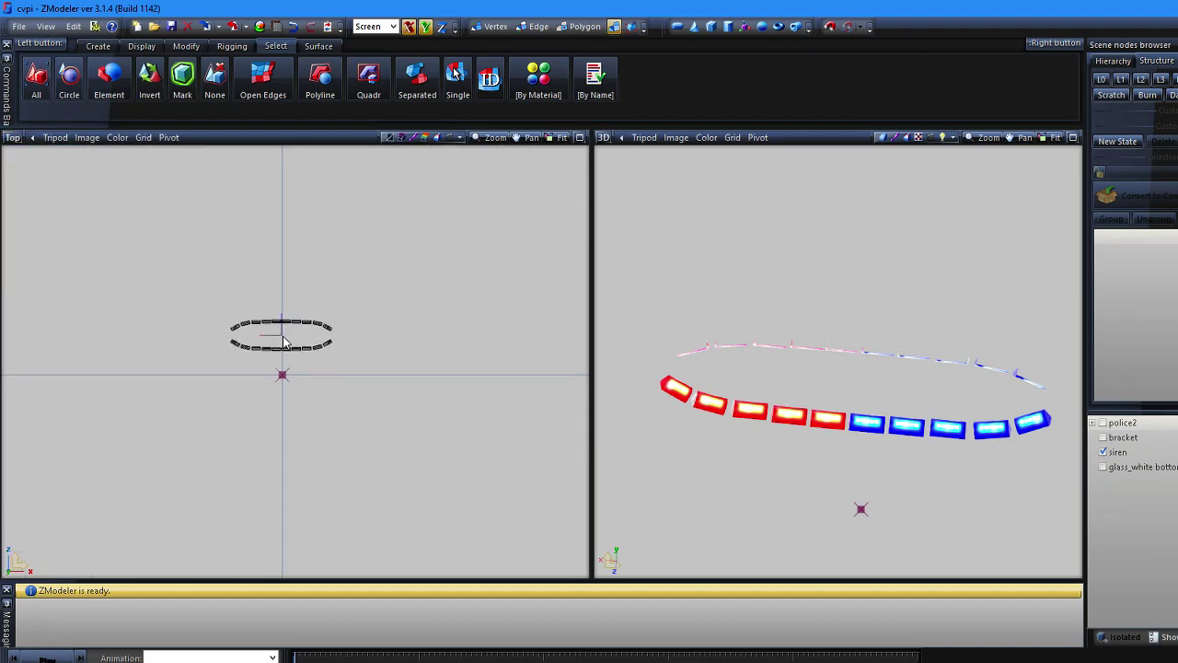
scroll(281, 340, "up", 4)
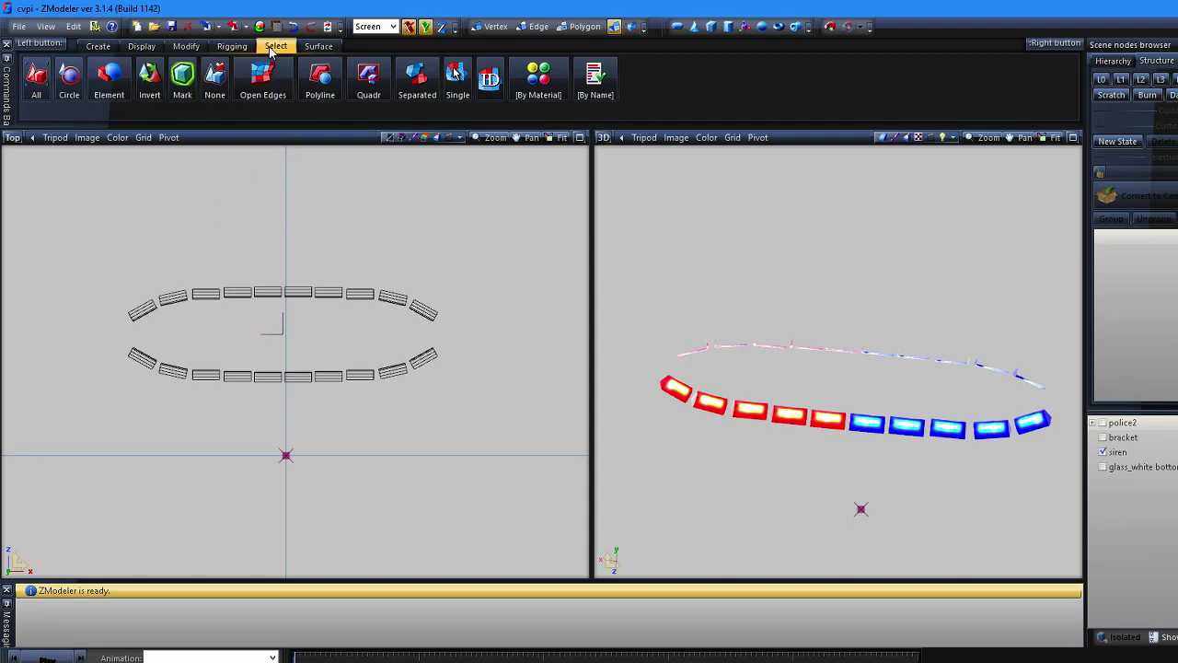
Step: Activate the submesh Detach tool together with Quadr selection at polygon level
left_click(187, 49)
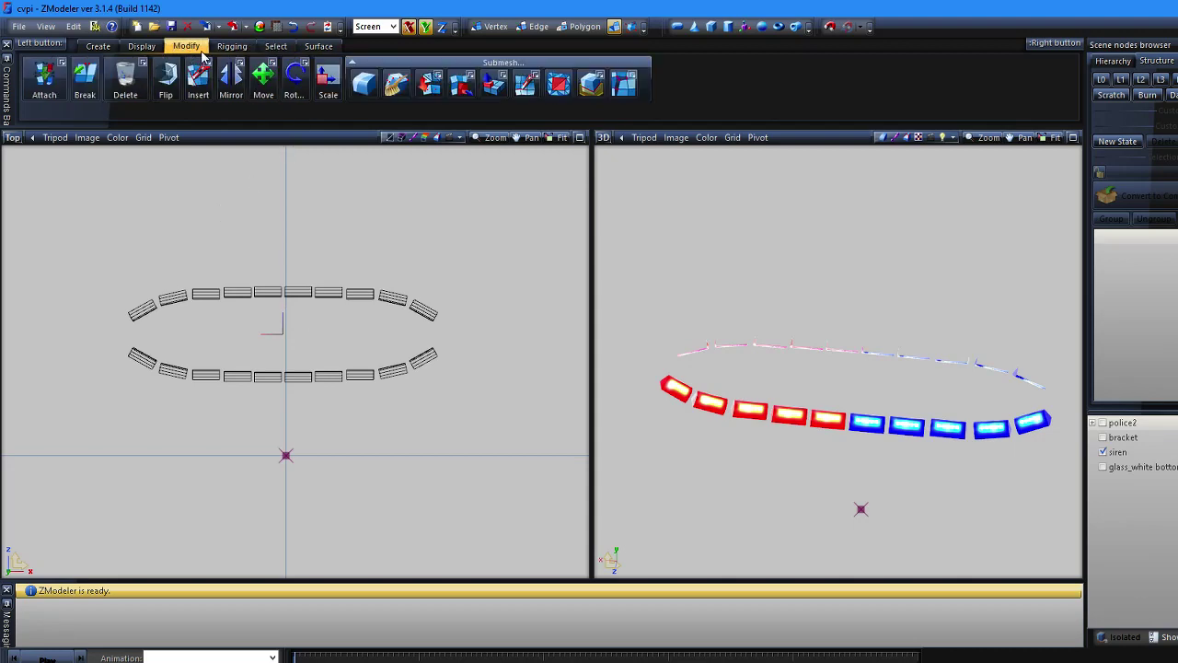
left_click(462, 88)
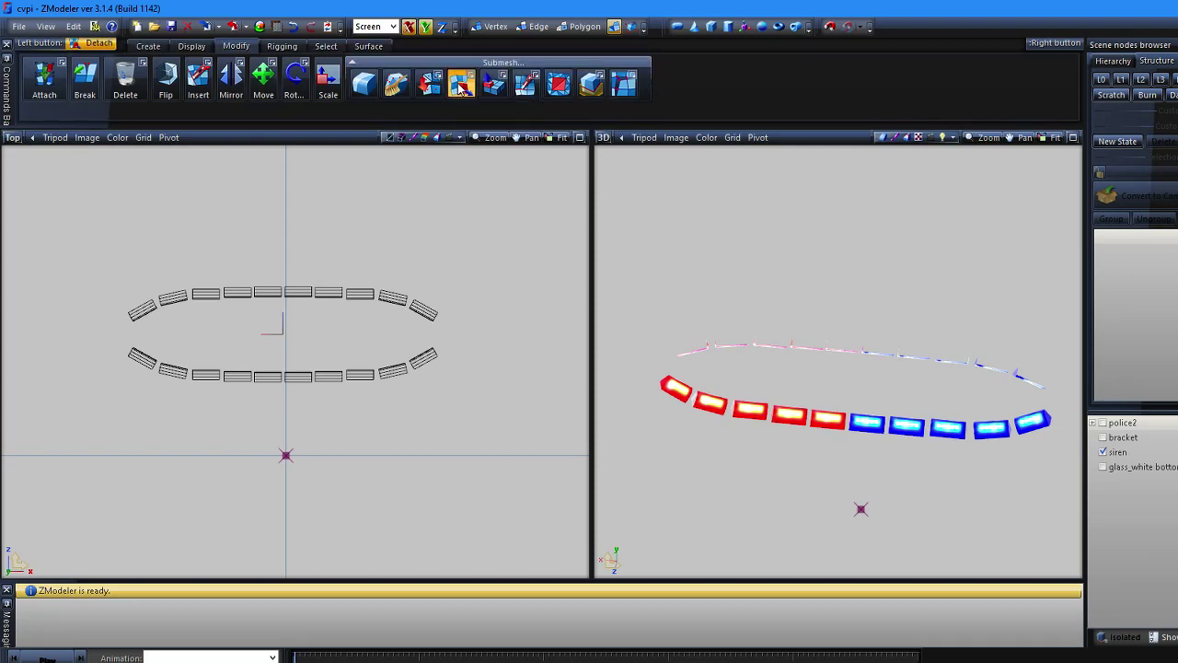
left_click(325, 46)
right_click(369, 81)
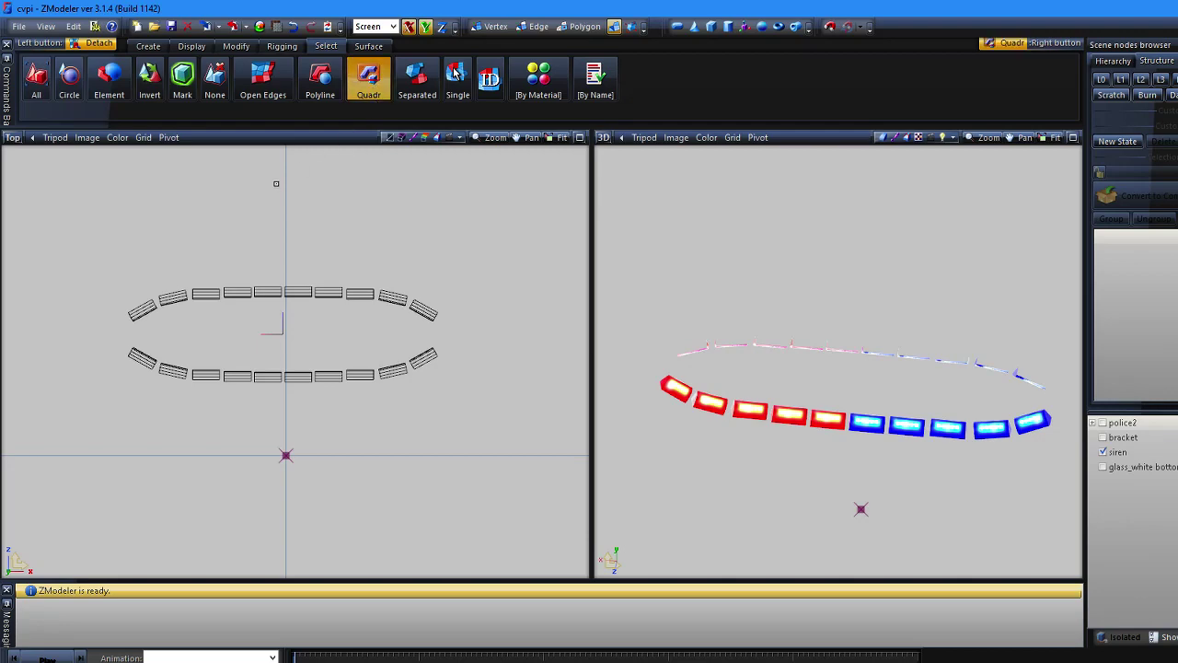
right_click_drag(100, 257, 37, 254)
left_click(574, 27)
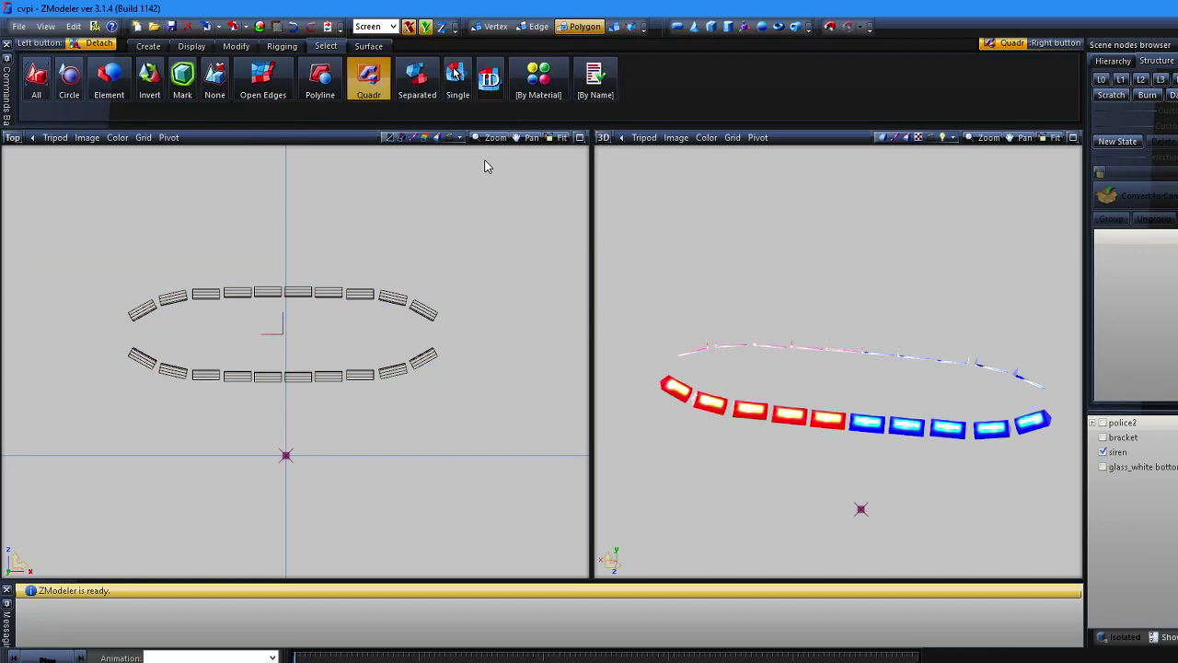
Step: Select the polygons of the leftmost light in the lower row of the siren and detach them as a separate object
left_click(145, 355)
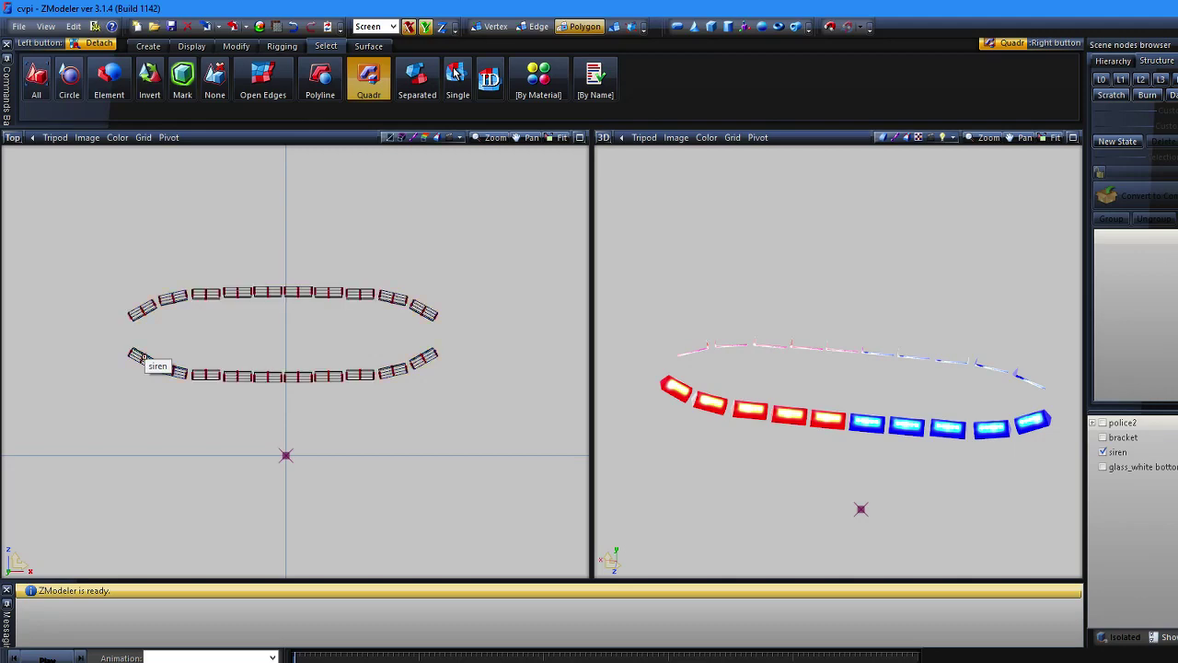
left_click_drag(119, 342, 155, 372)
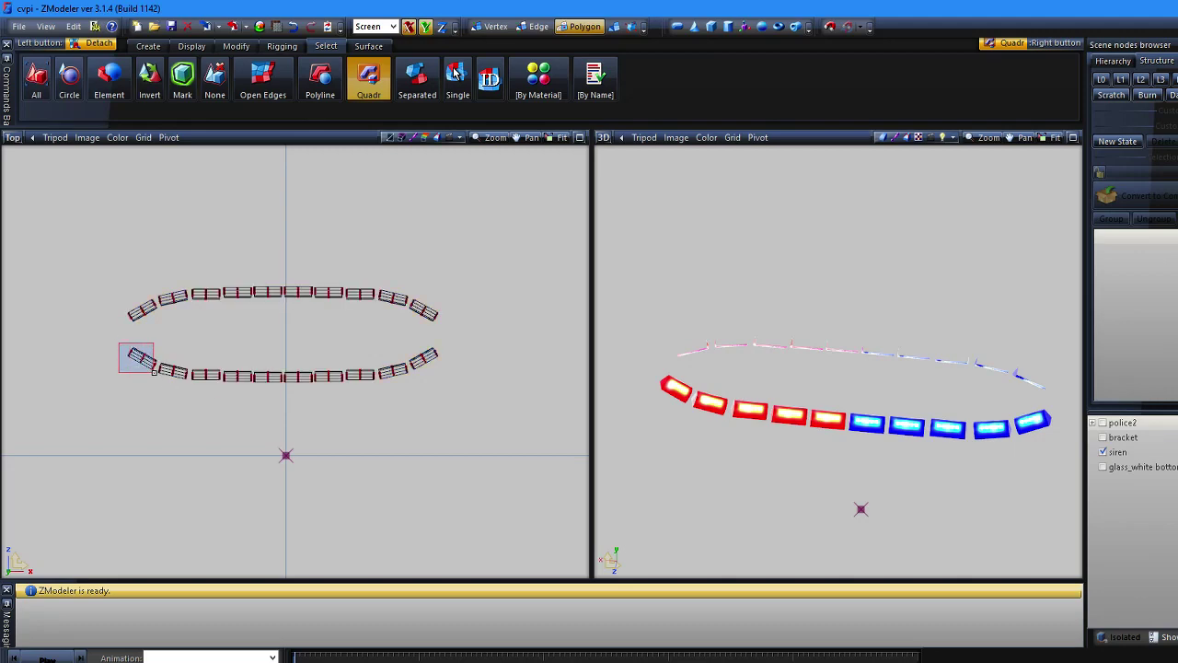
right_click_drag(159, 371, 158, 373)
scroll(159, 379, "up", 5)
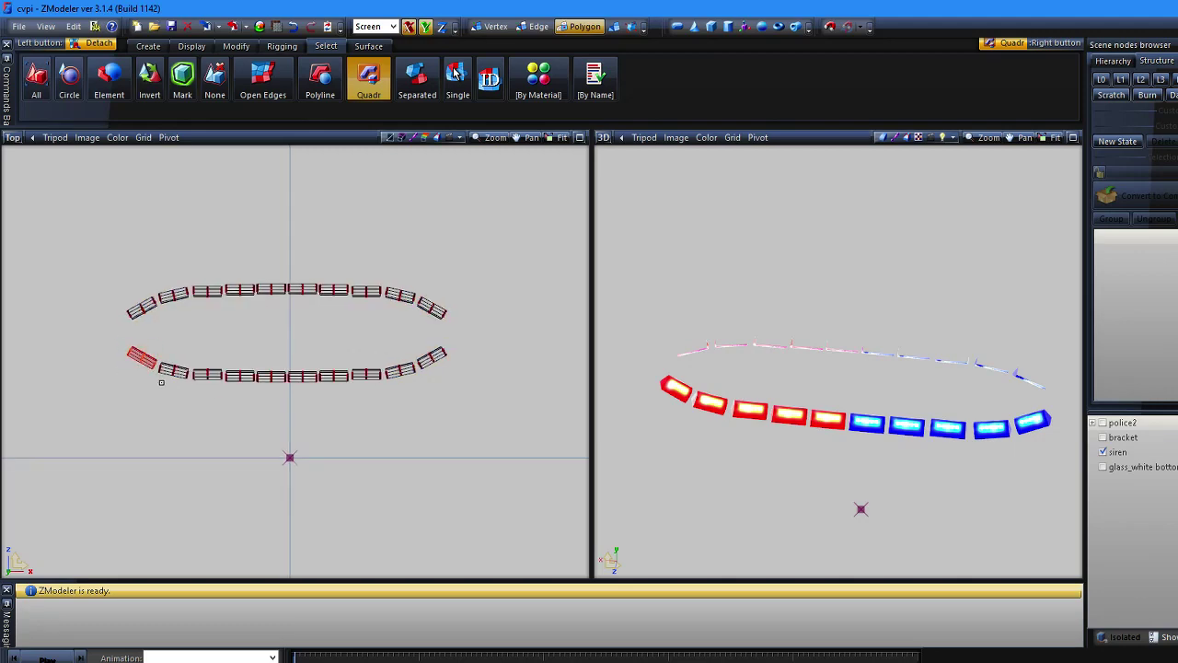
scroll(161, 366, "up", 3)
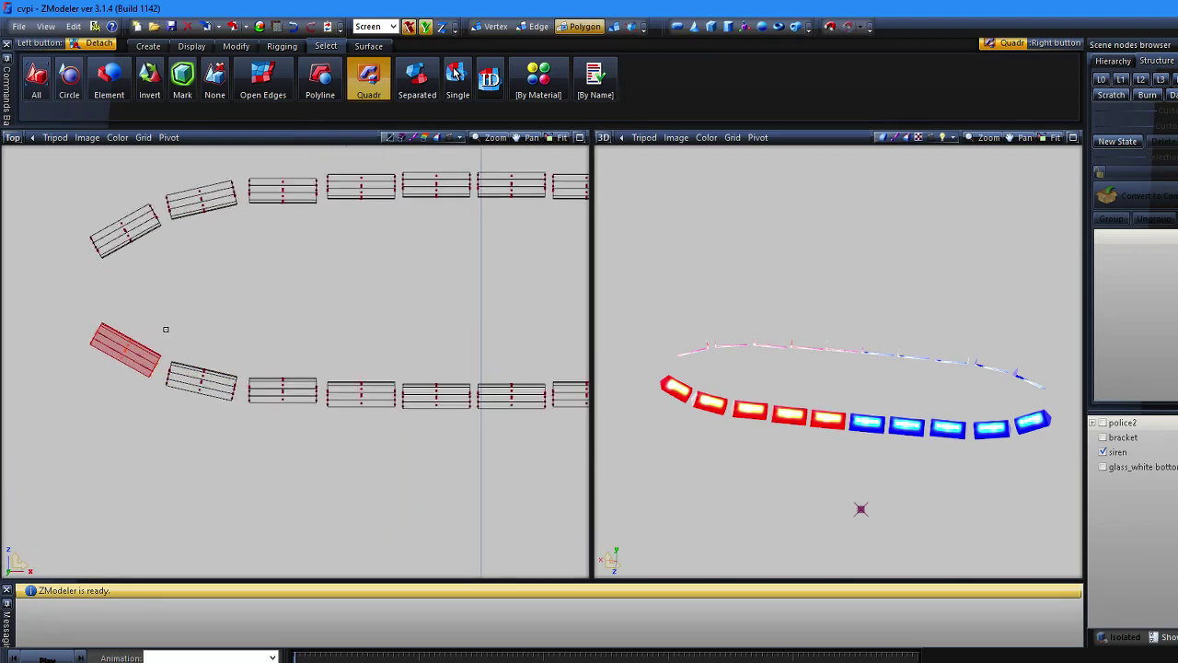
left_click(191, 285)
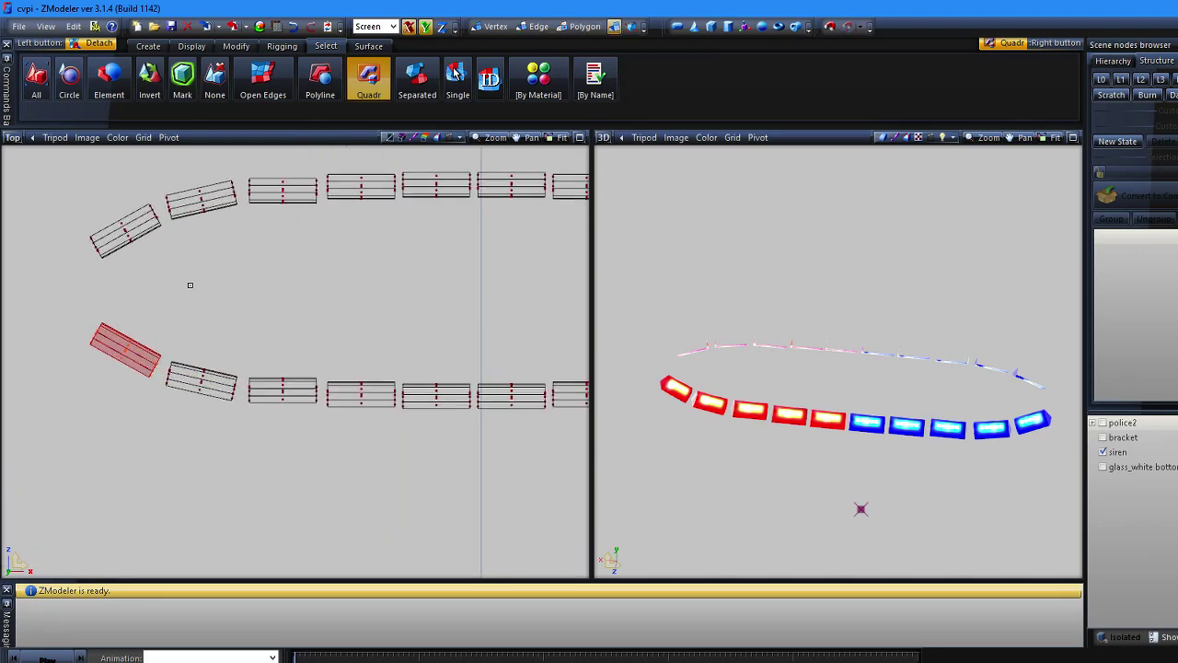
scroll(190, 285, "down", 2)
scroll(294, 363, "down", 1)
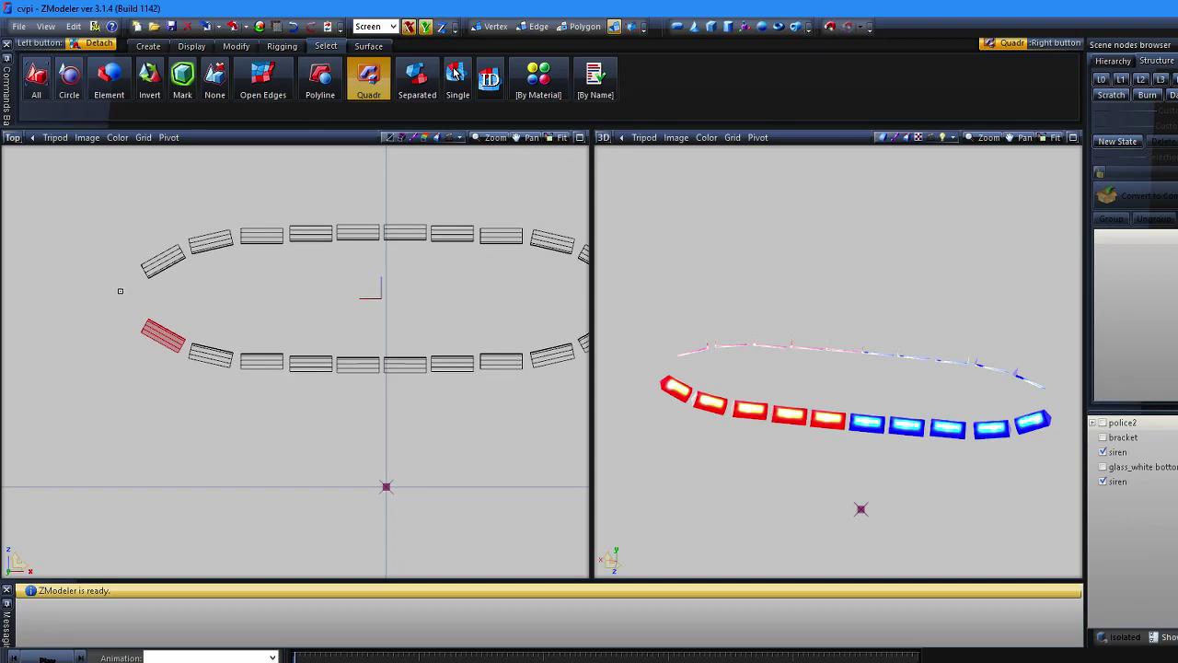
Step: Toggle the visibility of the original siren and the detached siren piece to check their separation
left_click_drag(100, 288, 355, 411)
left_click(1104, 481)
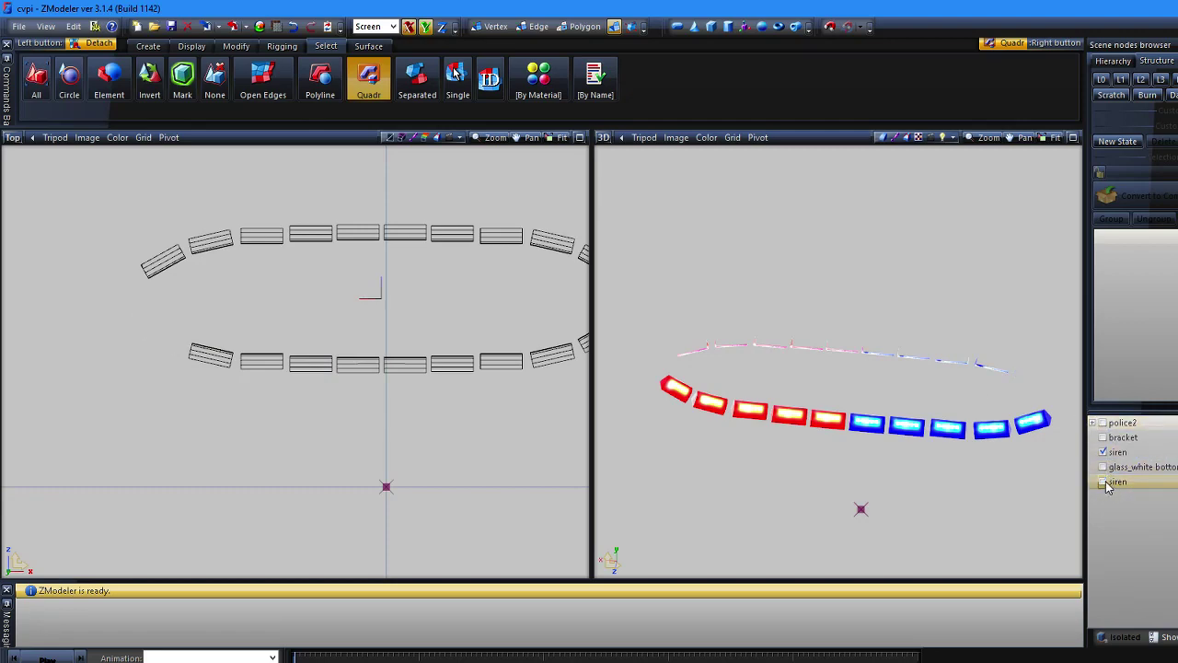
left_click(1104, 452)
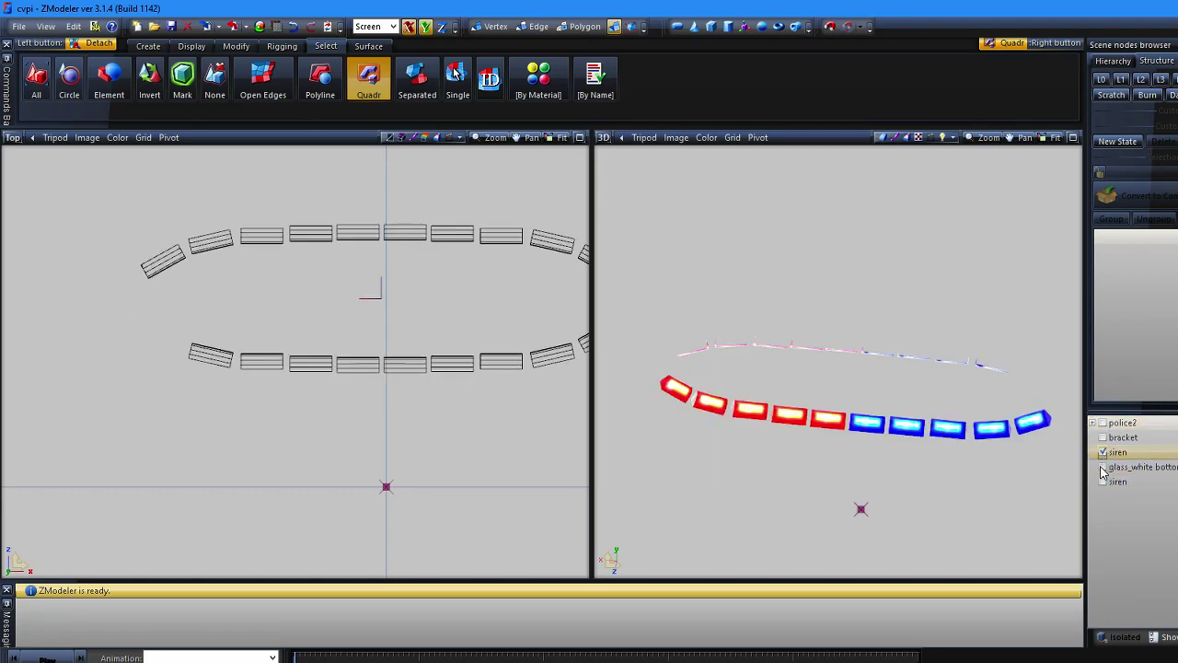
left_click(1102, 482)
left_click(1104, 452)
left_click(1104, 452)
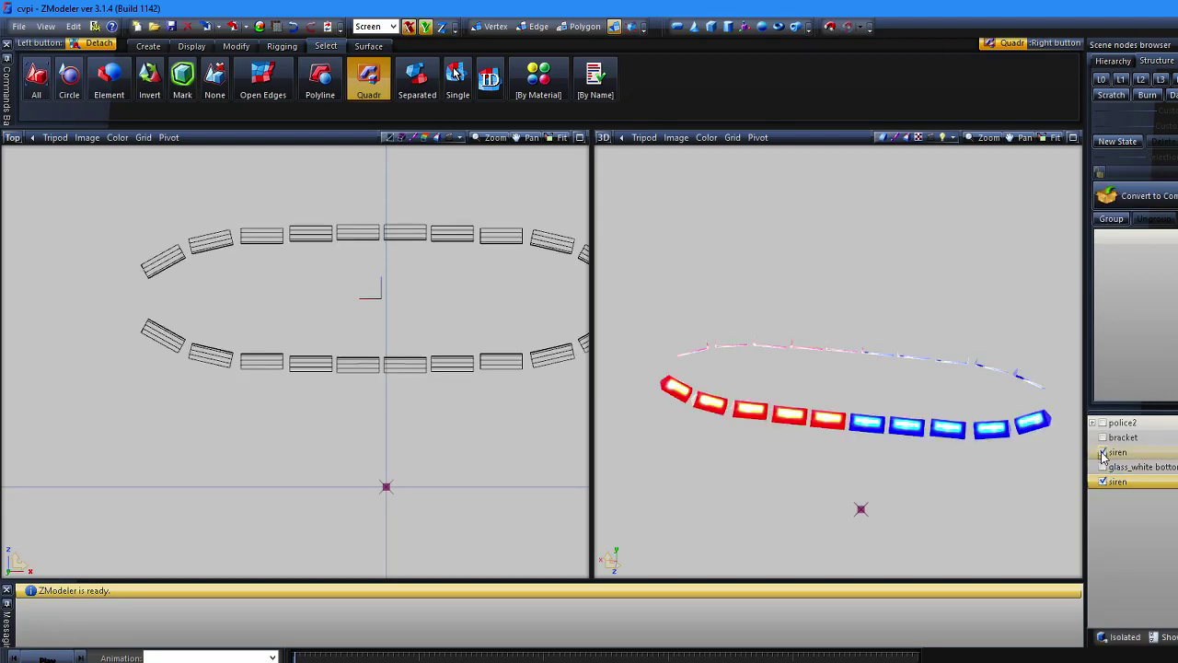
Step: Select the polygons of the second light from the left in the lower row and detach them as a separate object
mouse_move(227, 309)
middle_mouse_down()
mouse_move(171, 329)
mouse_move(169, 316)
middle_mouse_up()
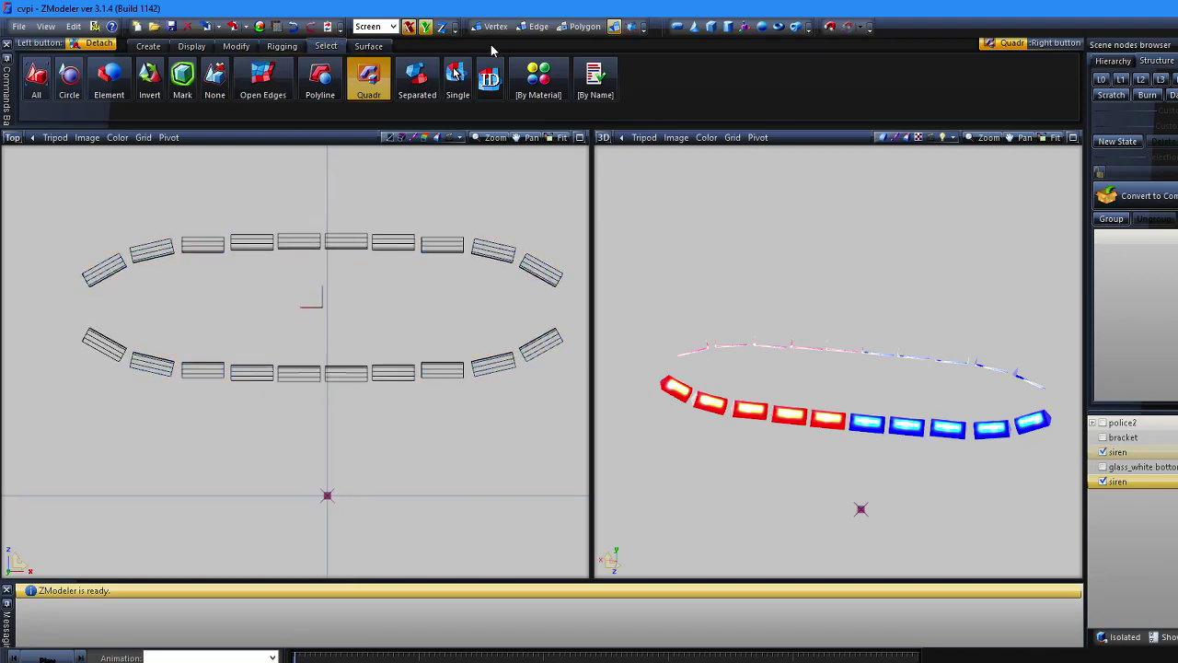
left_click(582, 27)
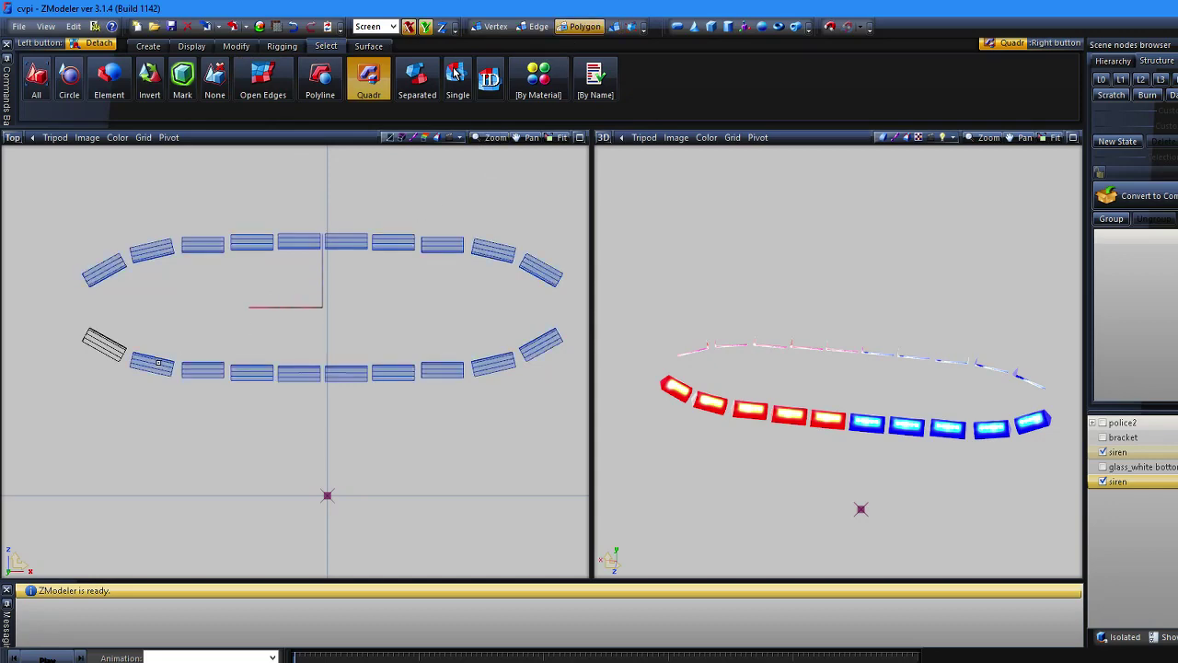
left_click_drag(108, 329, 177, 389)
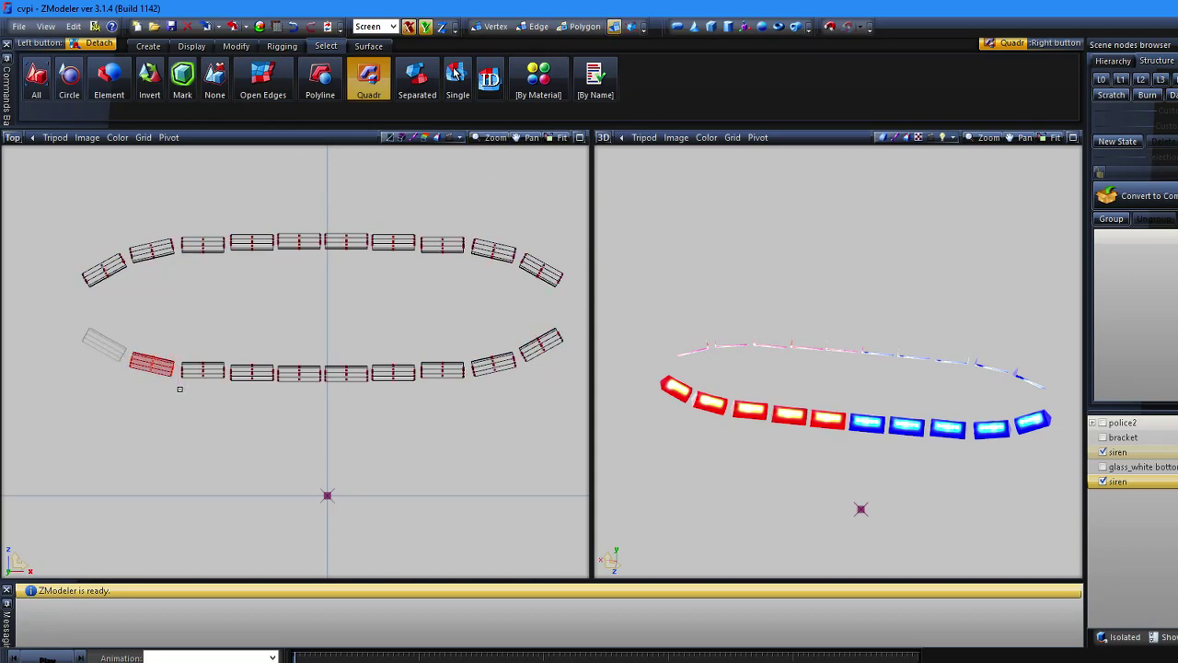
left_click(567, 25)
right_click_drag(80, 291, 265, 416)
left_click(455, 73)
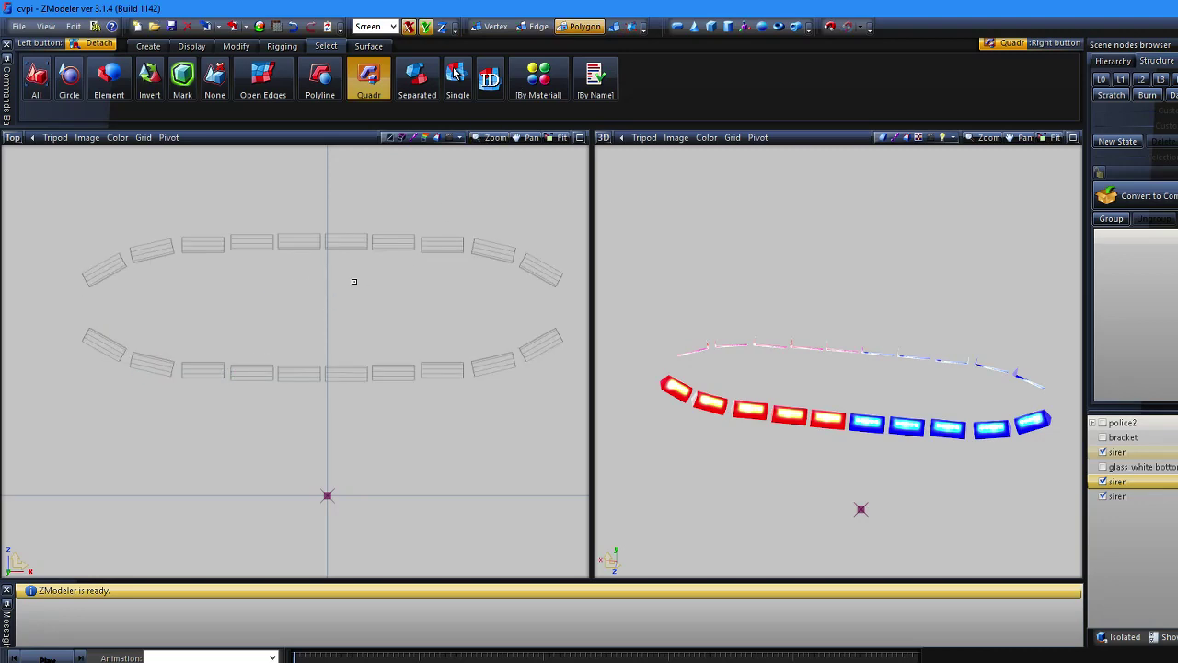
Step: Select the polygons of the third light from the left in the lower row and detach them as a separate object
left_click(594, 28)
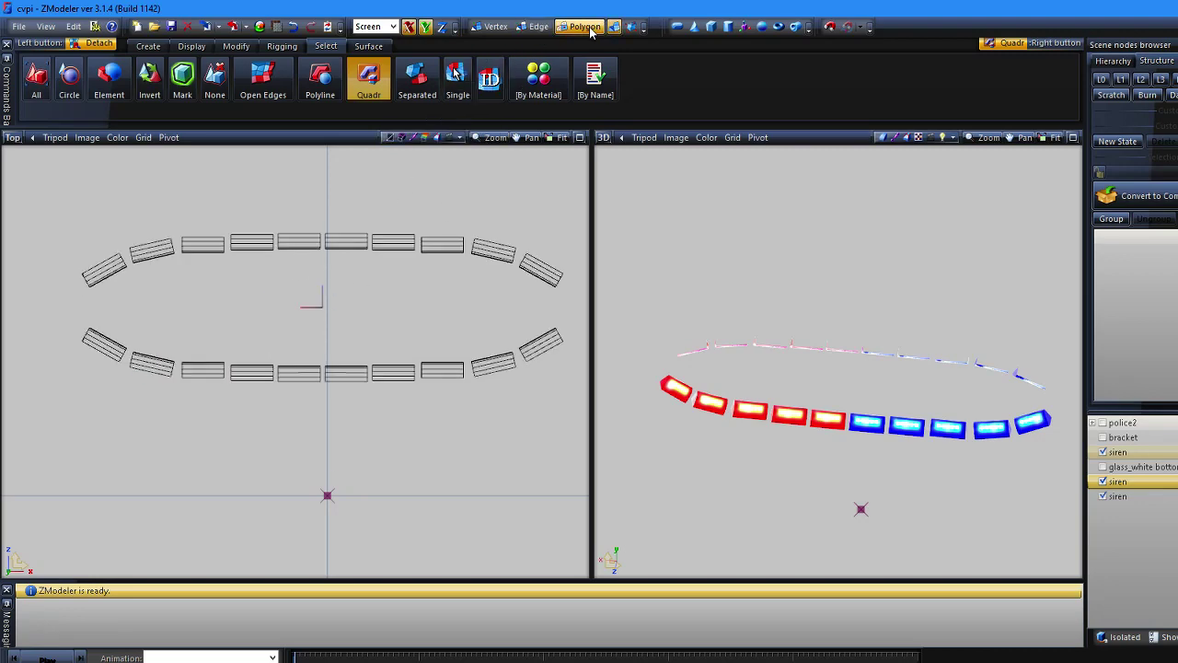
left_click(205, 369)
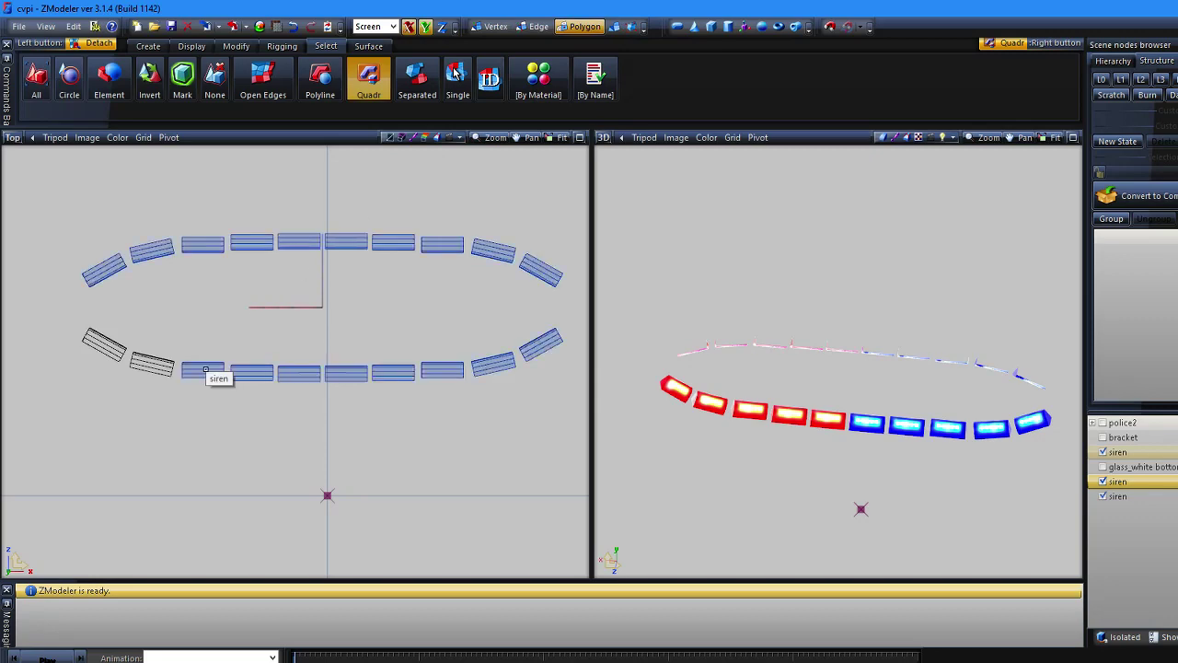
left_click(206, 369)
right_click_drag(149, 337, 227, 384)
key("4")
left_click(214, 388)
Step: Select the polygons of the fourth light from the left in the lower row and detach them as a separate object
left_click(589, 27)
right_click_drag(133, 338, 291, 408)
right_click(255, 379)
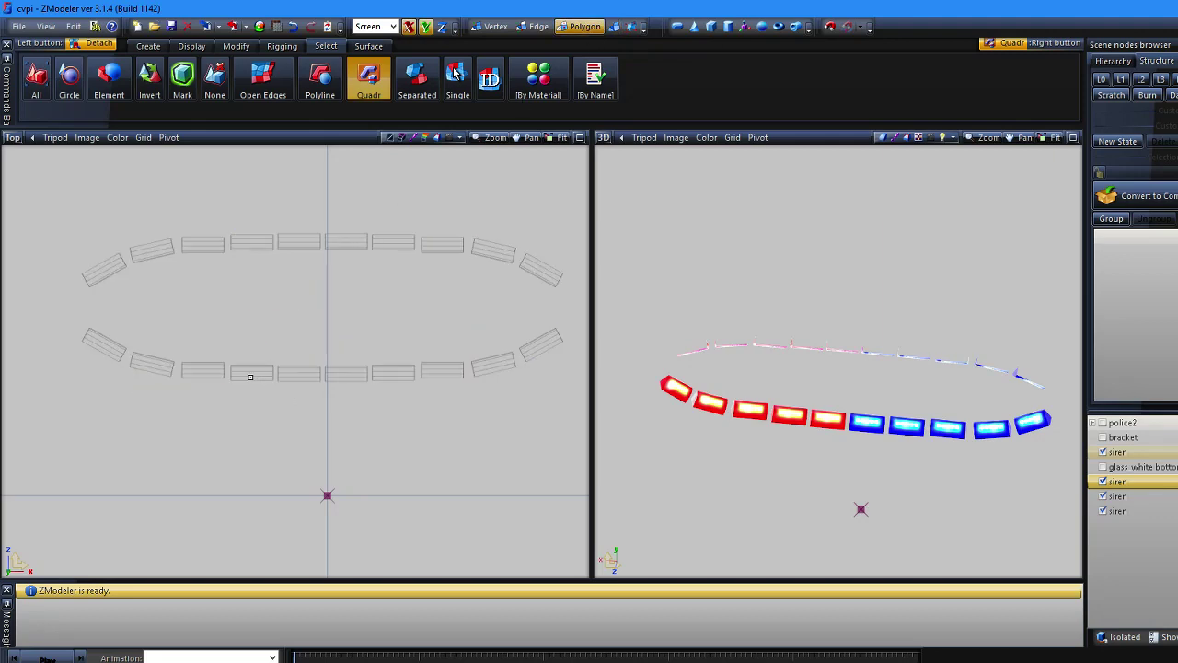
left_click(617, 31)
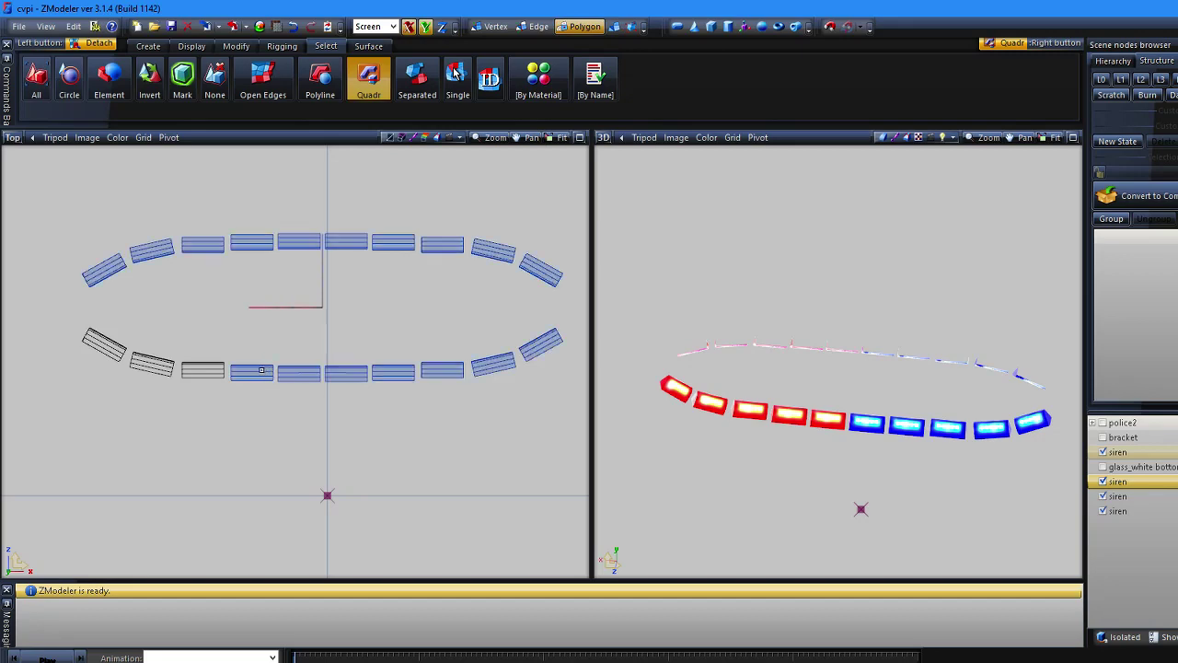
right_click(268, 371)
left_click_drag(249, 371, 276, 392)
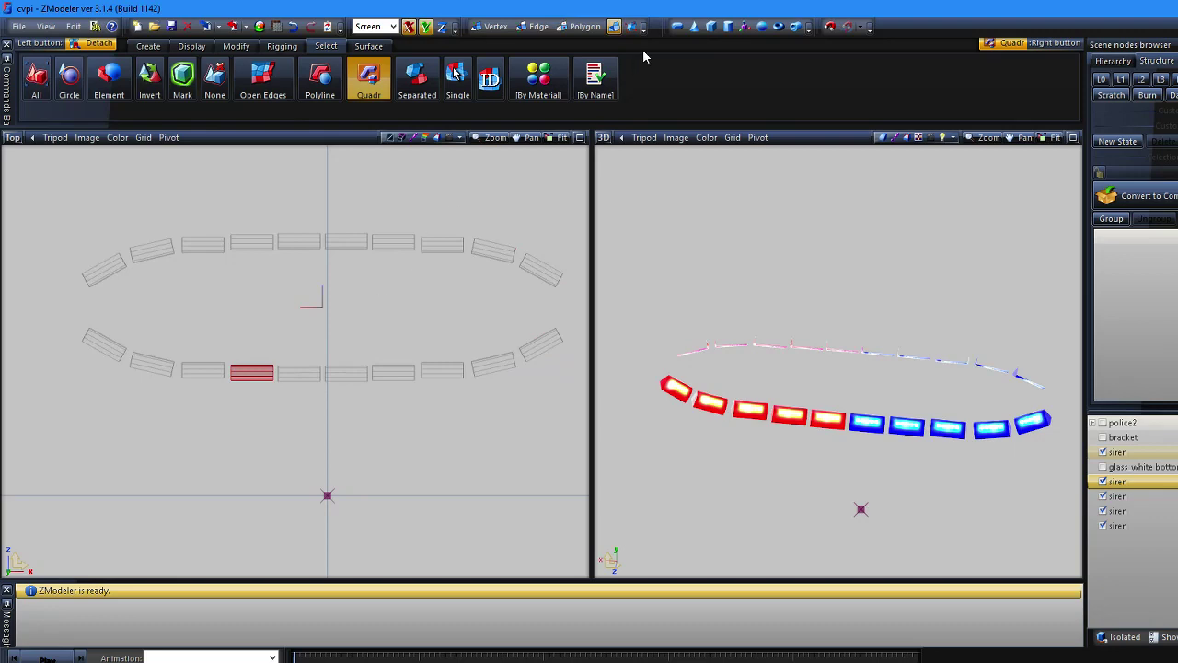
Step: Select the polygons of the fifth light from the left in the lower row and detach them as a separate object
left_click(584, 30)
left_click_drag(168, 343, 322, 391)
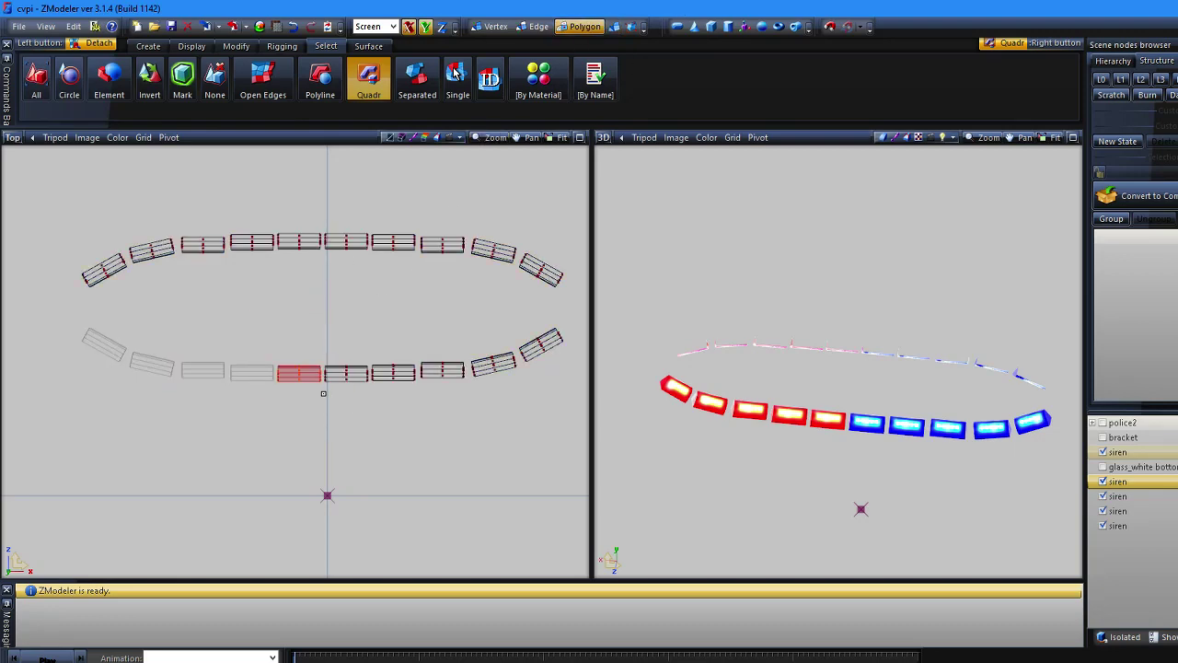
left_click(535, 26)
Step: Select the polygons of the sixth light from the left in the lower row and detach them as a separate object
left_click(565, 29)
left_click_drag(280, 307, 372, 390)
left_click(372, 390)
left_click_drag(299, 348, 370, 384)
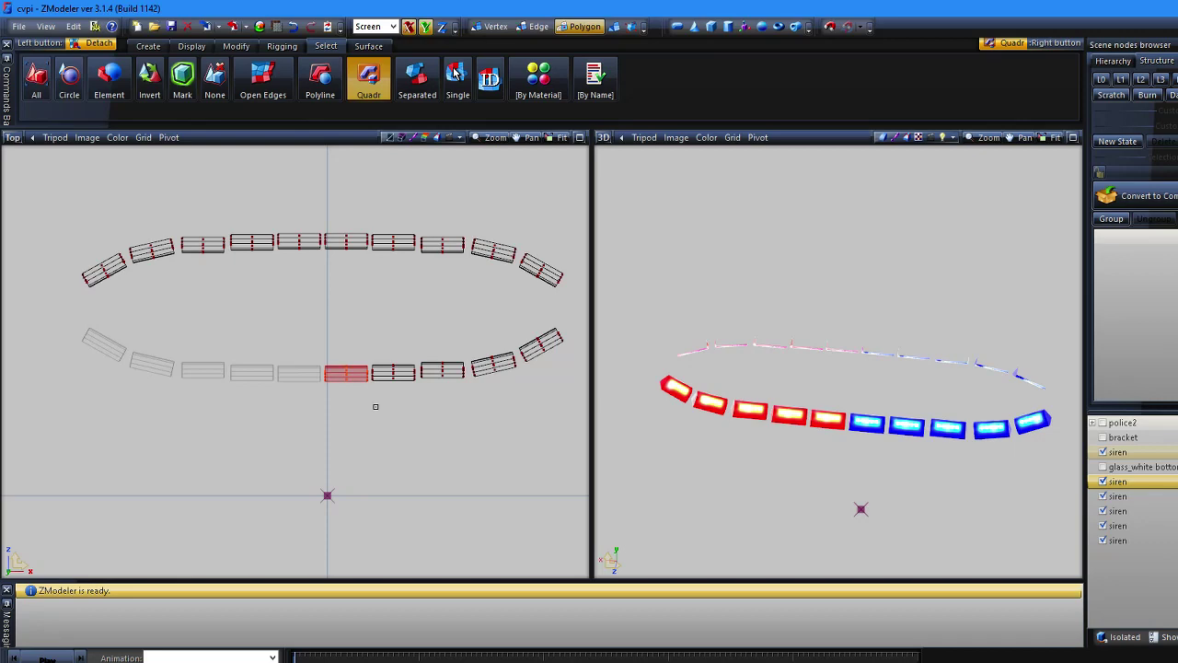
left_click(363, 428)
Step: Select the polygons of the seventh light from the left in the lower row and detach them as a separate object
left_click(584, 25)
left_click_drag(292, 331, 405, 411)
left_click_drag(357, 360, 420, 386)
key("3")
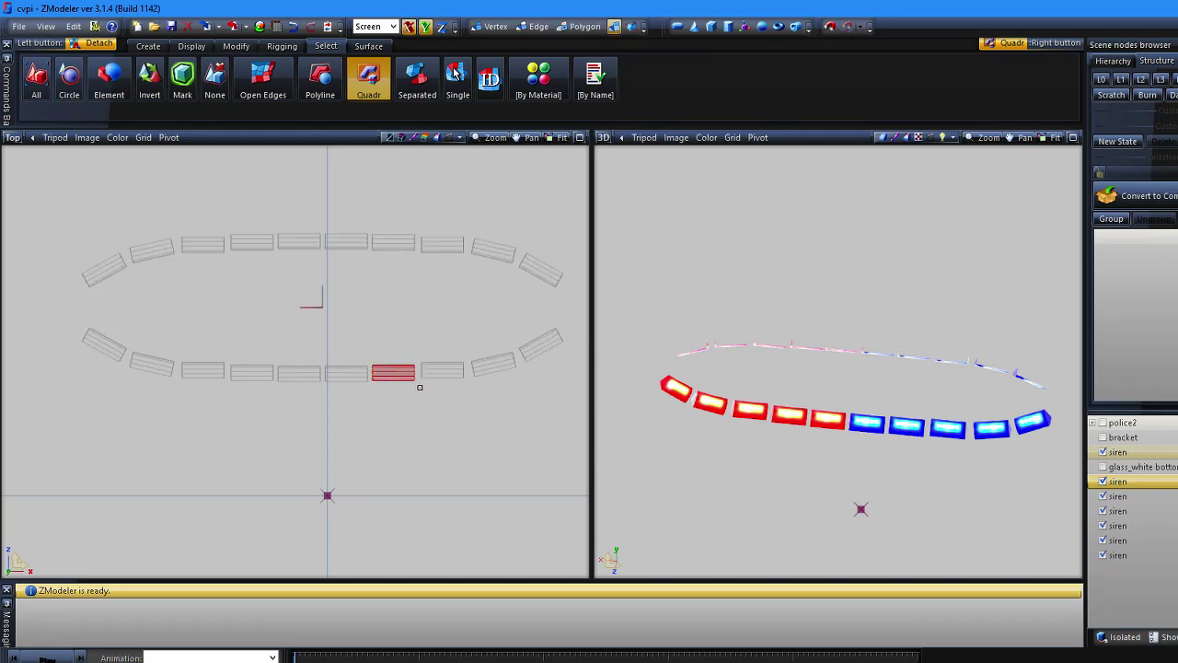
Step: Select the polygons of the eighth light from the left in the lower row and detach them as a separate object
key("3")
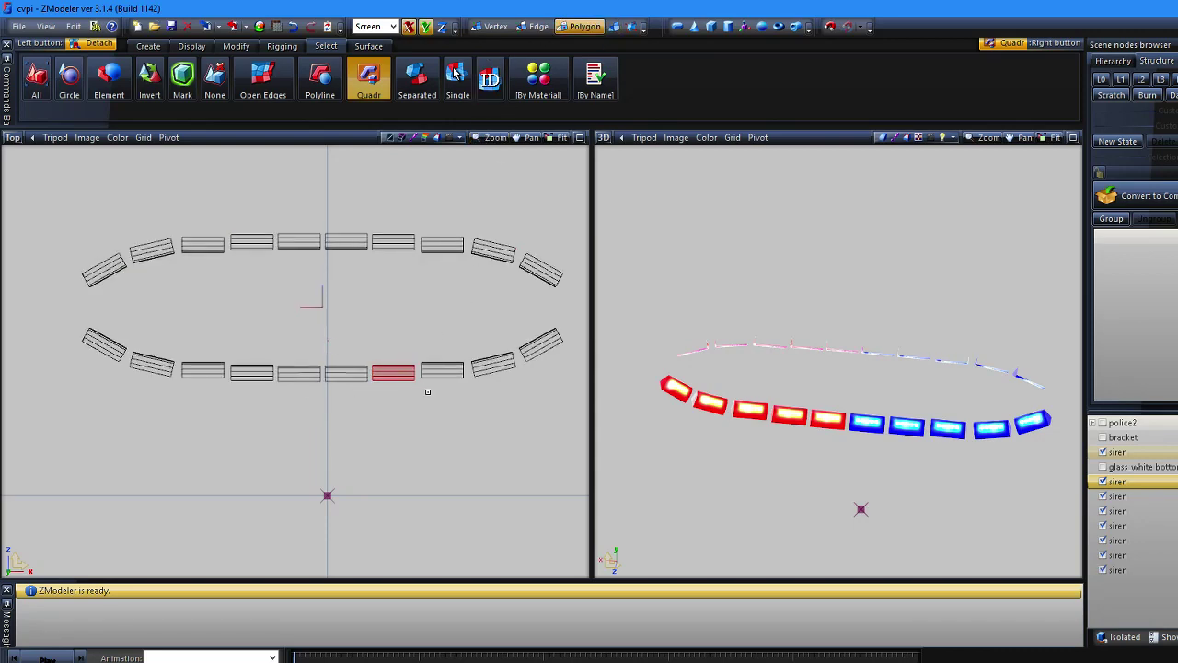
left_click_drag(410, 351, 469, 394)
key("3")
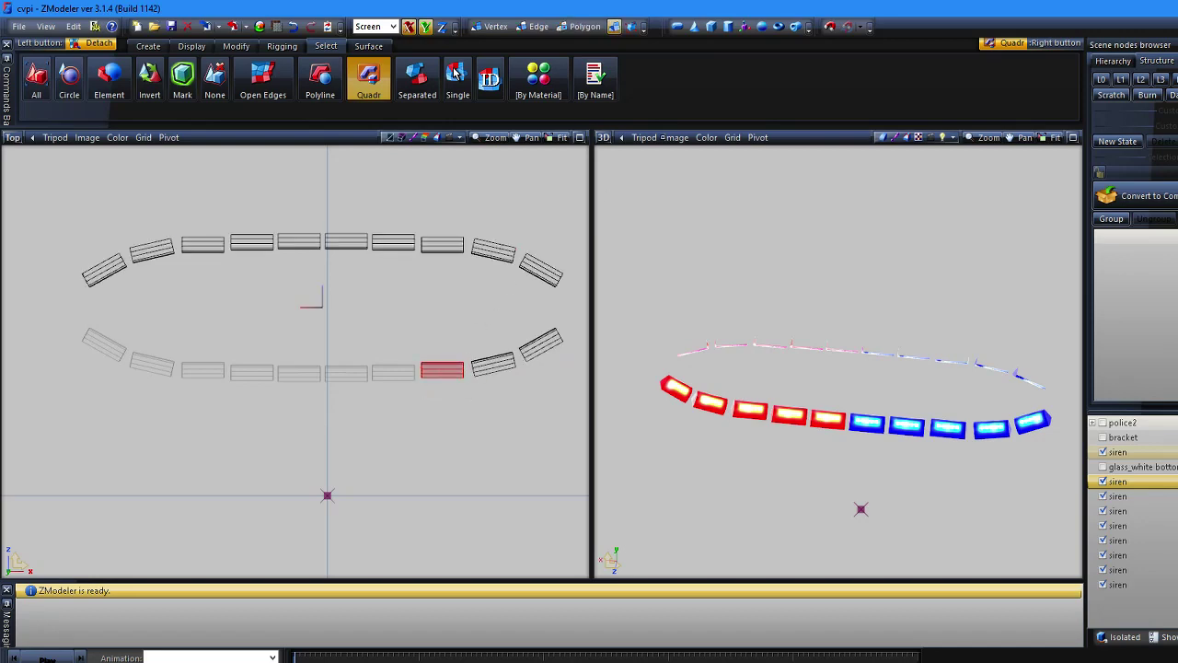
Step: Select the polygons of the ninth light from the left in the lower row and detach them as a separate object
key("3")
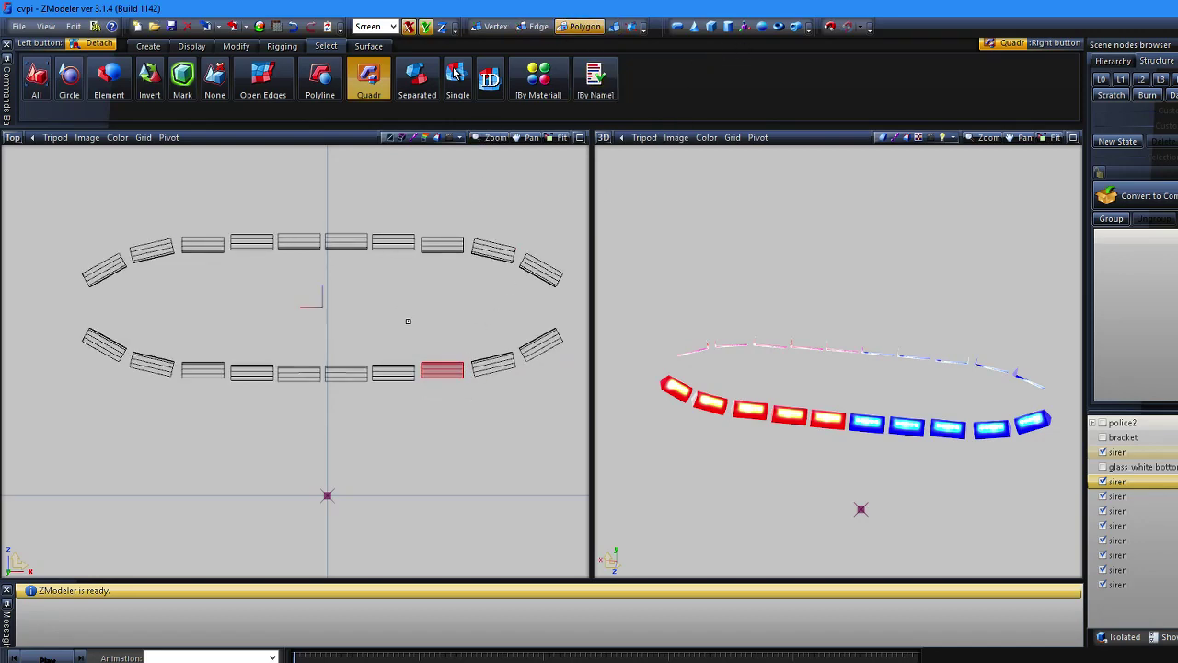
right_click(490, 366)
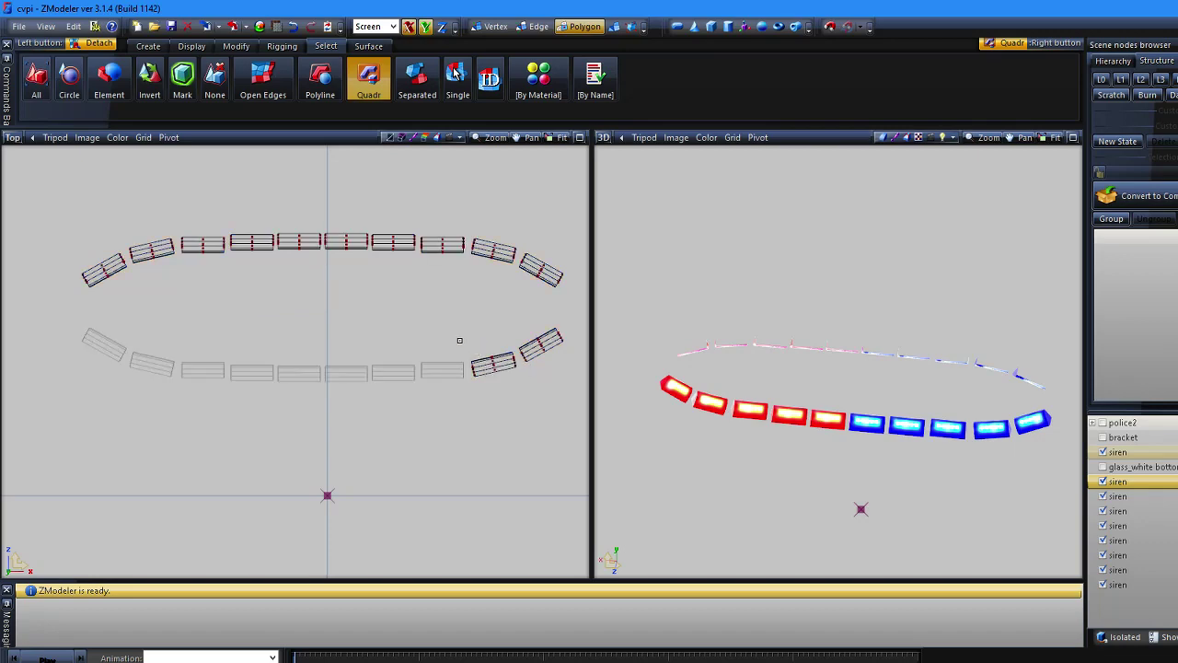
right_click_drag(455, 341, 504, 376)
left_click_drag(504, 376, 520, 379)
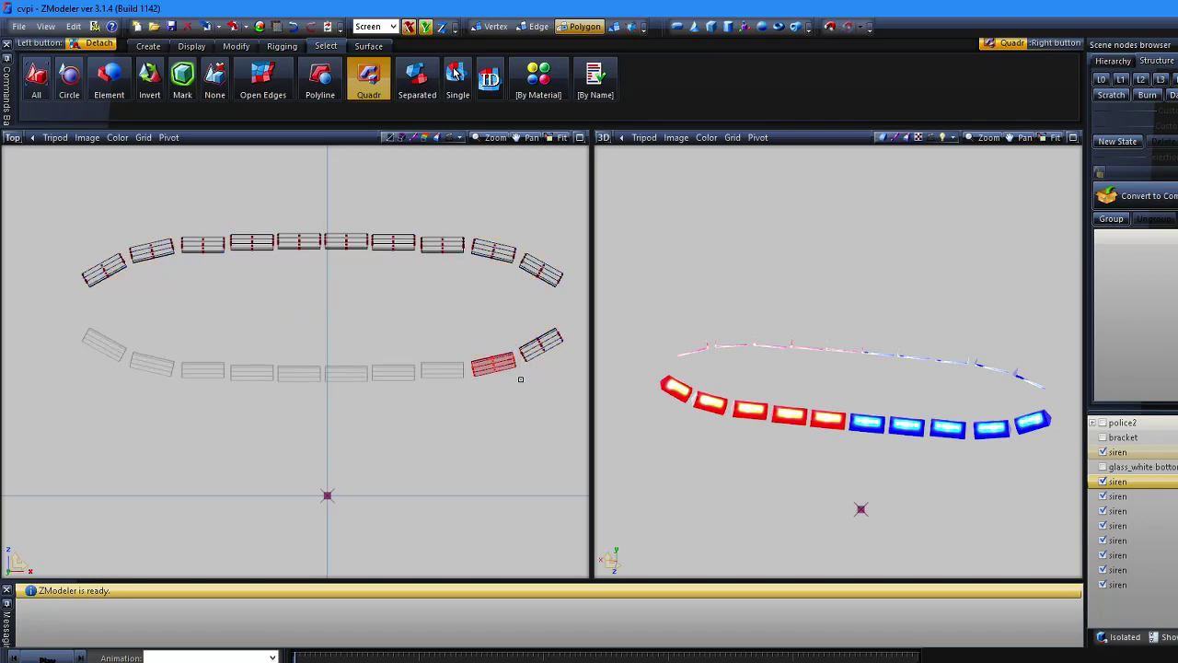
left_click(538, 380)
Step: Select the polygons of the rightmost light in the lower row and detach them as a separate object
left_click(588, 30)
left_click(585, 28)
right_click_drag(440, 333, 541, 393)
left_click(545, 355)
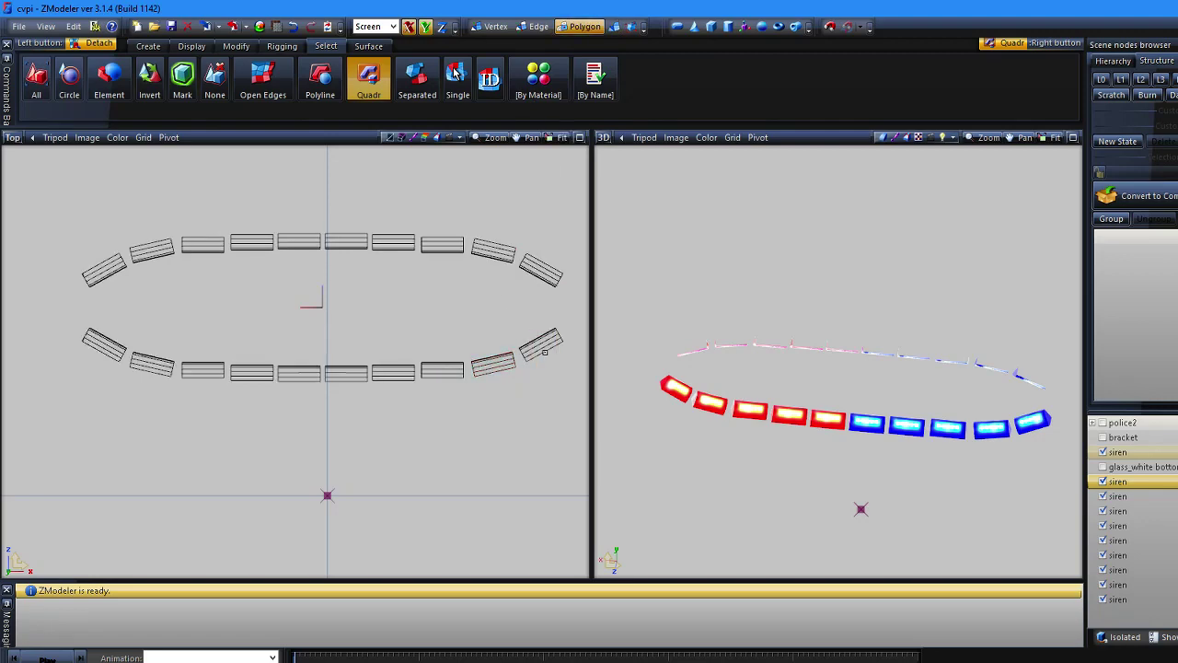
left_click(585, 26)
left_click_drag(500, 313, 595, 416)
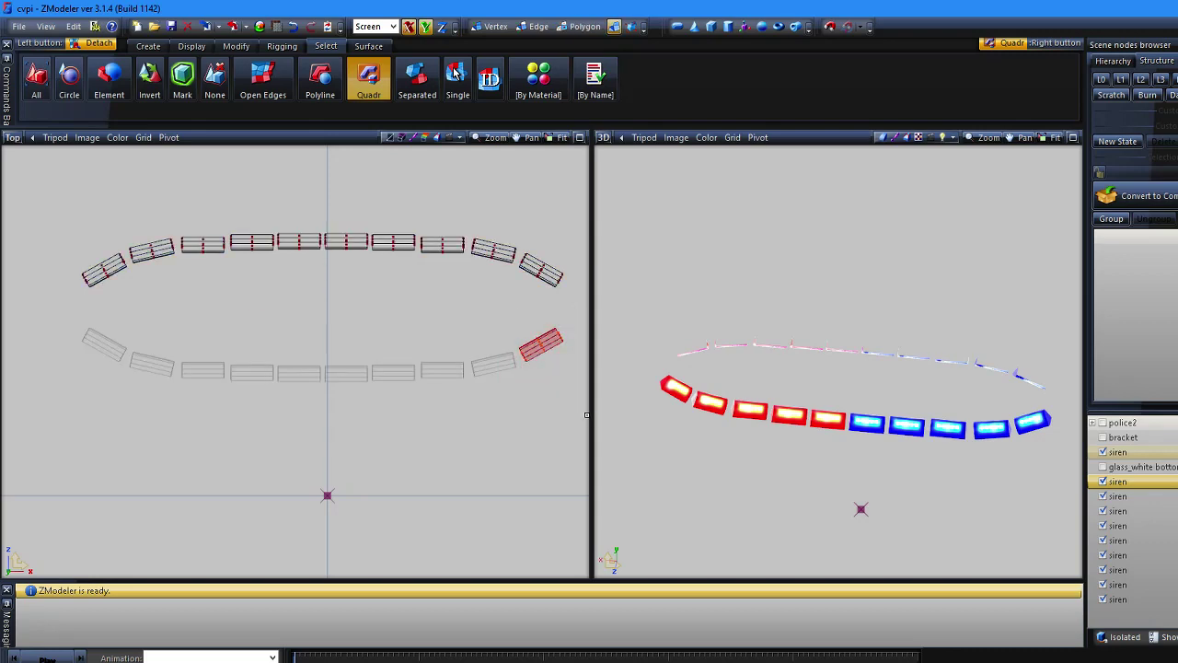
Step: Select the polygons of the rightmost light in the upper row and detach them as a separate object
left_click(588, 28)
right_click_drag(456, 274, 560, 391)
left_click_drag(559, 390, 544, 303)
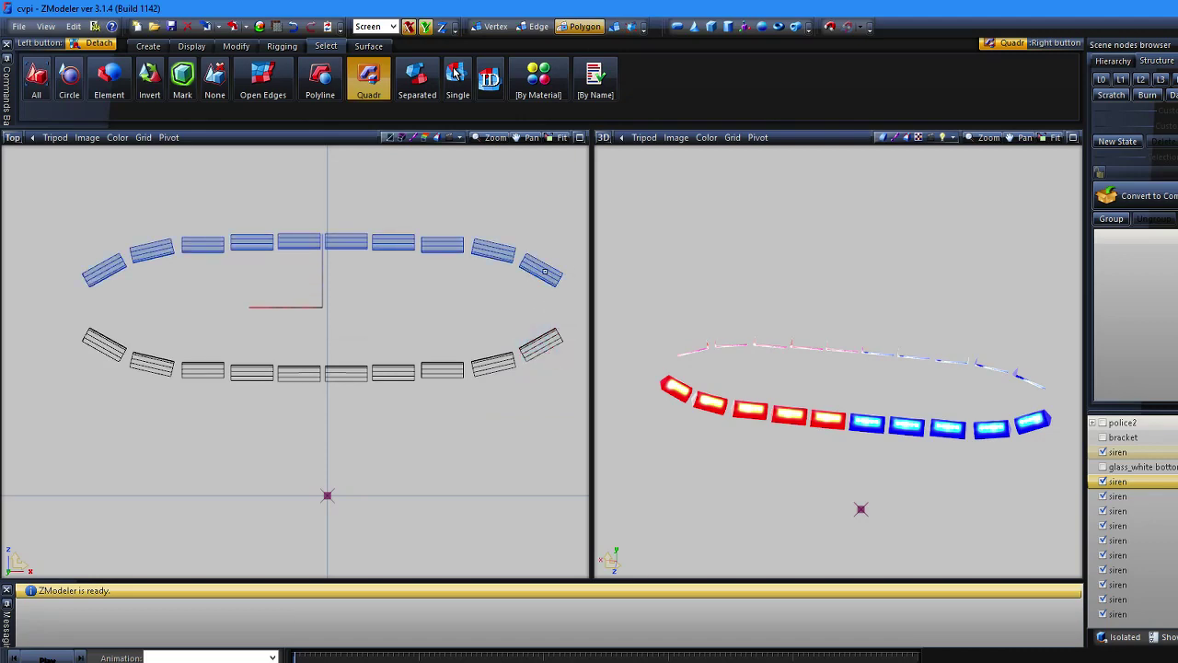
right_click(545, 272)
right_click_drag(519, 236, 585, 328)
key("4")
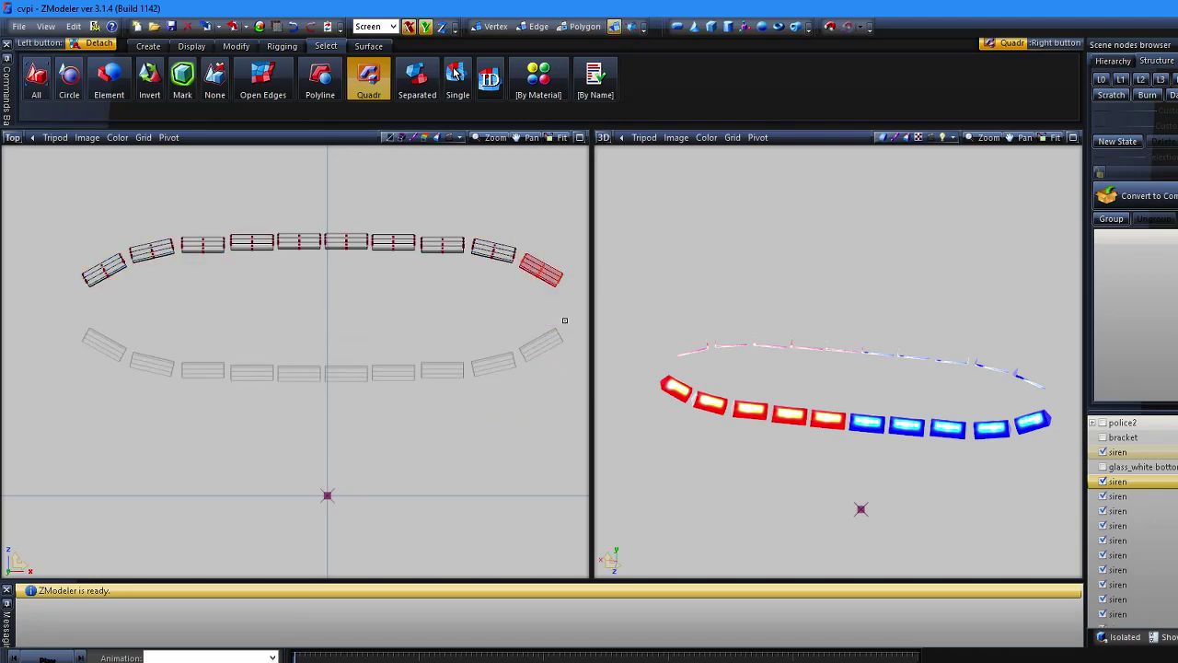
Step: Select the polygons of the second light from the right in the upper row and detach them as a separate object
left_click(579, 26)
left_click_drag(507, 213, 604, 320)
right_click(501, 253)
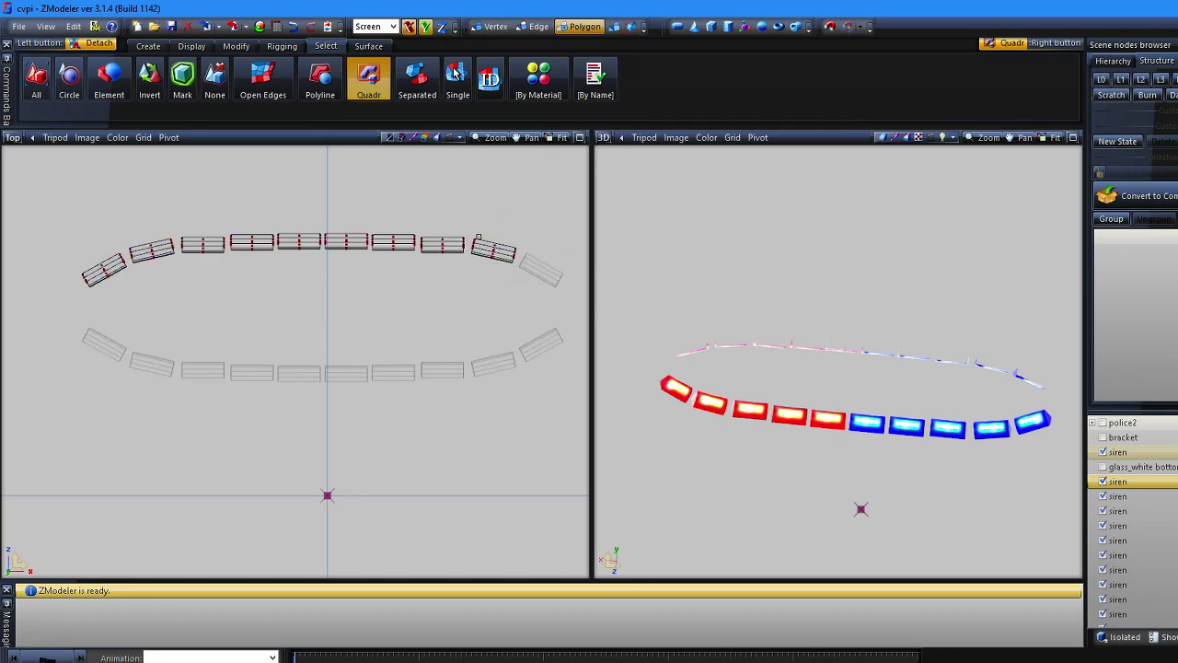
left_click(488, 247)
left_click(580, 26)
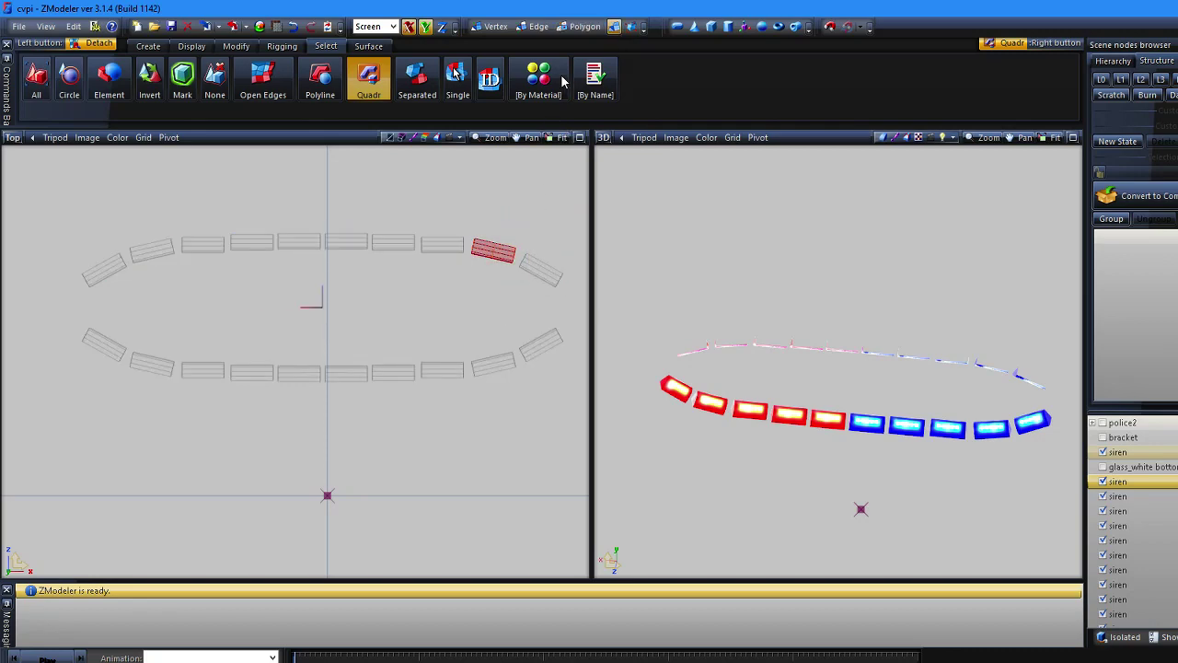
Step: Select the polygons of the third light from the right in the upper row and detach them as a separate object
left_click(579, 26)
right_click_drag(450, 219, 547, 275)
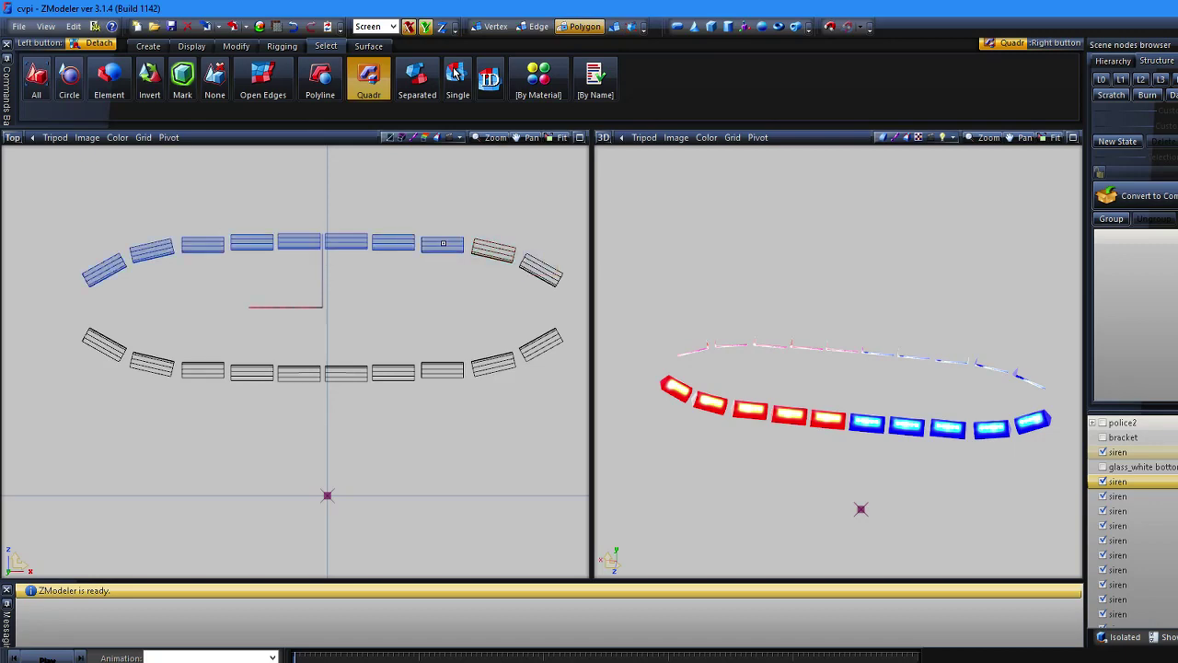
left_click(443, 243)
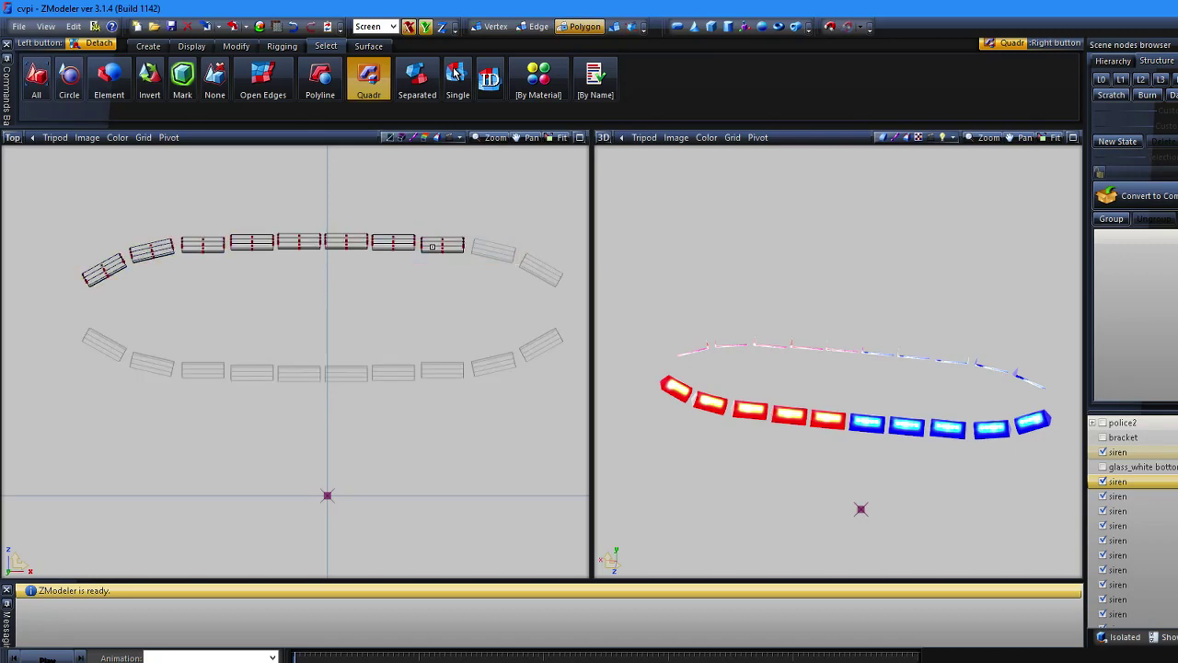
left_click_drag(490, 277, 419, 217)
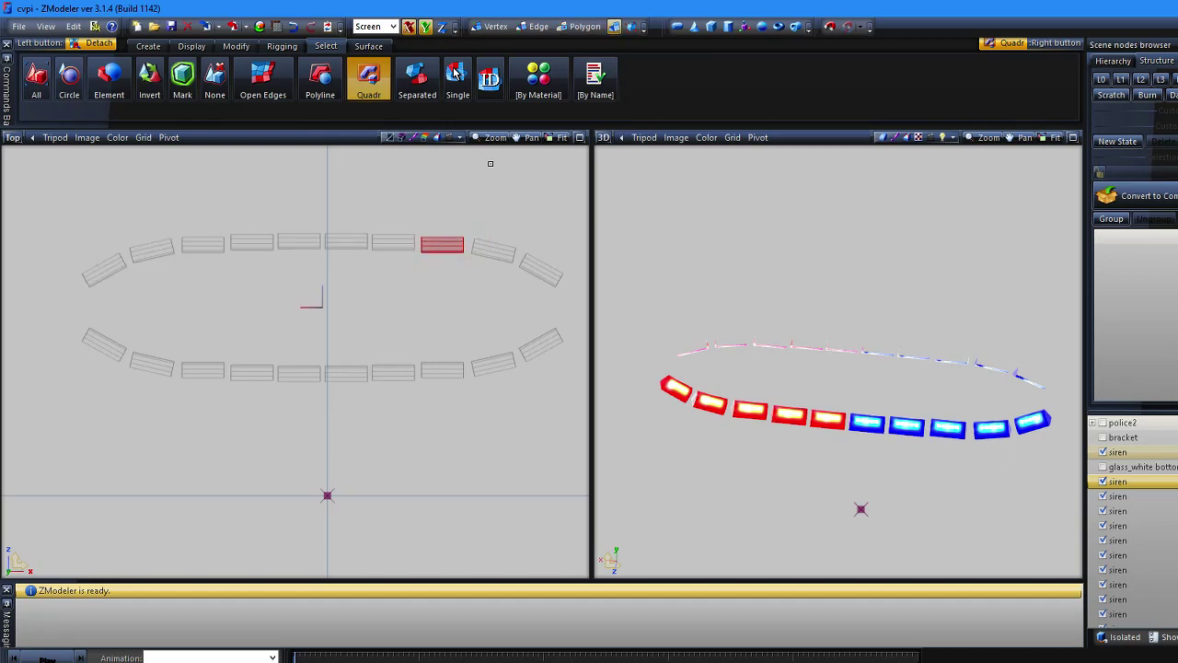
Step: Select the polygons of the fourth light from the right in the upper row and detach them as a separate object
left_click(584, 27)
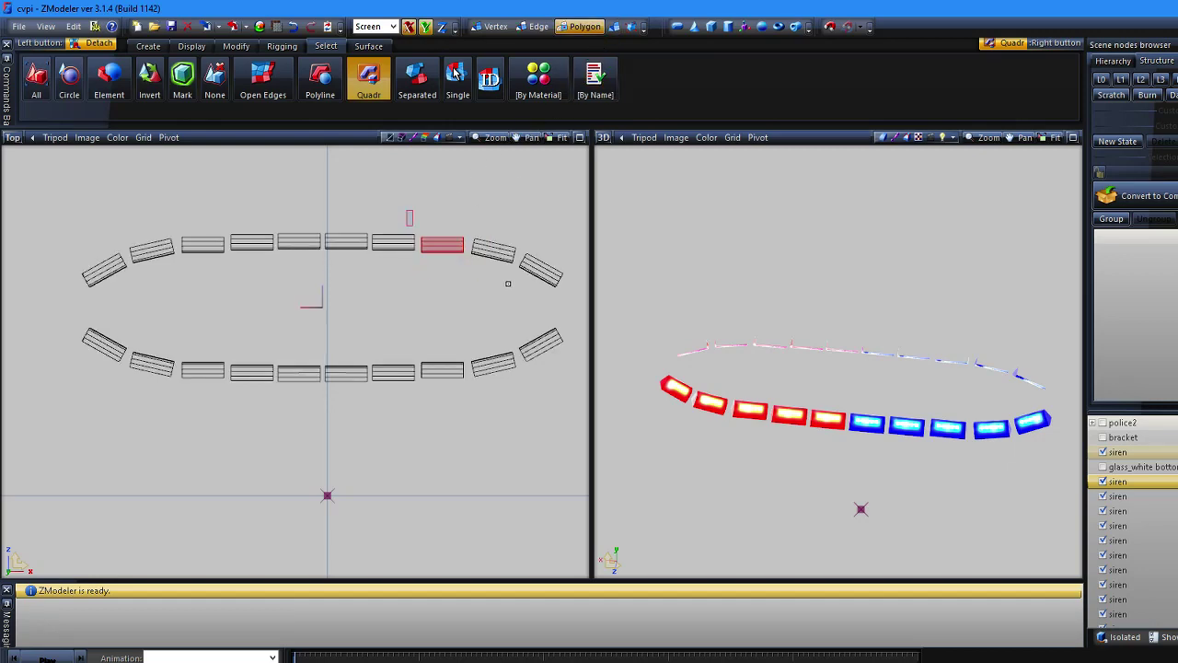
right_click_drag(498, 277, 513, 287)
right_click(397, 243)
right_click_drag(370, 231, 445, 268)
left_click(429, 269)
Step: Select the polygons of the fifth light from the right in the upper row and detach them as a separate object
right_click_drag(332, 202, 458, 282)
right_click(335, 242)
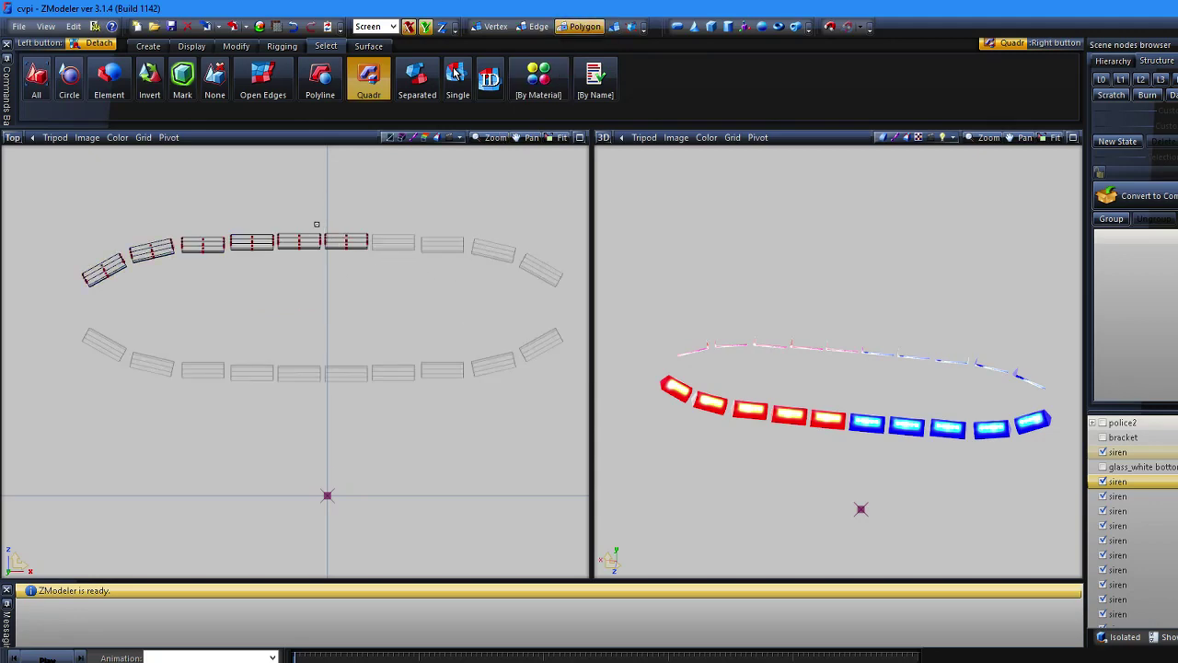
right_click_drag(321, 223, 383, 260)
key("4")
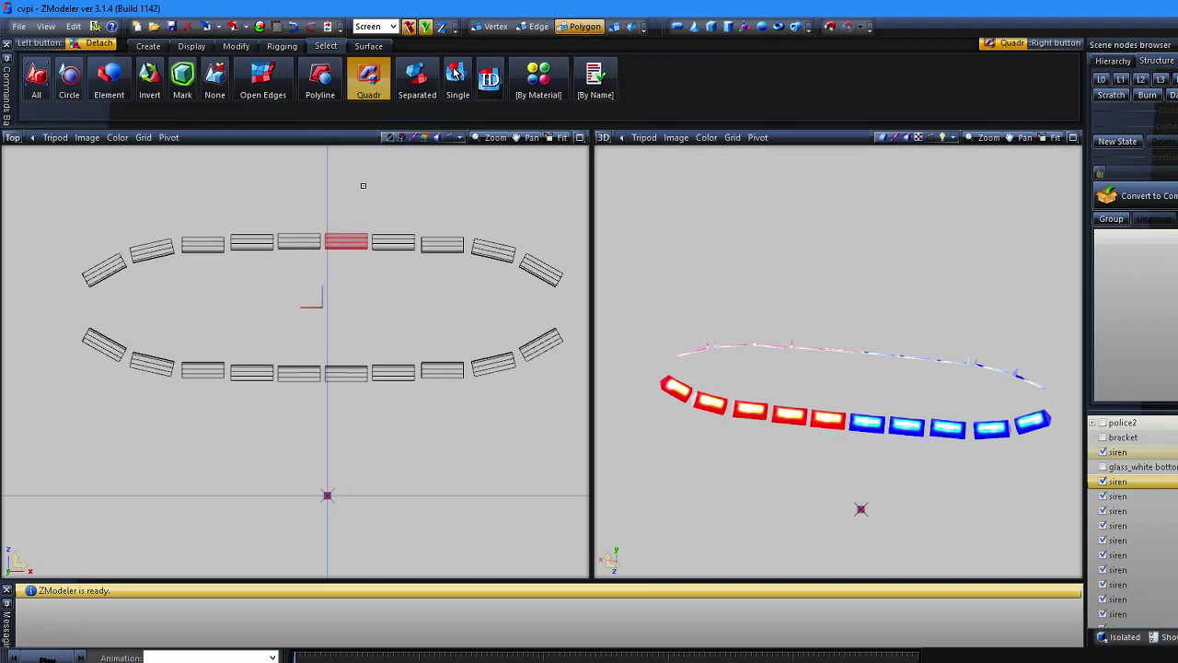
Step: Select the polygons of the fifth light from the left in the upper row and detach them as a separate object
left_click(367, 247)
left_click(368, 245)
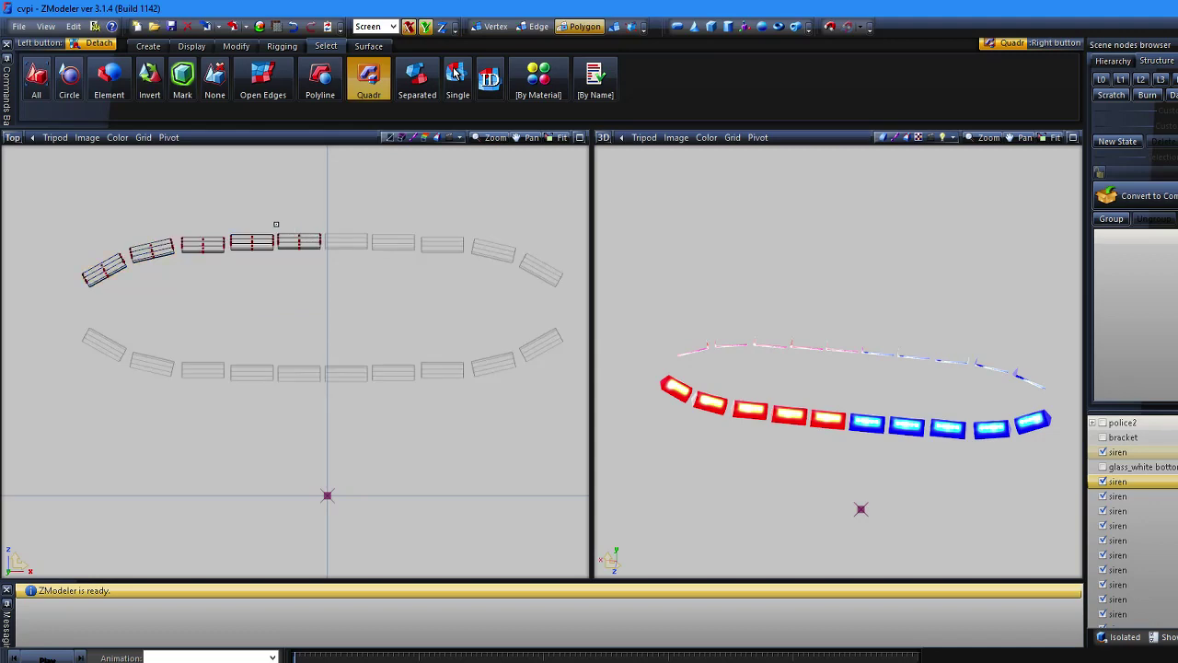
mouse_move(295, 232)
right_mouse_down()
mouse_move(340, 243)
mouse_move(291, 235)
right_mouse_up()
left_click_drag(355, 267, 275, 225)
scroll(274, 248, "up", 5)
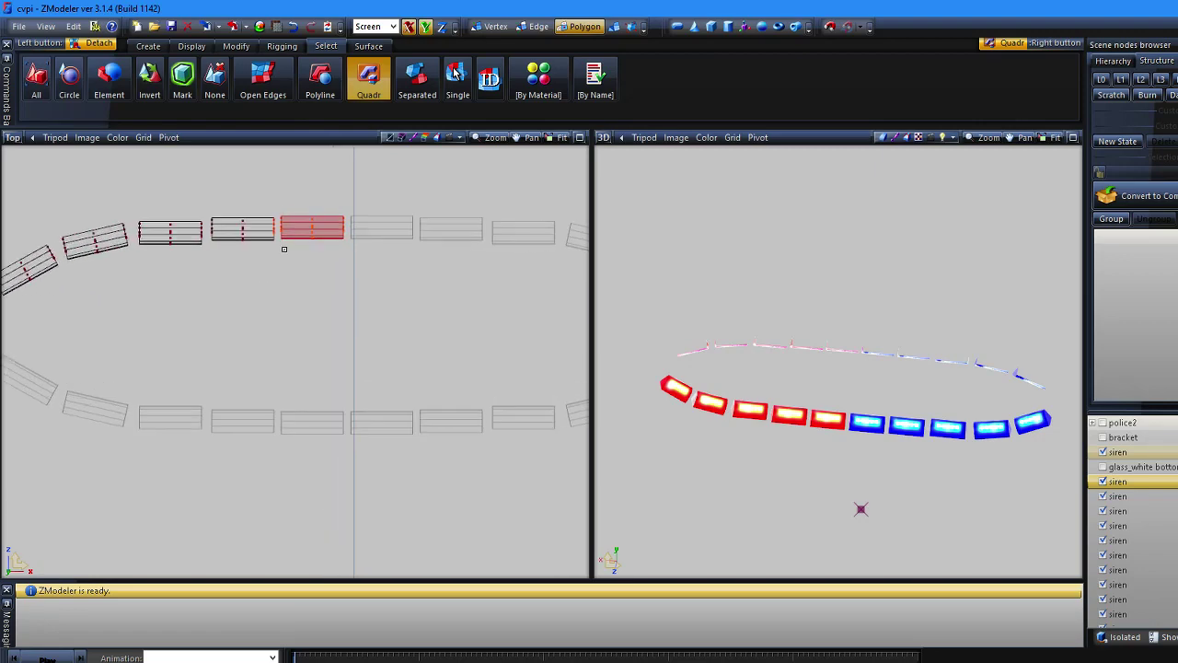
left_click_drag(259, 184, 278, 279)
scroll(266, 279, "down", 4)
middle_click_drag(221, 279, 248, 349)
key("4")
Step: Select the polygons of the fourth light from the left in the upper row and detach them as a separate object
key("3")
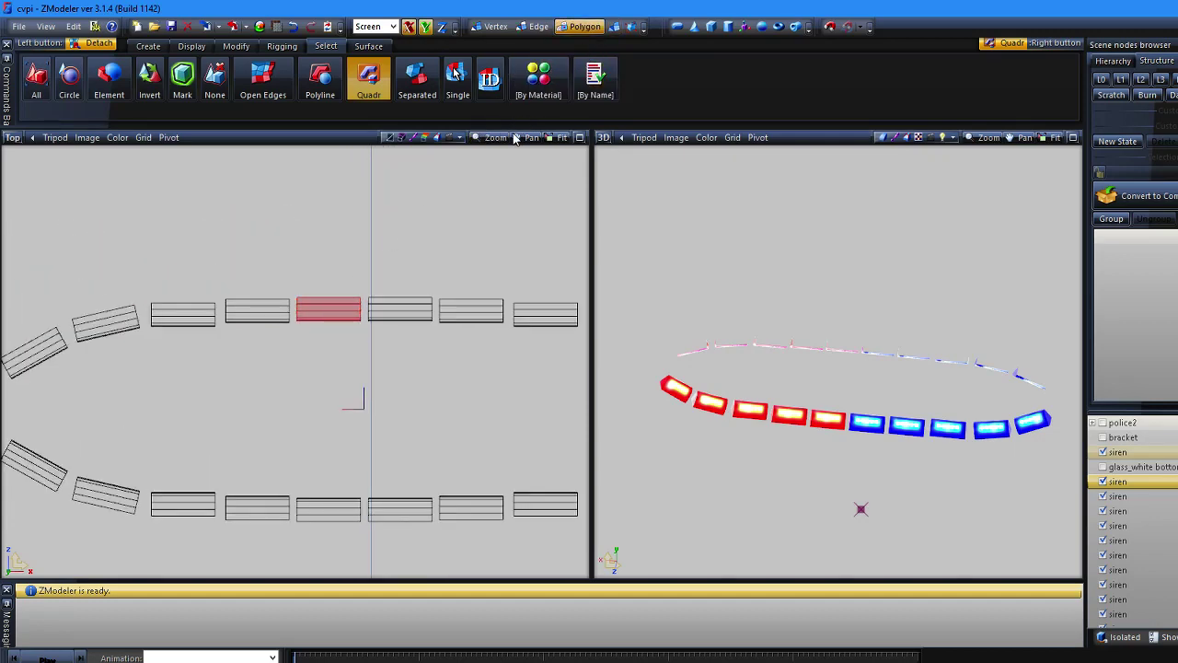
right_click(263, 316)
right_click_drag(217, 287, 347, 343)
key("4")
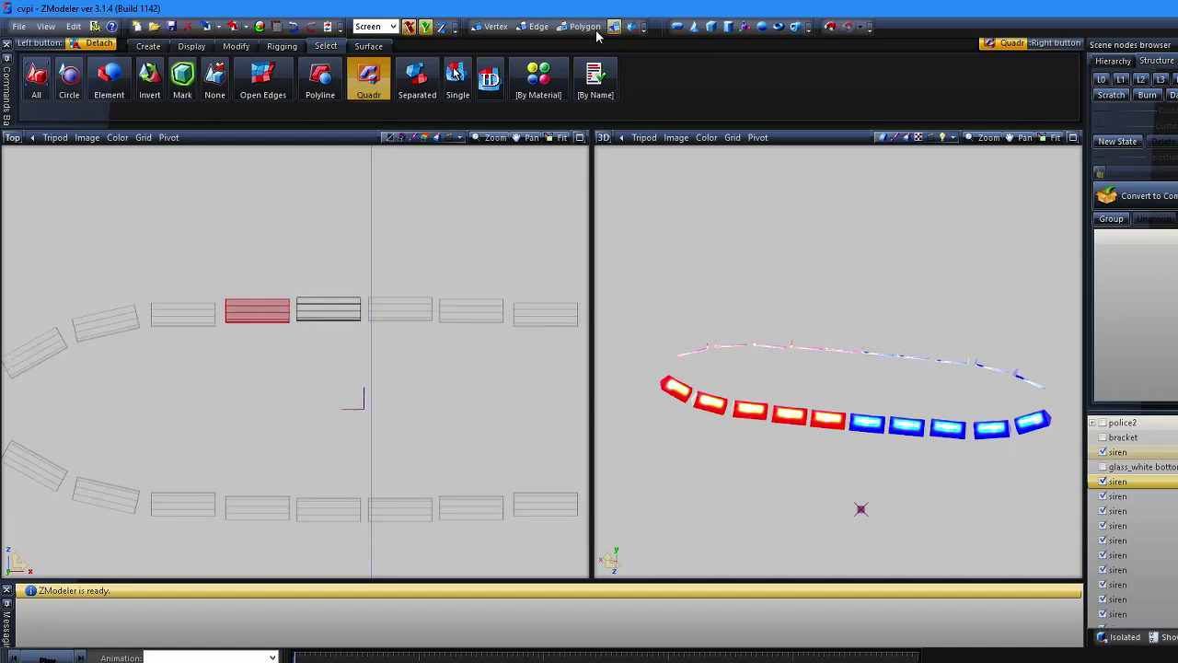
Step: Select the polygons of the third light from the left in the upper row and detach them as a separate object
left_click(595, 32)
right_click(174, 319)
right_click_drag(139, 280, 295, 362)
left_click_drag(295, 361, 295, 360)
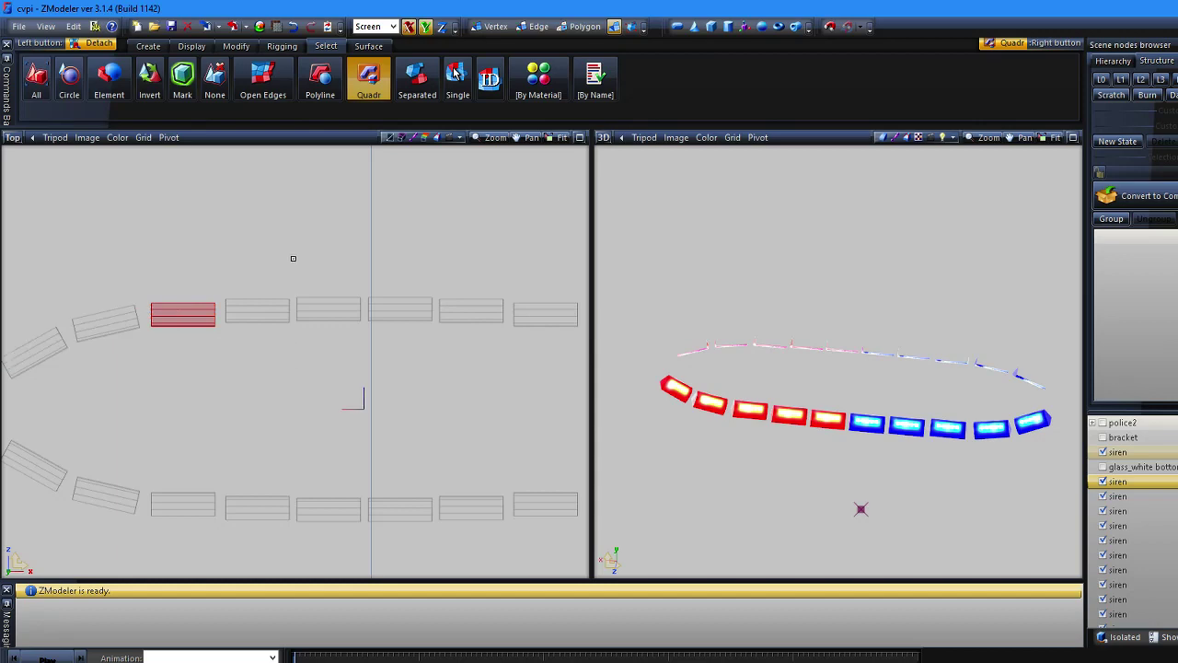
Step: Detach the second light from the left in the upper row as a separate object, leaving the leftmost light on its own
left_click(539, 27)
left_click(578, 26)
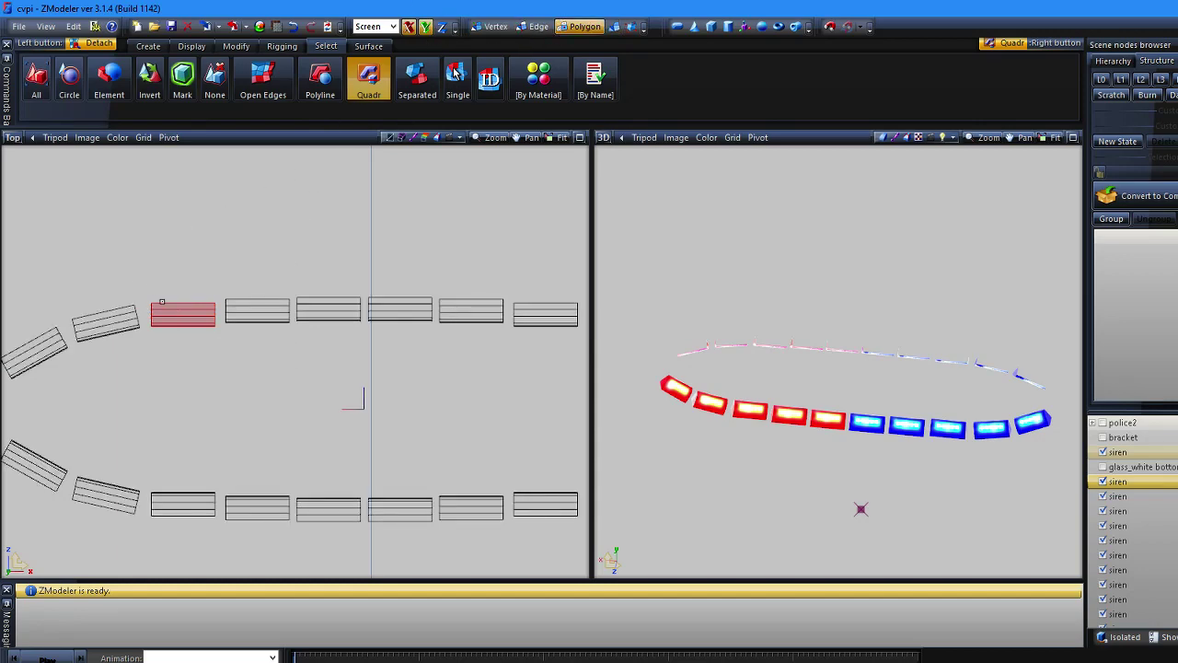
left_click(112, 325)
left_click(77, 307)
left_click_drag(67, 304, 204, 355)
left_click_drag(73, 363, 37, 320)
scroll(161, 390, "down", 2)
middle_click_drag(164, 391, 265, 402)
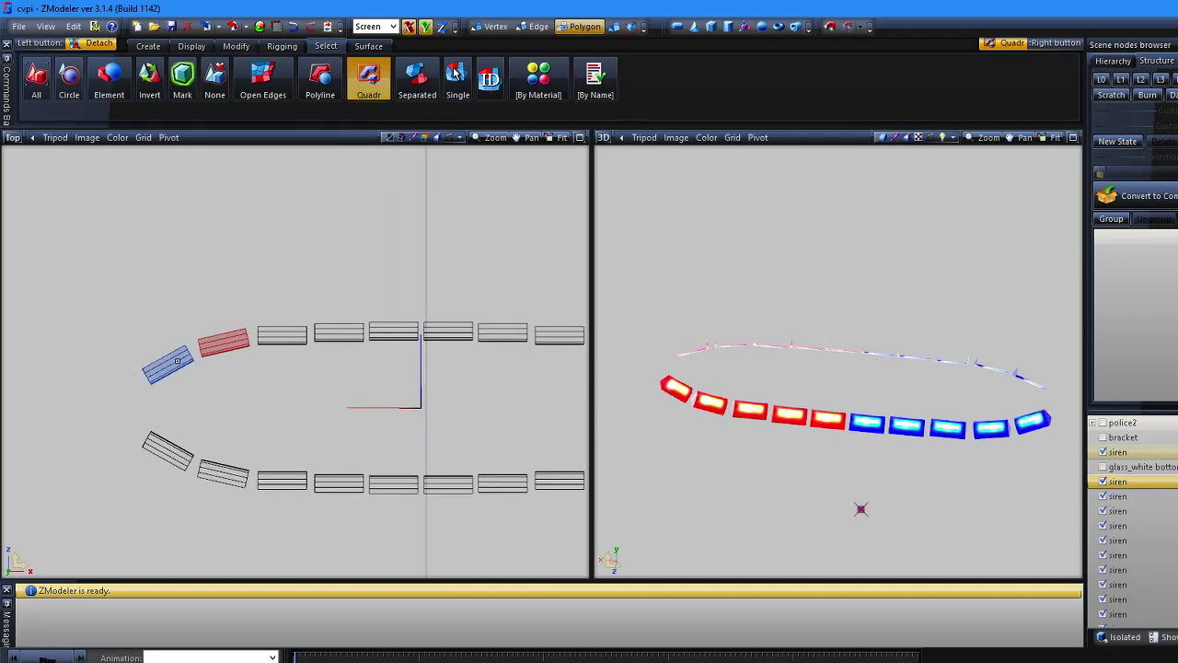
left_click(615, 26)
left_click_drag(173, 307, 311, 388)
right_click_drag(311, 388, 313, 391)
scroll(451, 388, "down", 2)
Step: Check which lights the siren nodes in the scene list correspond to by selecting them and toggling their visibility
left_click(1142, 452)
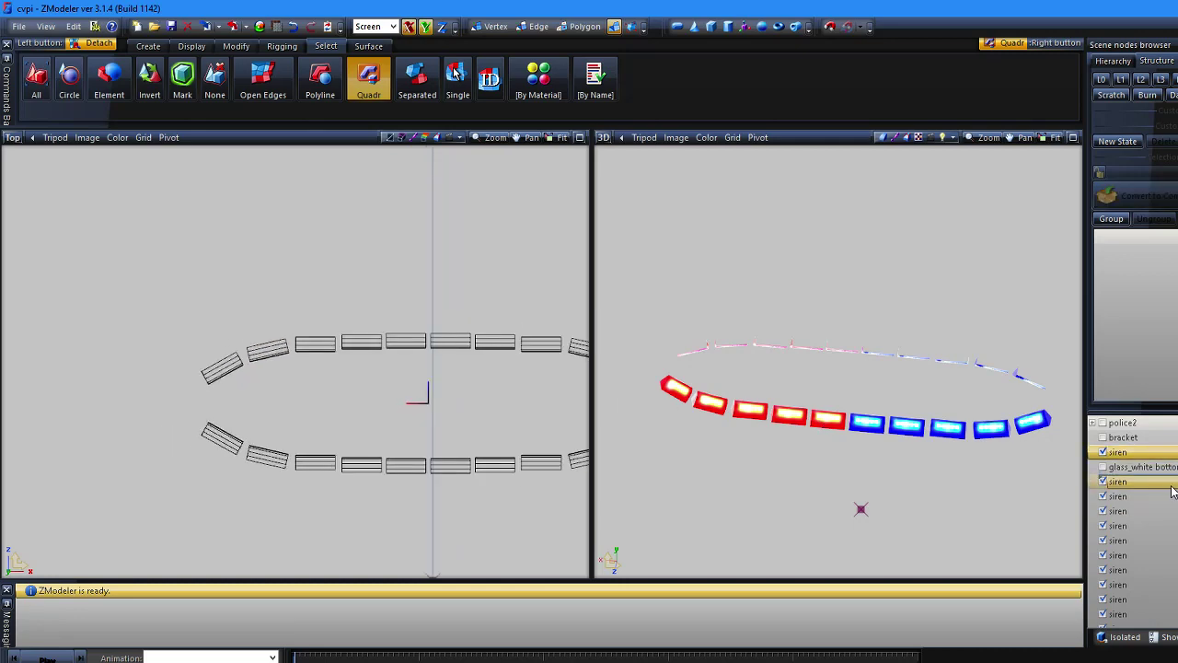
left_click(1114, 482)
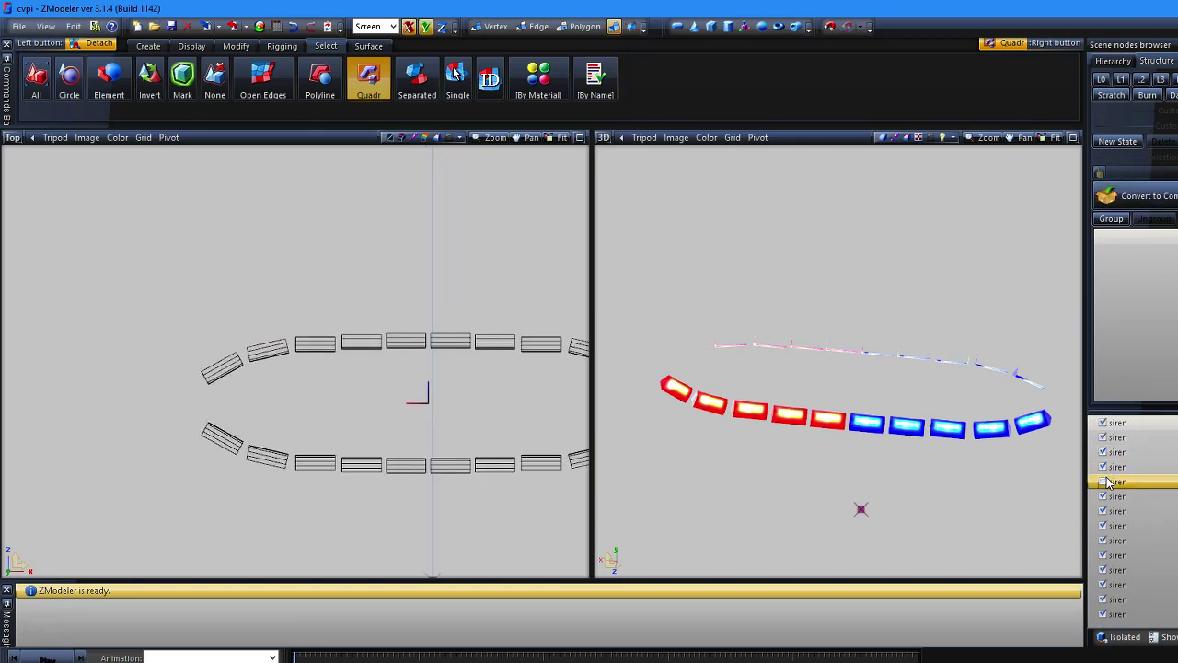
scroll(468, 415, "down", 2)
middle_click_drag(424, 399, 349, 396)
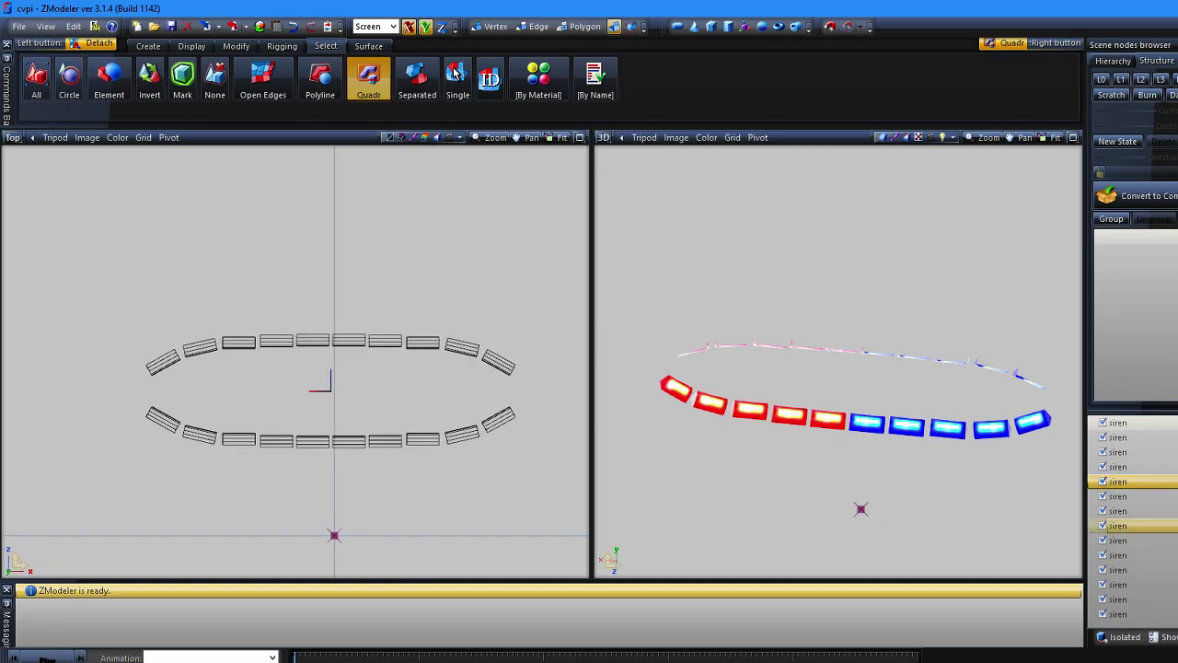
left_click(1113, 482)
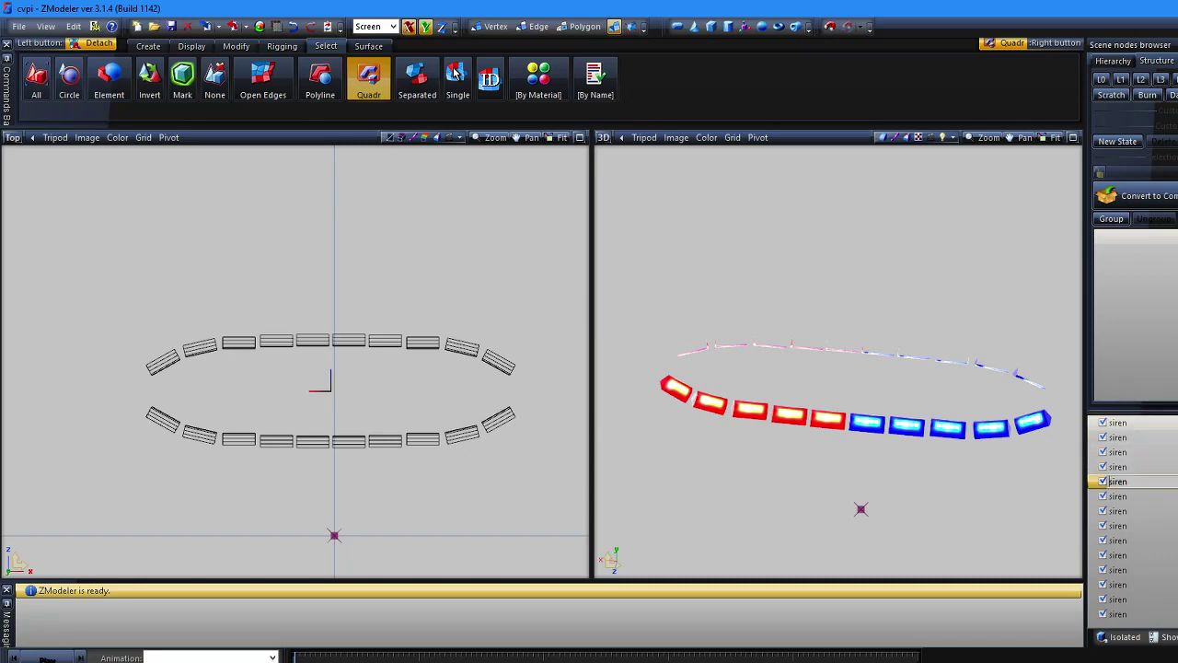
mouse_move(1103, 466)
left_mouse_down()
mouse_move(1103, 525)
mouse_move(1102, 467)
left_mouse_up()
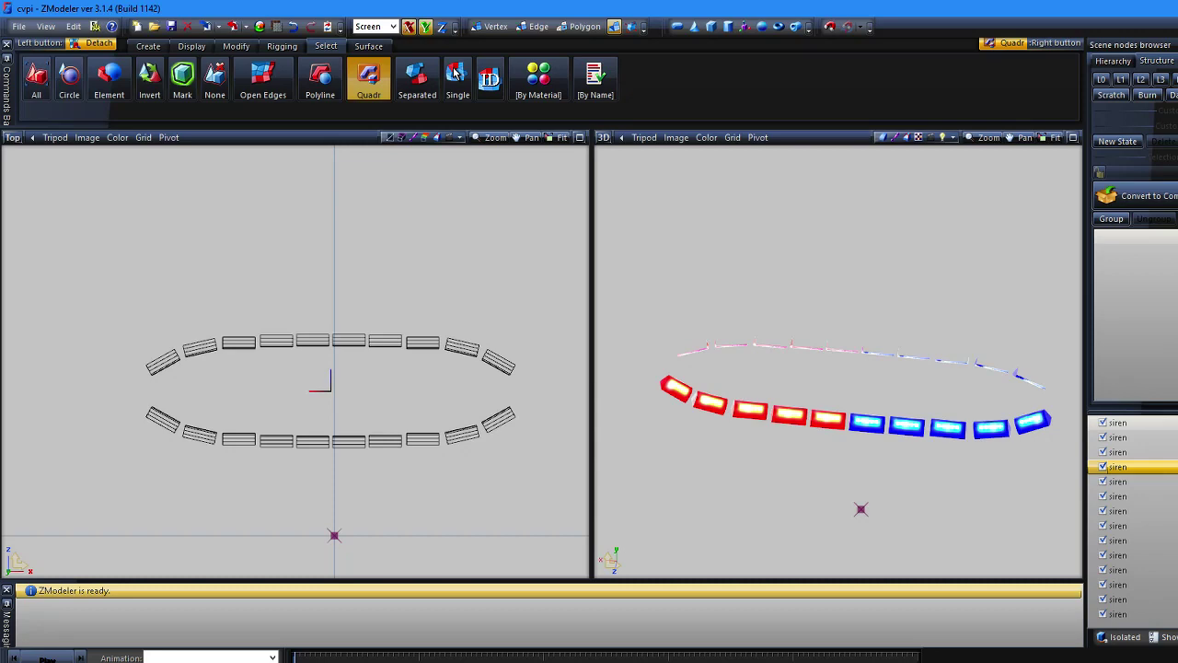
Step: Attach the five left-hand lights of the upper row to one another as a single siren object
left_click(236, 46)
left_click(44, 78)
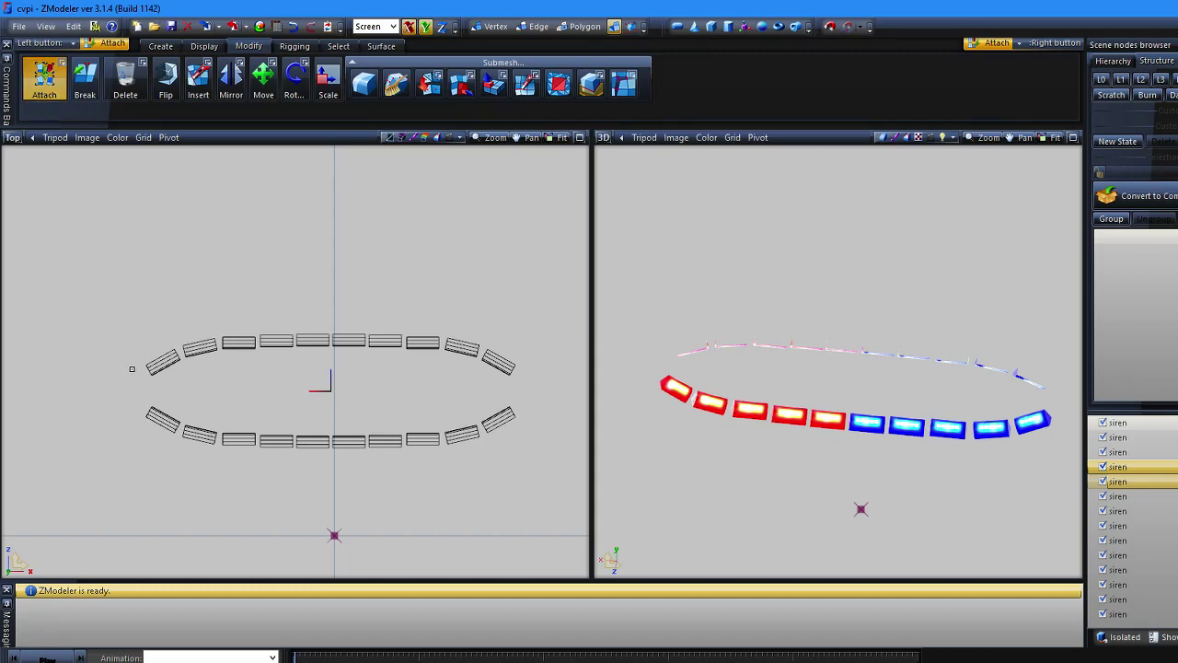
left_click(159, 365)
left_click(198, 342)
left_click(238, 342)
left_click(276, 341)
left_click(312, 341)
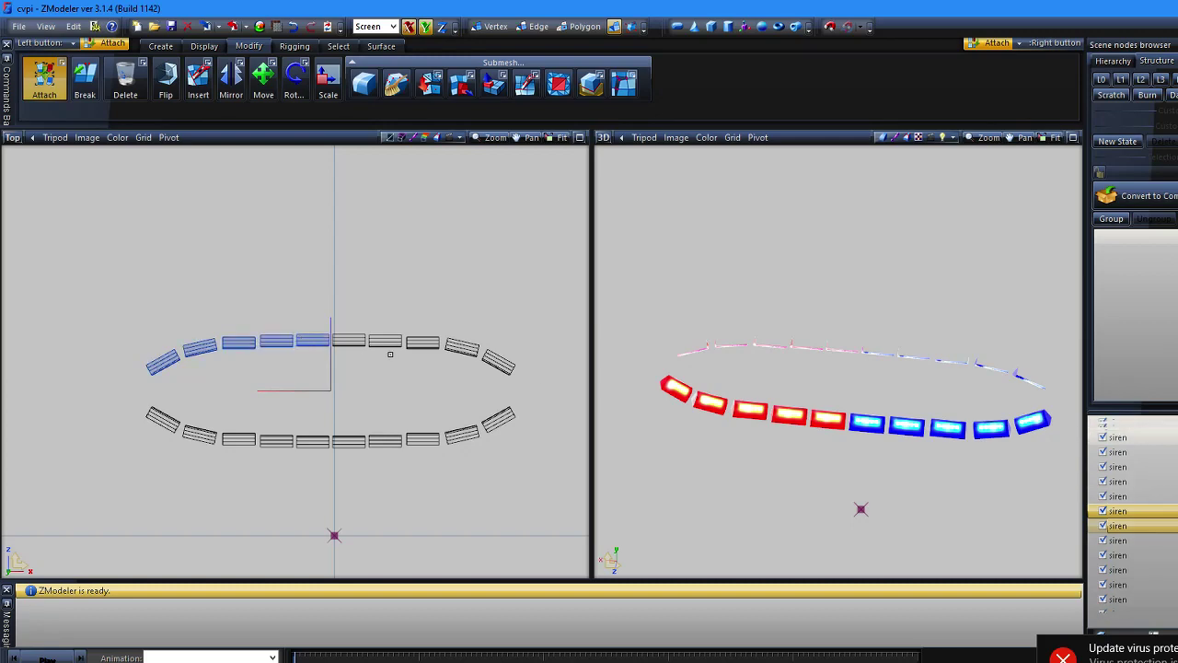
Step: Attach the five right-hand lights of the upper row to one another as a single siren object
left_click(504, 367)
left_click(460, 346)
left_click(411, 345)
left_click(455, 348)
left_click(385, 341)
left_click(350, 342)
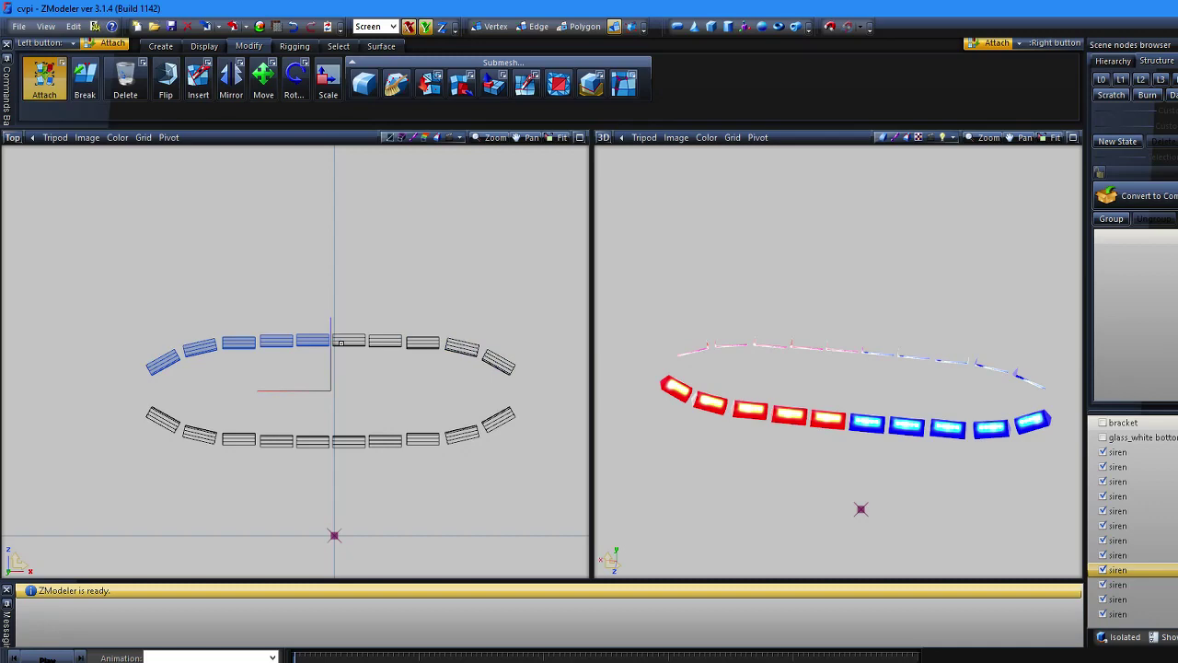
Step: Attach the five left-hand lights of the lower row to one another as a single siren object
left_click(166, 423)
left_click(194, 437)
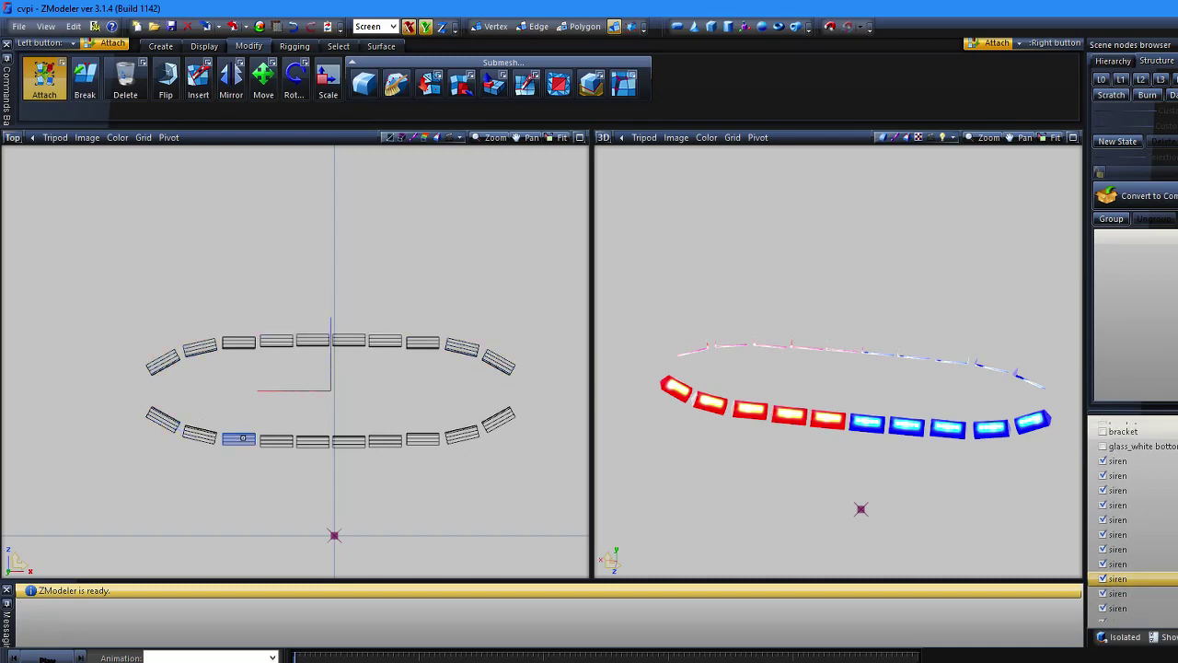
left_click(241, 438)
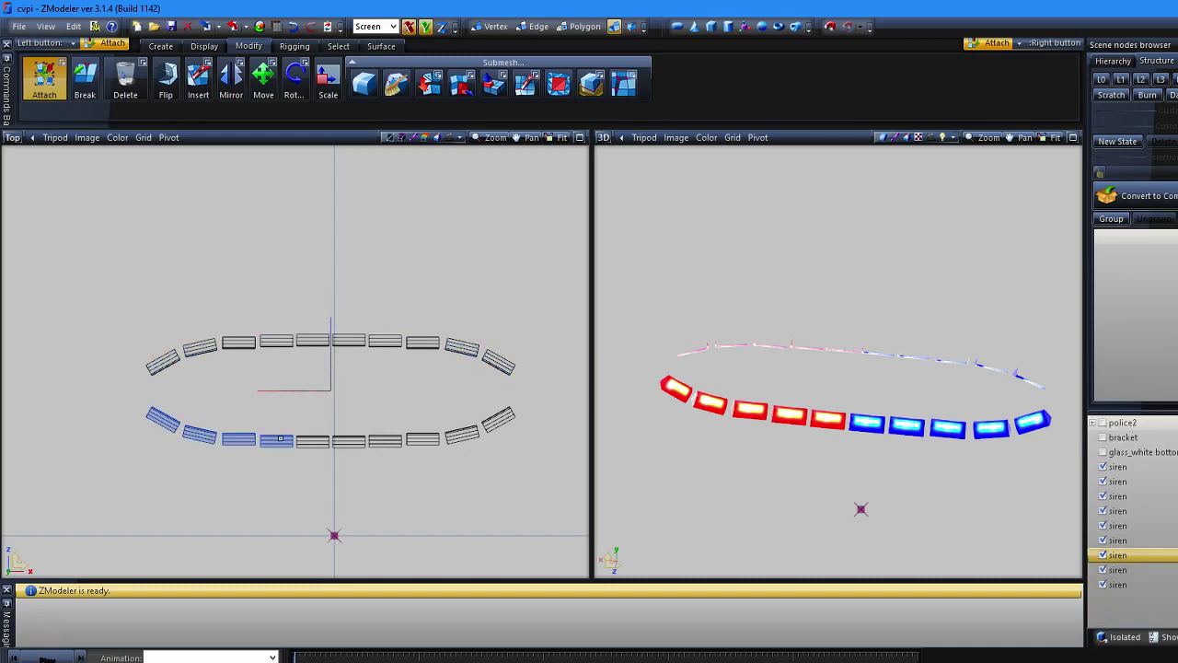
left_click(278, 439)
left_click(313, 441)
Step: Attach the five right-hand lights of the lower row to one another as a single siren object
left_click(393, 442)
left_click(423, 440)
left_click(460, 435)
left_click(488, 426)
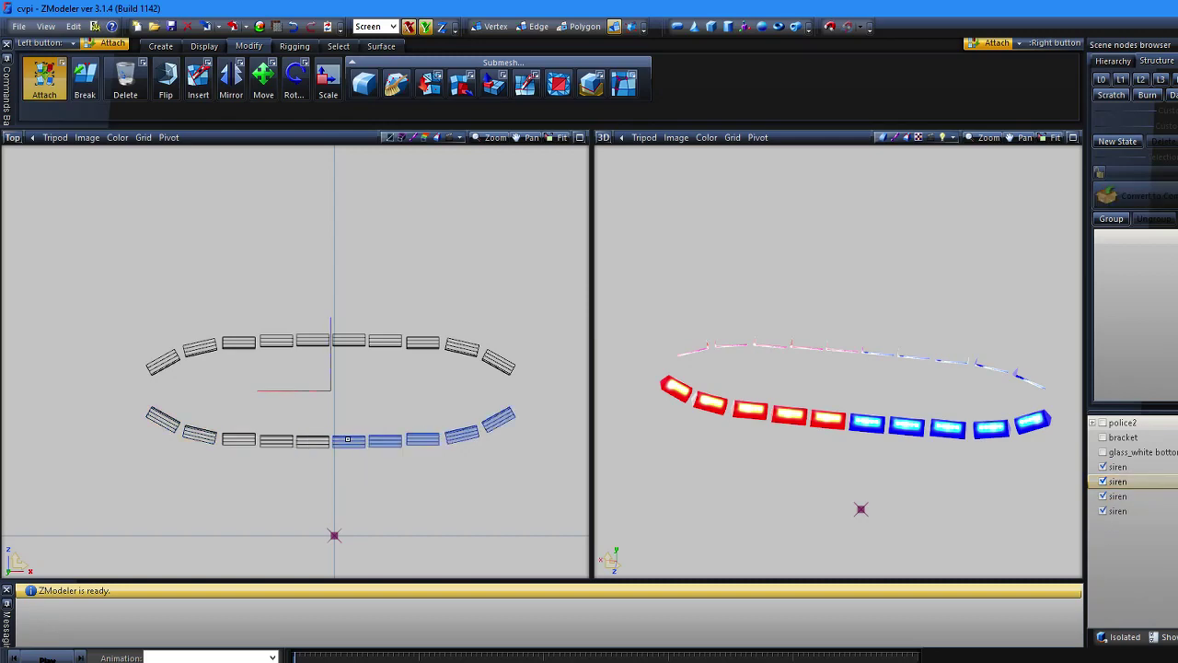
left_click(301, 440)
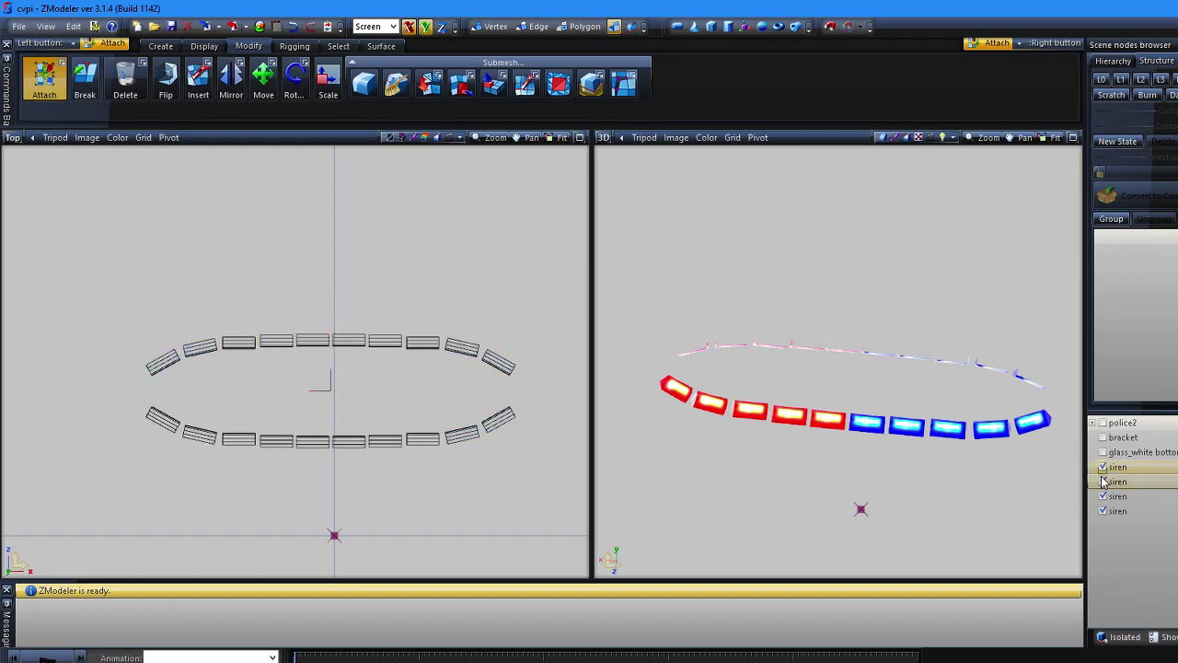
left_click(1103, 511)
left_click(1104, 511)
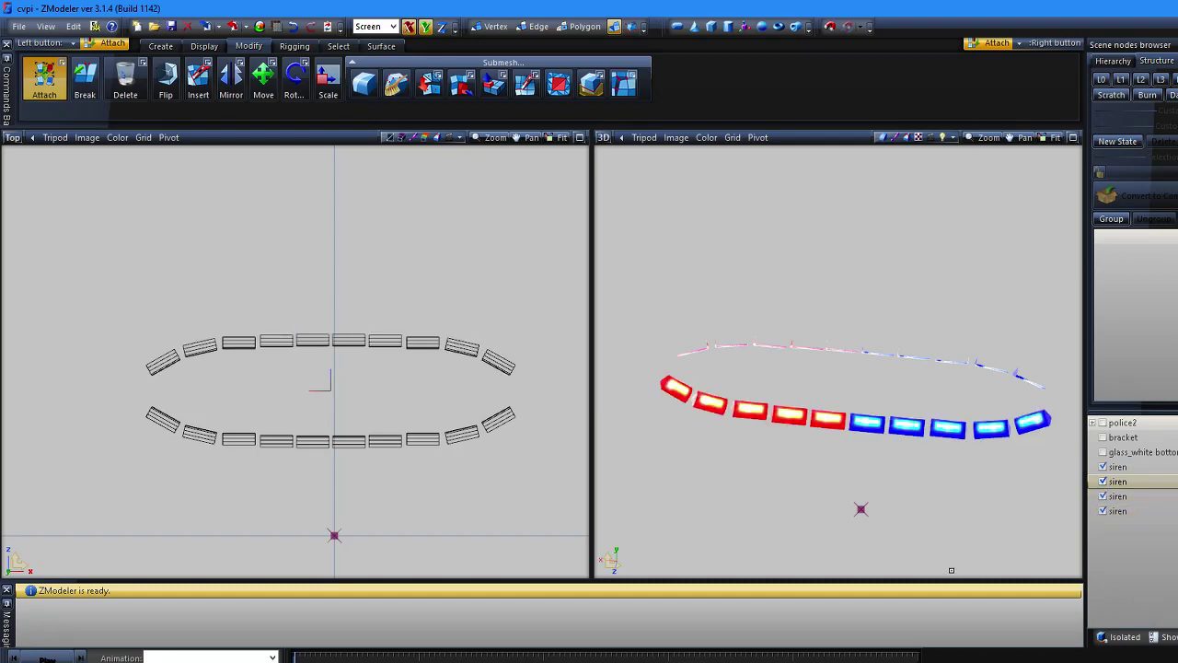
Step: Create four dummy helpers and rename the first one as extra_1
left_click(749, 32)
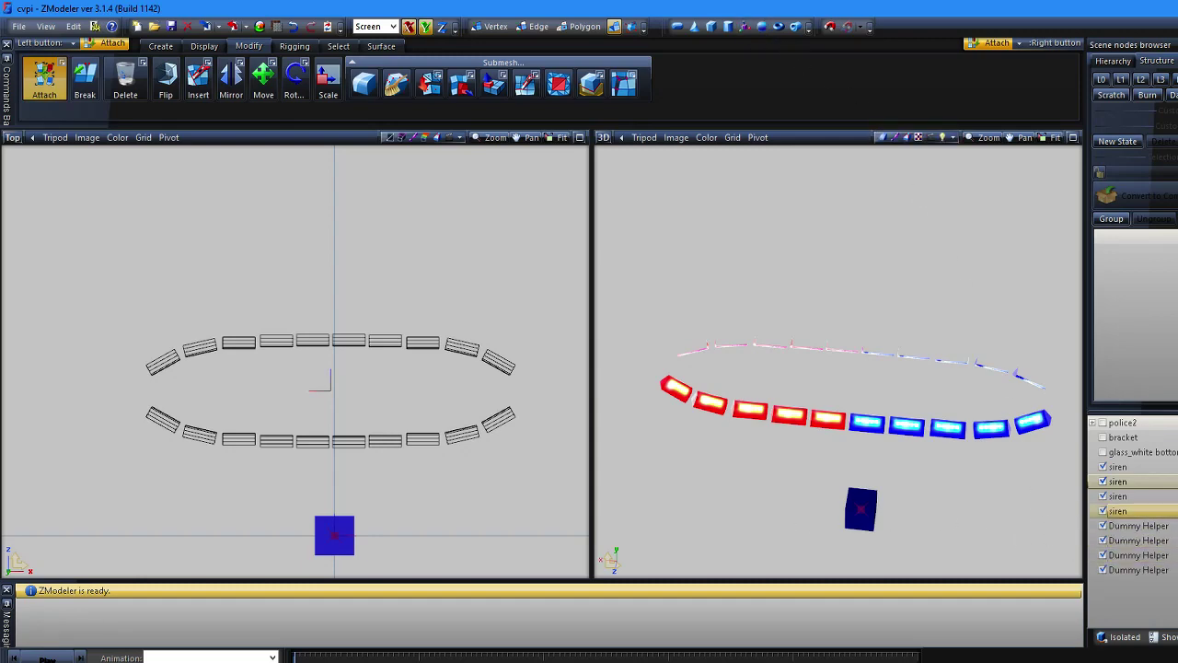
left_click(1138, 525)
key("ctrl+a")
type("ext")
key("Return")
Step: Rename the second dummy helper as extra_2
key("Down")
key("F2")
key("Delete")
key("Delete")
key("Delete")
key("Delete")
key("Delete")
key("Delete")
key("Delete")
key("Delete")
key("Delete")
key("Delete")
key("Delete")
key("Delete")
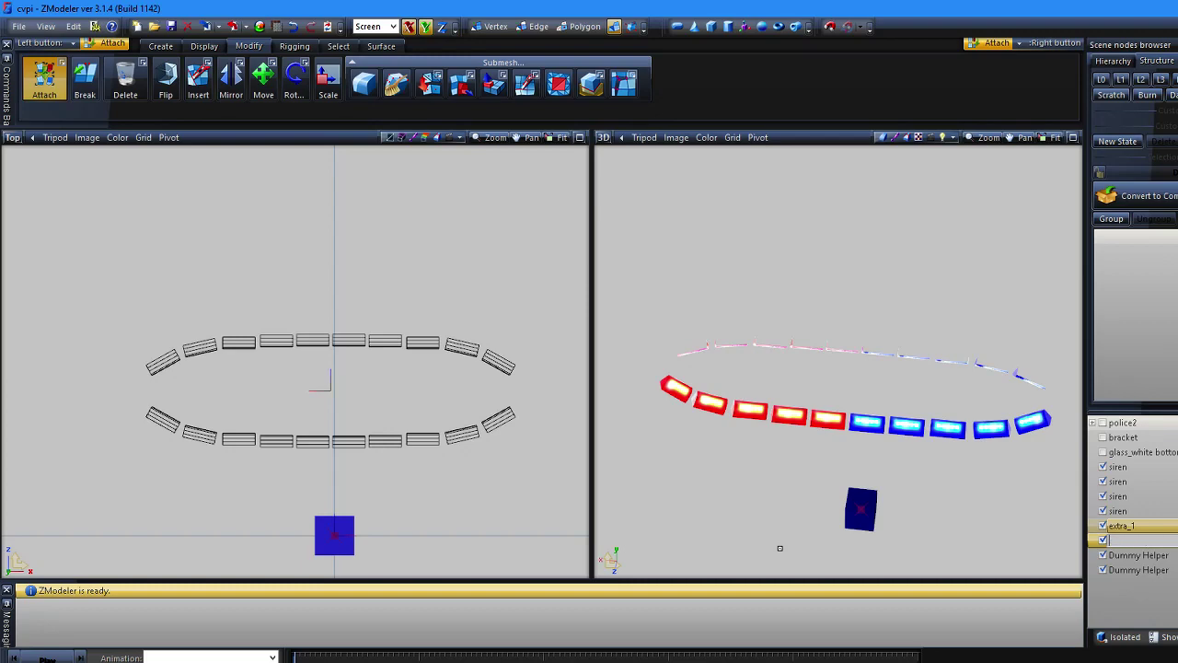
type("extra_2")
key("Tab")
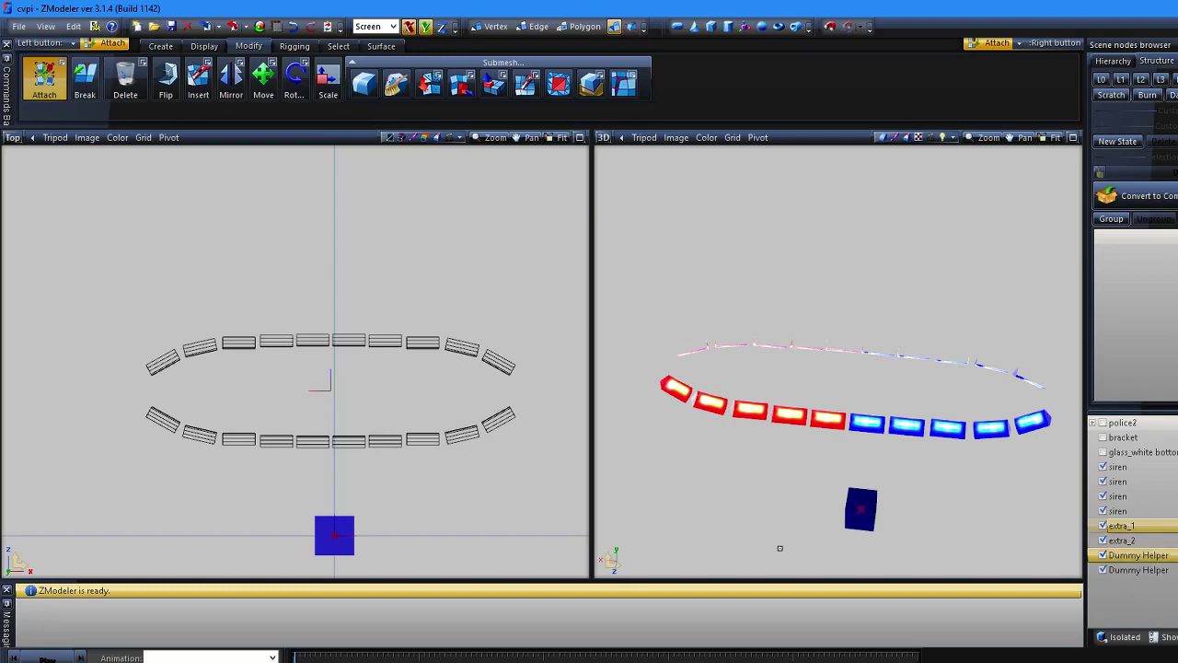
Step: Rename the two remaining dummy helpers as extra_3 and extra_4
key("BackSpace")
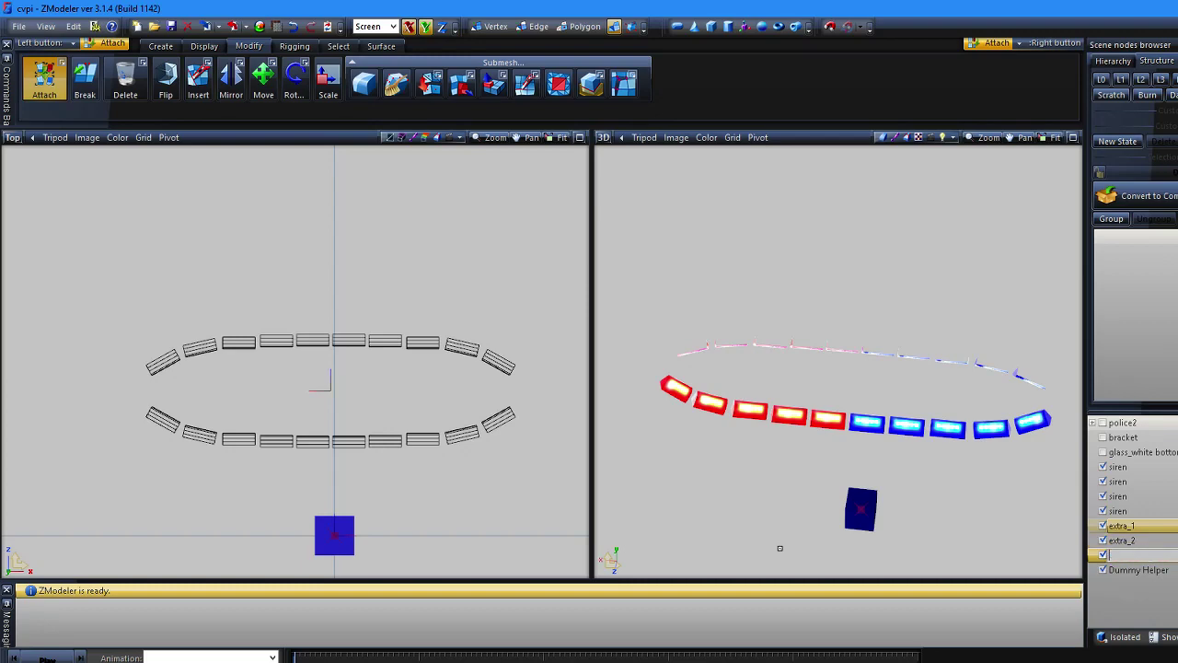
type("extra_4")
key("BackSpace")
type("3")
key("Tab")
key("BackSpace")
type("extr")
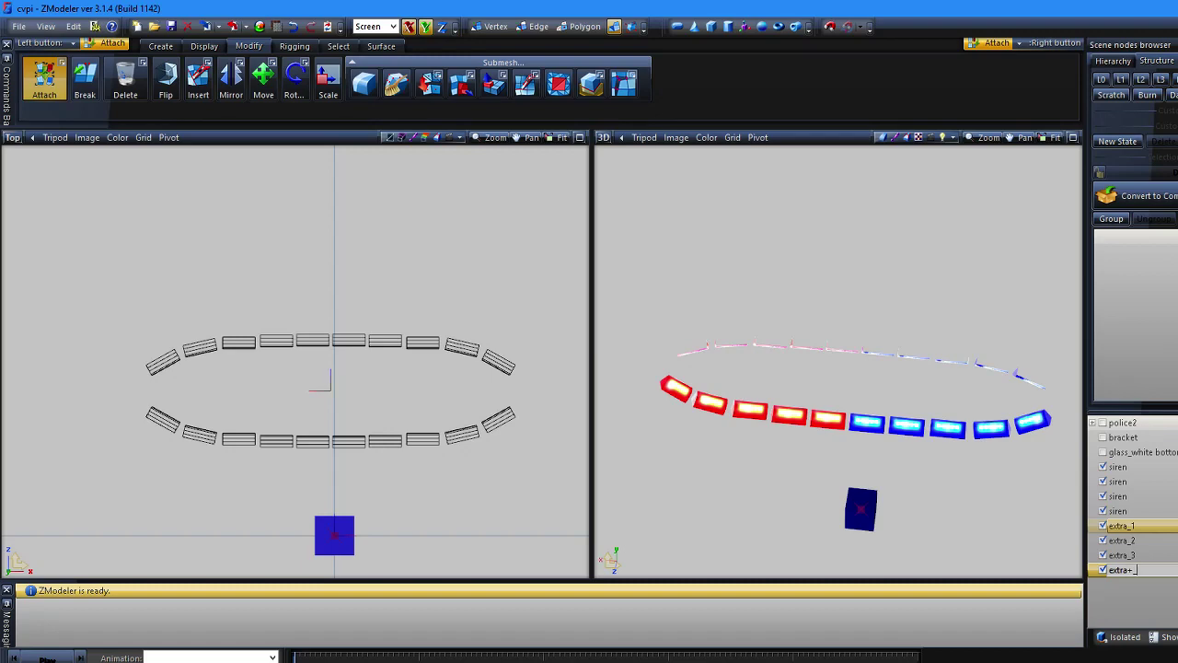
type("a_4")
key("Return")
Step: Check the lights against the police2 body and identify the siren nodes by toggling their visibility
middle_click_drag(777, 510, 786, 512)
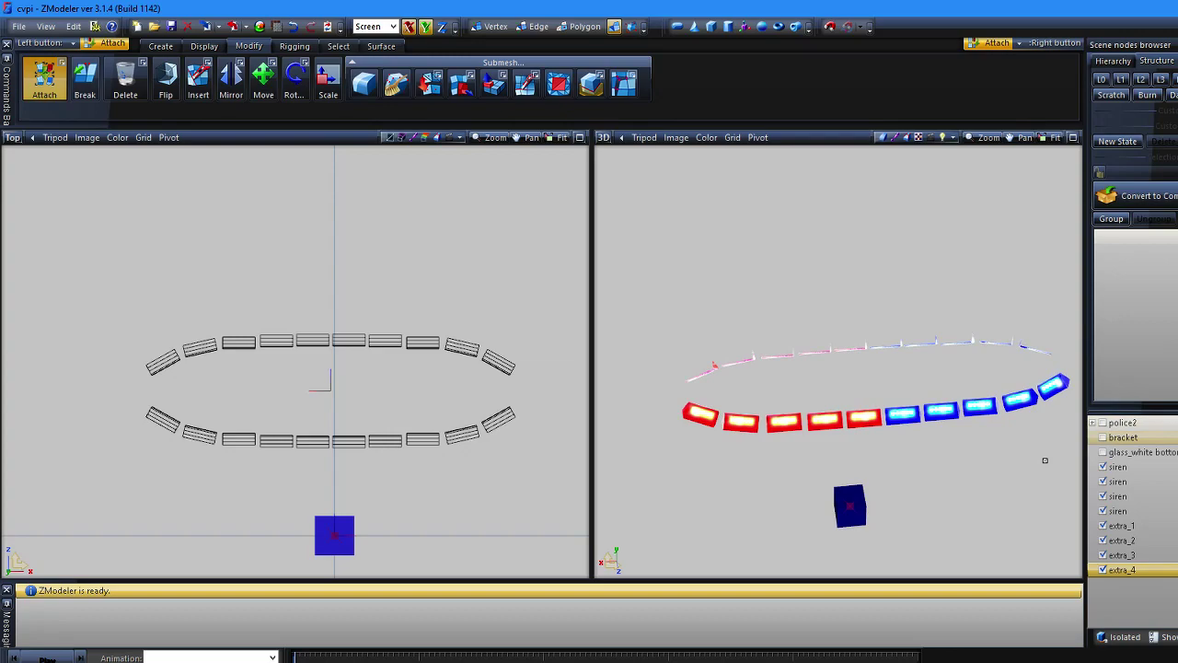
left_click(1102, 424)
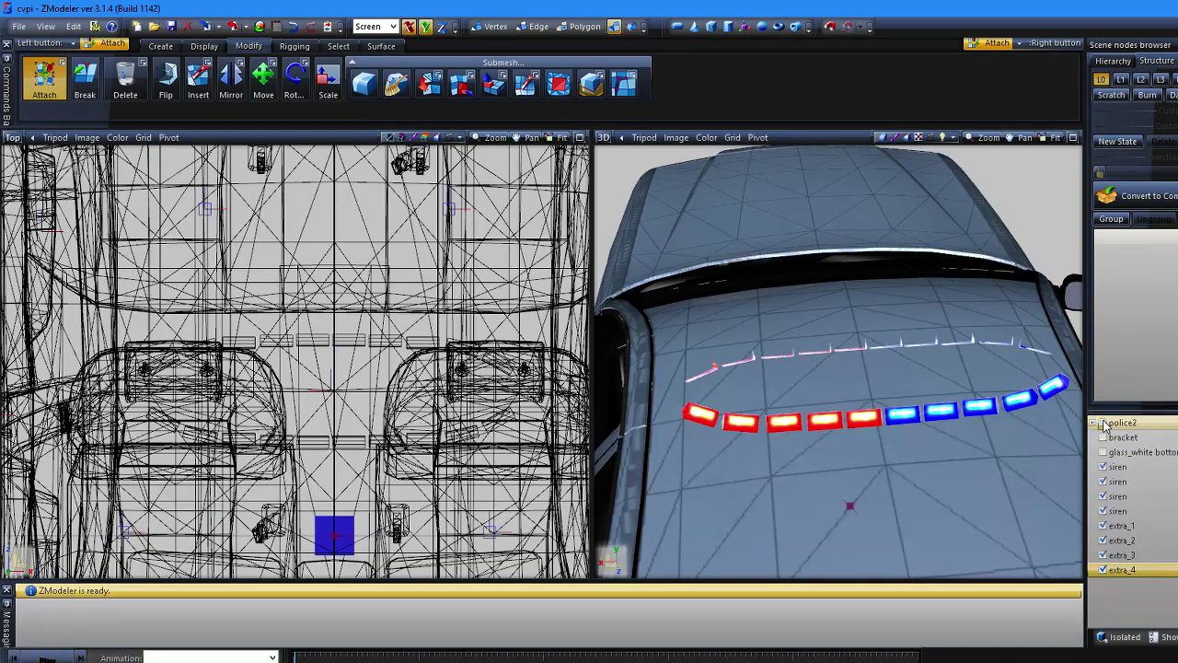
left_click(1102, 423)
middle_click_drag(929, 427, 741, 406)
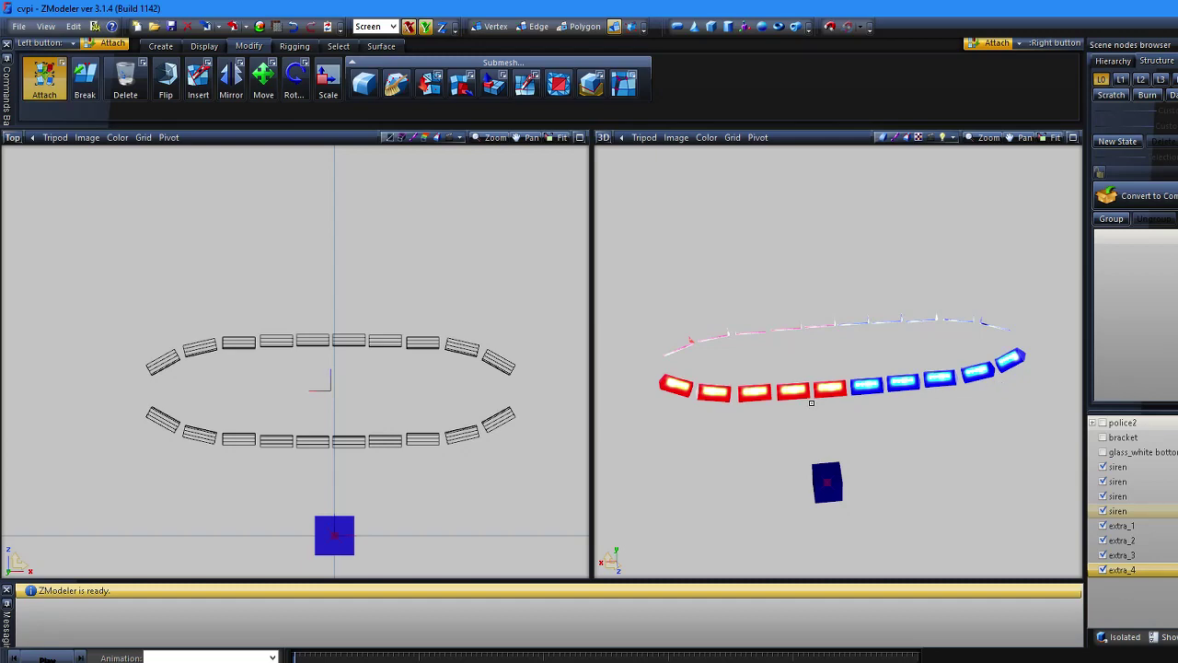
left_click(1104, 526)
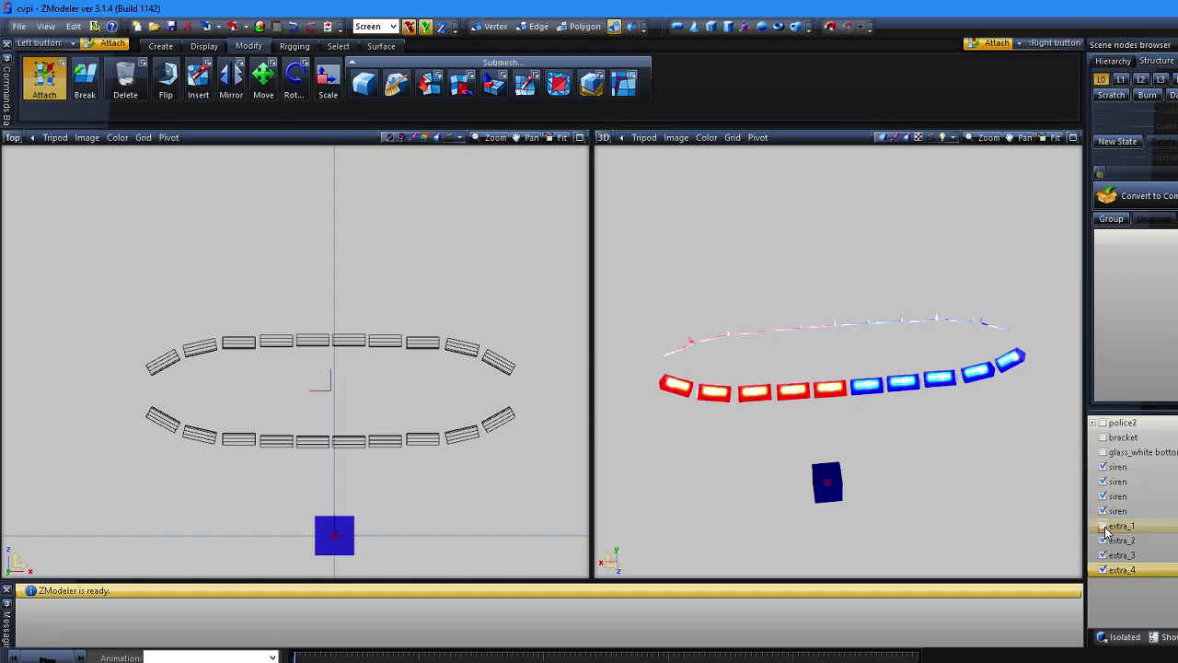
left_click(1104, 541)
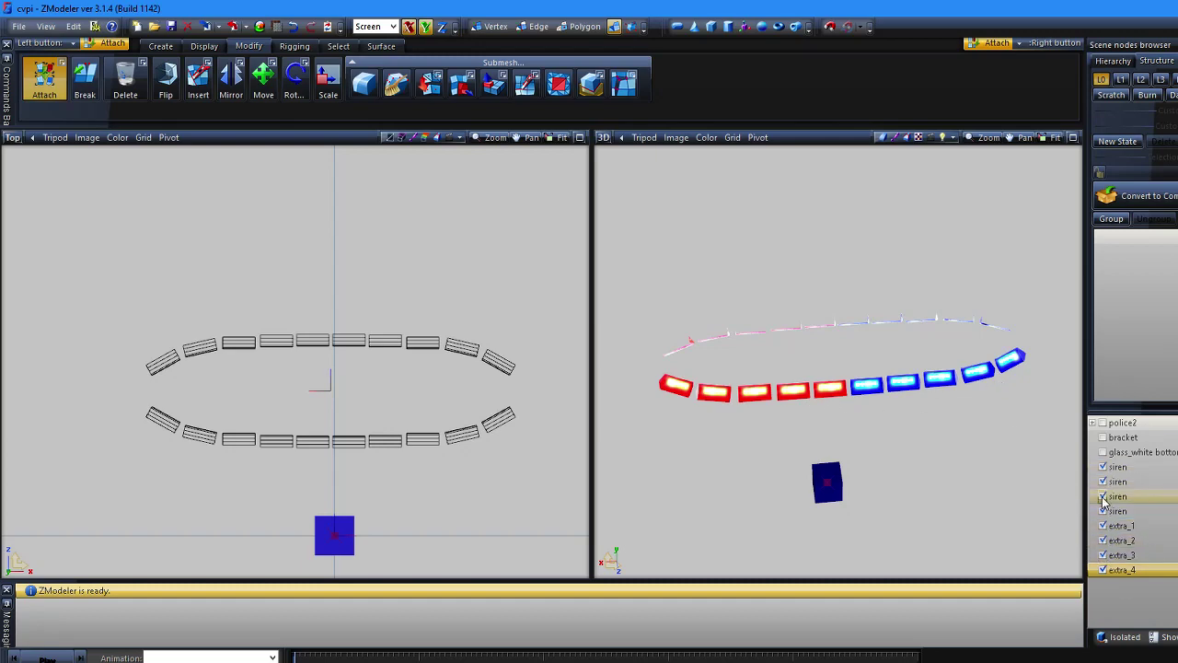
left_click(1105, 484)
left_click(1104, 484)
left_click(1104, 499)
Step: Clear the name of the third siren node in the list and nest it under extra_1
left_click(1159, 497)
left_click(1158, 495)
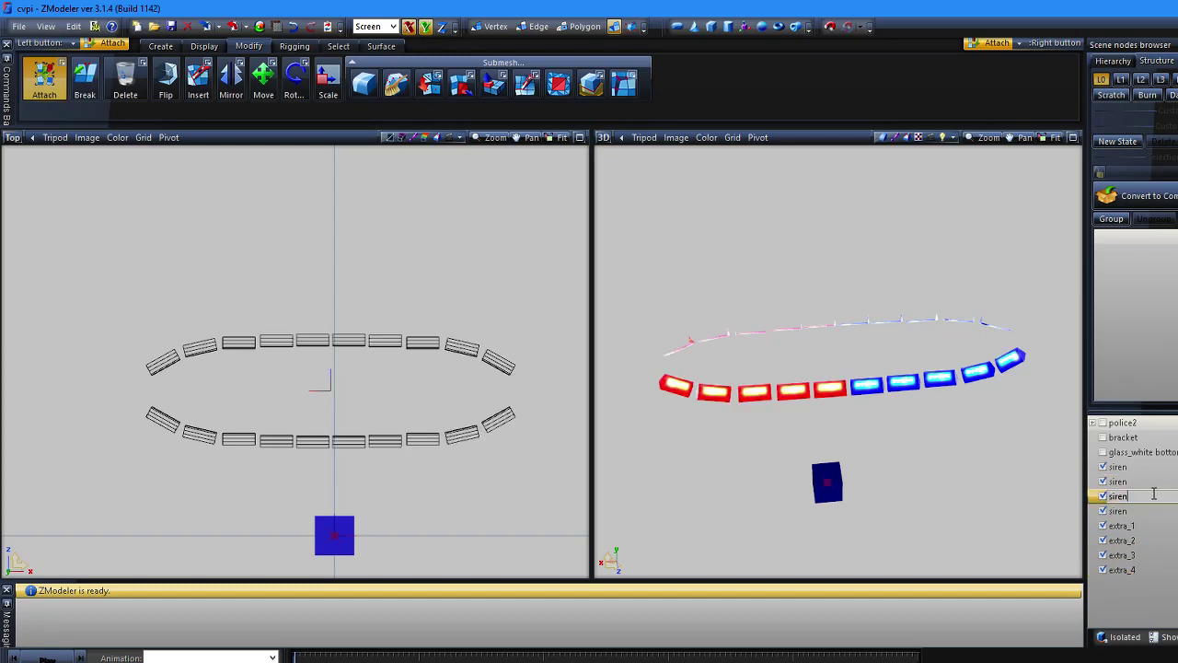
key("BackSpace")
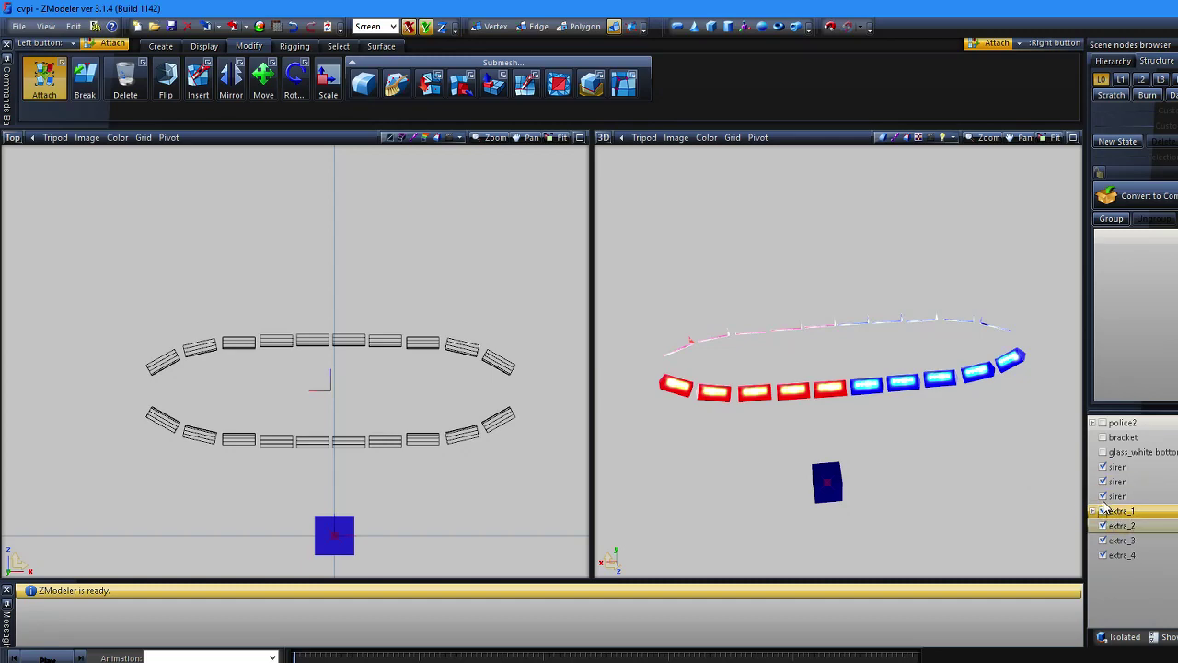
Step: Identify the siren node directly above extra_1, clear its name and nest it under extra_4
left_click(1104, 497)
left_click(1102, 496)
left_click(1102, 496)
left_click(1102, 496)
left_click(1102, 497)
left_click(1103, 497)
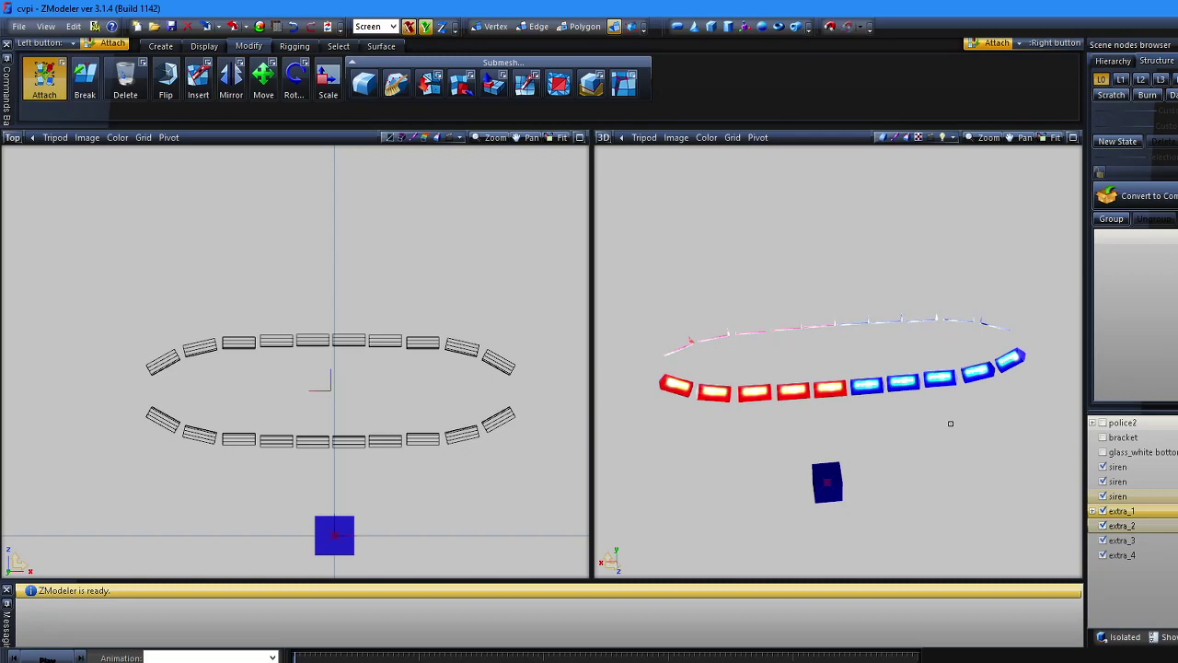
left_click(1167, 498)
left_click_drag(1147, 496, 1027, 495)
key("BackSpace")
key("Return")
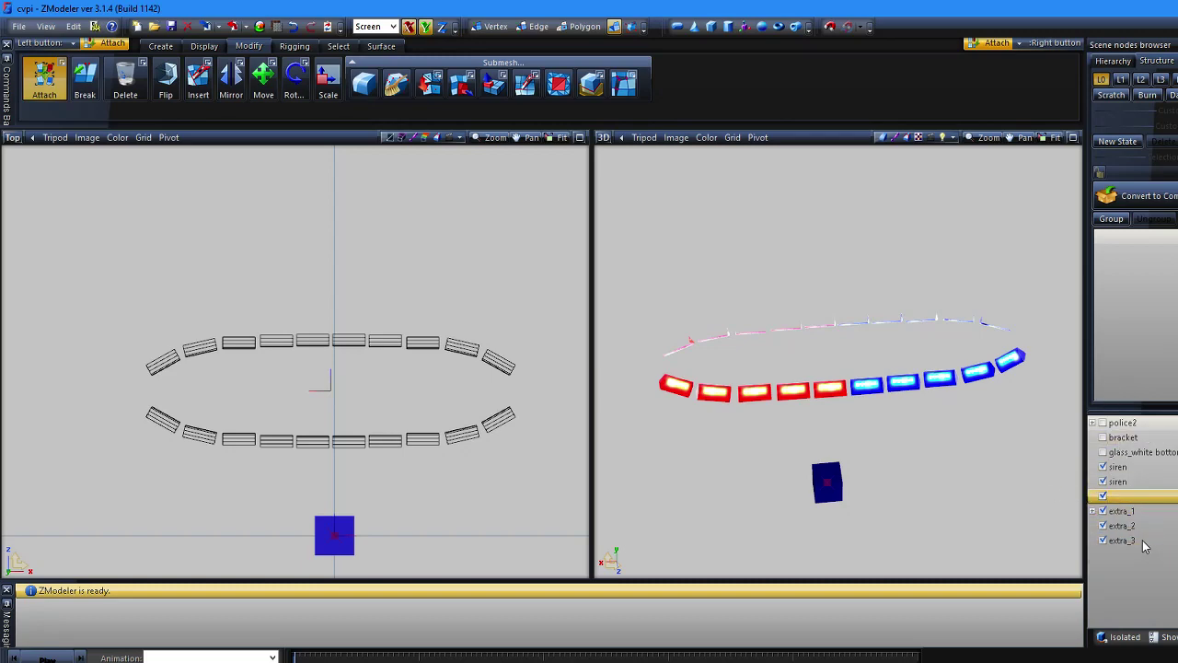
Step: Examine which lights the two remaining siren nodes contain by toggling their visibility
middle_click_drag(859, 501, 893, 544)
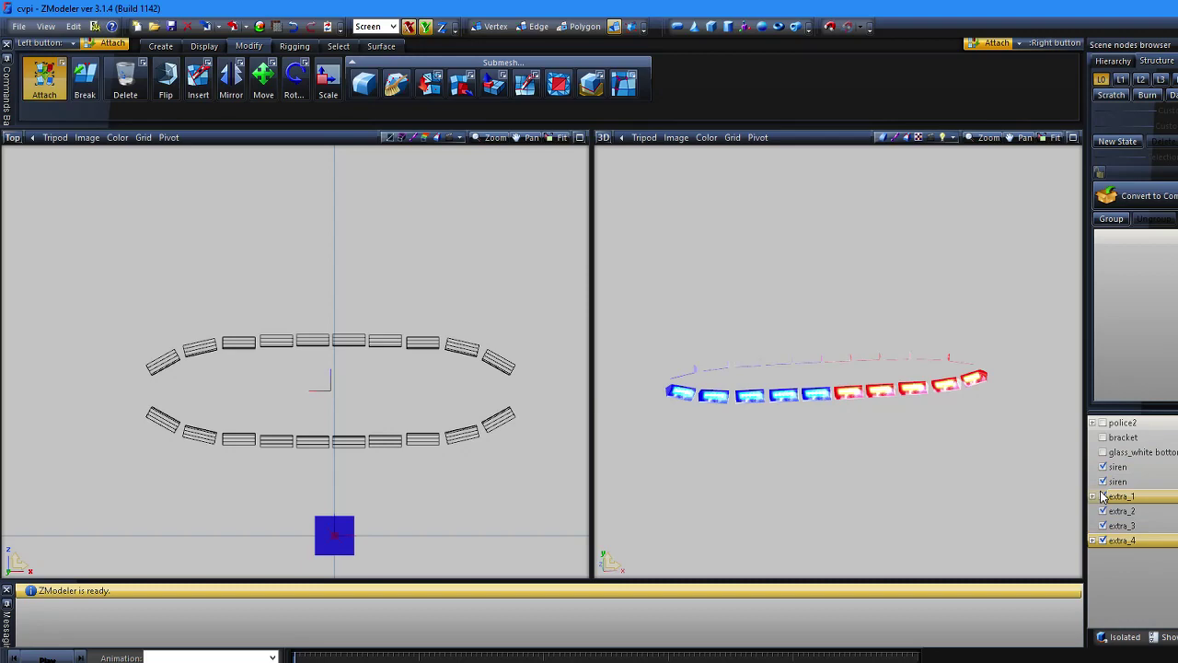
left_click(1103, 482)
left_click(1103, 481)
left_click(1103, 468)
left_click(1103, 468)
left_click(1102, 468)
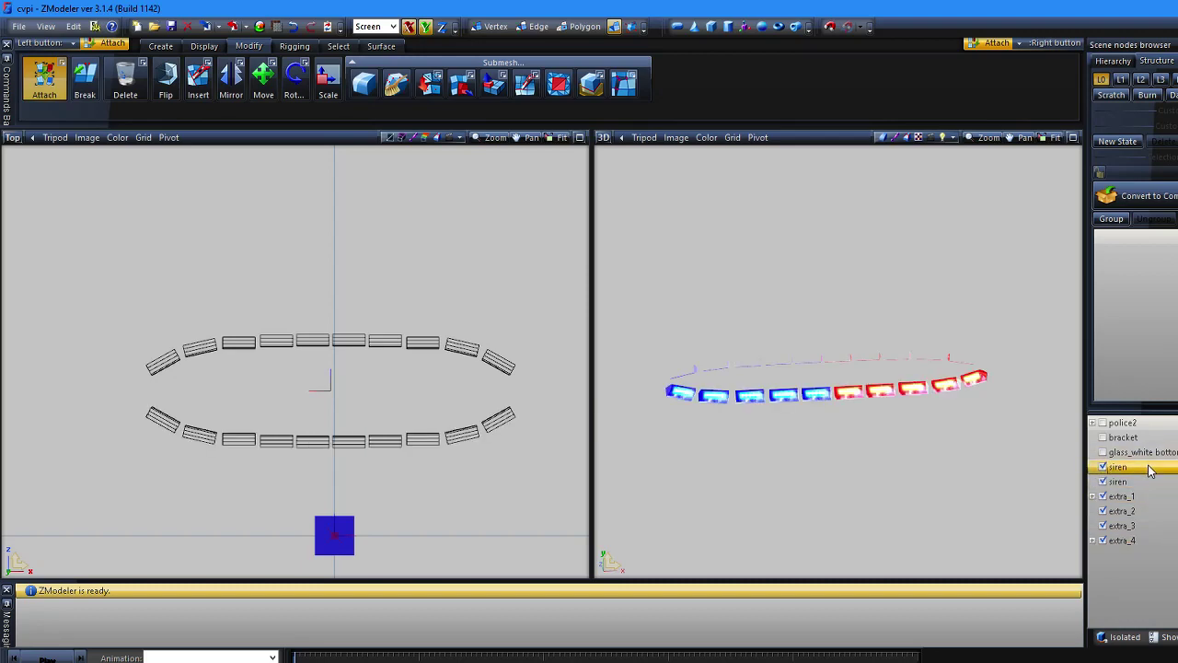
left_click(1103, 467)
left_click(1103, 467)
left_click(1104, 482)
left_click(1104, 481)
Step: Clear the name of the upper remaining siren node and nest it under extra_2
double_click(1157, 468)
left_click_drag(1157, 466, 1015, 473)
key("BackSpace")
key("Return")
left_click_drag(1122, 507, 1122, 512)
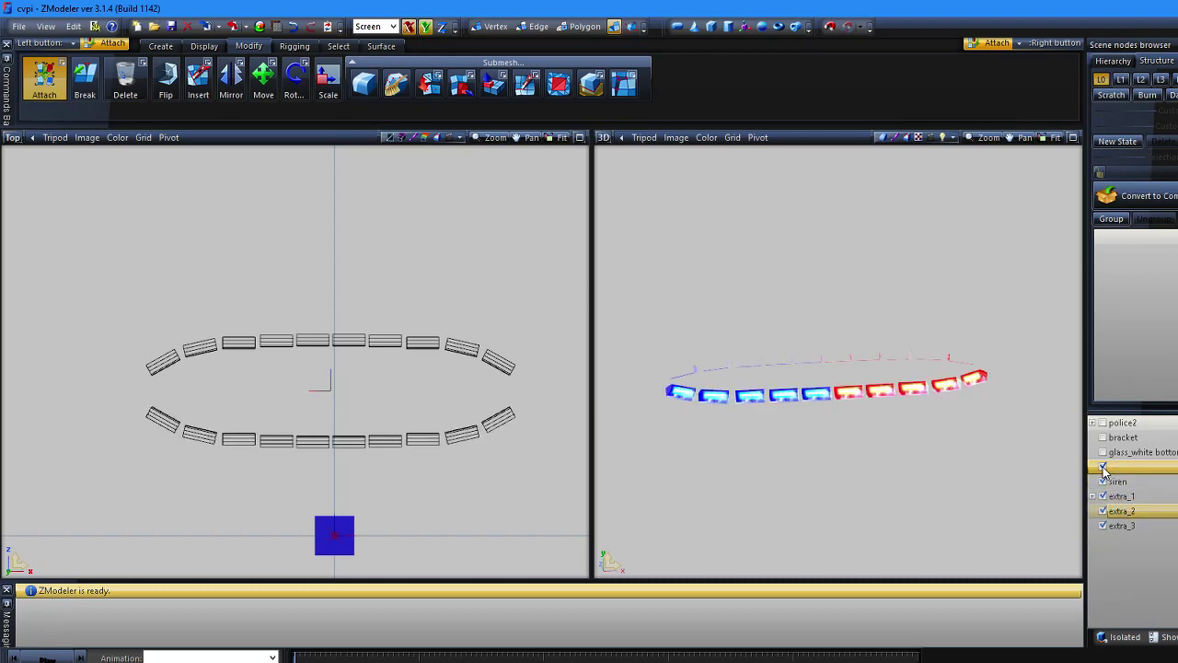
Step: Check the last siren node's lights and move the unnamed node from extra_2 to extra_3
left_click(1103, 467)
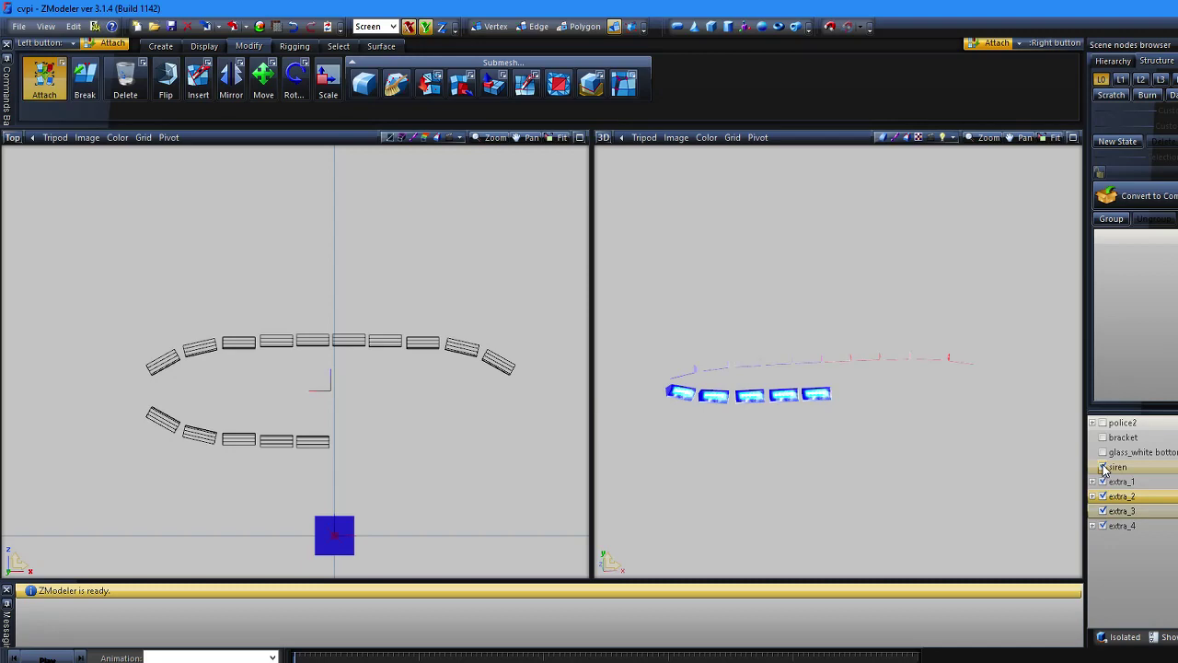
left_click(1103, 467)
left_click(1093, 497)
left_click_drag(1135, 528, 1136, 527)
Step: Clear the name of the last siren node and nest it under extra_2
left_click(1141, 468)
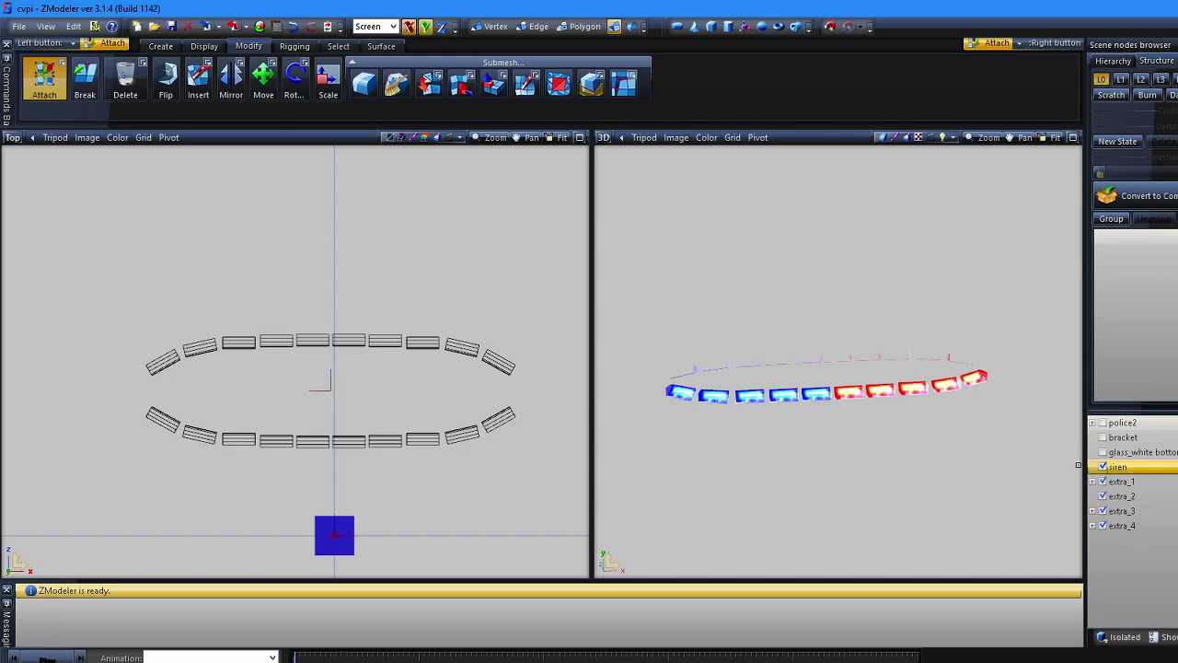
left_click_drag(1123, 469, 1137, 497)
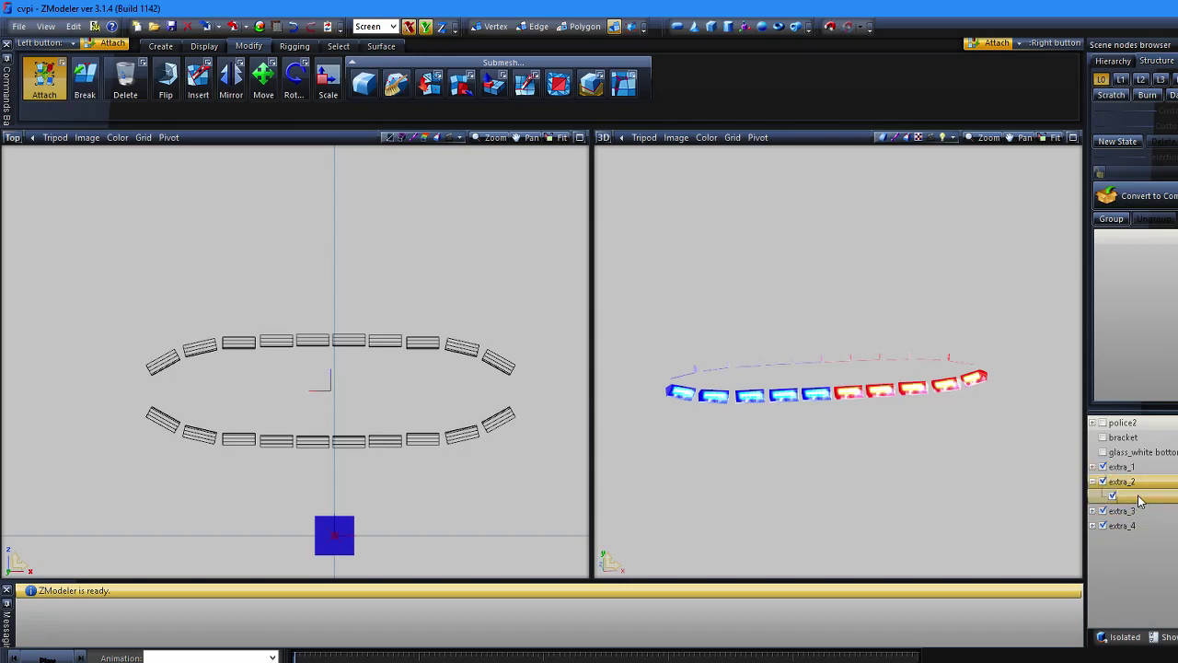
left_click(1093, 481)
Step: Check which lights belong to extra_1 through extra_4 by hiding them all and showing them one by one
left_click(1103, 466)
left_click(1102, 482)
left_click(1103, 496)
left_click(1102, 511)
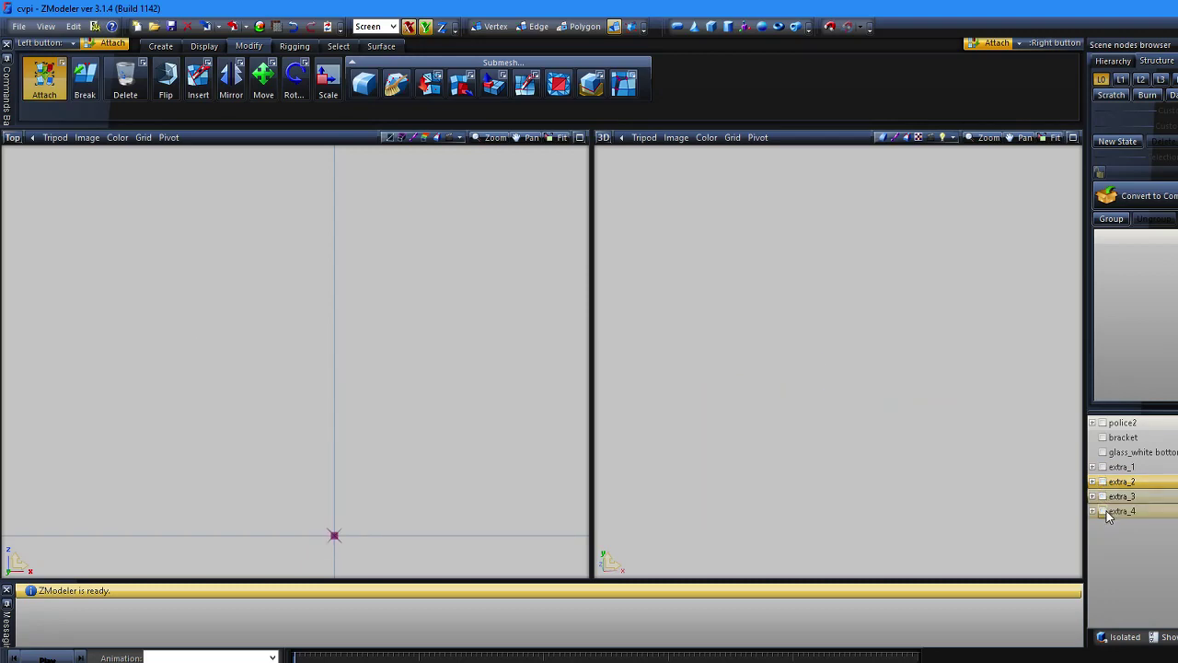
left_click(1103, 466)
left_click(1103, 482)
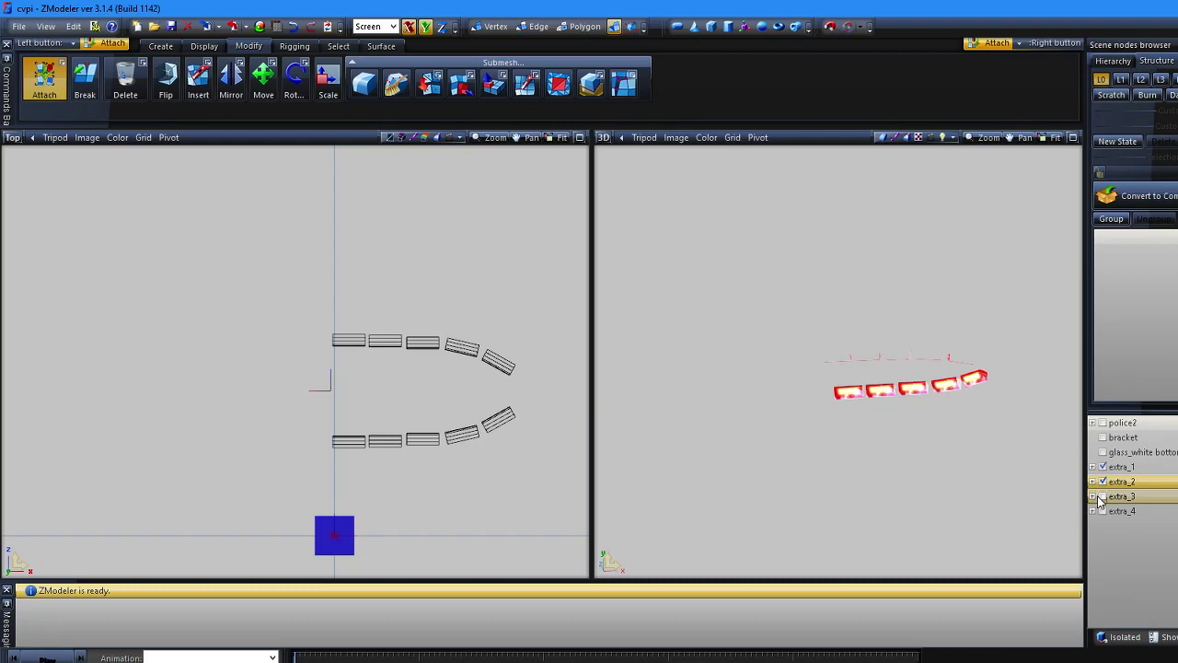
left_click(1103, 497)
left_click(1102, 511)
middle_click_drag(1001, 489, 971, 494)
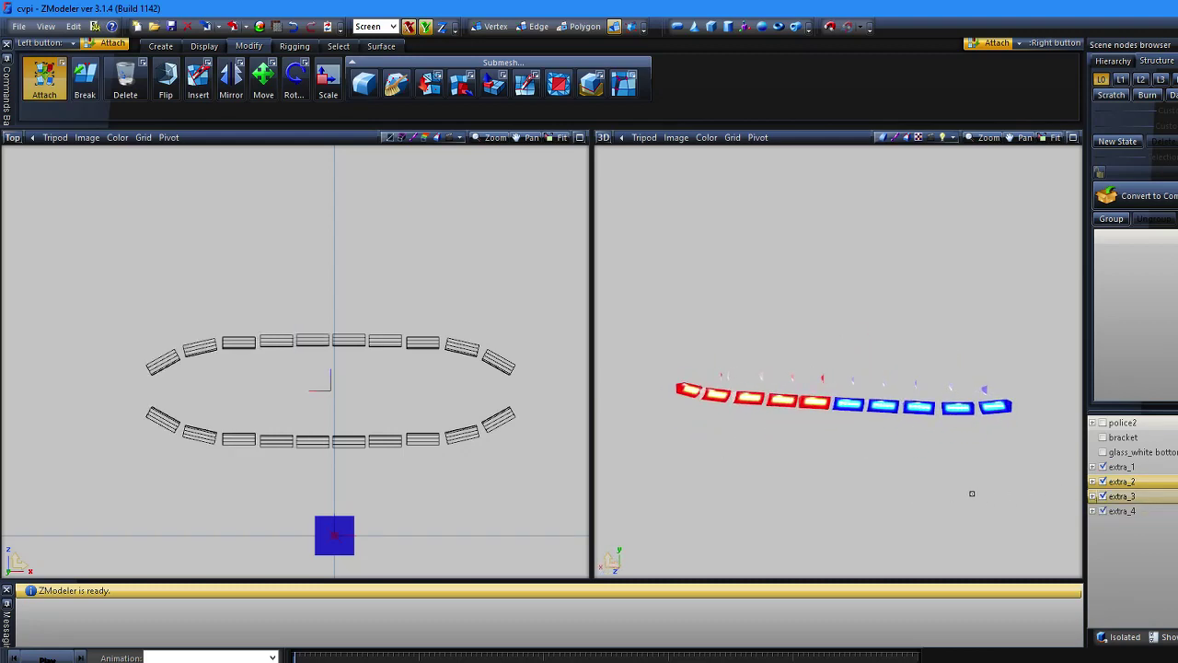
Step: Hide the extra nodes and show the white glass node, leaving the bracket hidden
left_click(1103, 481)
left_click(1103, 496)
left_click(1103, 512)
left_click(1103, 511)
left_click(1104, 452)
left_click(1104, 437)
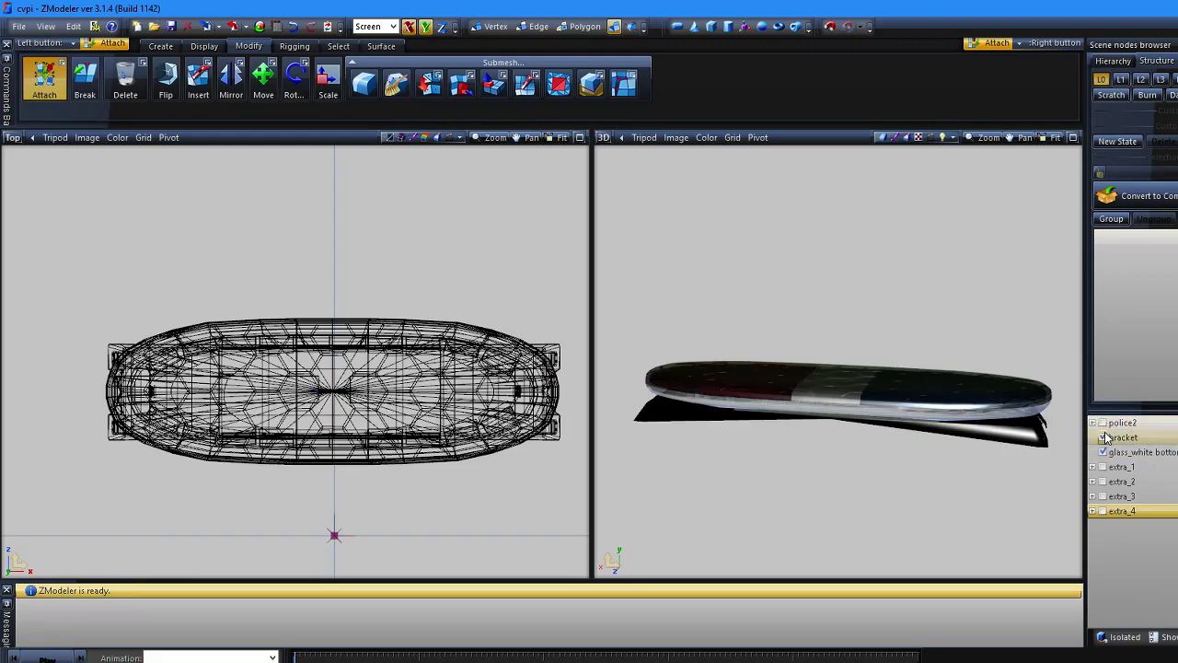
left_click(1103, 437)
Step: Create two more dummy helpers and name them misc_a and siren_glass1
left_click(739, 26)
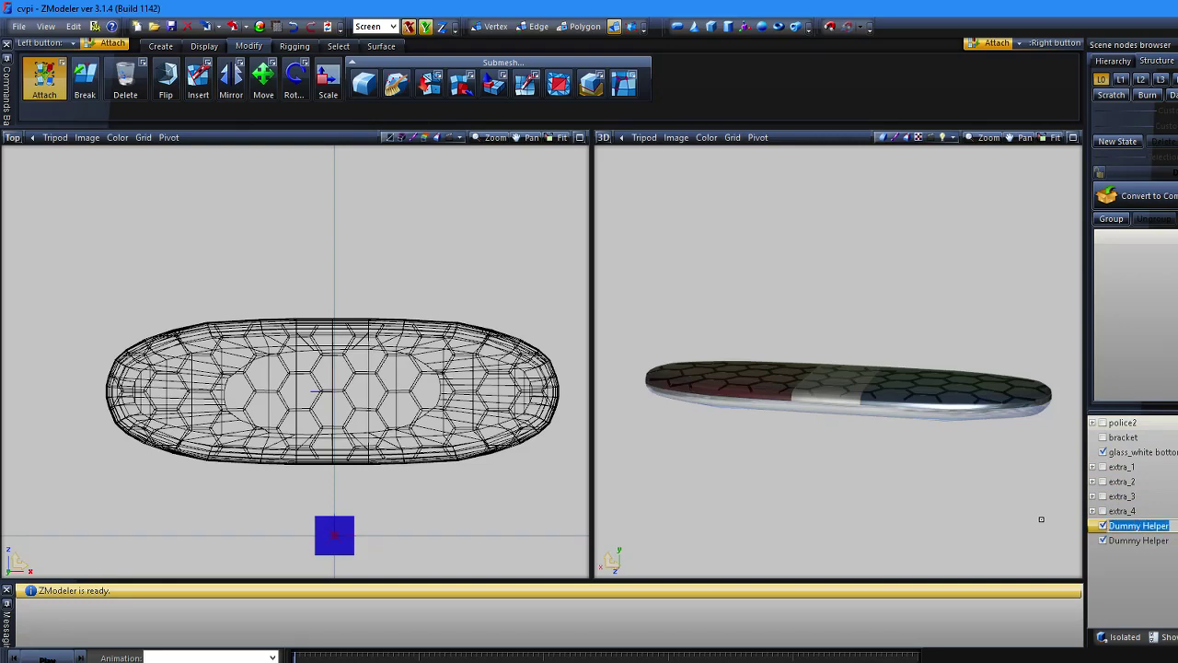
type("misc_a")
key("Return")
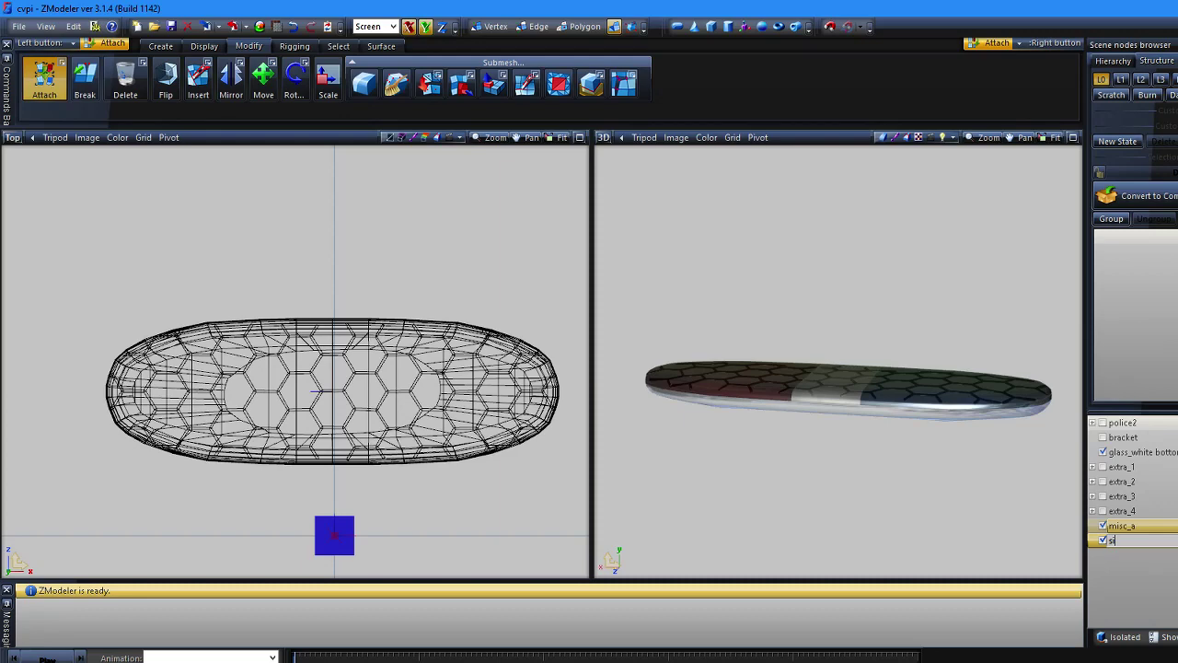
type("siren_glass1")
key("Return")
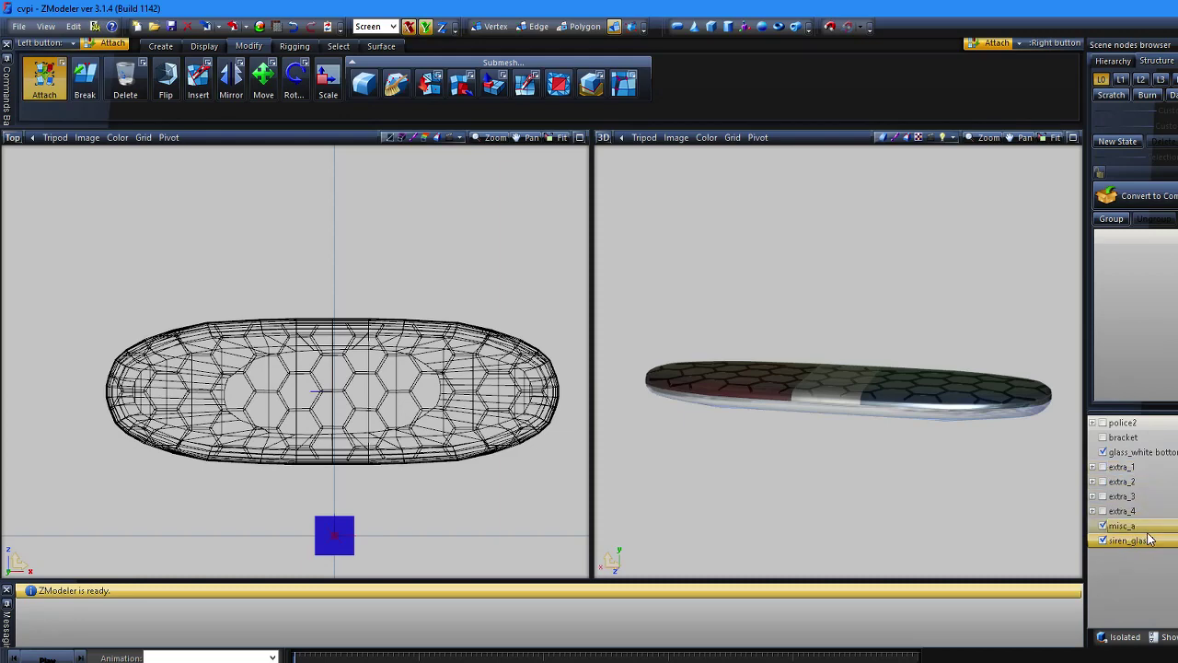
Step: Clear the bracket node's name, nest it under misc_a and hide misc_a
left_click(1103, 439)
left_click(1103, 439)
double_click(1125, 438)
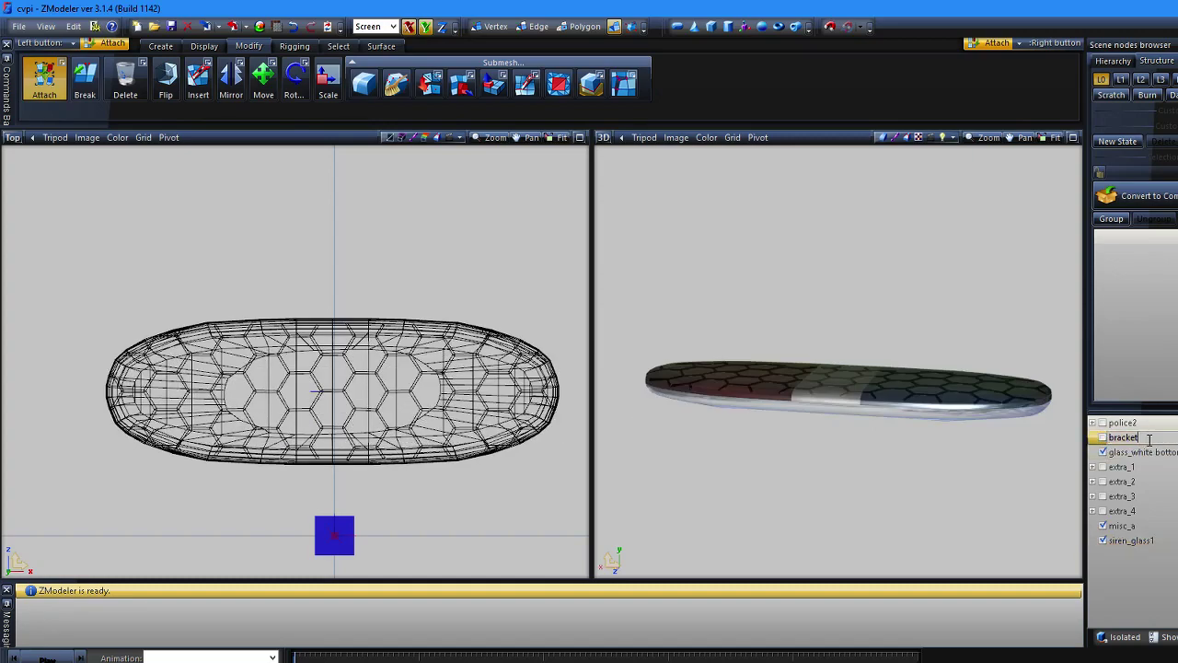
left_click(1102, 438)
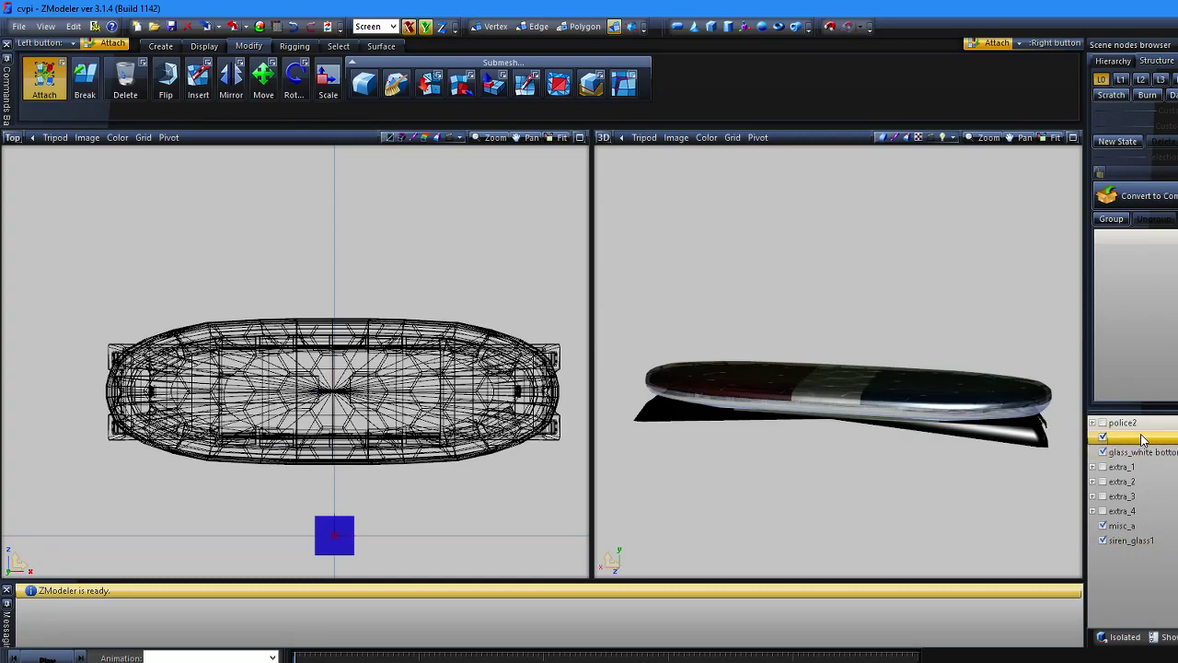
left_click(1134, 538)
left_click(1128, 527)
left_click_drag(1112, 527, 1111, 525)
left_click(1103, 512)
Step: Clear the white glass node's name and nest it under siren_glass1
double_click(1141, 437)
left_click_drag(1175, 438, 998, 464)
key("BackSpace")
key("Return")
left_click_drag(1137, 438, 1147, 525)
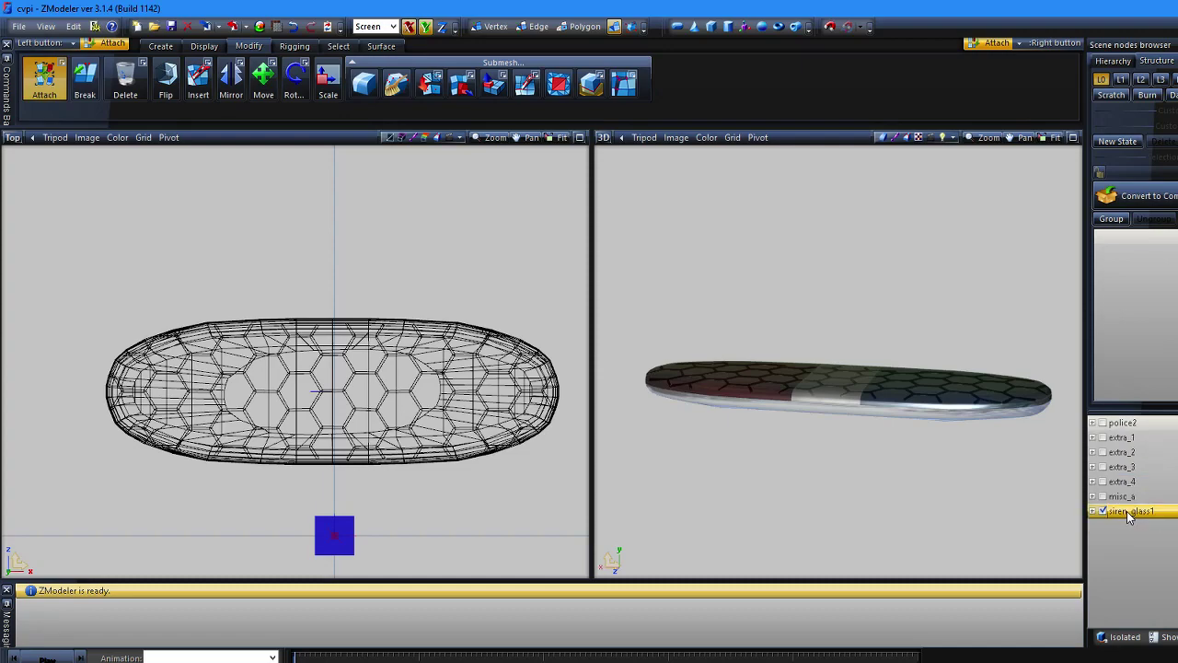
Step: Hide siren_glass1, show all nodes of the scene again and inspect the complete car with its lightbar from the front
left_click(1104, 512)
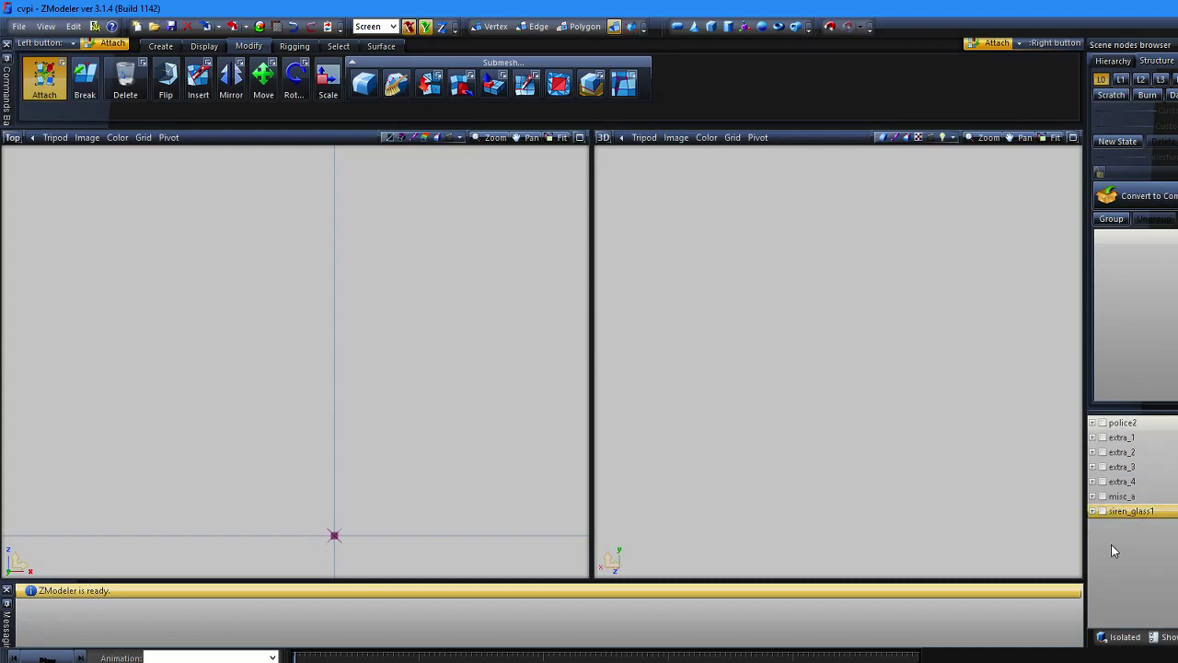
left_click(1163, 637)
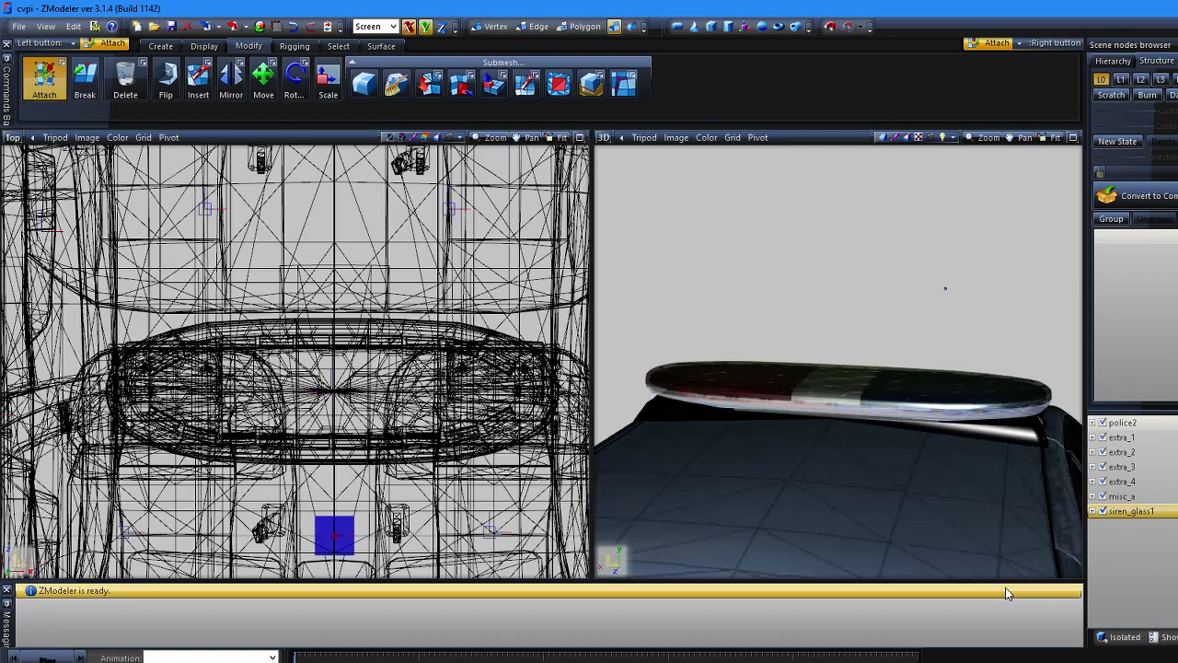
middle_click_drag(946, 553, 814, 452)
scroll(787, 470, "down", 2)
scroll(800, 446, "down", 4)
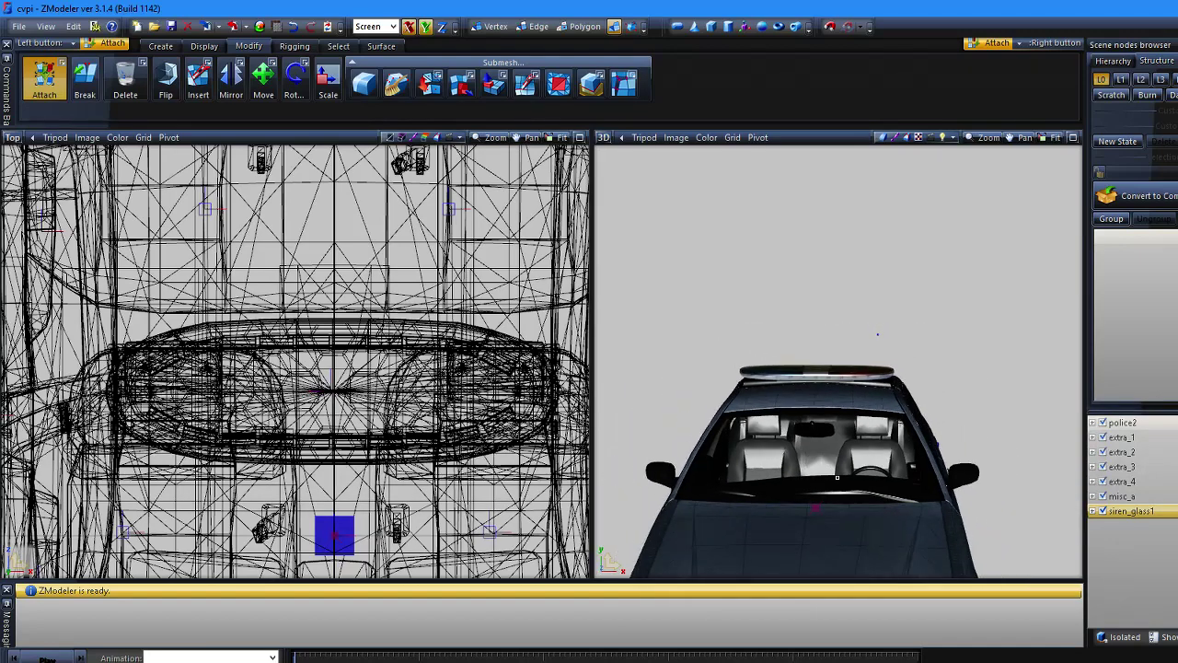
middle_click_drag(943, 484, 933, 525)
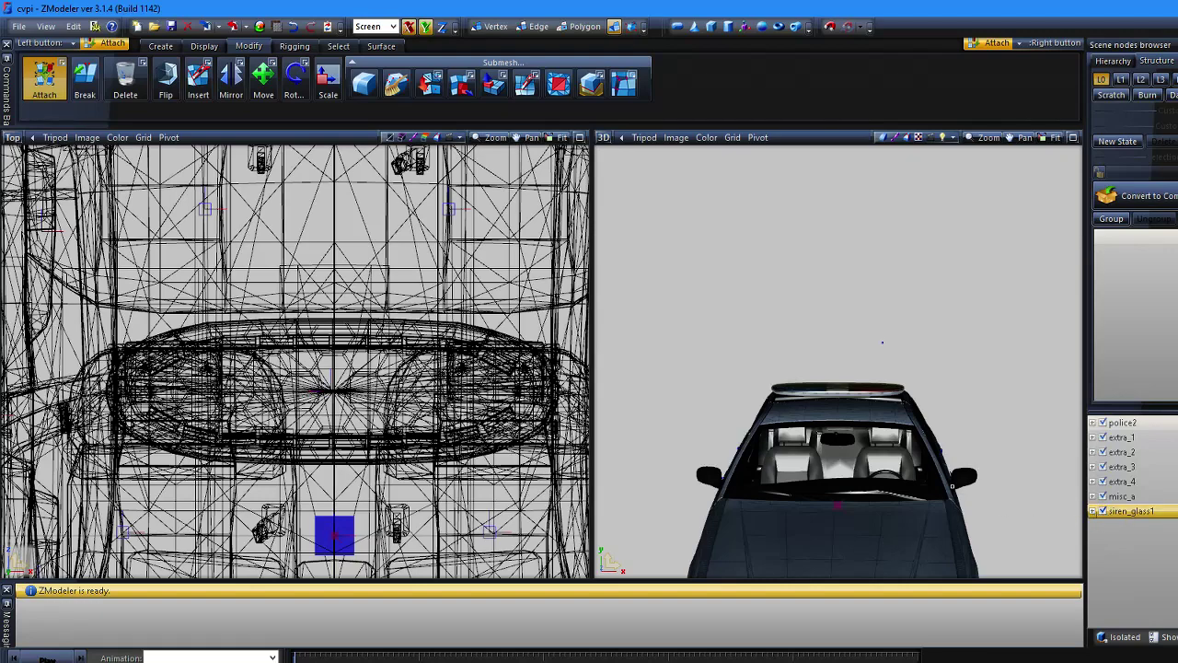
middle_click_drag(952, 434, 952, 333)
scroll(951, 333, "down", 3)
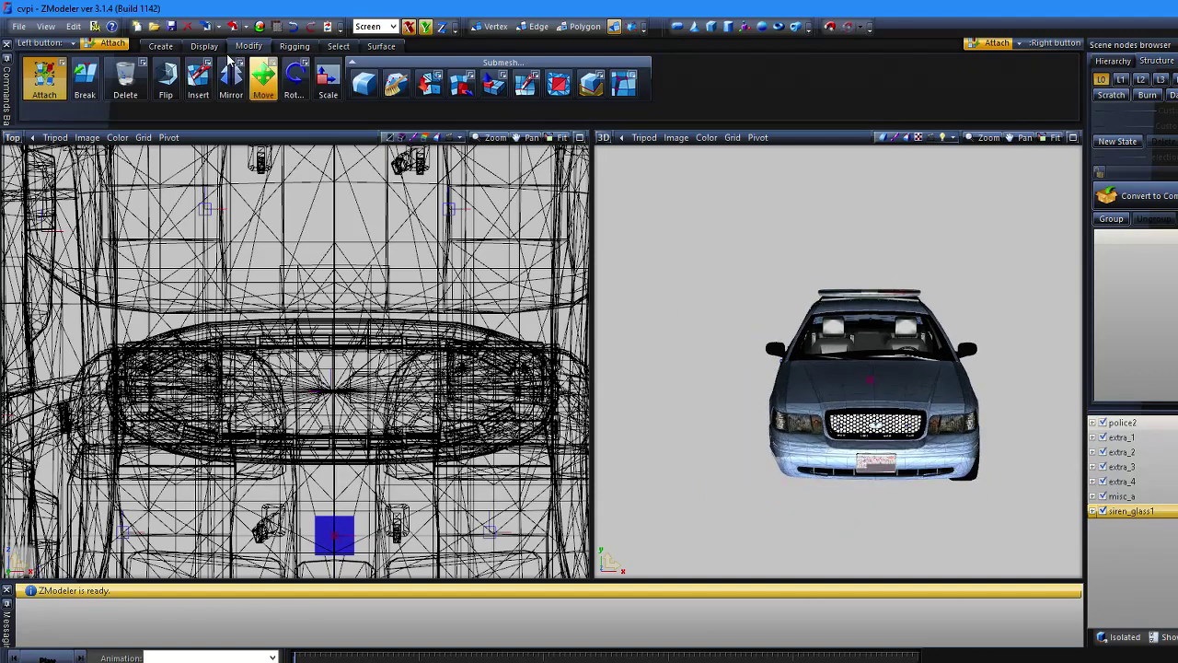
left_click(171, 27)
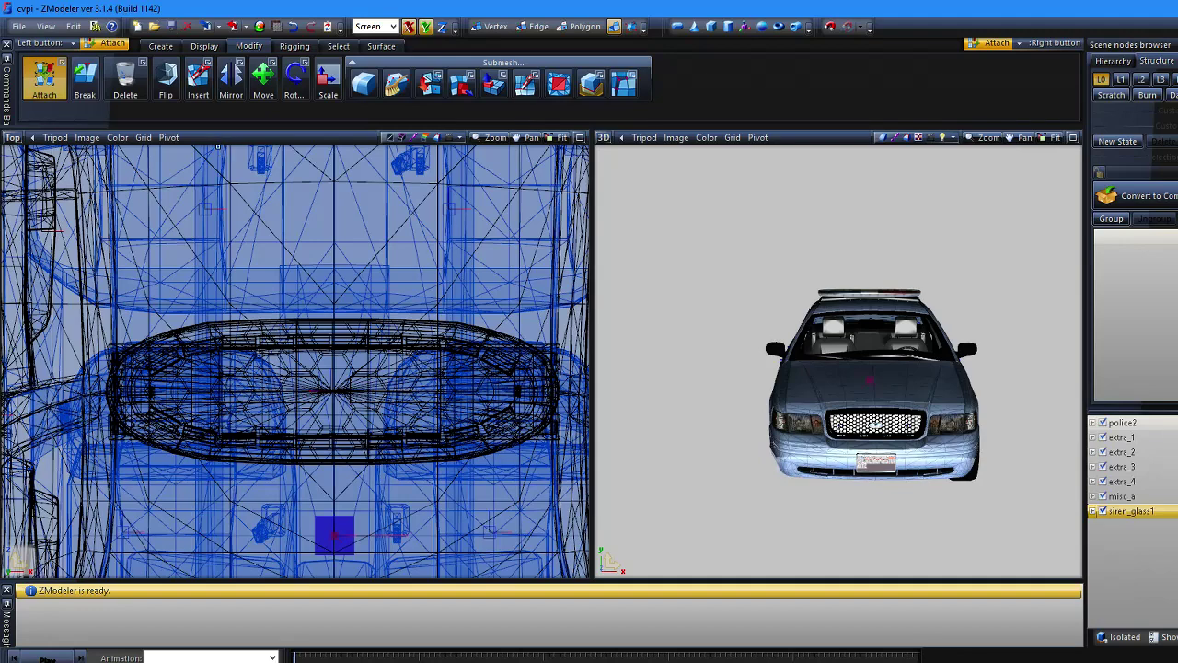
left_click(18, 26)
left_click(33, 116)
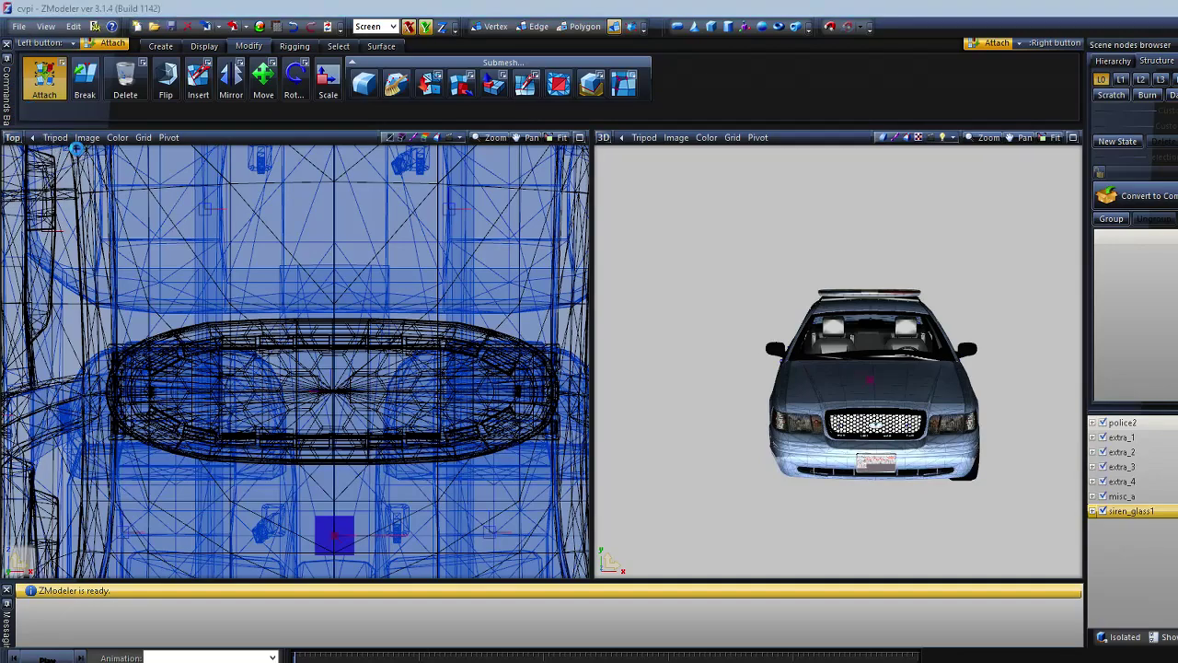
key("Escape")
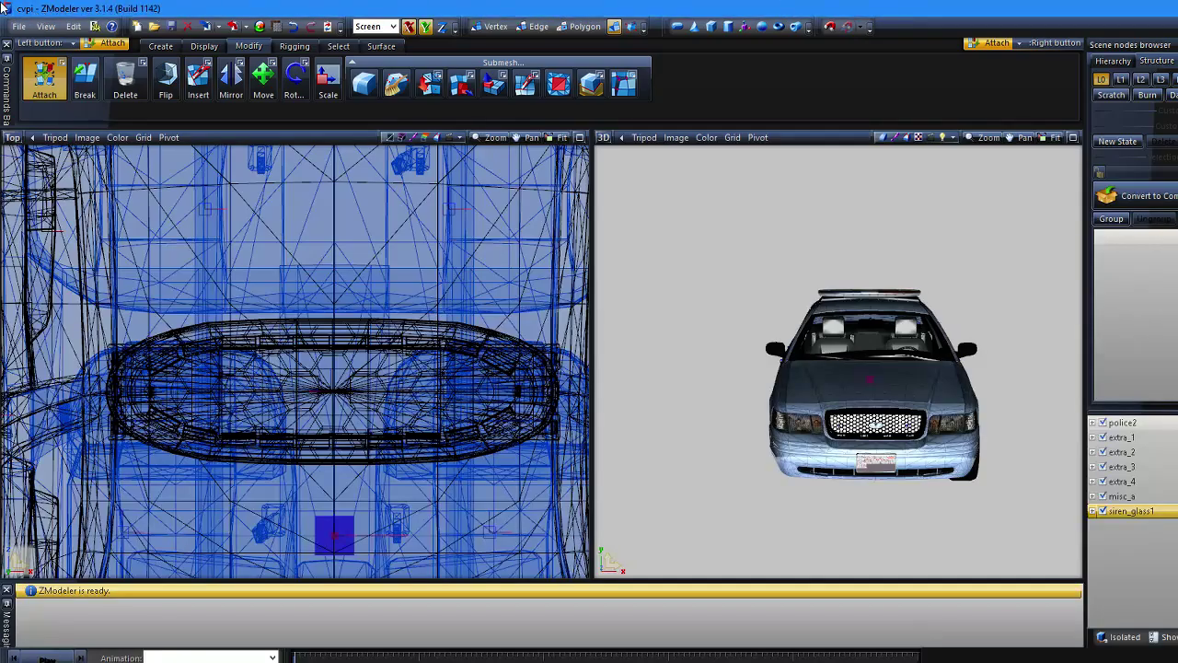
Step: Save the scene under the new name "example car" in the Youtube folder as a ZModeler3 .z3d file
left_click(19, 25)
left_click(38, 99)
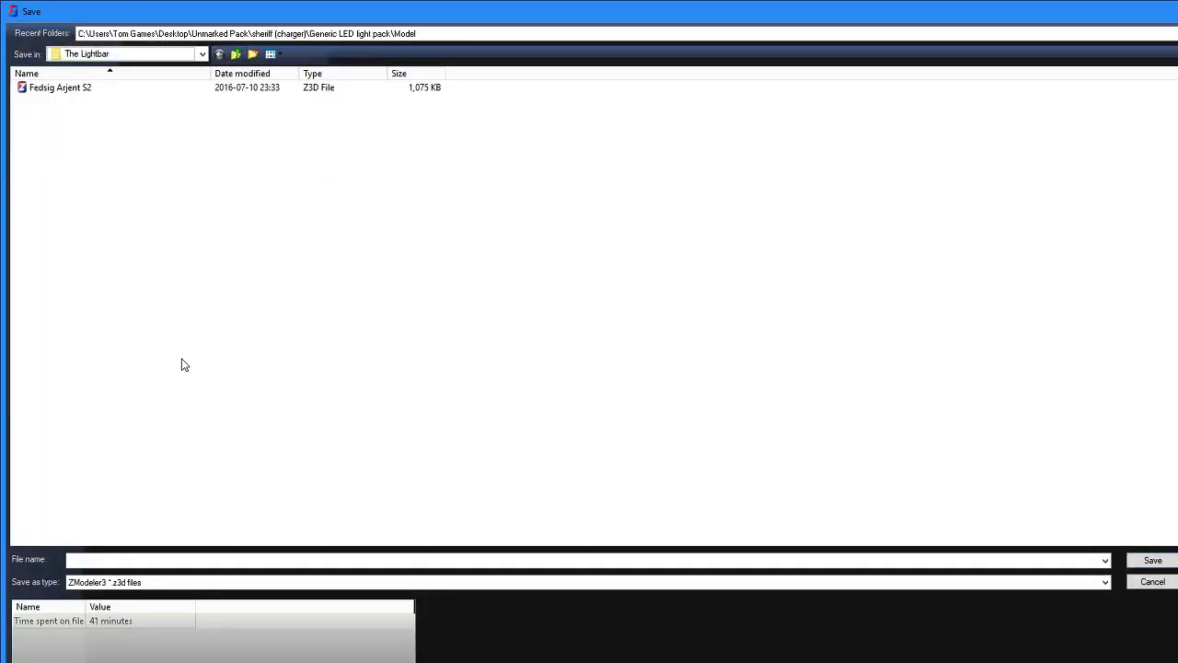
left_click(186, 57)
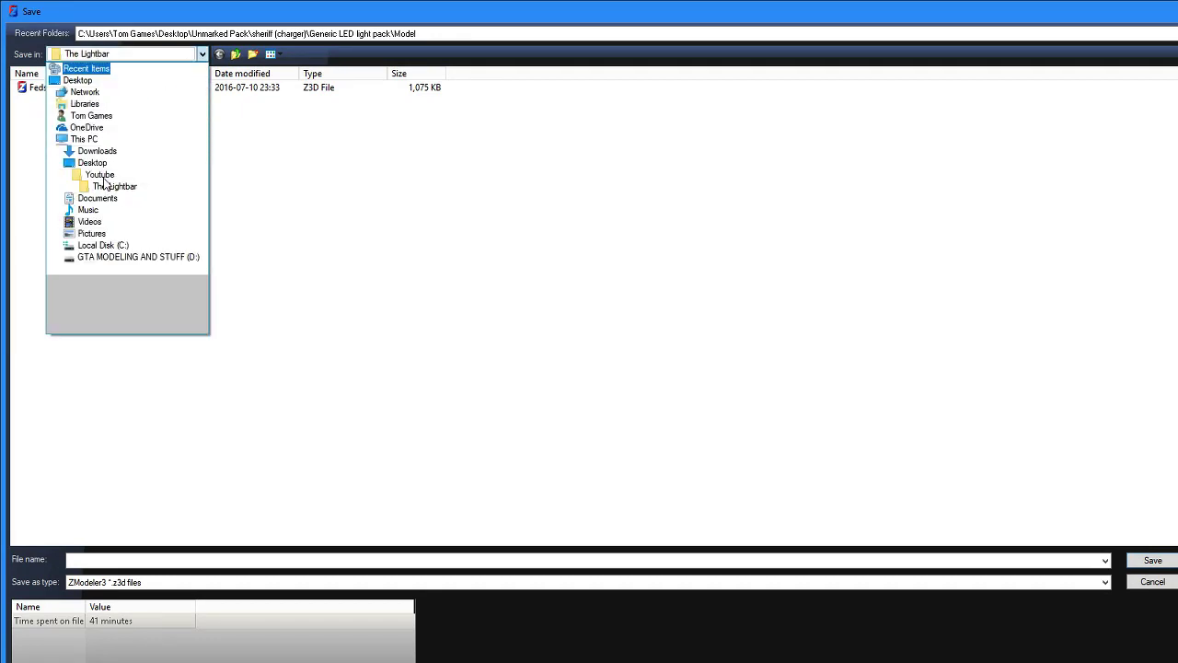
left_click(101, 175)
left_click(138, 558)
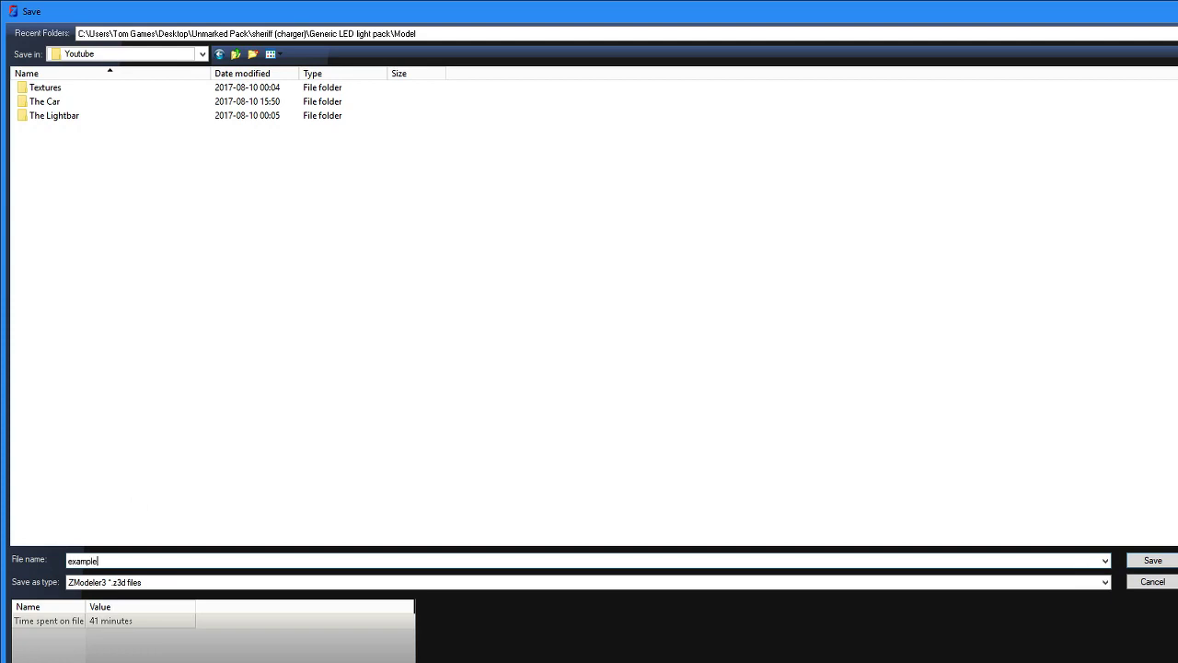
type("example car")
key("Return")
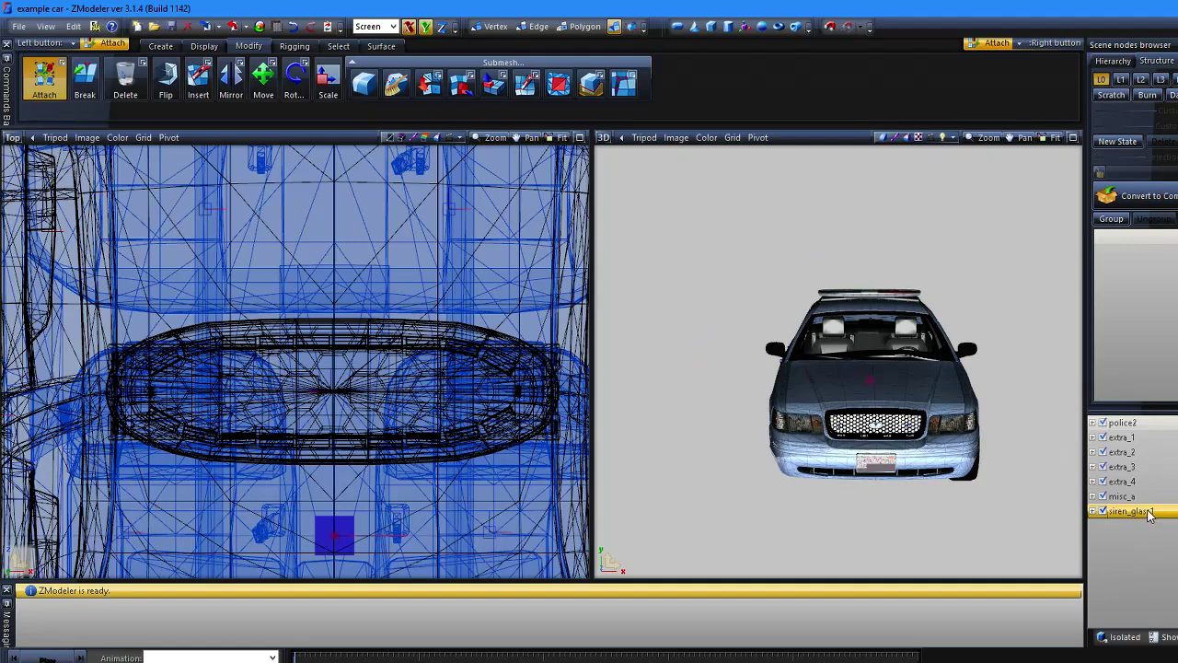
Step: Hide the parent nodes police2, extra_1 to extra_4, misc_a and siren_glass1
left_click(1103, 423)
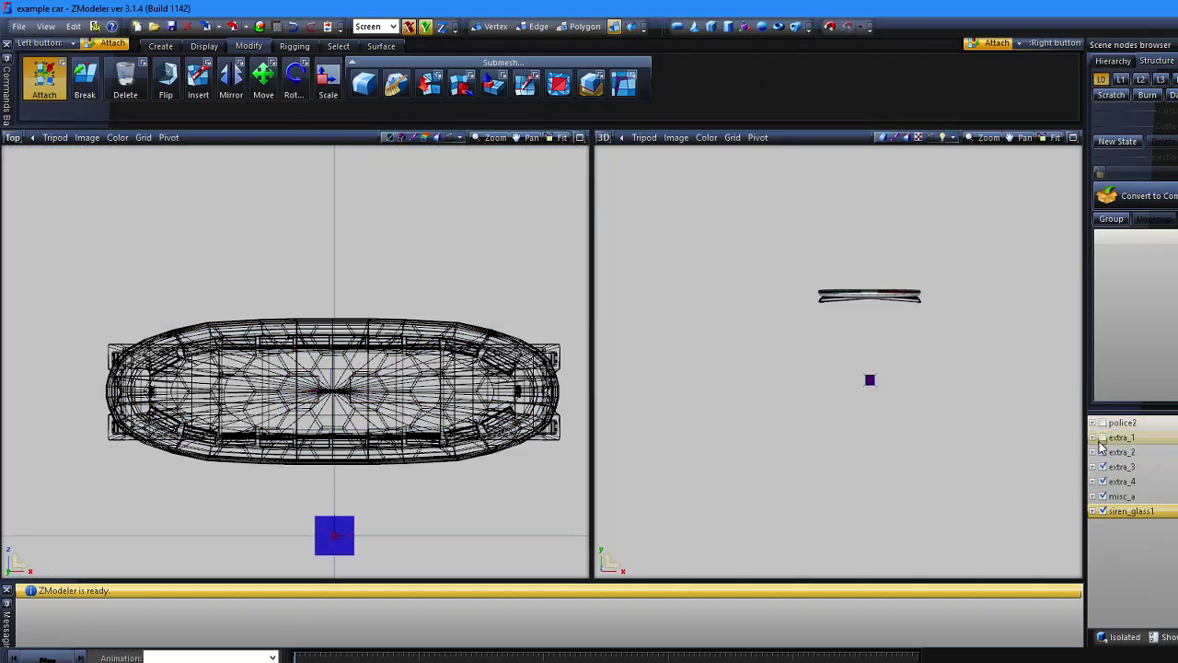
left_click(1102, 438)
left_click(1102, 452)
left_click(1103, 467)
left_click(1102, 481)
left_click(1103, 496)
left_click(1103, 511)
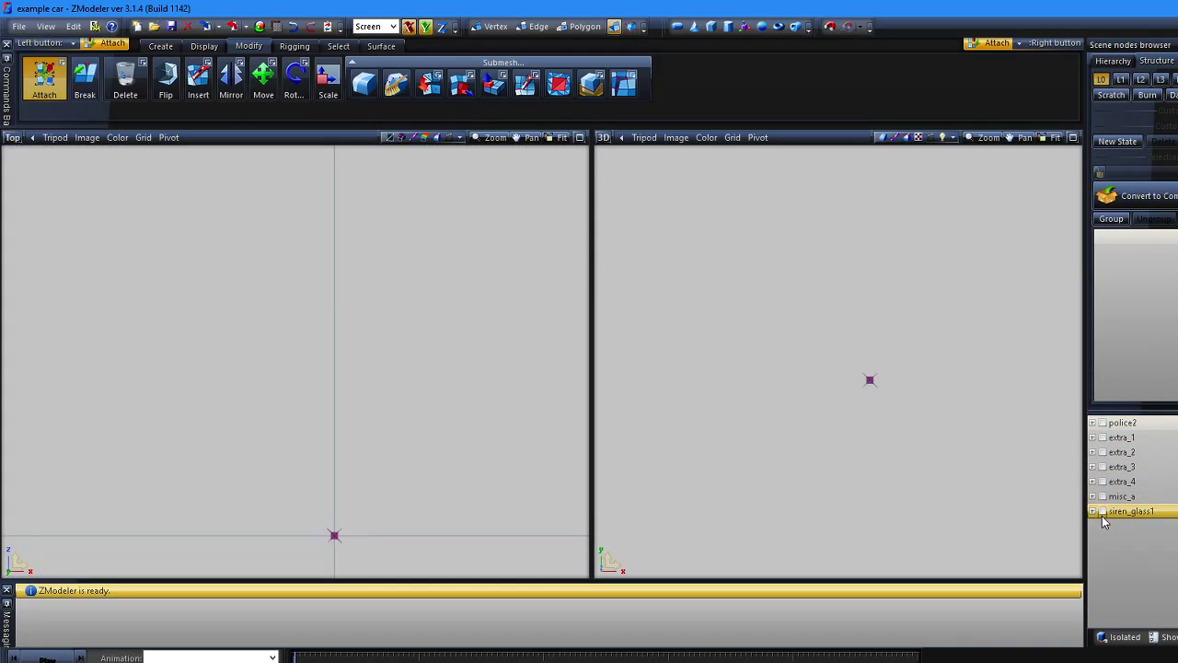
Step: Expand extra_1 to extra_4, misc_a and siren_glass1 in the node tree and show their child meshes
left_click(1093, 497)
left_click(1093, 481)
left_click(1093, 467)
left_click(1092, 437)
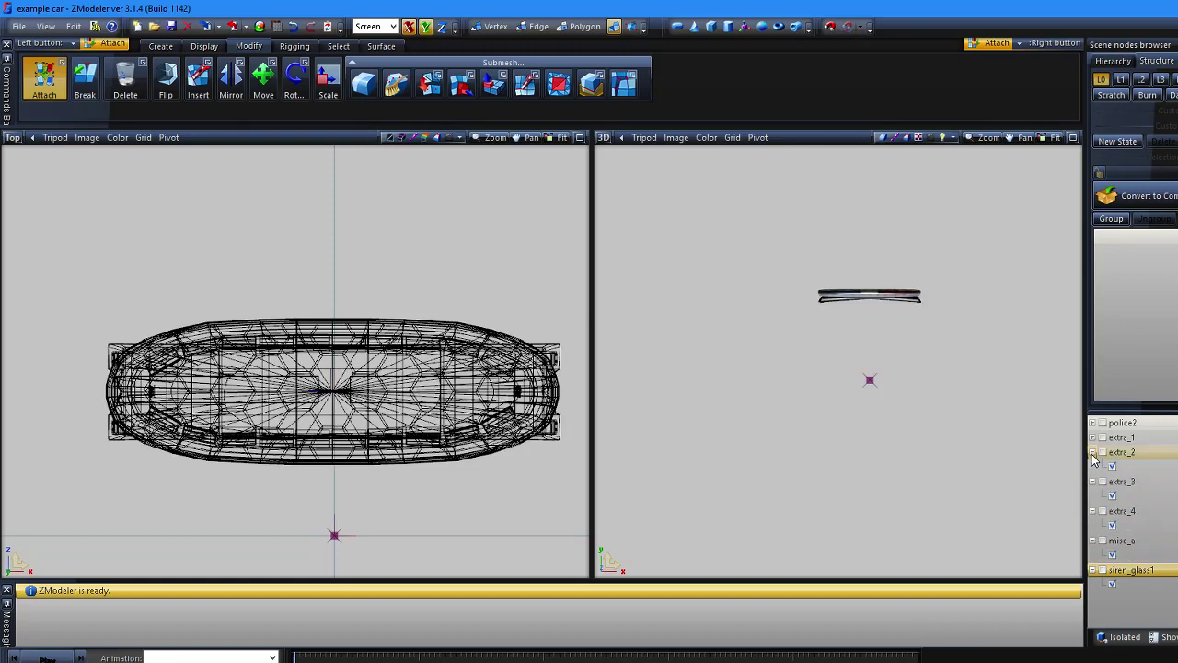
left_click(1092, 467)
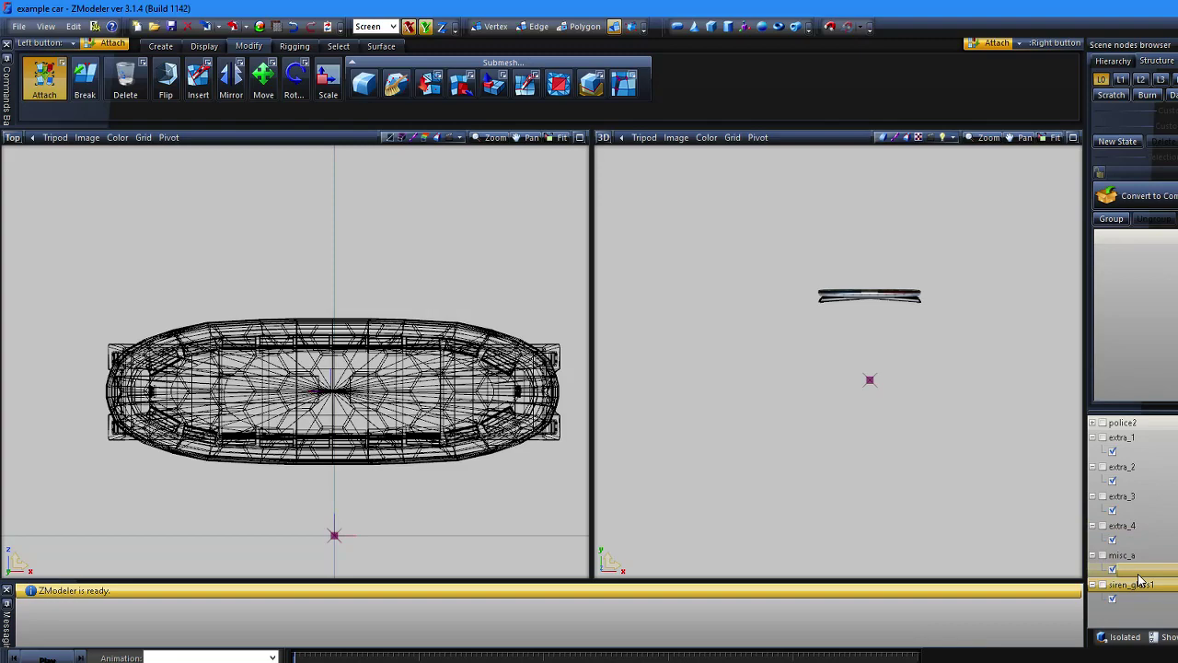
Step: Select all the lightbar's child meshes with the Quadr tool and make three copies of each
left_click(338, 47)
left_click(368, 79)
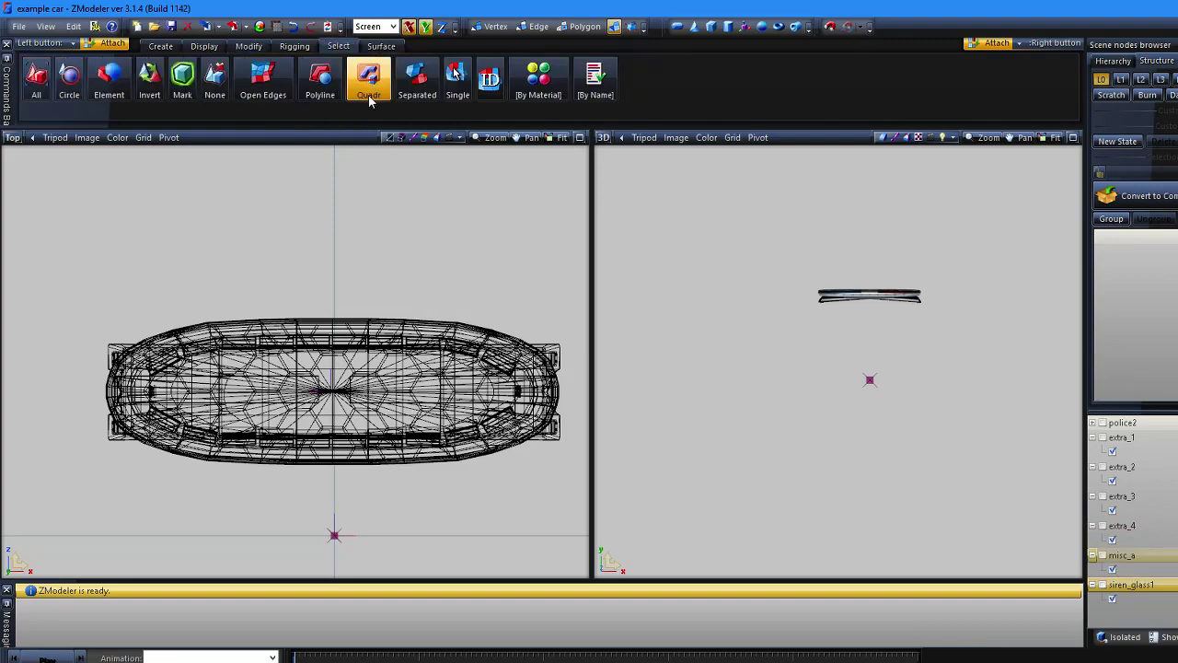
scroll(283, 271, "down", 1)
scroll(283, 271, "down", 1)
left_click_drag(75, 259, 540, 429)
left_click(113, 46)
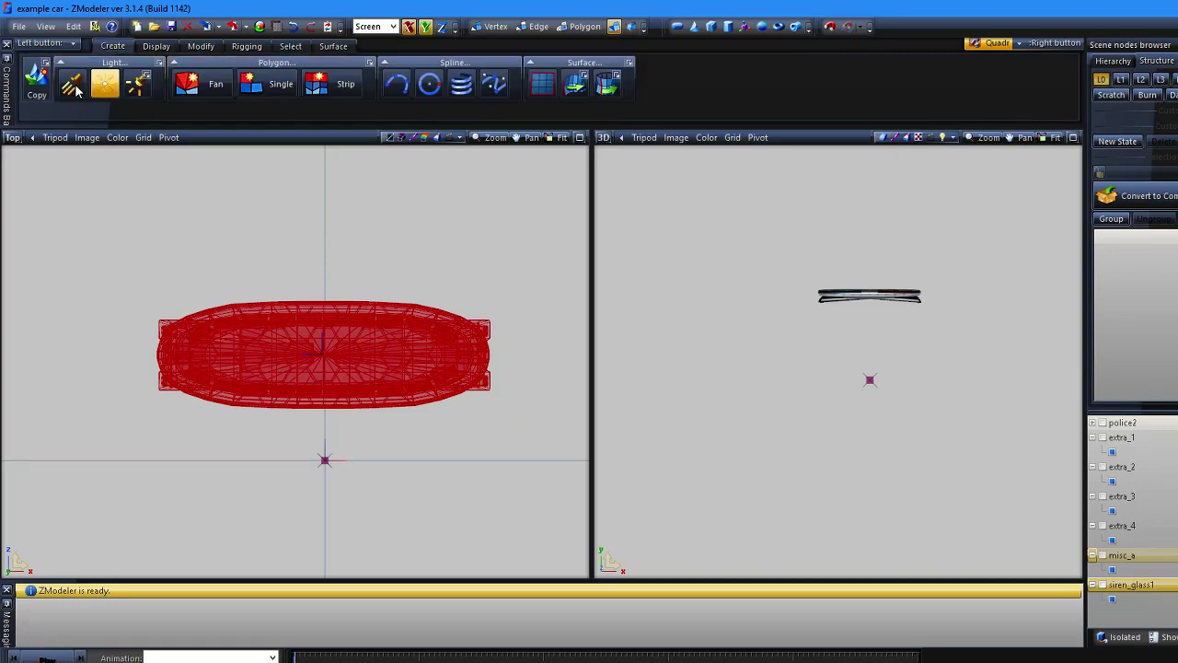
left_click(35, 92)
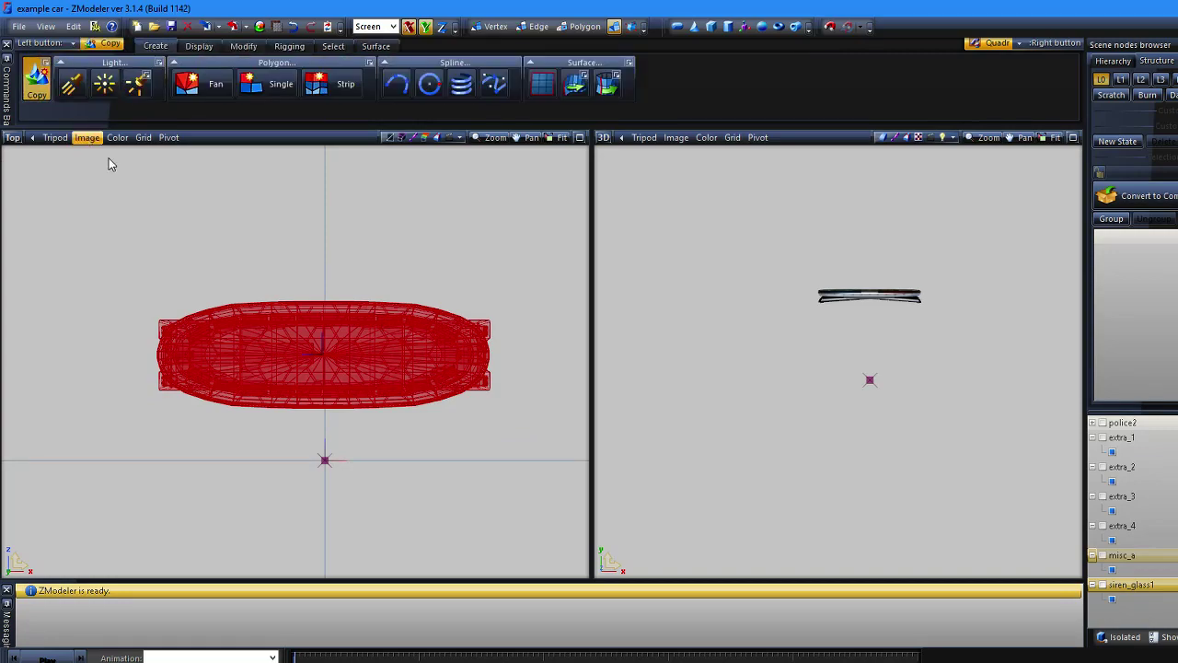
left_click(249, 227)
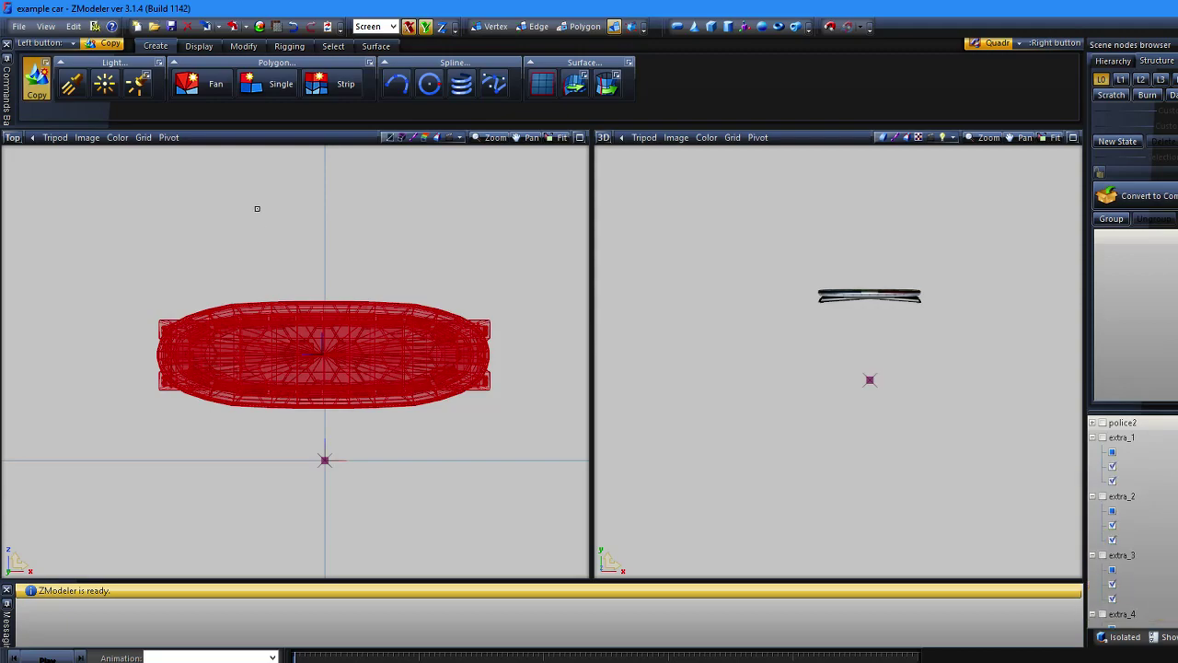
scroll(1123, 453, "down", 1)
scroll(1161, 474, "up", 1)
scroll(1173, 477, "down", 3)
scroll(1173, 477, "up", 5)
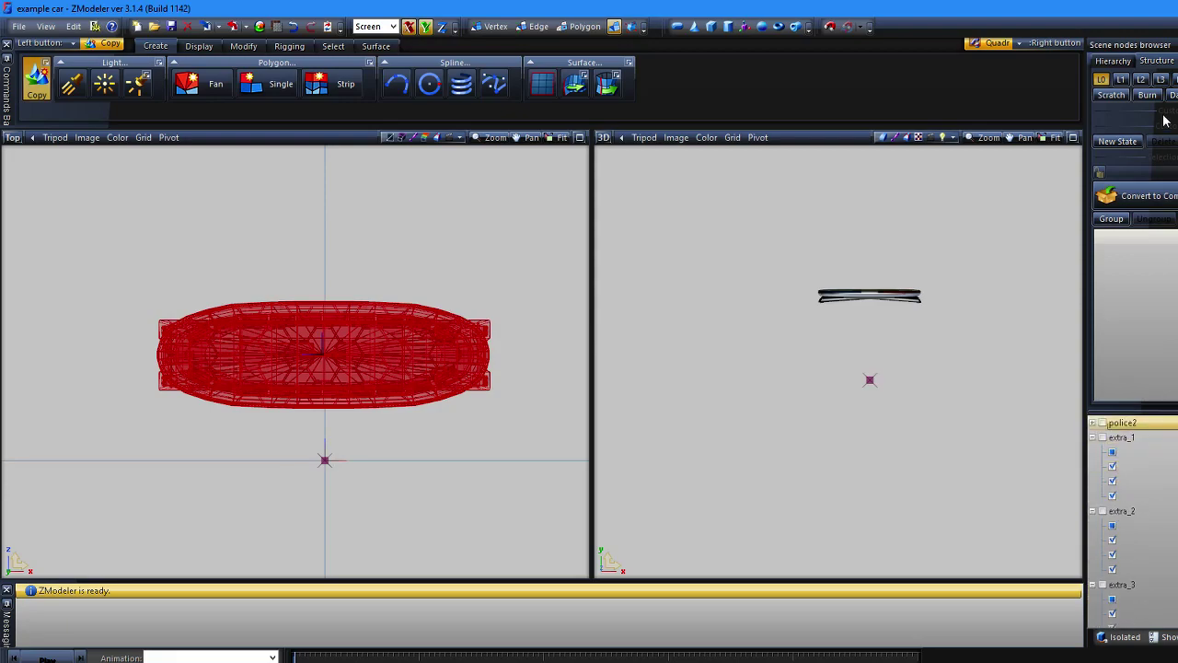
Step: Convert the extra_1 dummy to a compound node and enable editing of its states
left_click(1121, 437)
left_click(1132, 465)
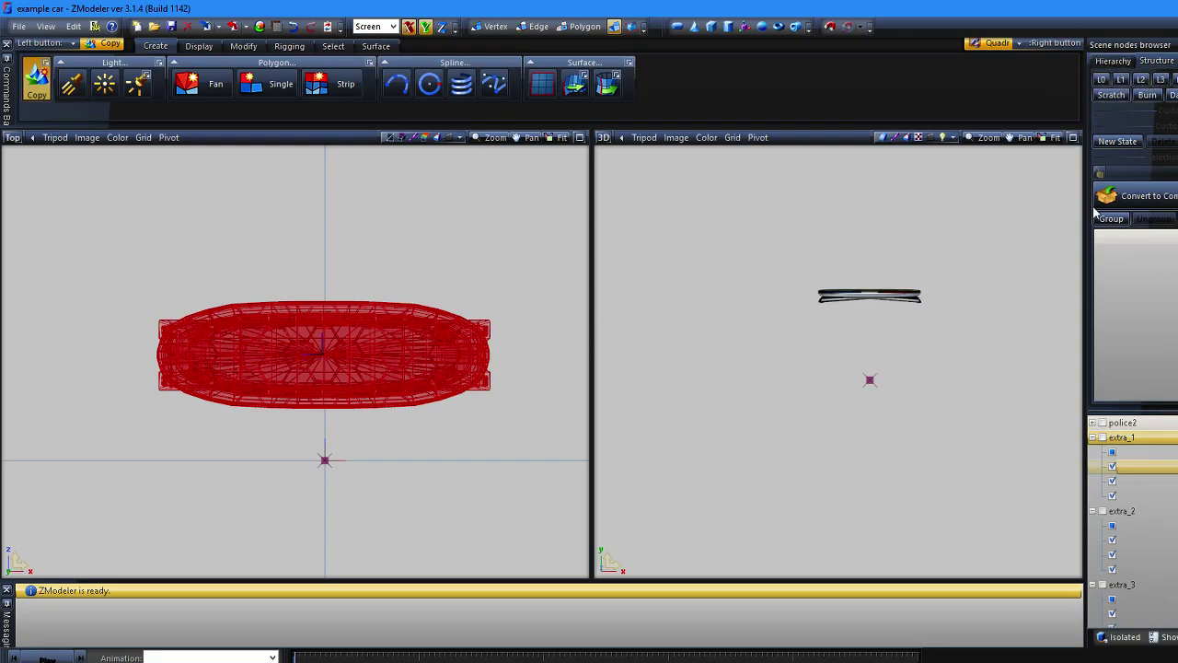
left_click(1132, 212)
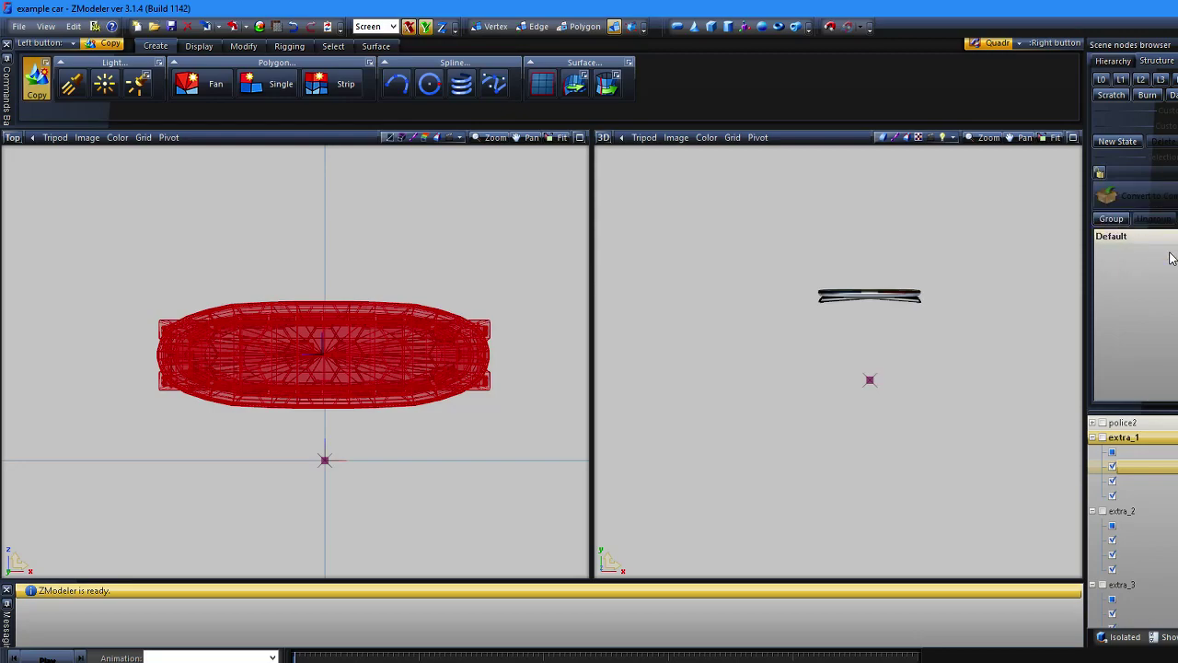
left_click(1155, 437)
left_click(1151, 437)
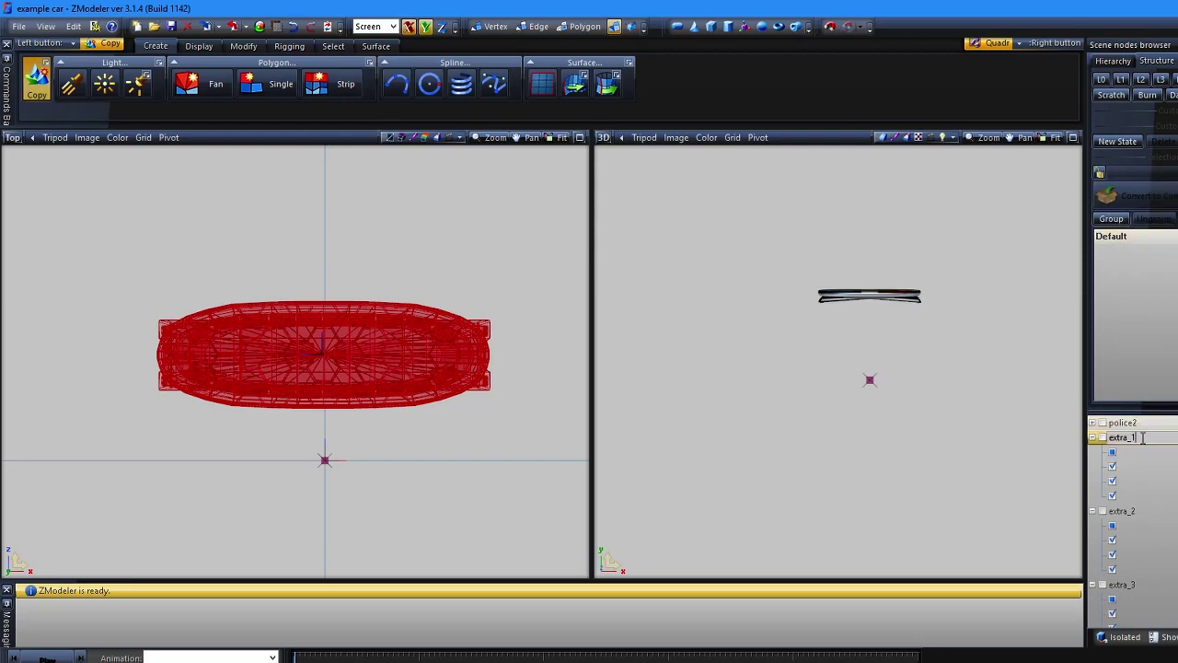
left_click(1122, 451)
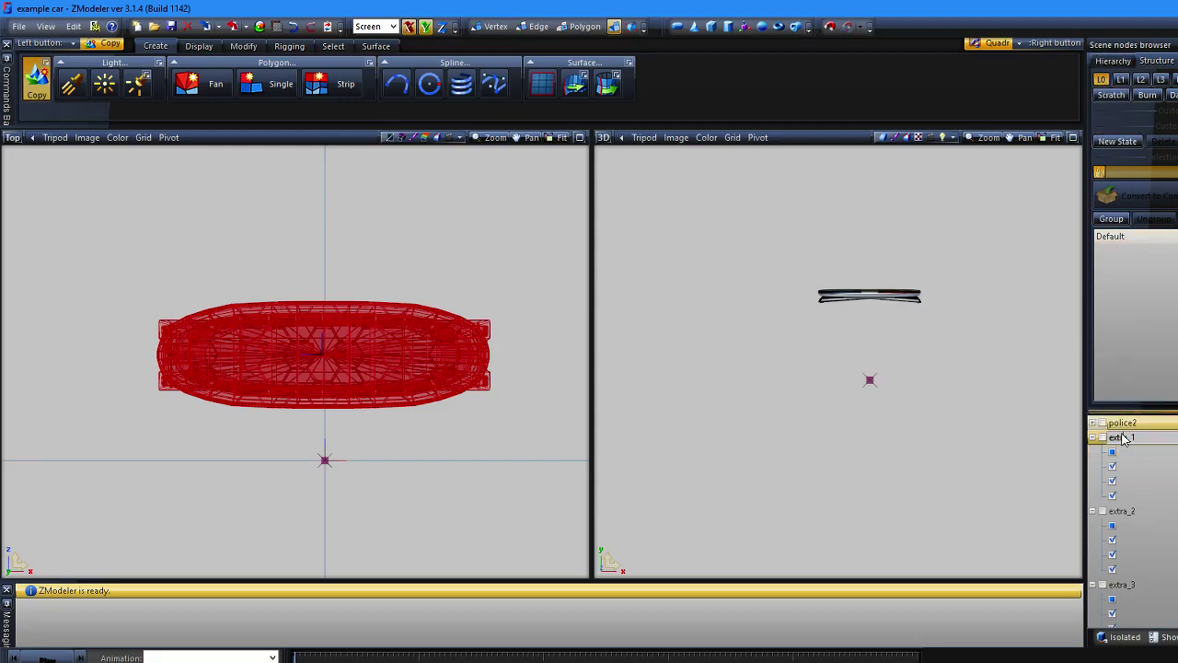
Step: Assign the four child meshes of extra_1 to the L0, L1, L2 and L3 levels of detail, then end state editing
left_click(1126, 453)
left_click_drag(1124, 458, 1164, 341)
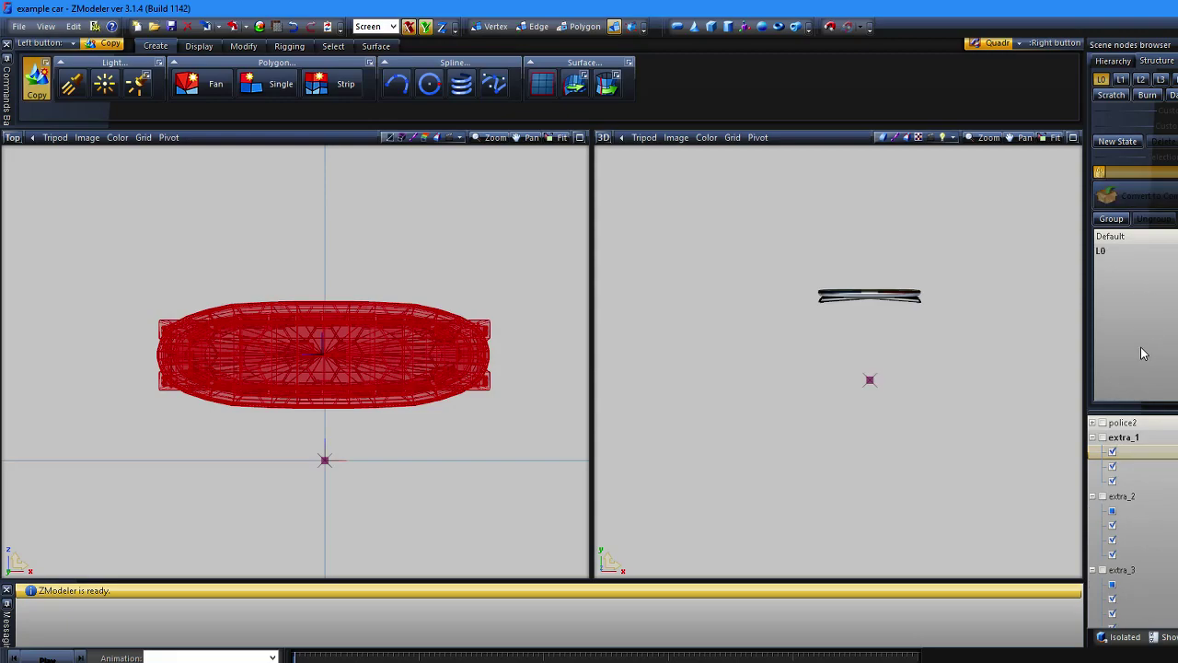
left_click(1123, 237)
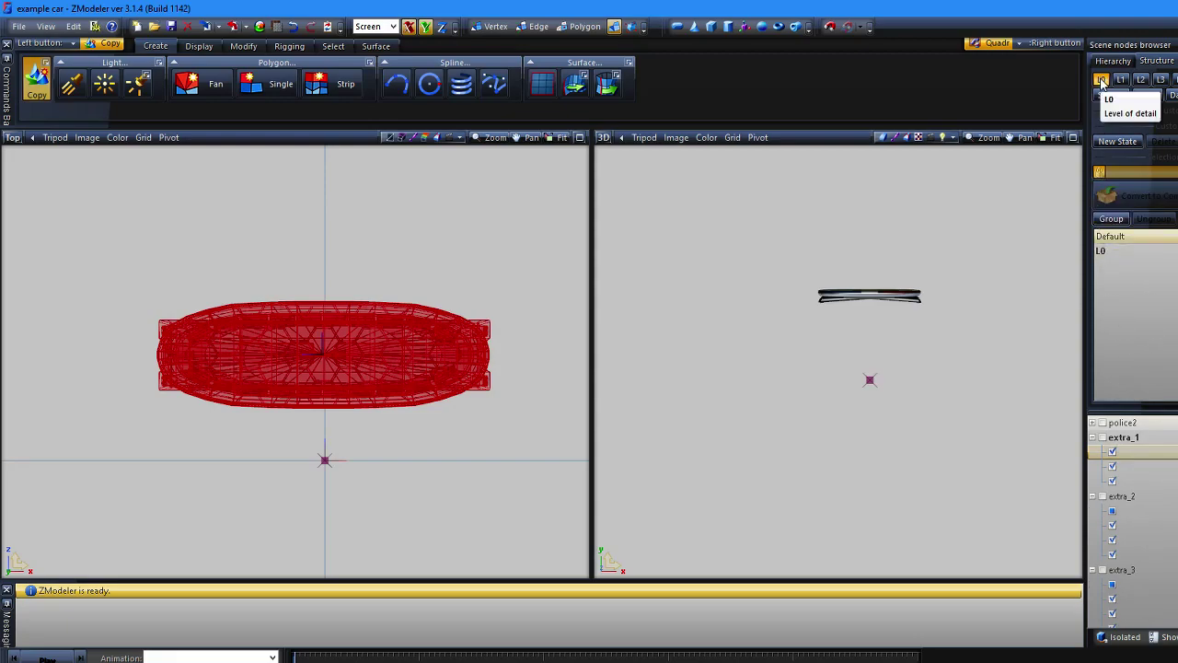
left_click(1121, 80)
left_click_drag(1130, 455, 1173, 308)
left_click(1143, 81)
left_click_drag(1137, 451, 1162, 342)
left_click(1161, 80)
left_click(1148, 453)
left_click_drag(1147, 453, 1156, 354)
left_click(1162, 80)
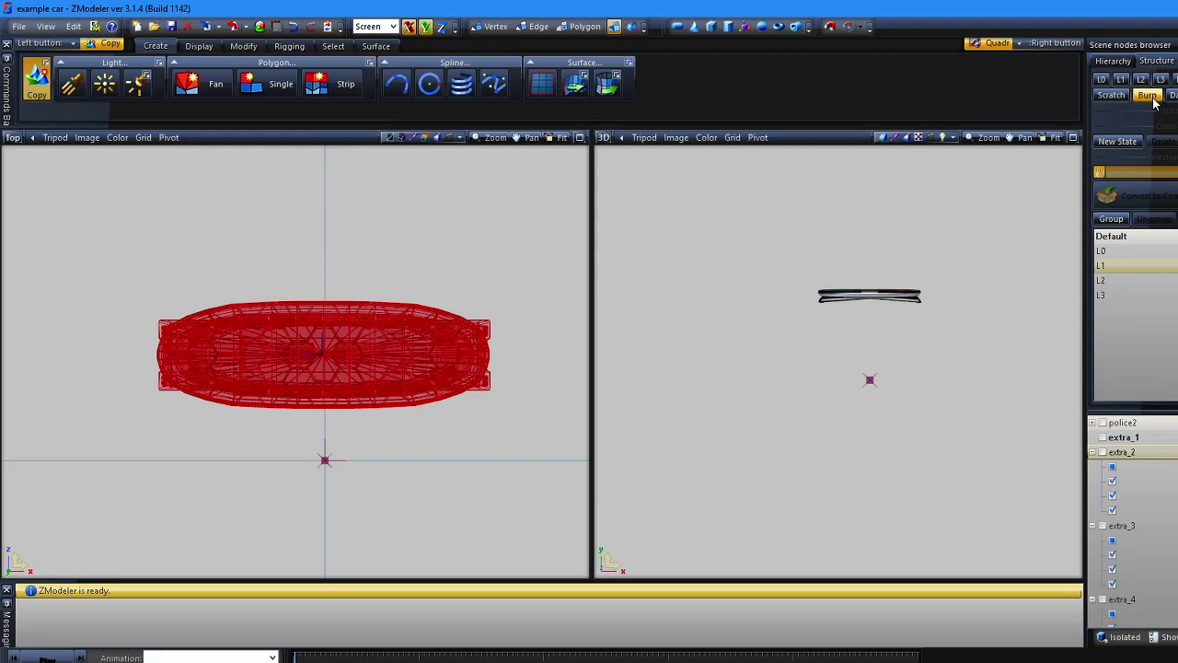
left_click(1102, 172)
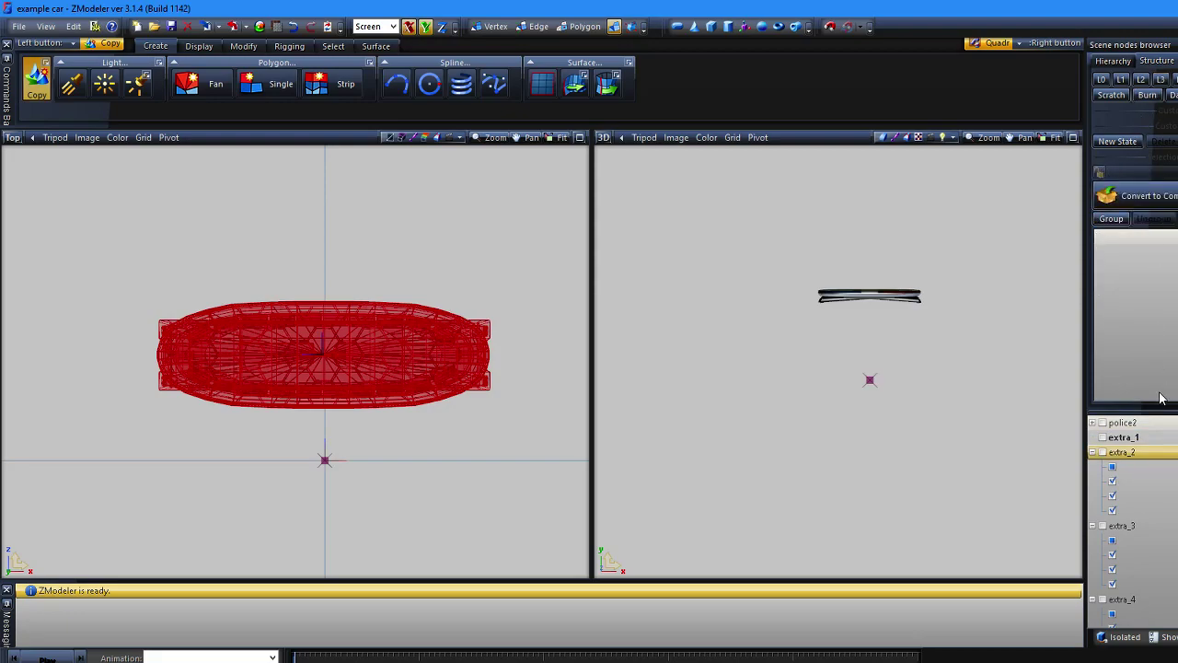
Step: Convert extra_2 to a compound node and assign its four child meshes to L0, L1, L2 and L3
middle_click_drag(1035, 435, 906, 441)
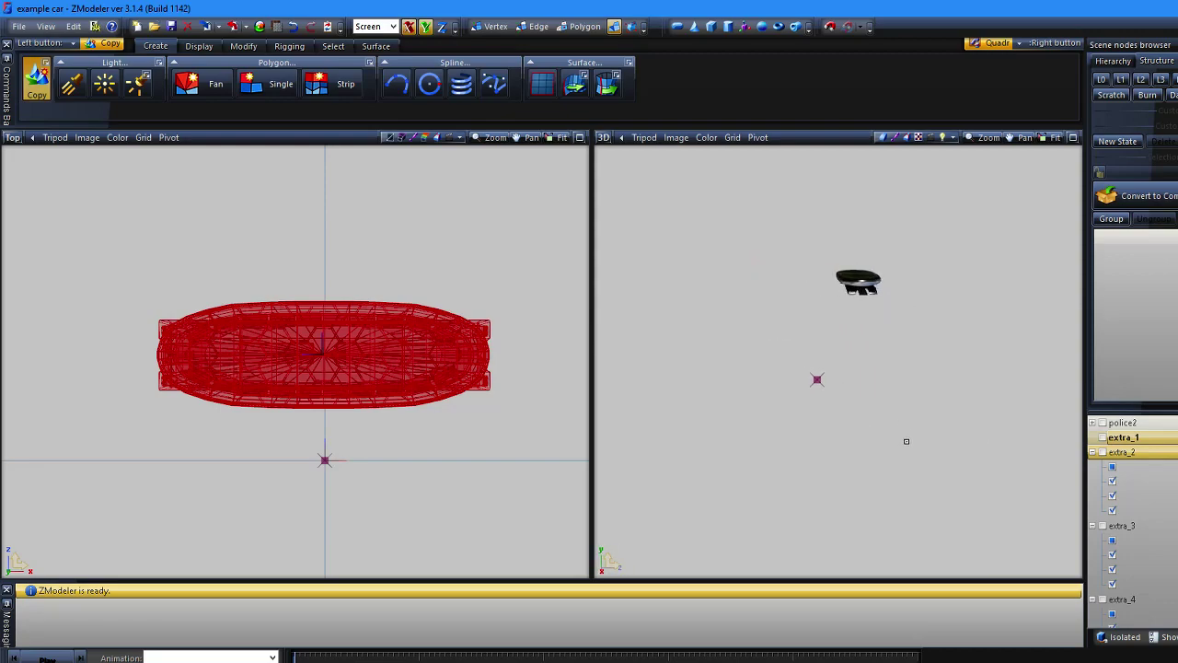
left_click(1171, 194)
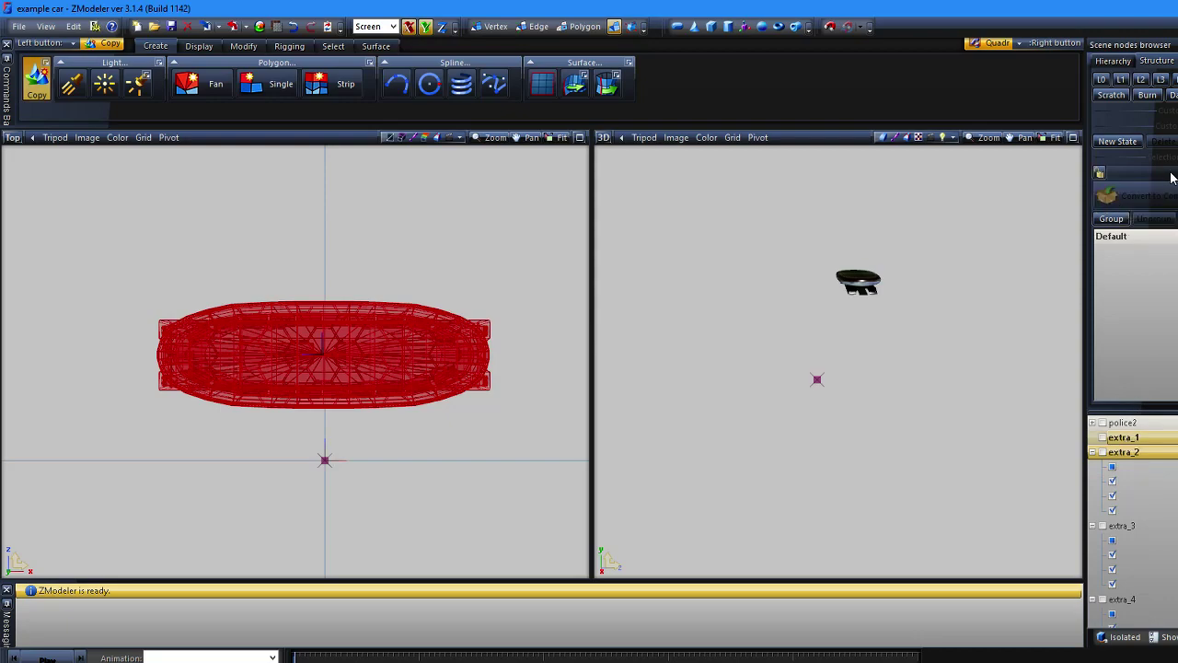
left_click(1100, 173)
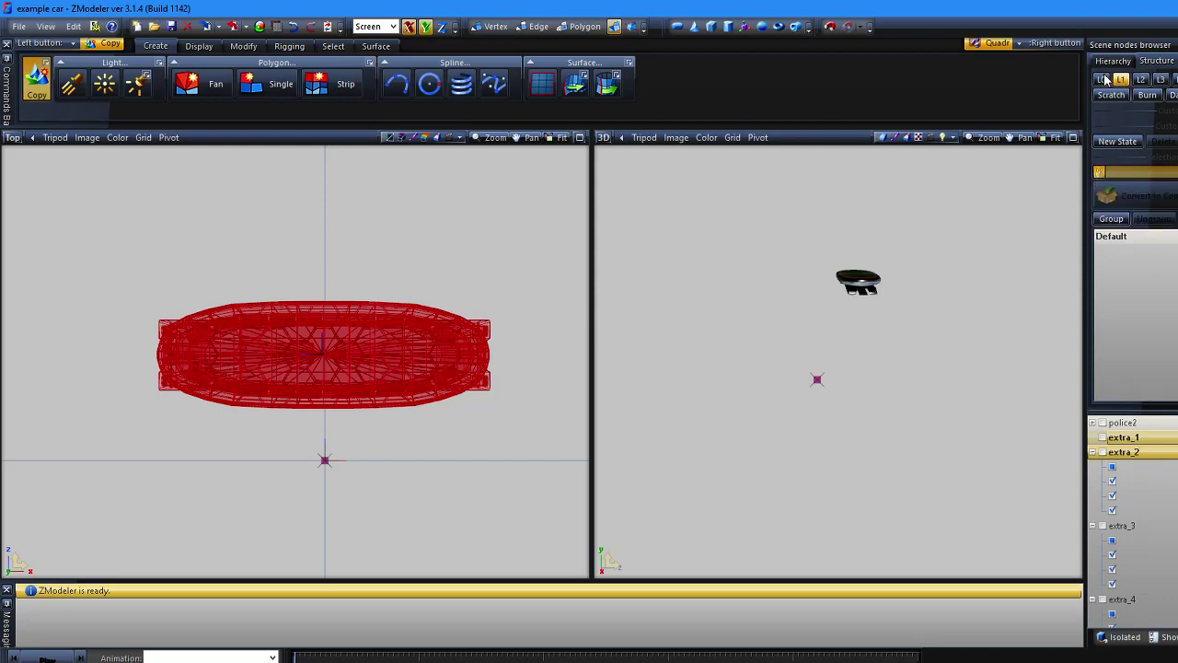
left_click(1147, 469)
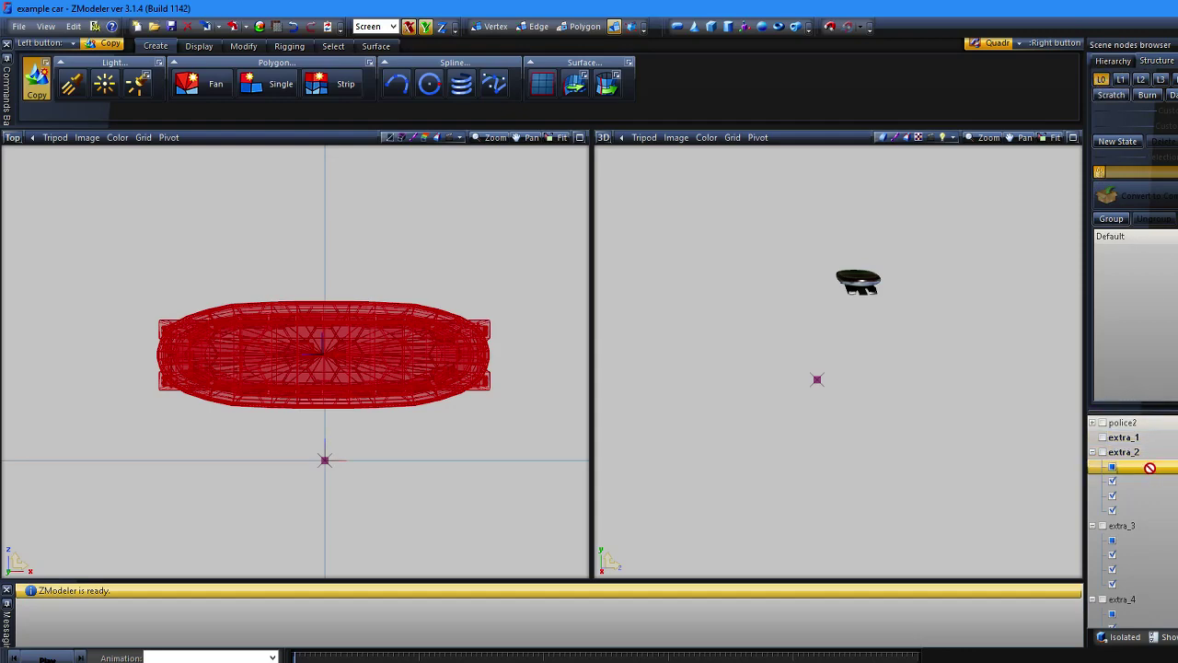
left_click(1121, 79)
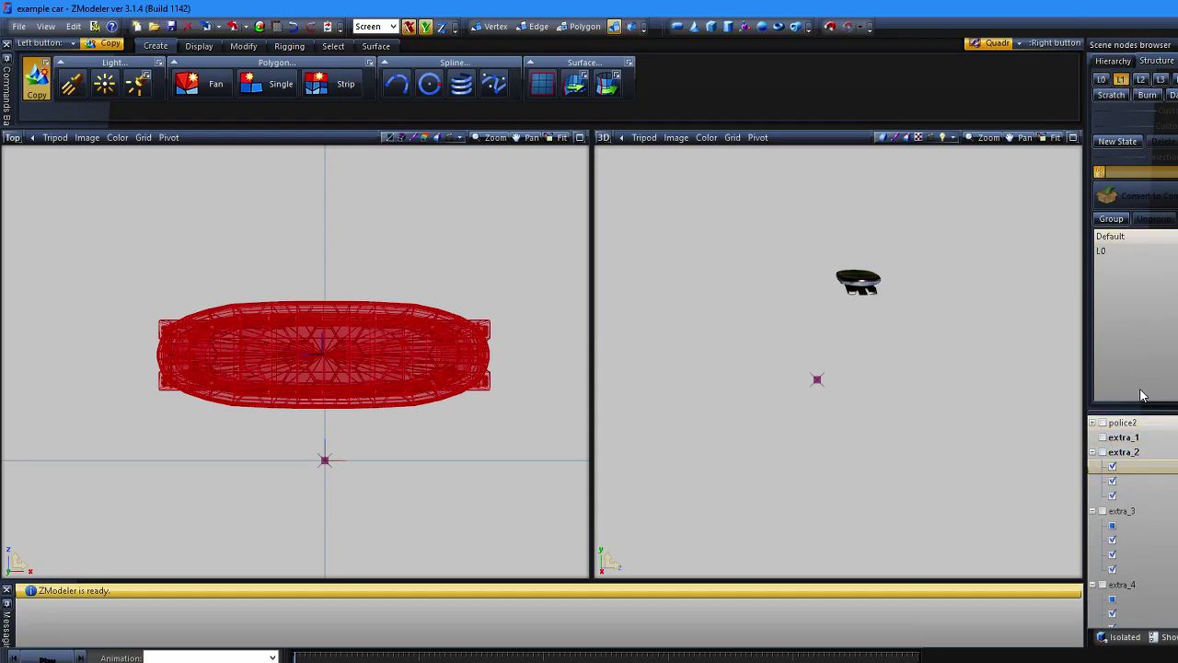
left_click(1141, 80)
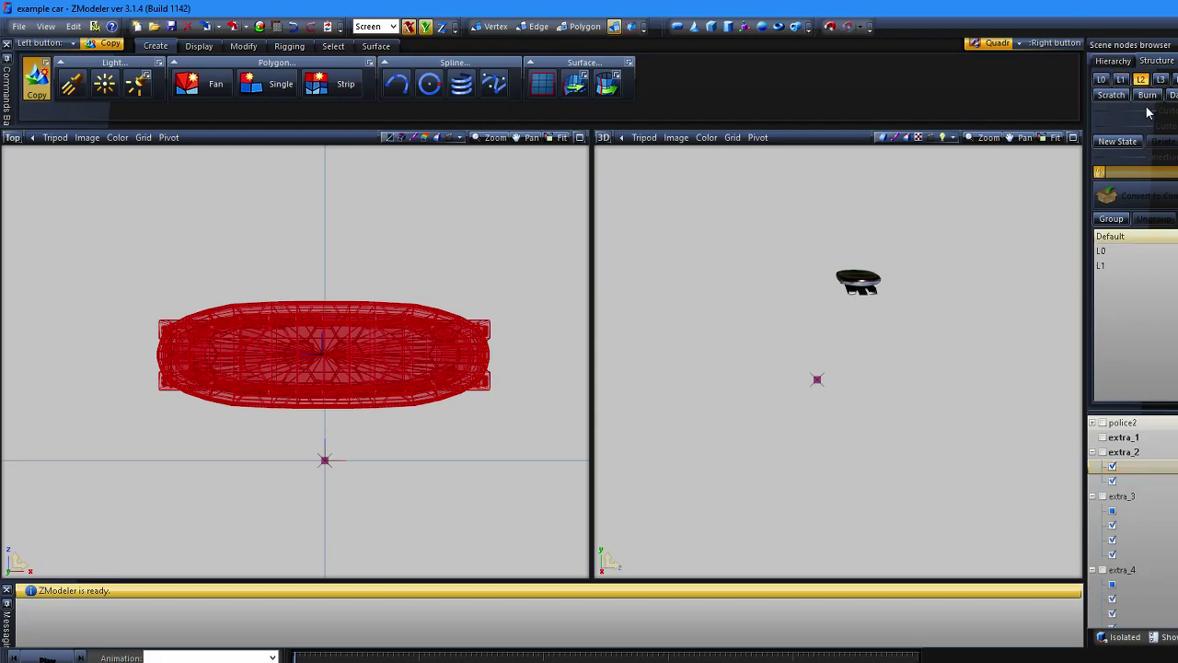
left_click(1148, 95)
left_click(1161, 79)
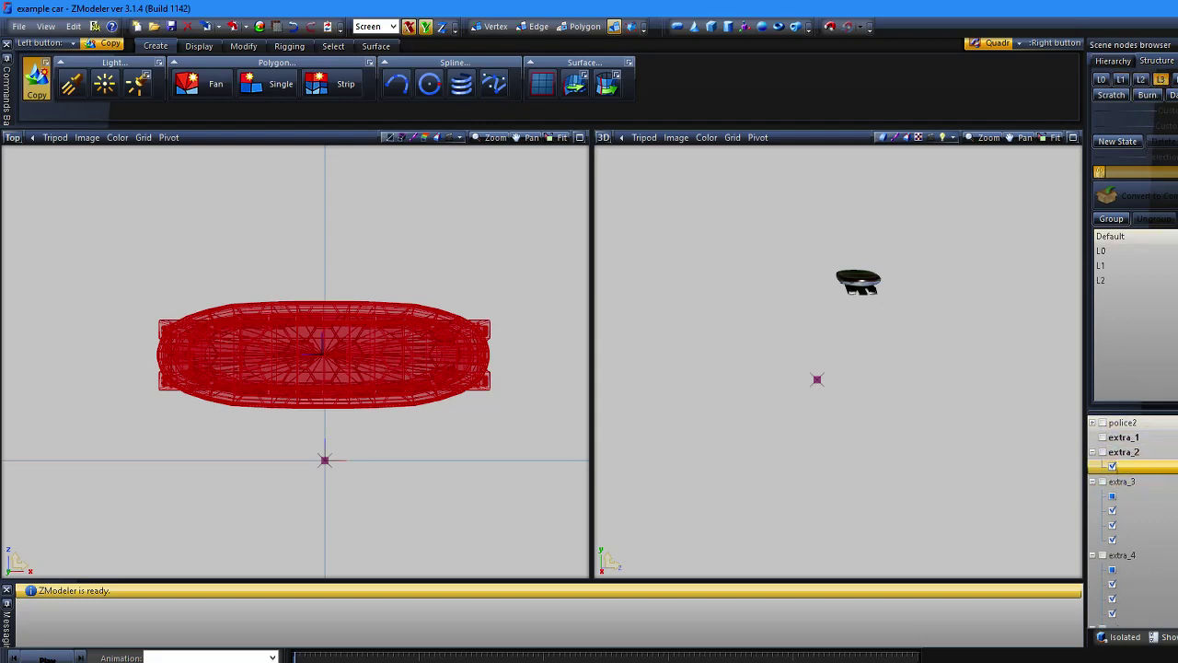
left_click(1109, 142)
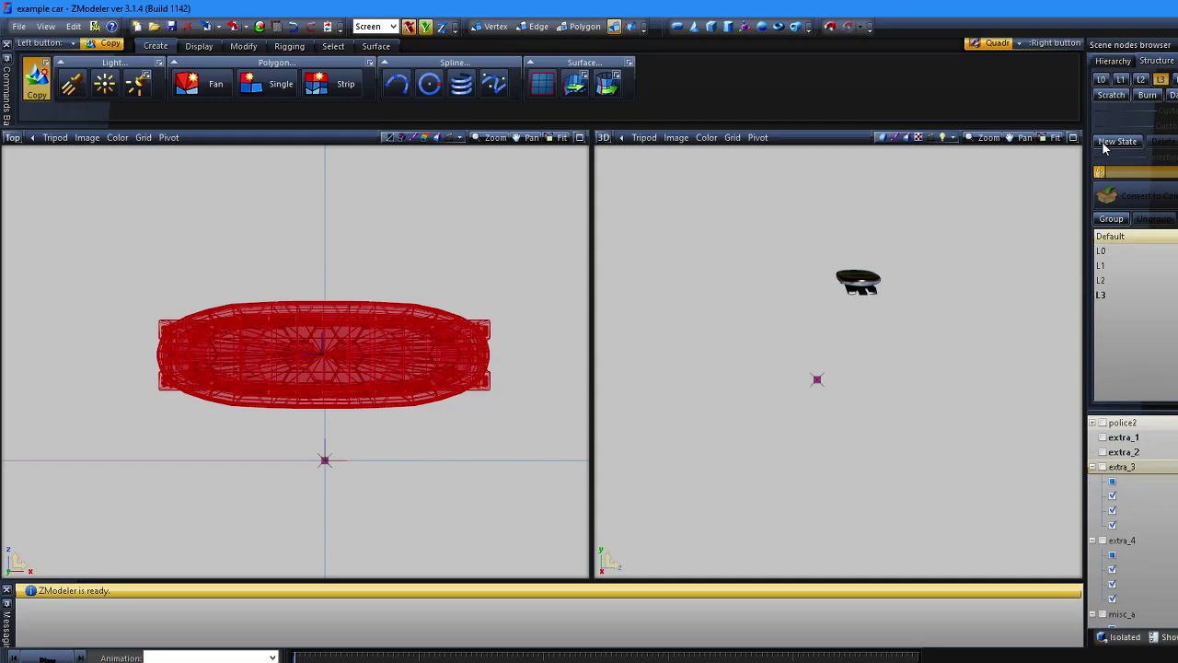
Step: Convert extra_3 to a compound node and assign its four child meshes to the L0, L1, L2 and L3 levels of detail
left_click(1114, 199)
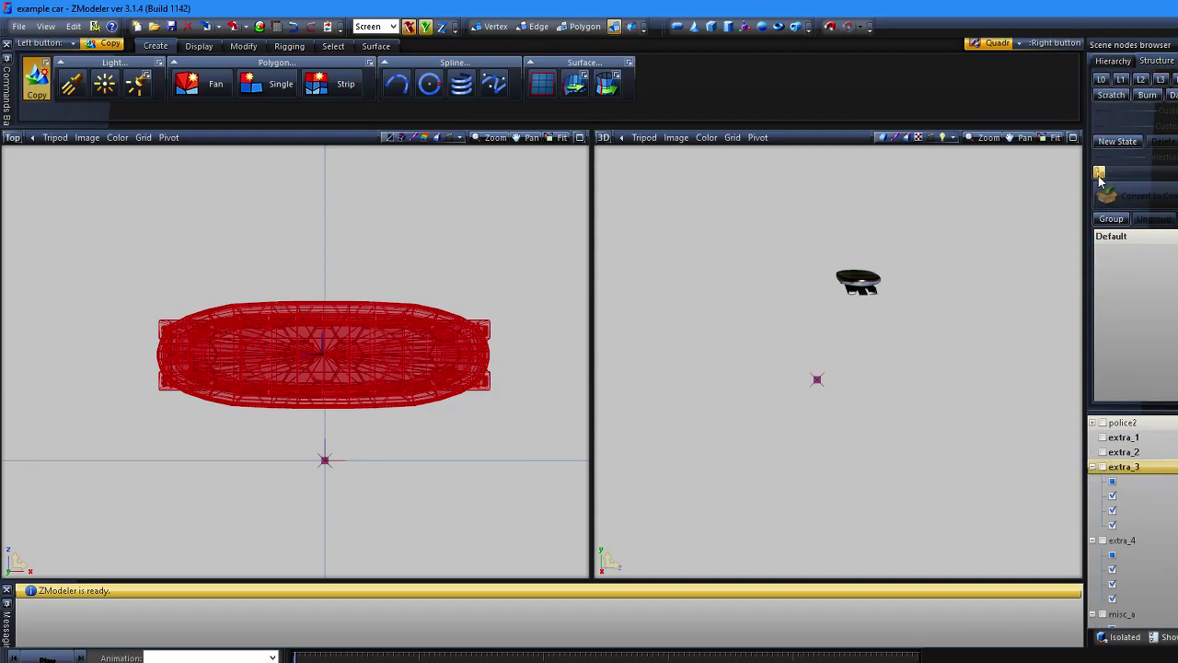
left_click(1099, 172)
left_click(1098, 81)
left_click_drag(1139, 479, 1156, 322)
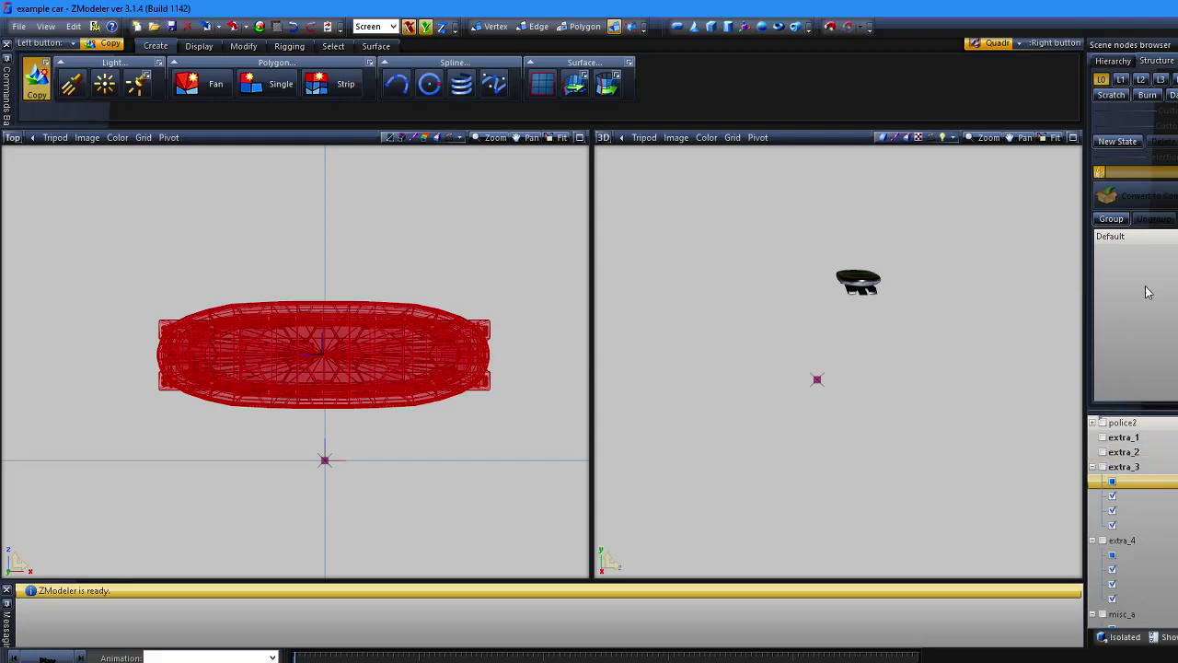
left_click_drag(1156, 482, 1149, 340)
left_click_drag(1156, 481, 1152, 338)
left_click(1165, 81)
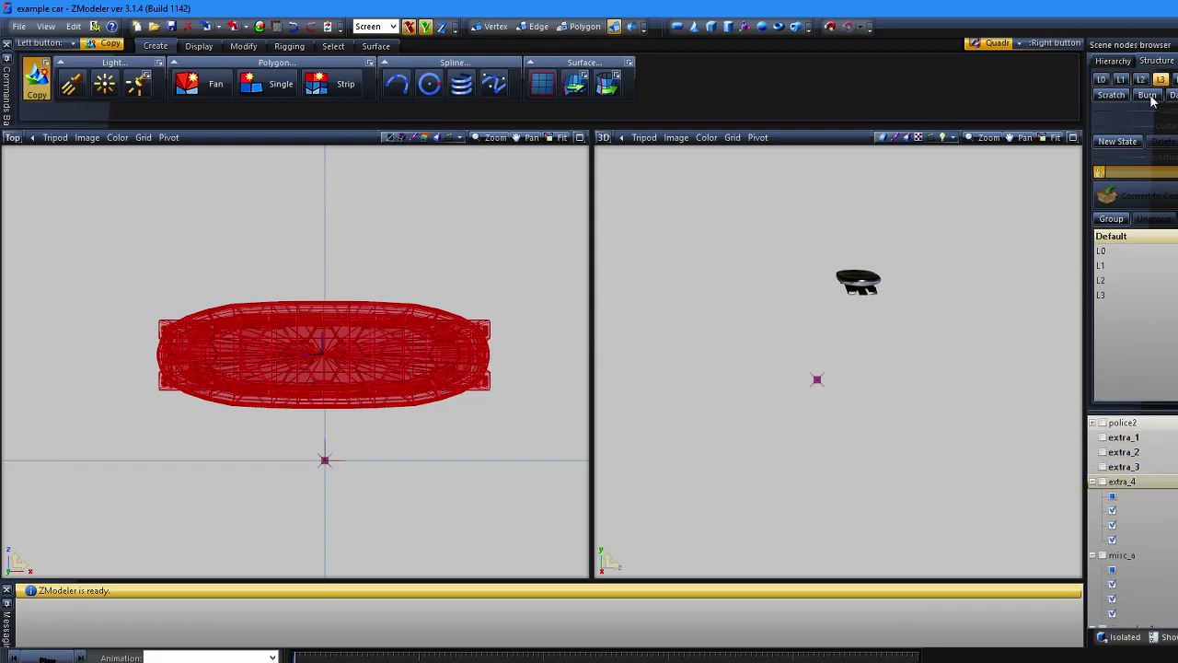
Step: Assign the four child meshes of extra_4 to the L0, L1, L2 and L3 levels of detail, ending state editing
left_click(1102, 80)
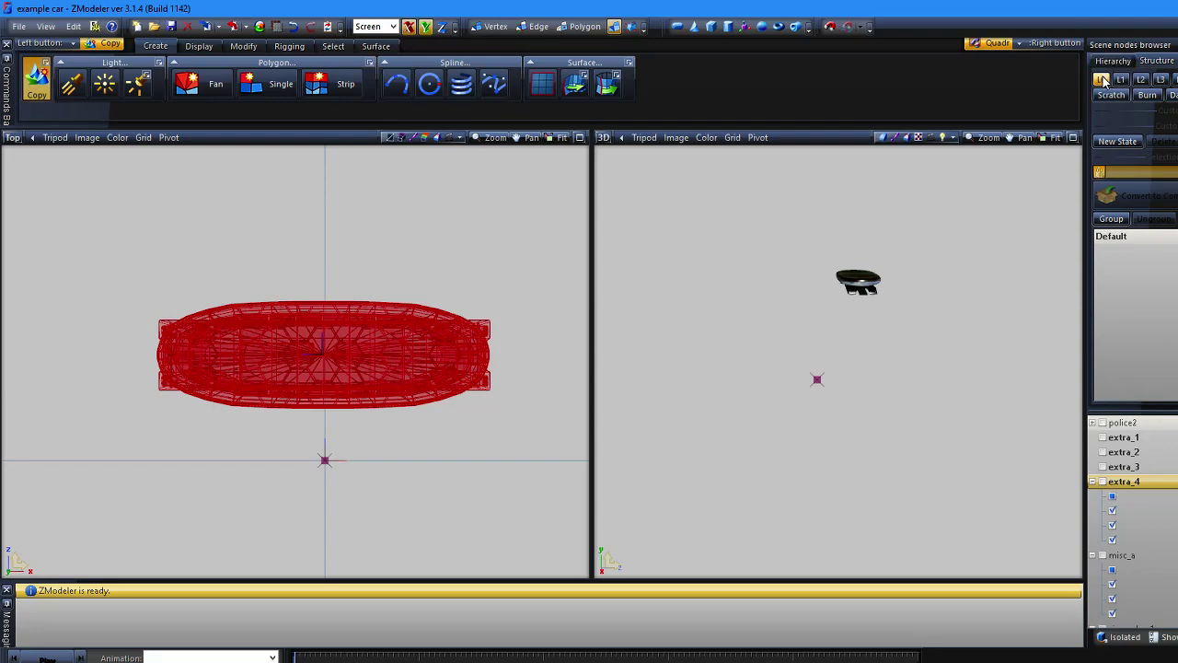
left_click(1122, 80)
left_click(1141, 80)
left_click(1164, 81)
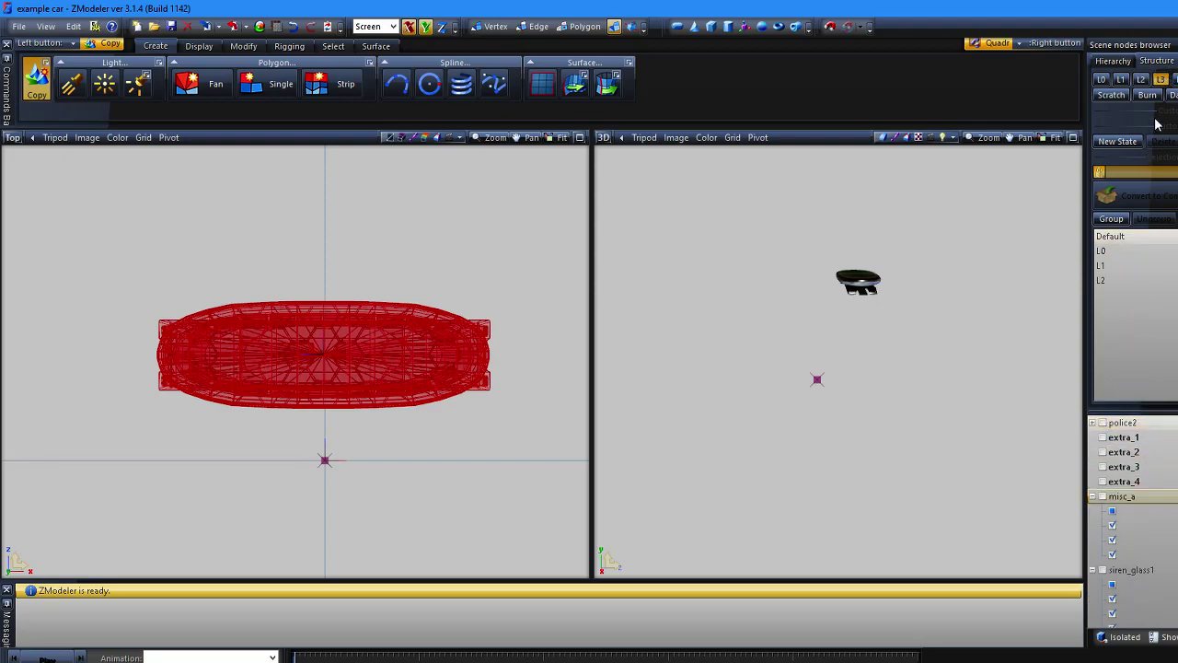
left_click(1100, 173)
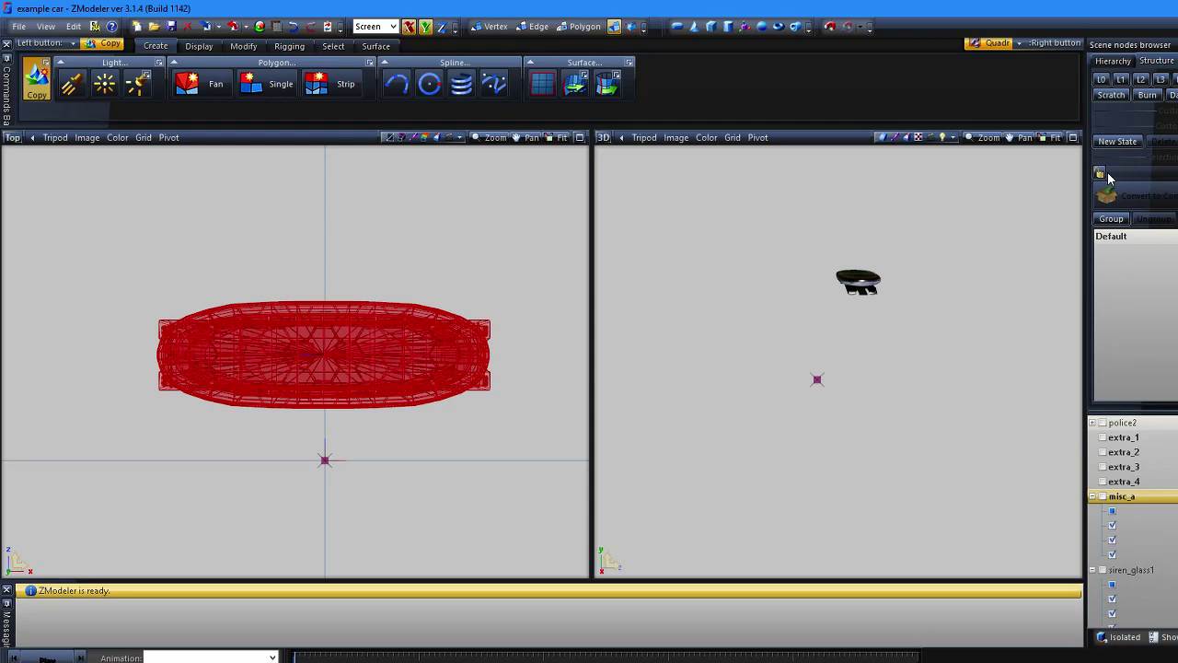
Step: Enable state editing on misc_a and assign its four child meshes to L0, L1, L2 and L3
left_click(1108, 175)
left_click(1100, 79)
left_click_drag(1174, 512, 1161, 353)
left_click(1118, 81)
left_click_drag(1144, 527, 1145, 520)
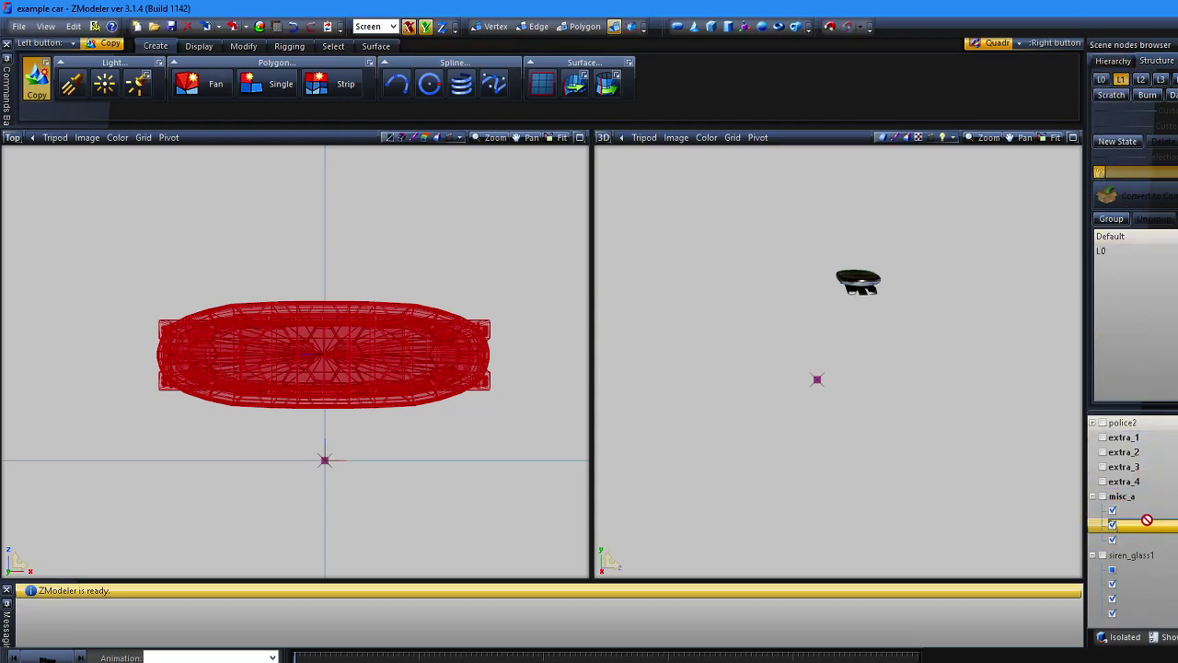
left_click(1141, 80)
left_click(1146, 523)
left_click(1162, 81)
left_click(1162, 80)
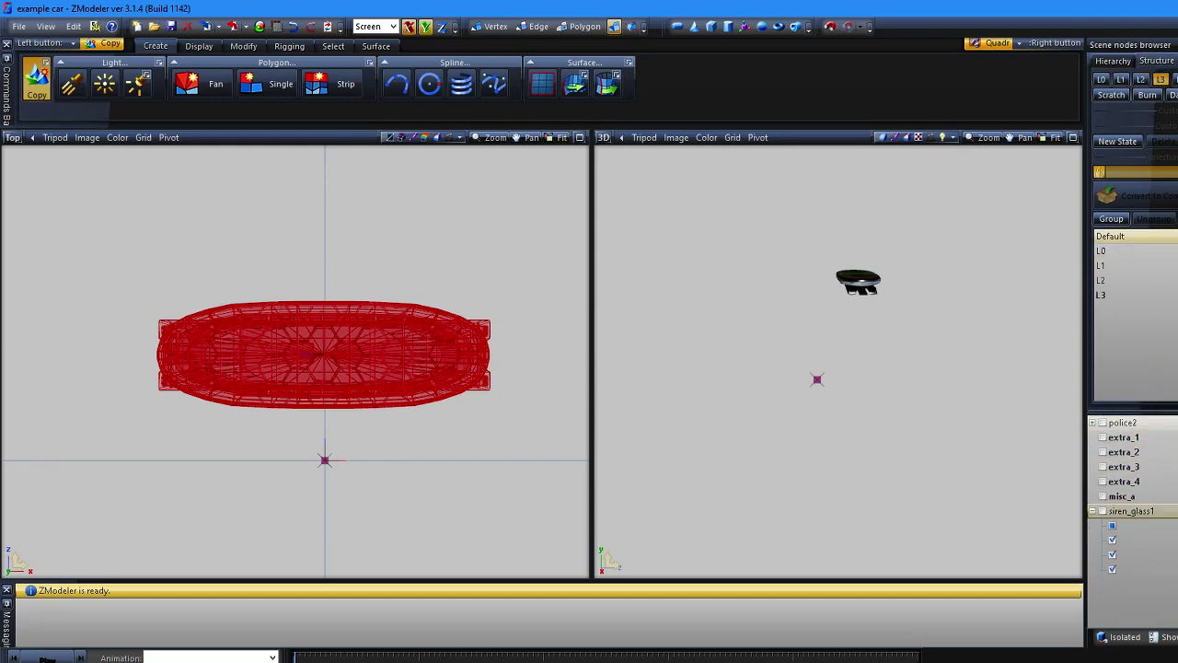
Step: Convert siren_glass1 to a compound node and assign its four child meshes to L0, L1, L2 and L3
left_click(1142, 81)
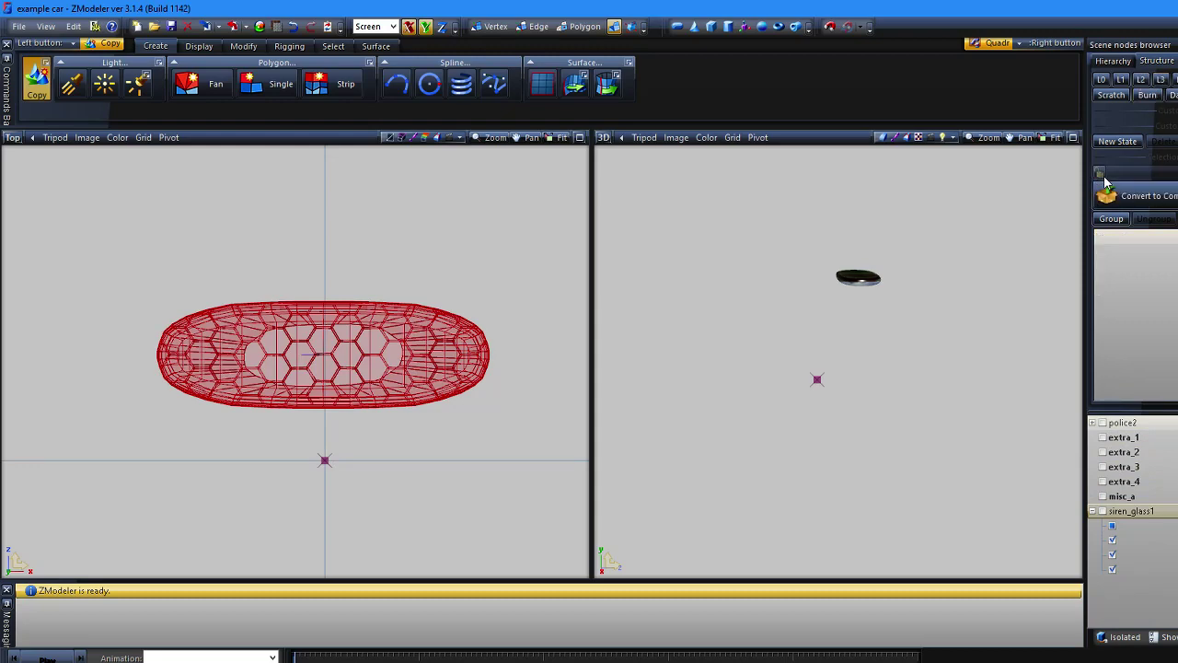
left_click(1107, 81)
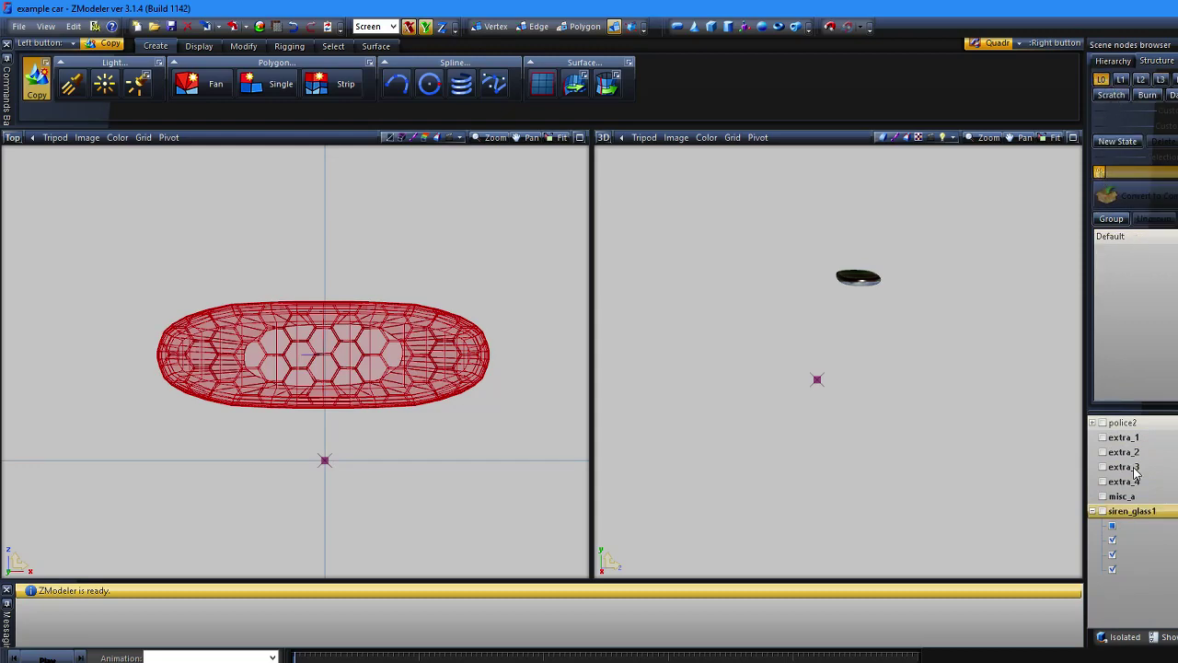
left_click_drag(1138, 529, 1163, 324)
left_click(1122, 83)
left_click_drag(1134, 525, 1167, 353)
left_click_drag(1148, 75, 1141, 92)
left_click_drag(1132, 525, 1167, 95)
left_click_drag(1155, 521, 1165, 349)
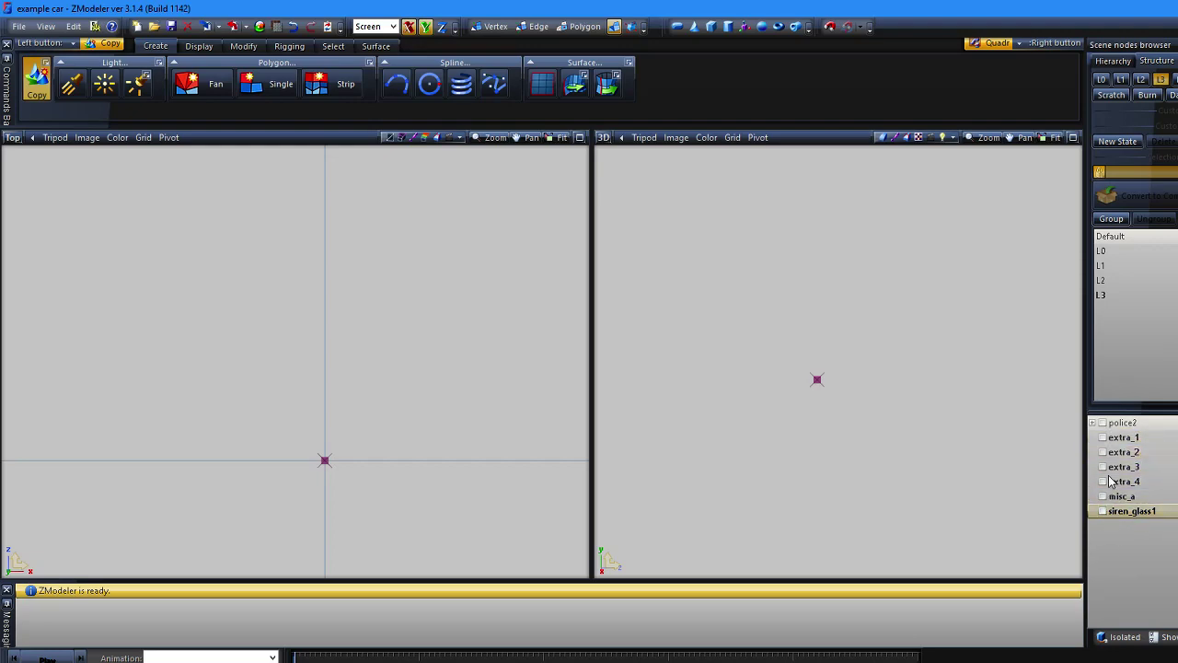
Step: Show the compound nodes extra_1 to extra_4, misc_a and siren_glass1 in the viewports
left_click(1103, 438)
left_click(1103, 452)
left_click(1103, 482)
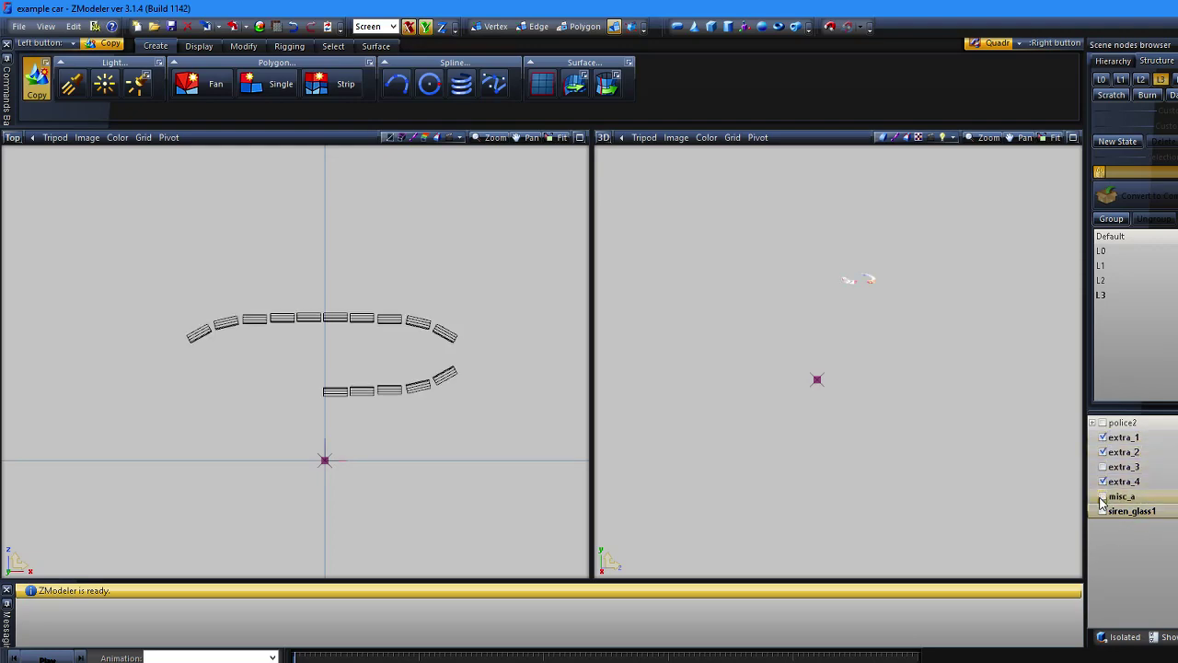
left_click(1103, 496)
left_click(1101, 511)
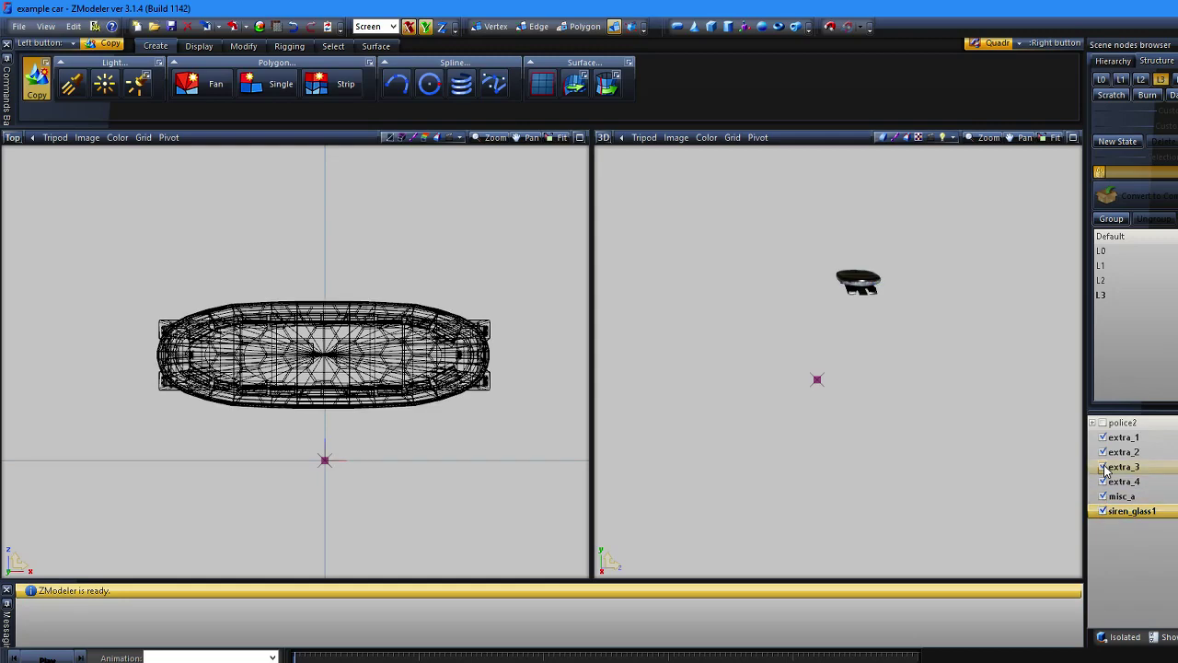
left_click_drag(75, 208, 889, 469)
Step: Move extra_1 to extra_4, misc_a and siren_glass1 together under the chassis node of police2, with the L0 level displayed
left_click(1123, 439)
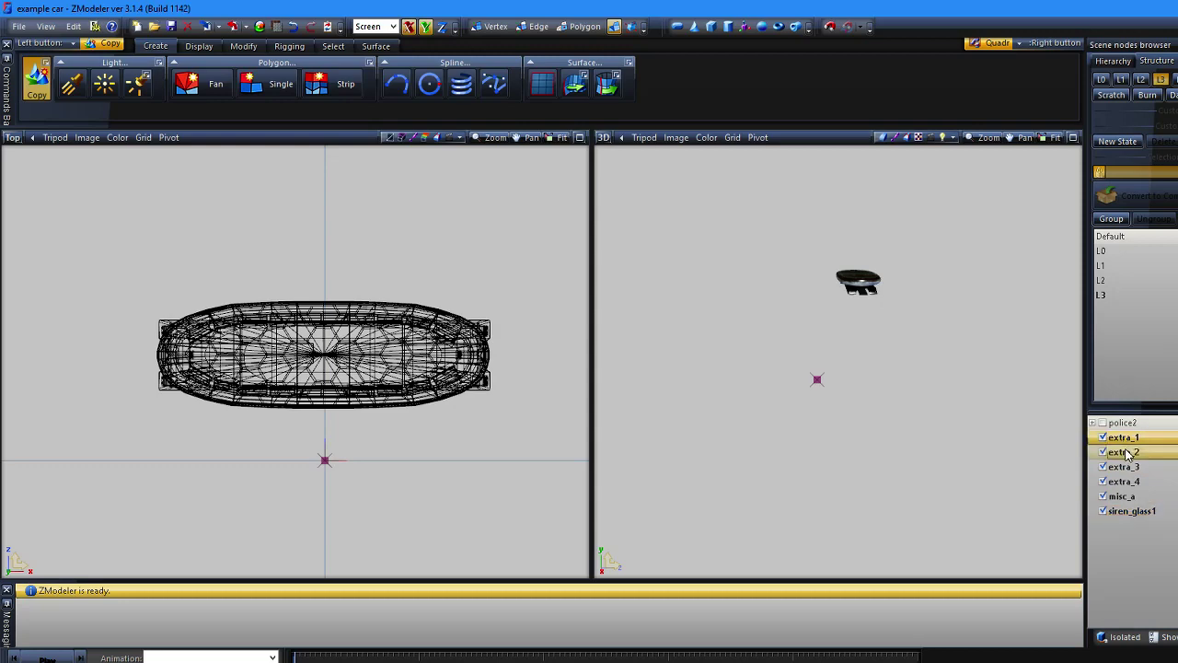
left_click(1146, 513, "shift")
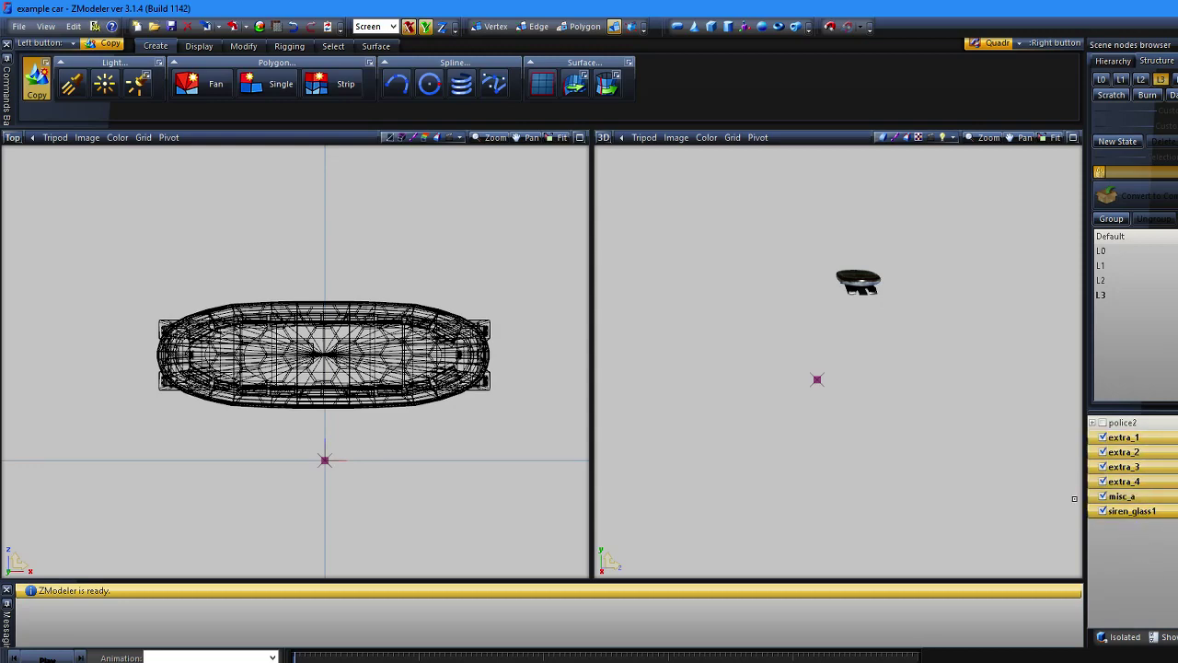
left_click(1094, 428)
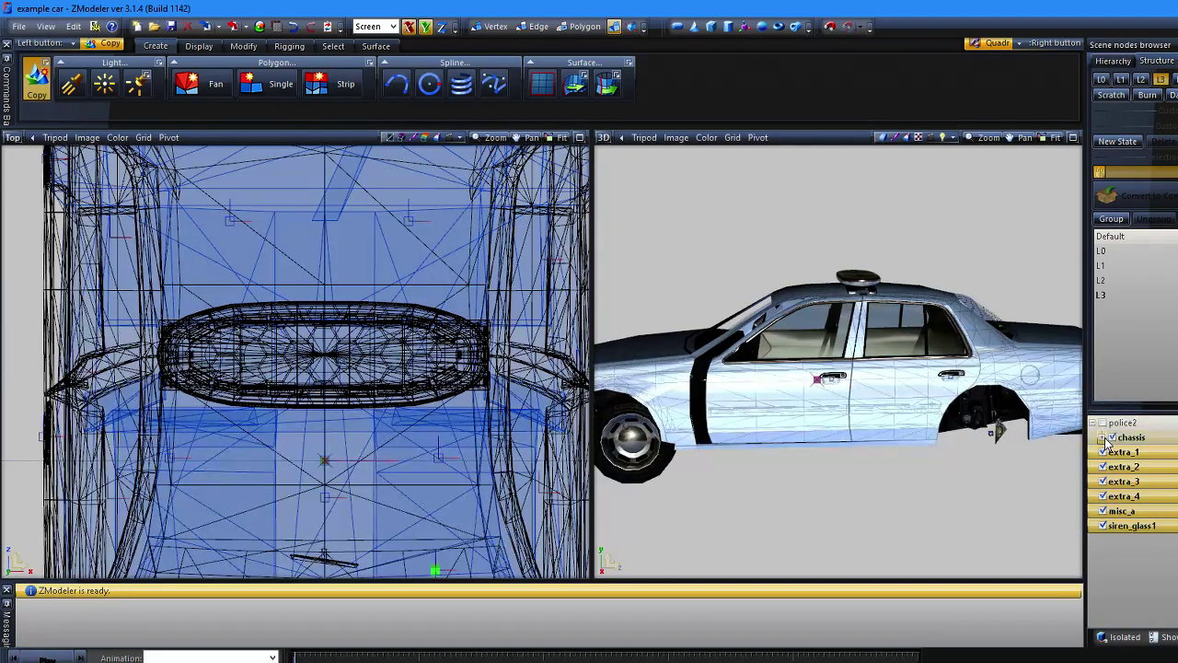
left_click(1102, 437)
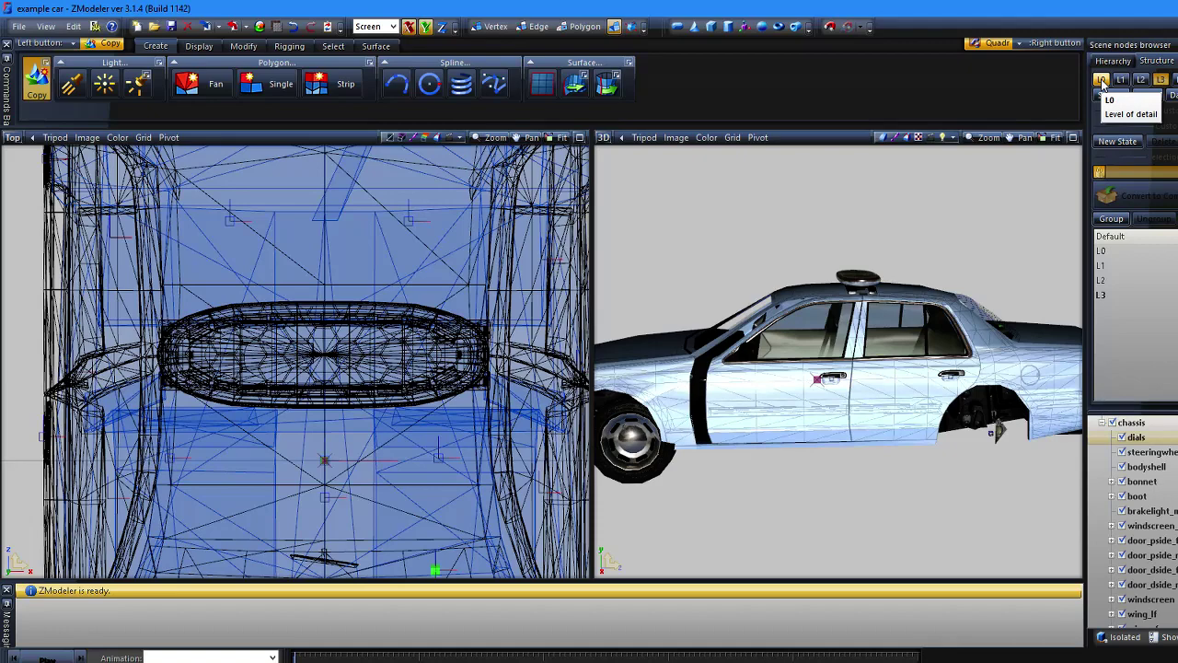
left_click(1101, 81)
scroll(1146, 522, "down", 5)
scroll(1146, 522, "down", 4)
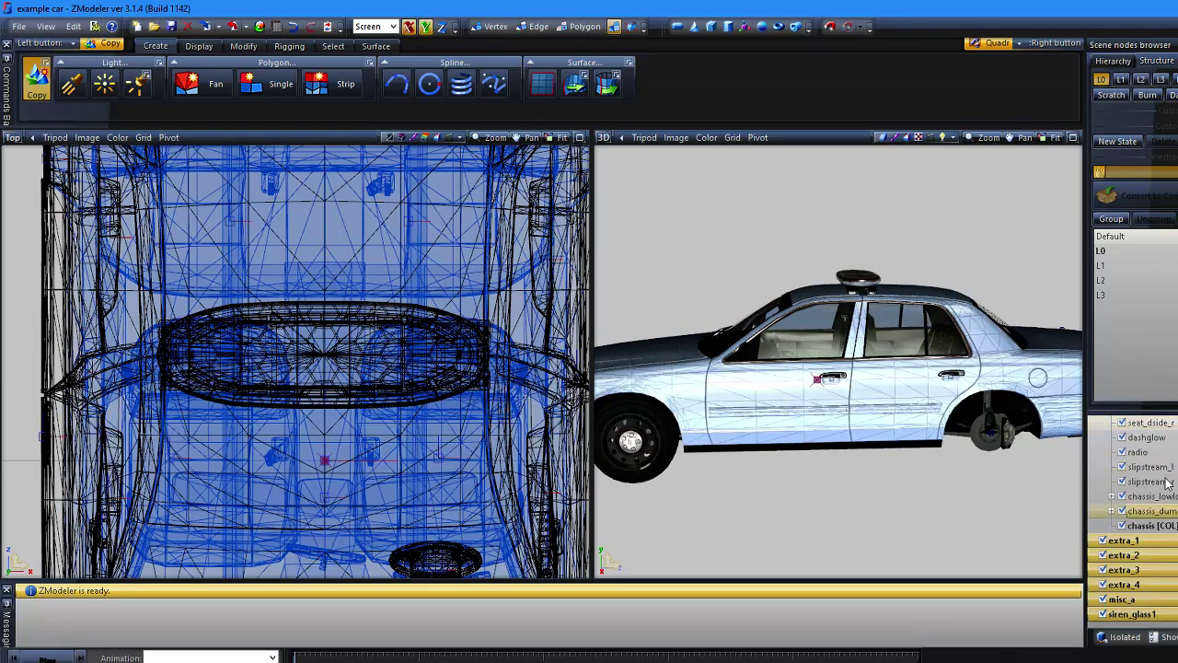
left_click_drag(1171, 565, 1176, 535)
scroll(1175, 536, "up", 7)
scroll(1155, 466, "up", 6)
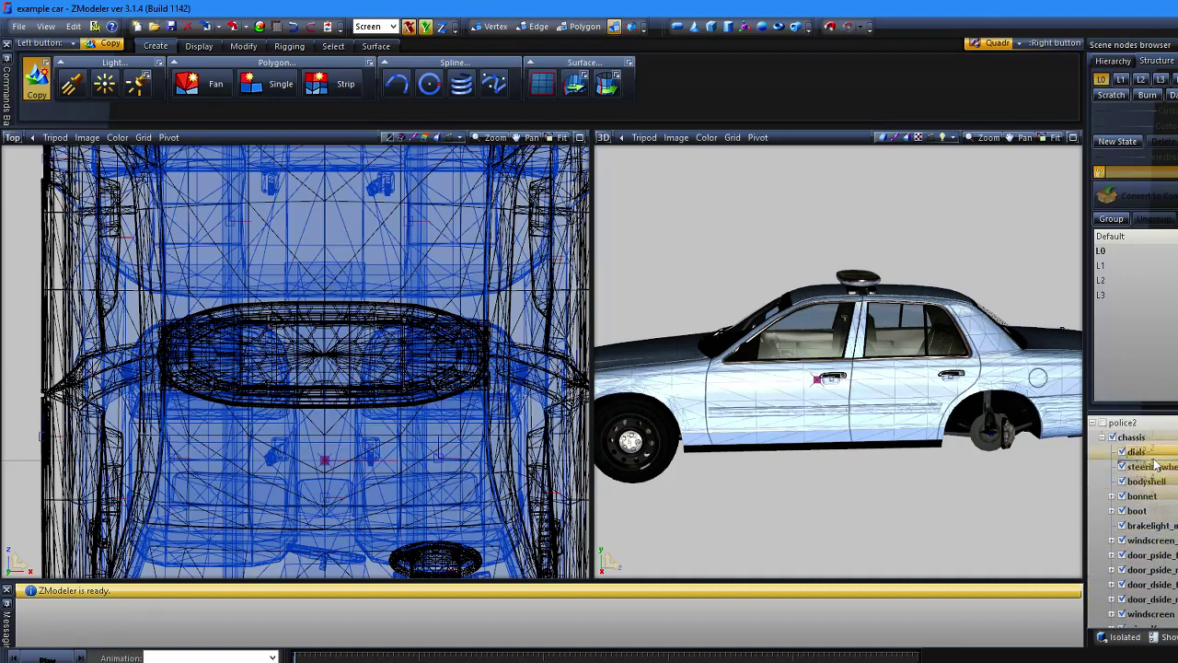
left_click_drag(1155, 458, 1154, 458)
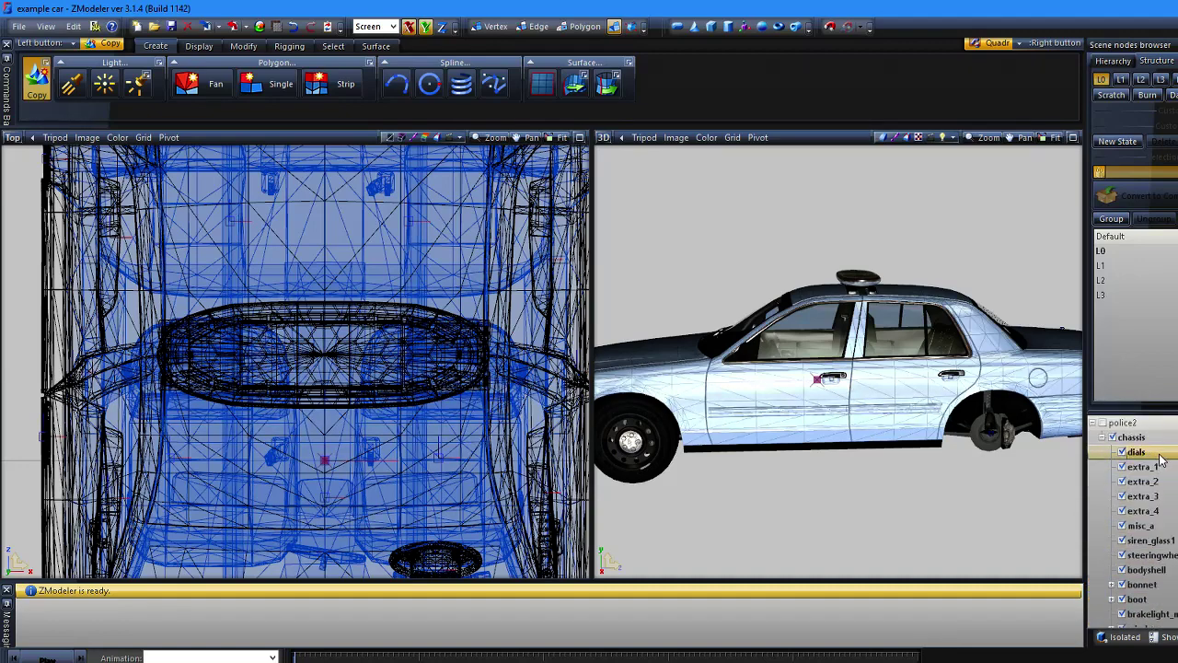
Step: Collapse the police2 node, show the whole car and select all its parts with the Quadr tool
left_click(1094, 423)
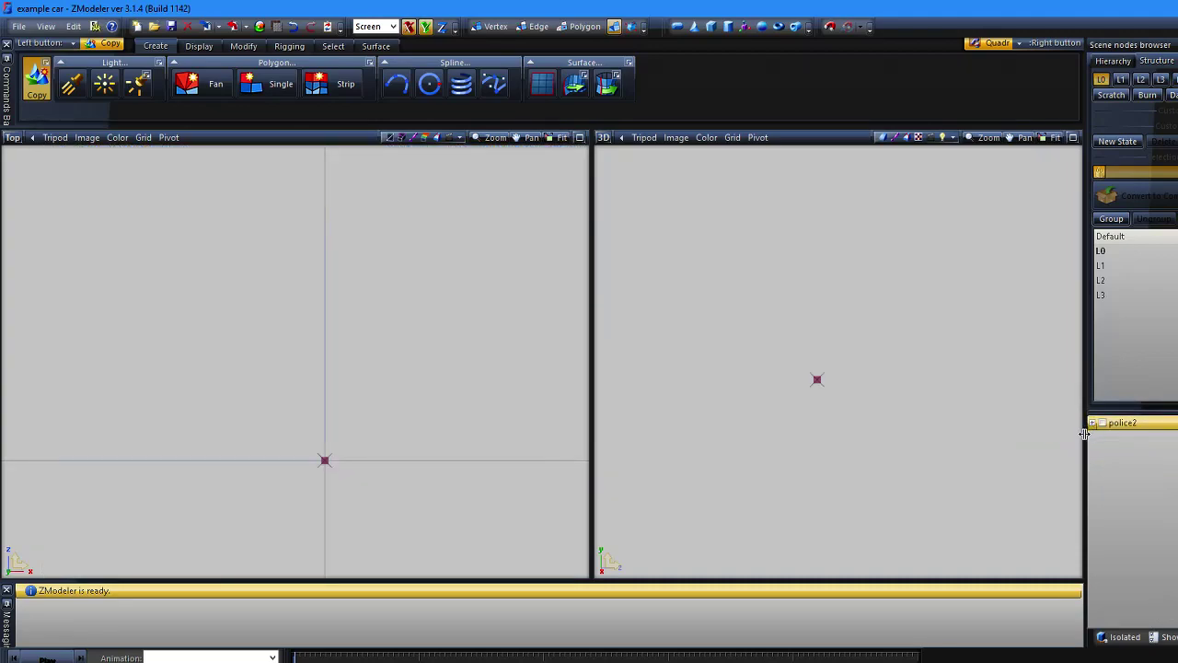
left_click(1102, 424)
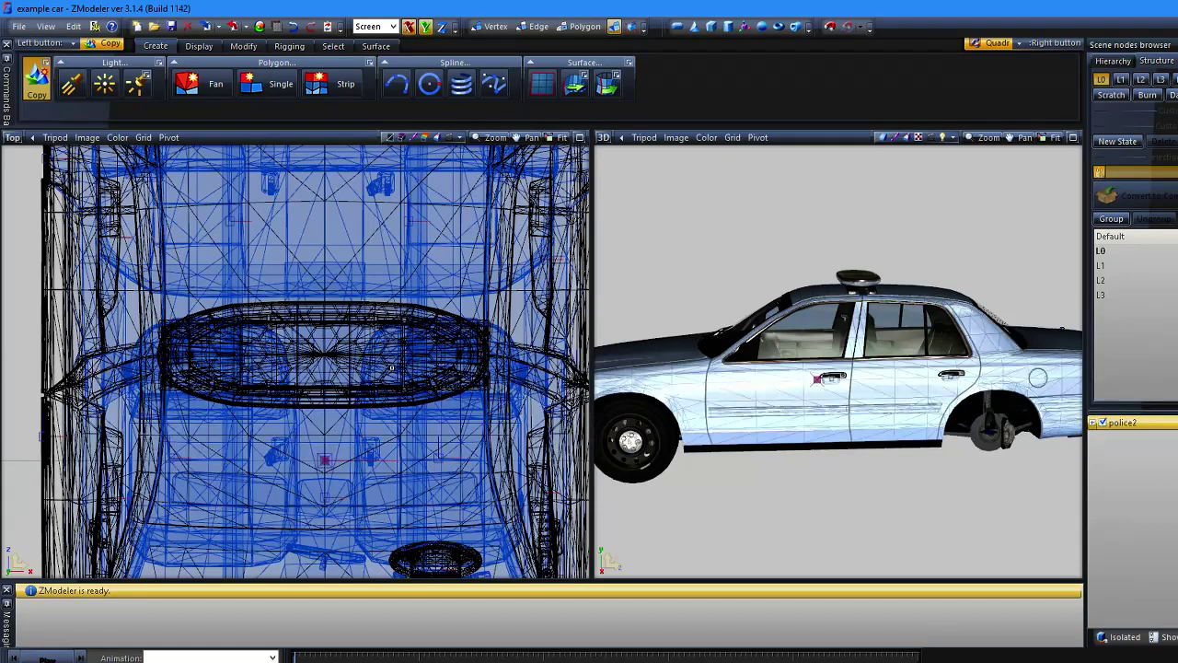
scroll(364, 351, "down", 8)
scroll(364, 352, "down", 5)
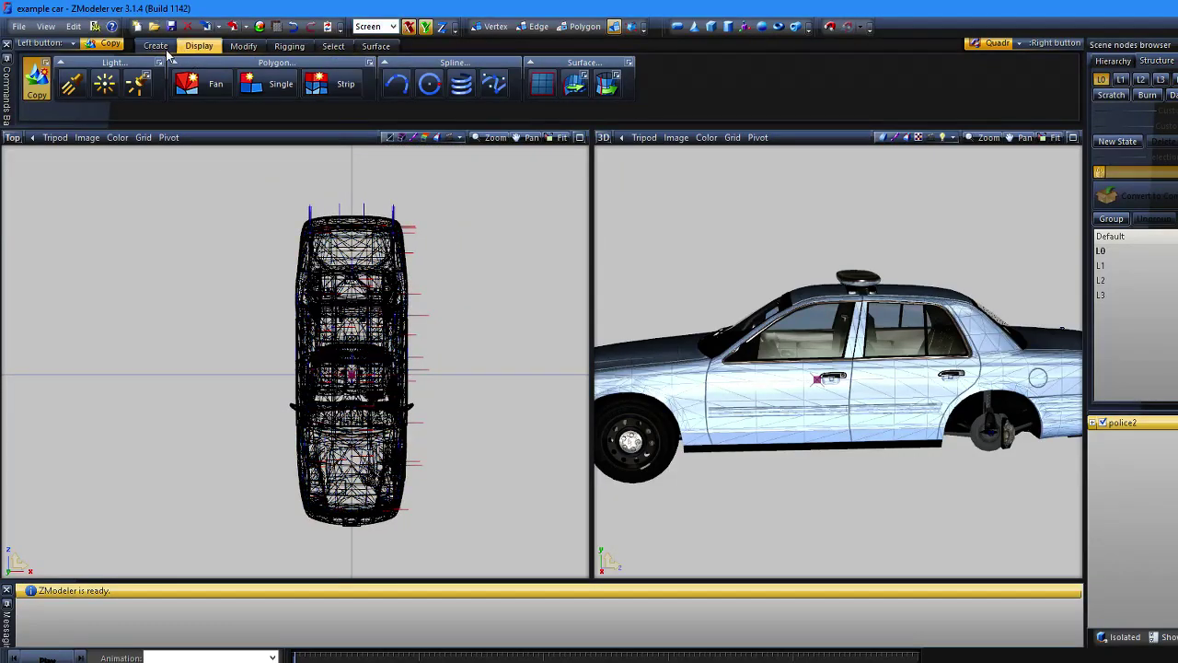
left_click(333, 46)
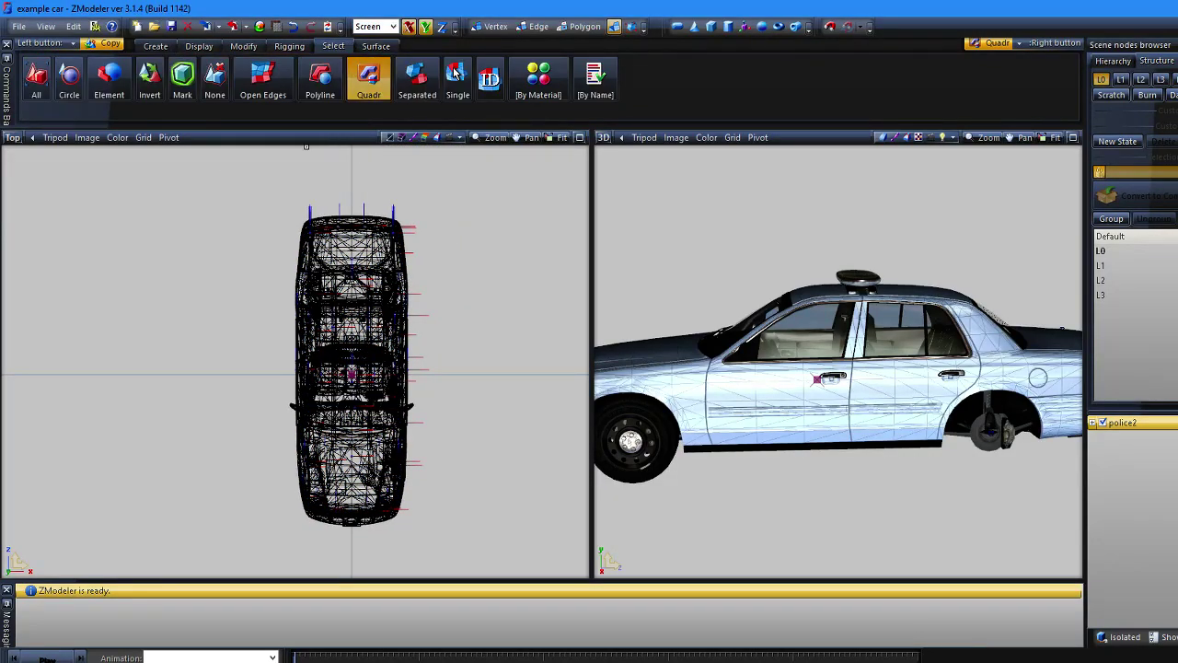
left_click_drag(184, 174, 542, 557)
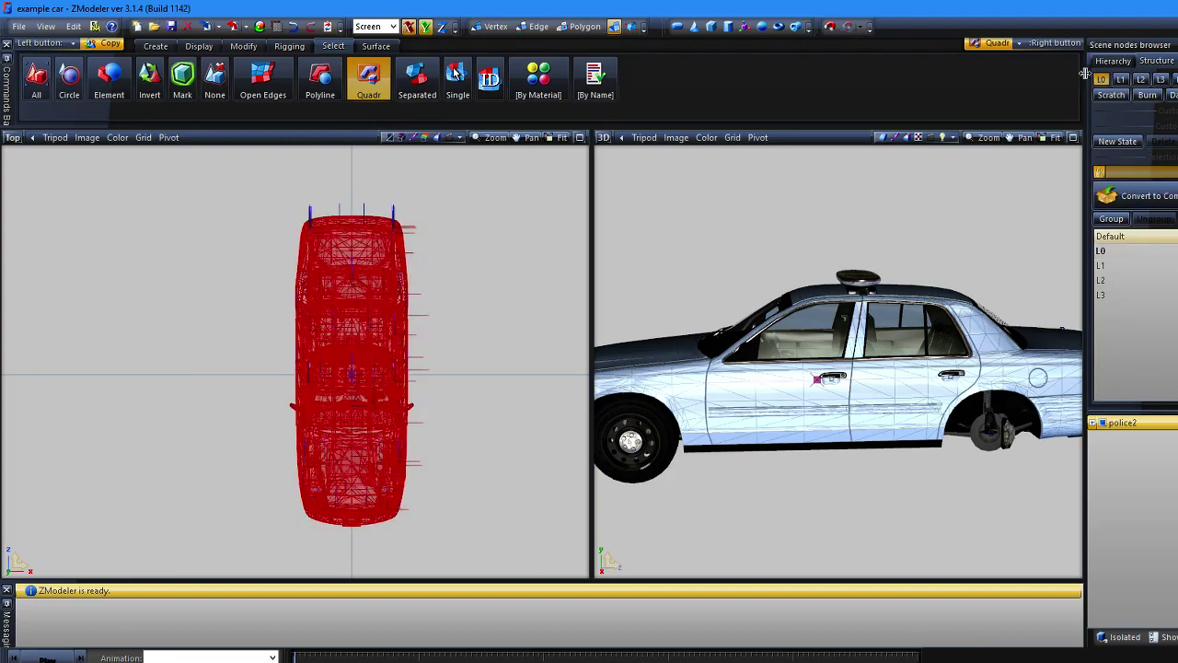
Step: Delete the Base entry from police2's user-defined options and confirm the remaining Flags, RotX, RotY and RotZ options
left_click(1101, 81)
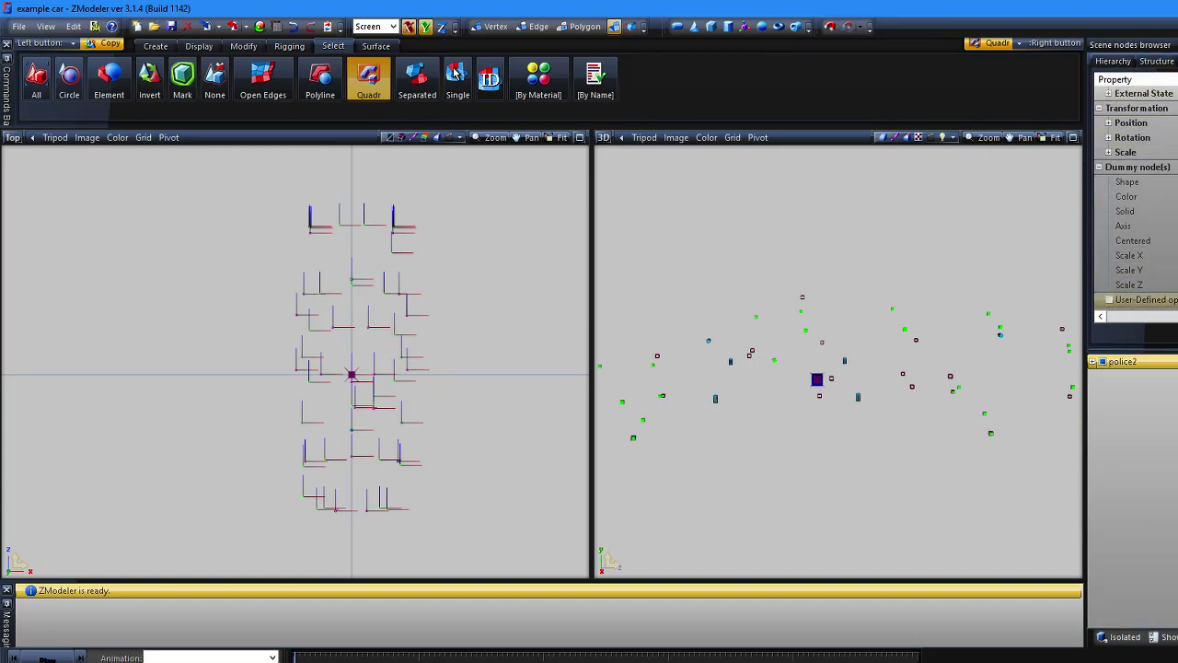
left_click(1169, 300)
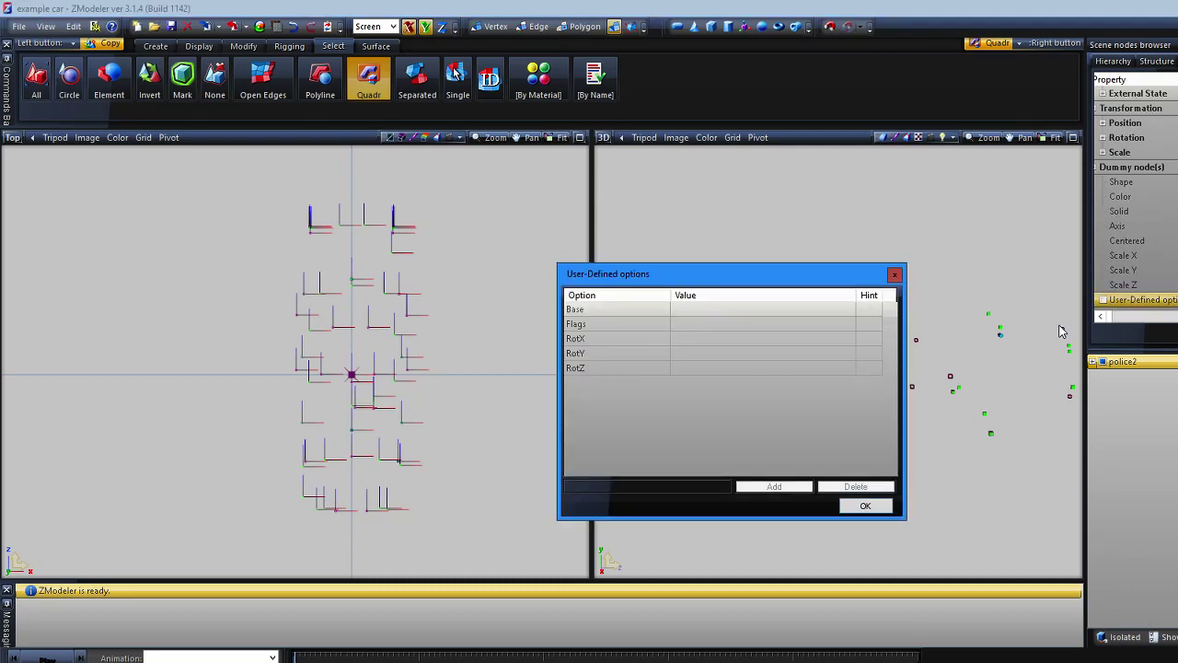
left_click(648, 310)
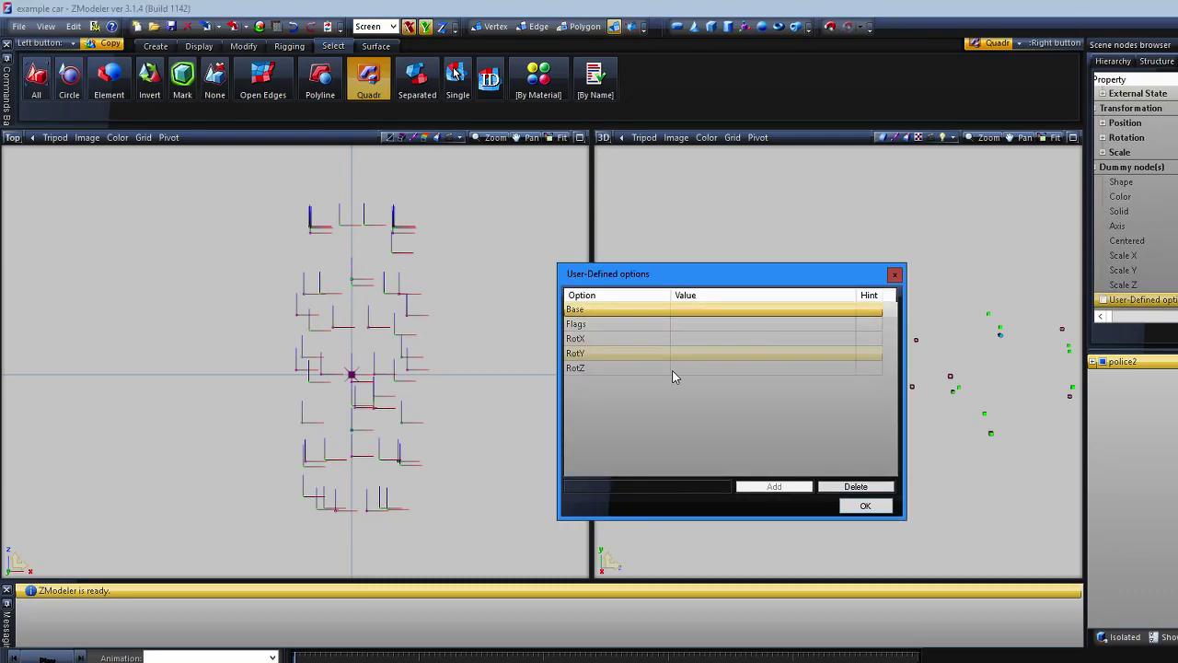
left_click(848, 493)
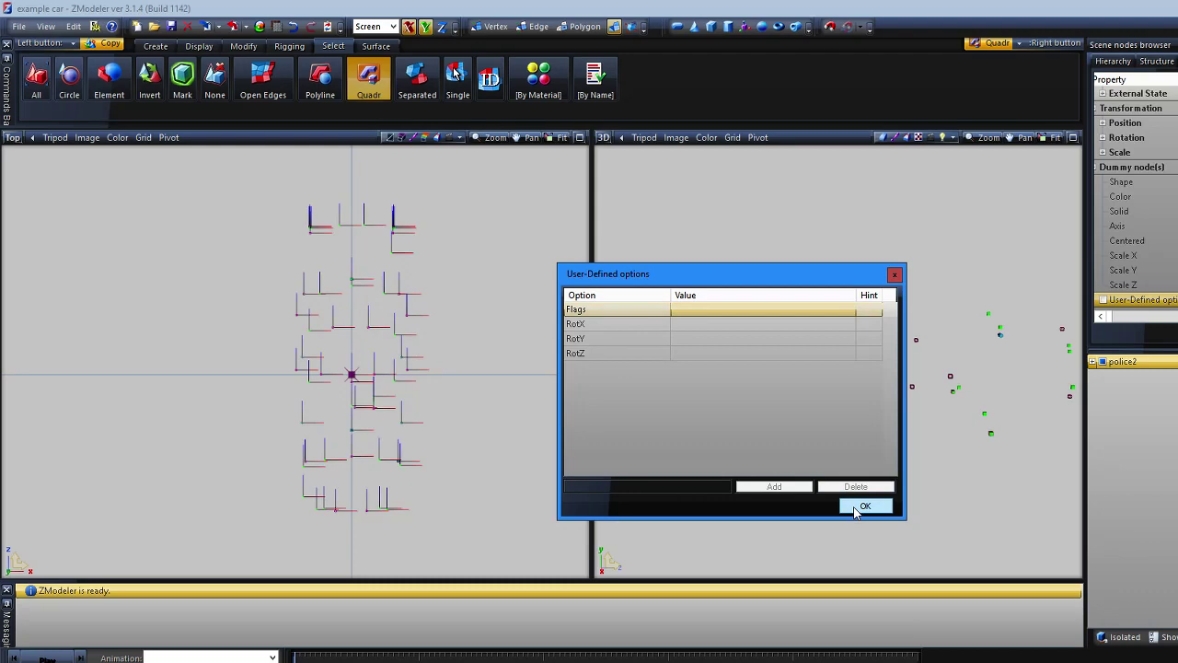
left_click(861, 507)
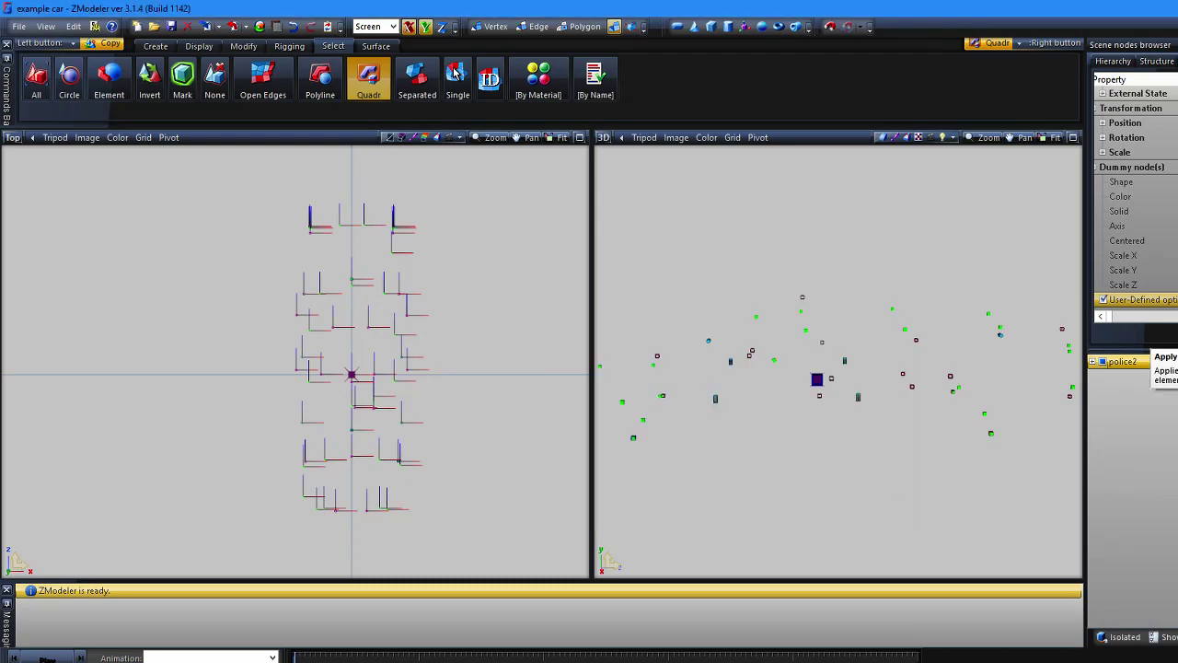
left_click(1175, 300)
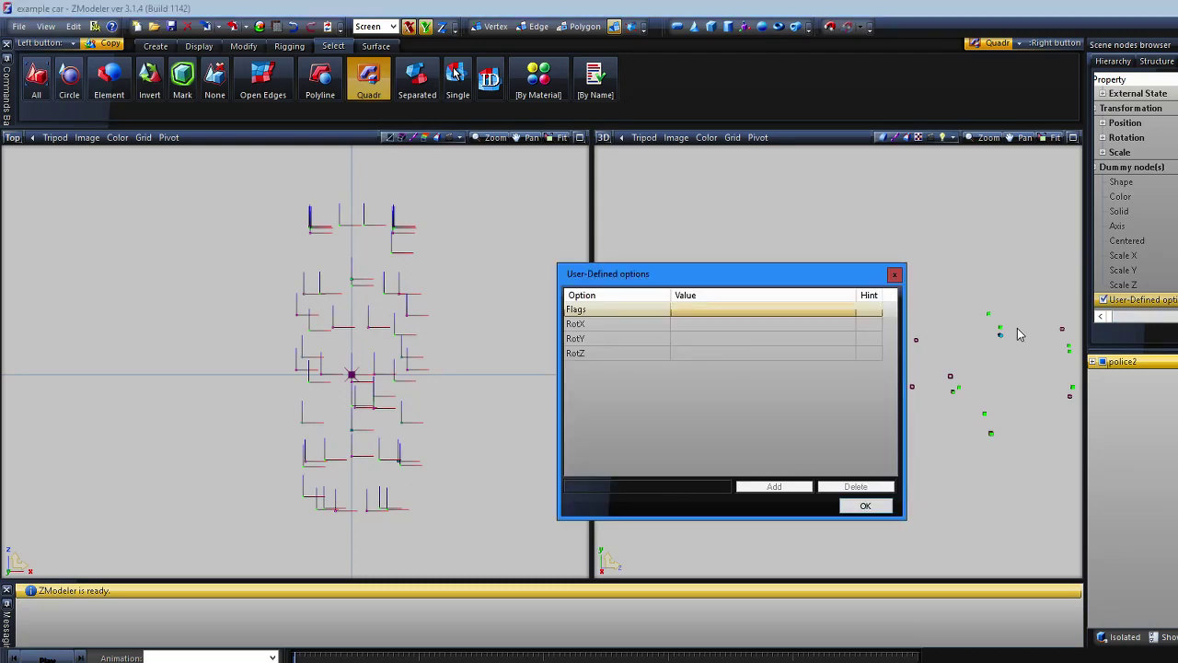
left_click(895, 275)
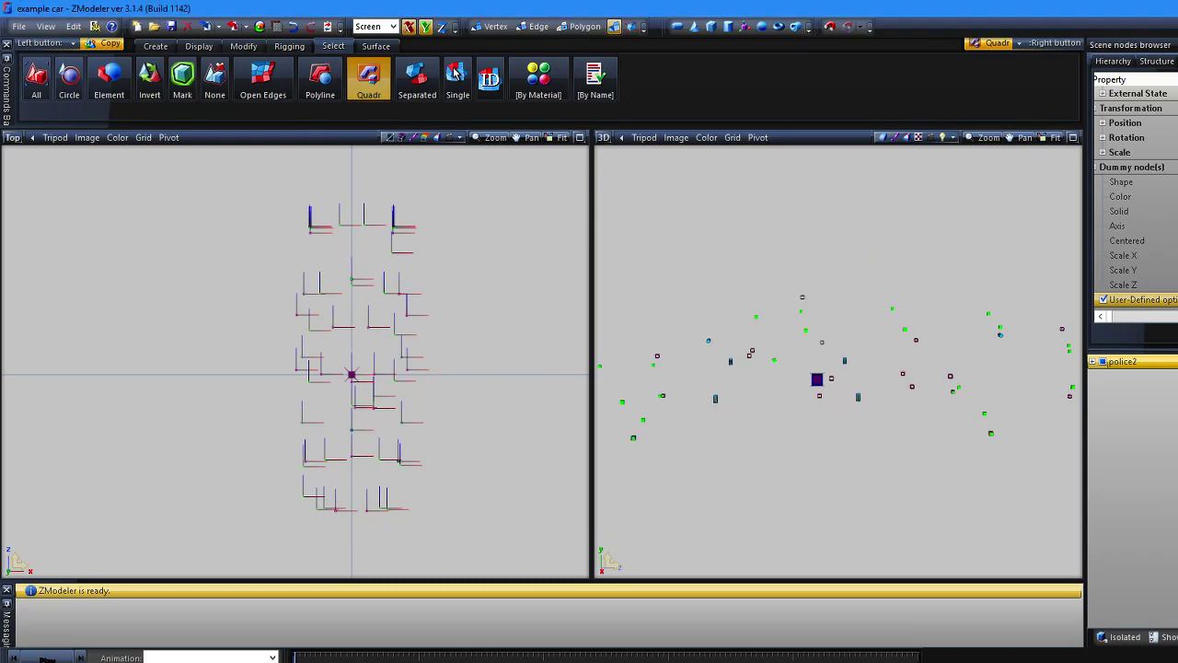
left_click(1167, 61)
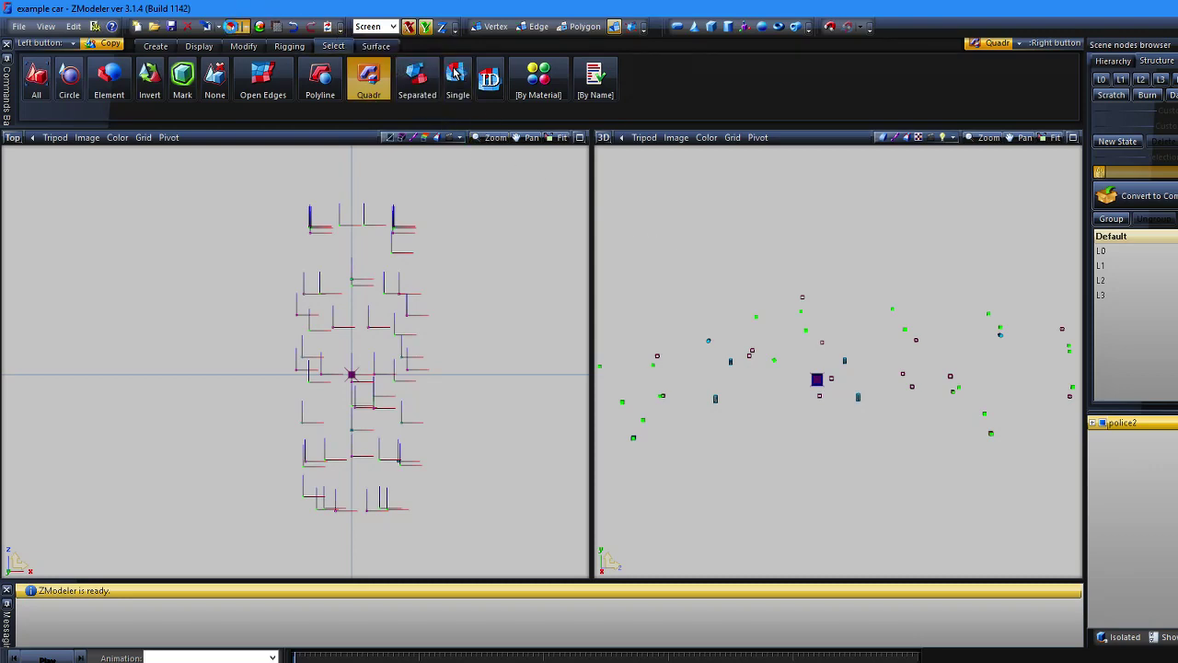
Step: Export the model as police2 in GTA Rage model format to the Youtube folder, with the Lock option off
key("ctrl+e")
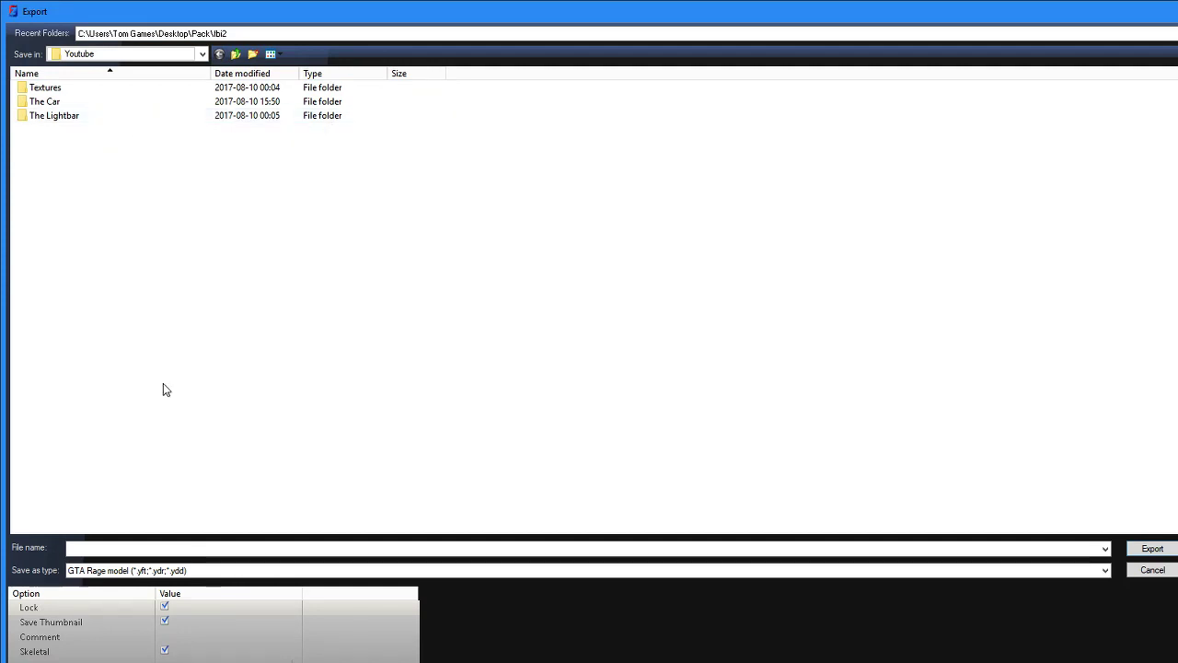
left_click(163, 606)
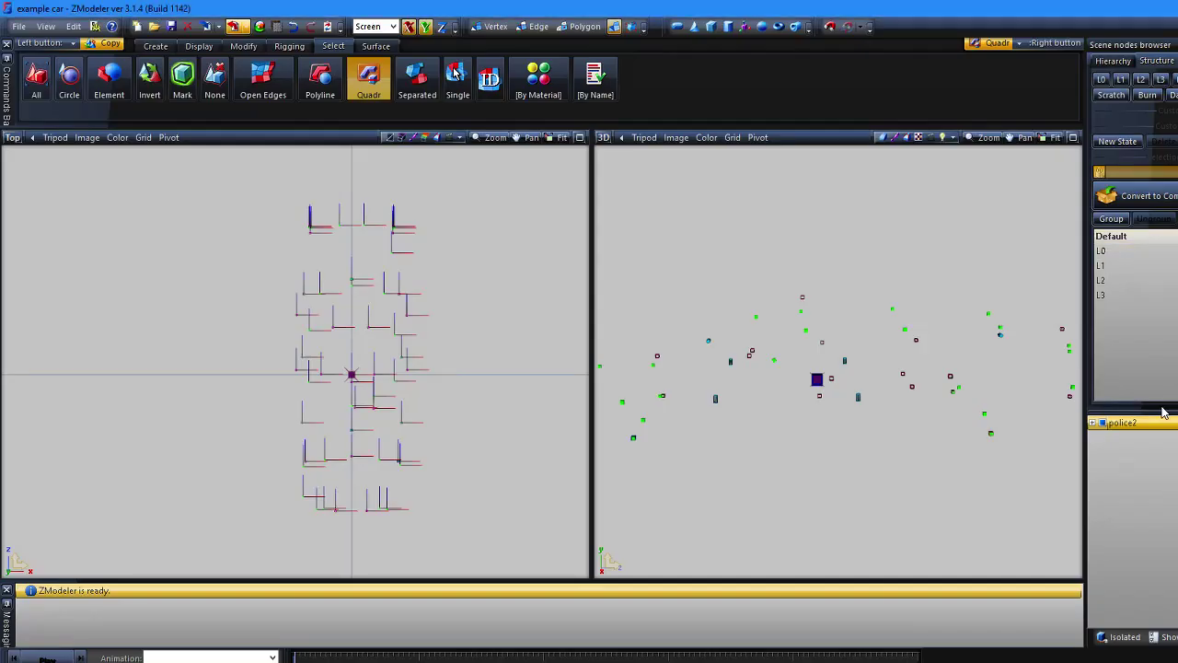
double_click(1160, 423)
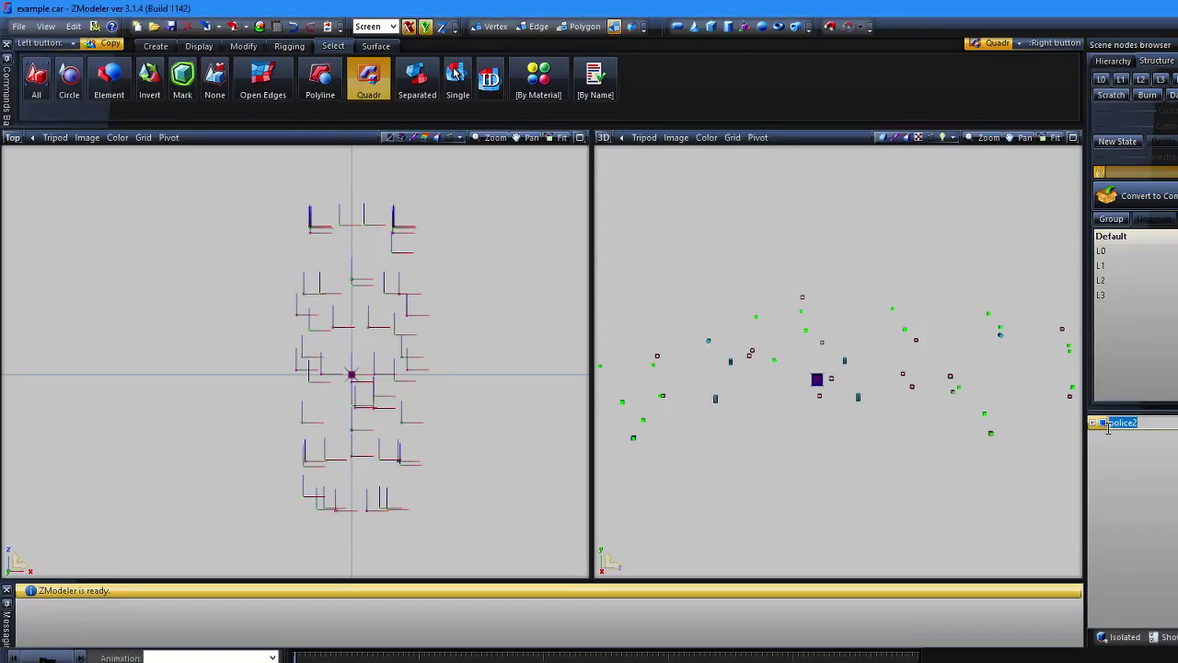
left_click(1137, 461)
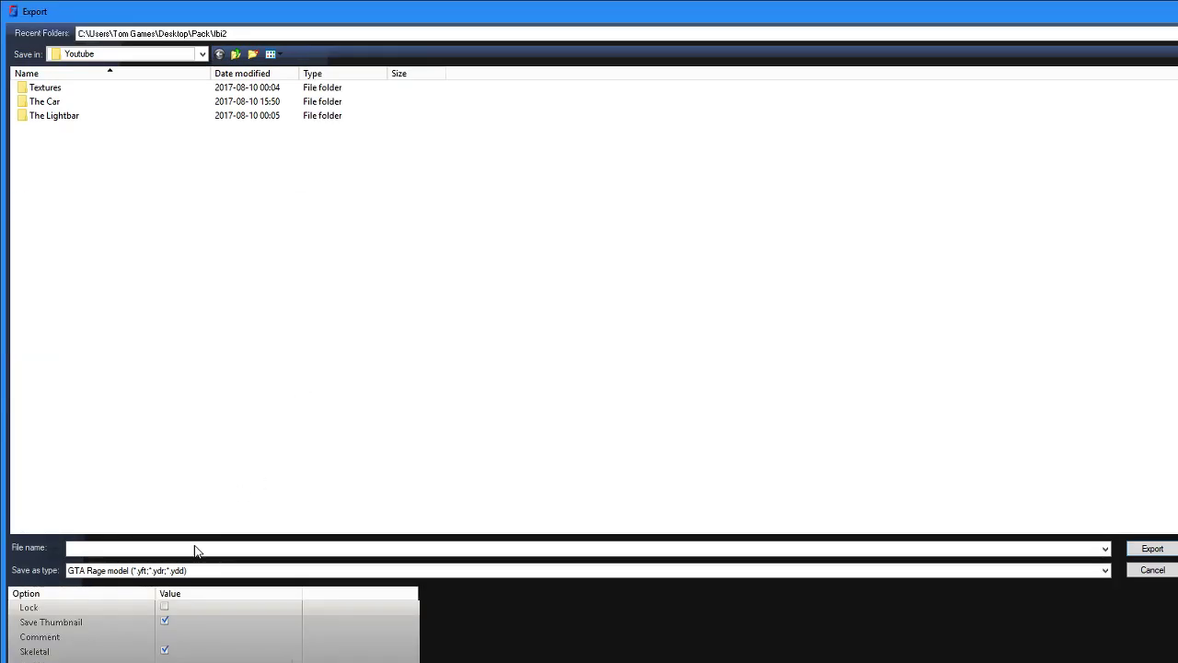
type("police2")
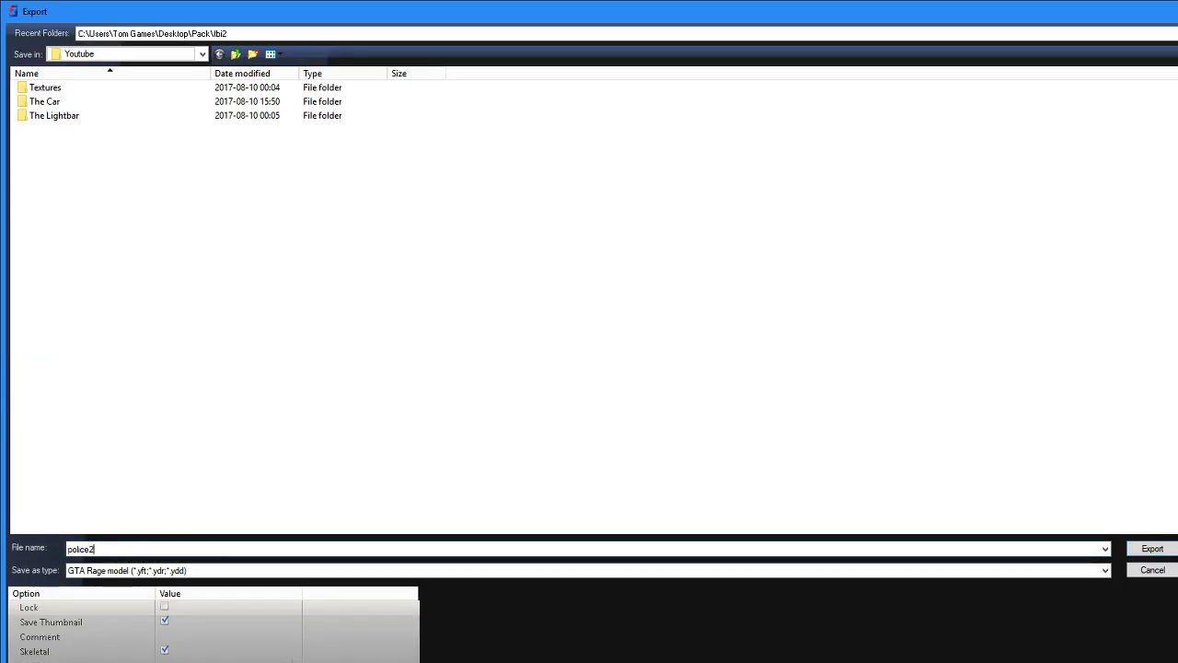
key("Return")
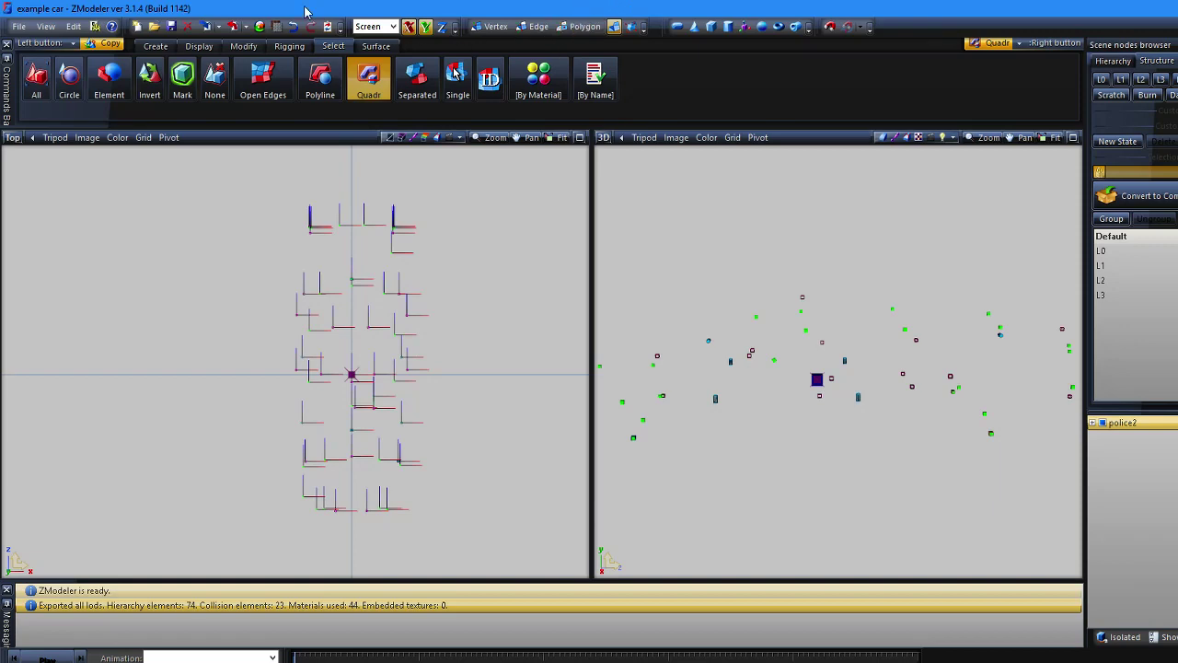
Step: Export the model again as police2_hi to the Youtube folder in GTA Rage model format
key("ctrl+e")
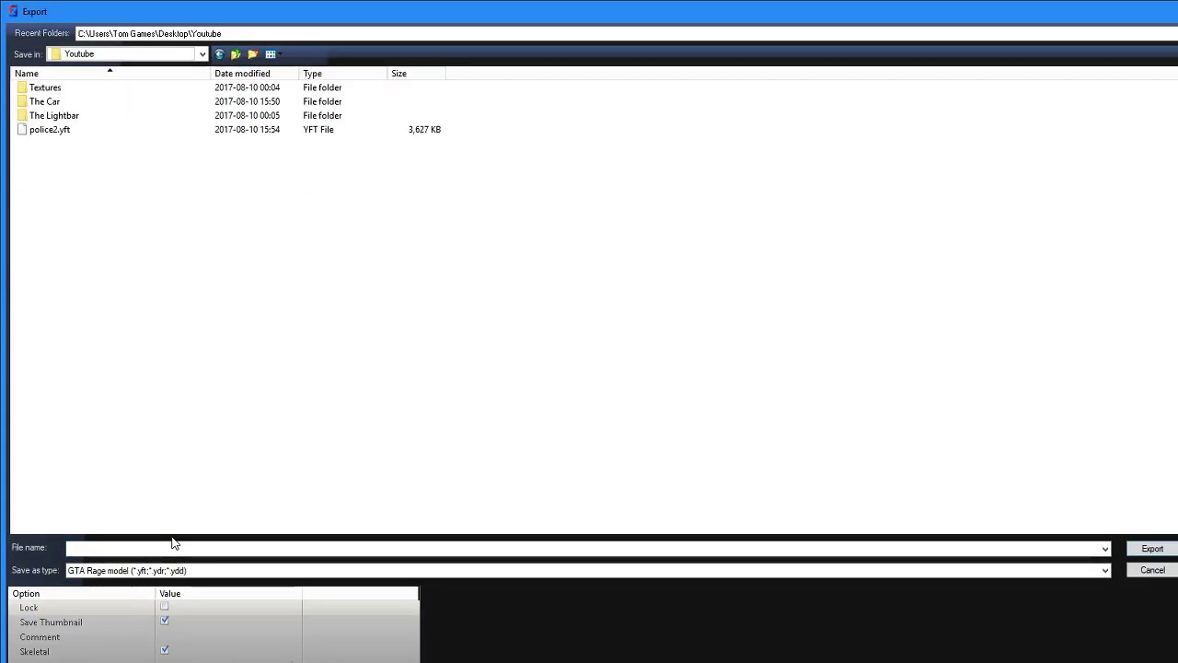
left_click(171, 550)
type("polic")
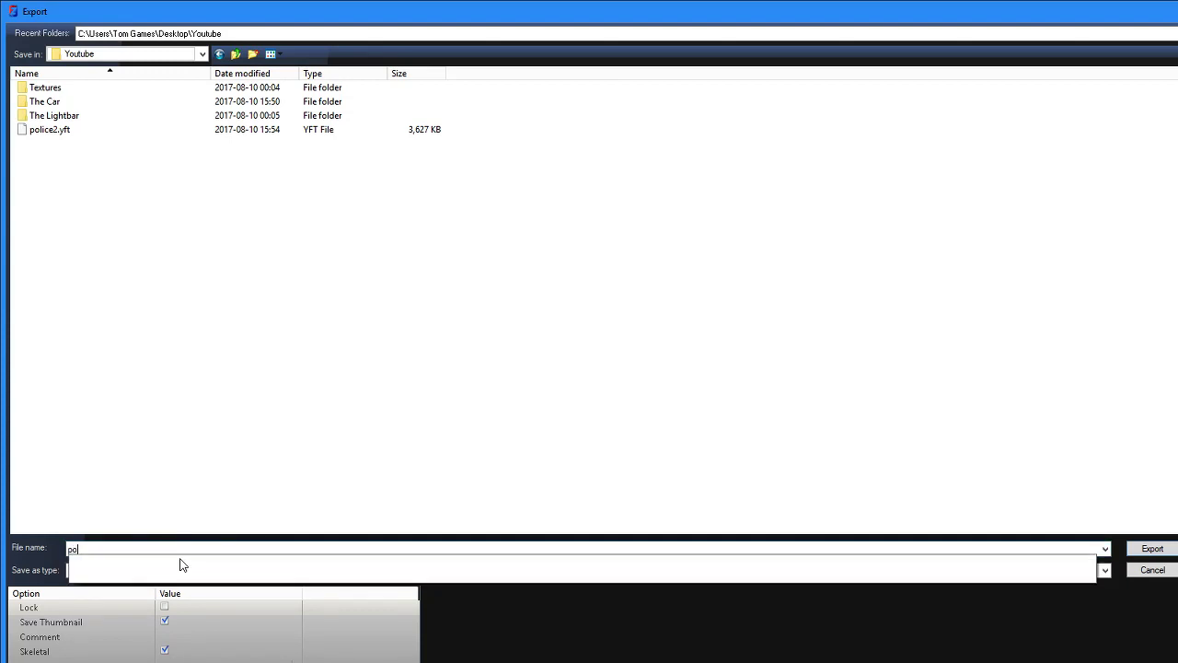
type("e2_hi")
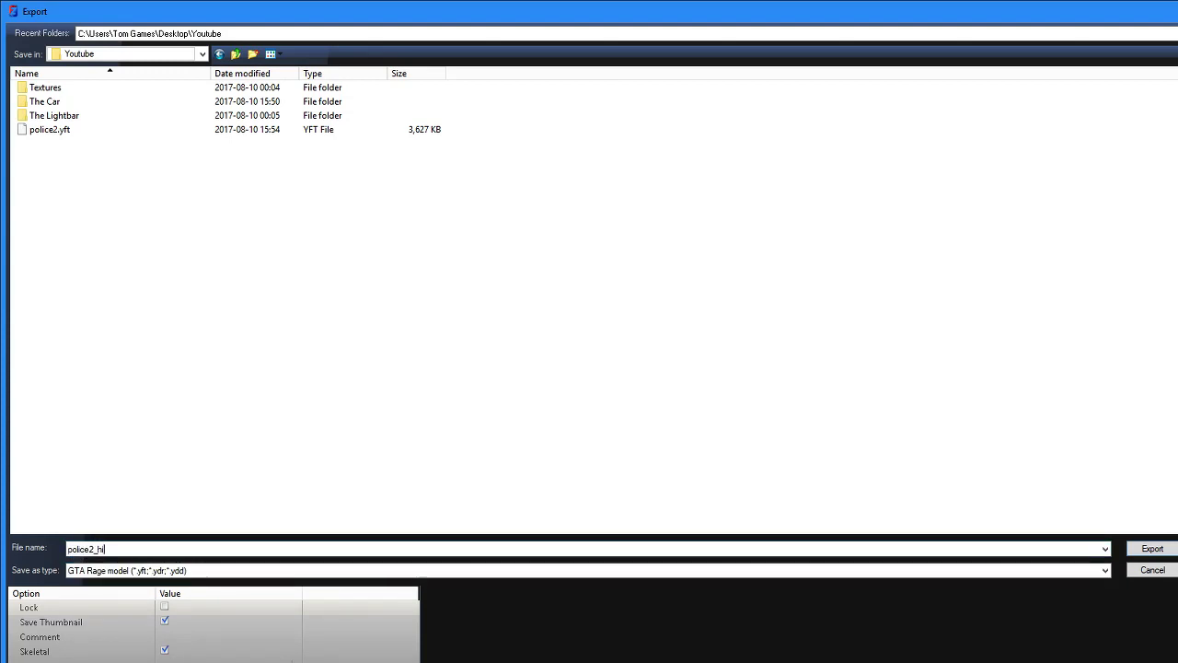
key("Return")
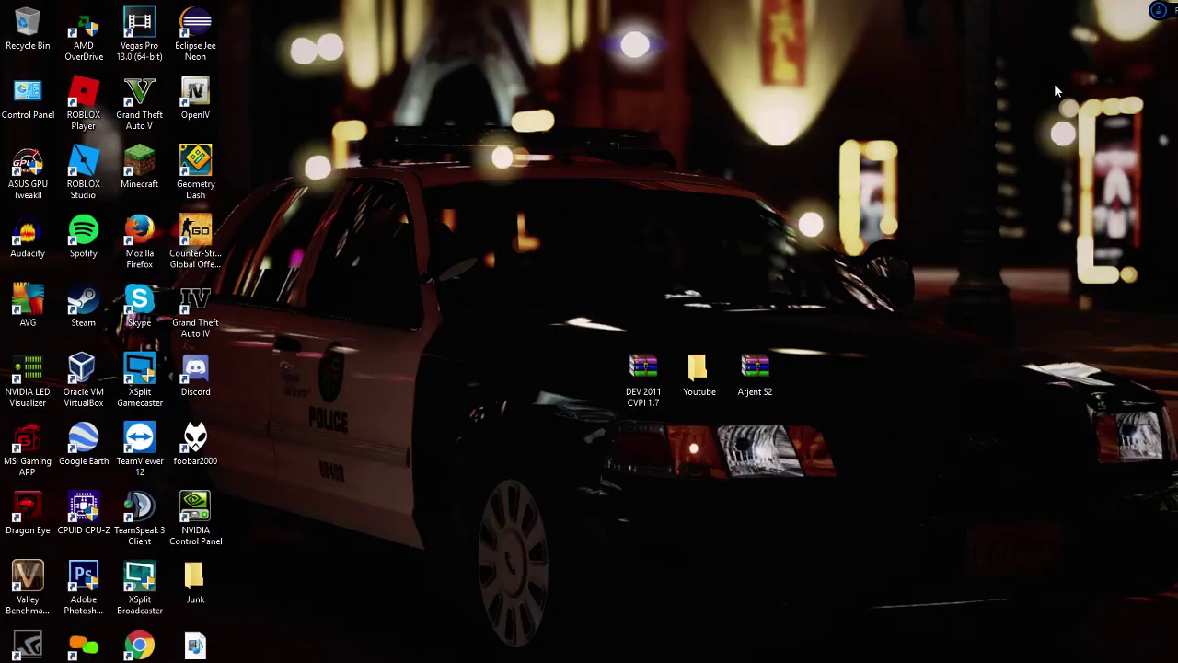
Step: Switch to File Explorer and copy police.ytd from The Car folder into the Youtube folder
left_click(267, 661)
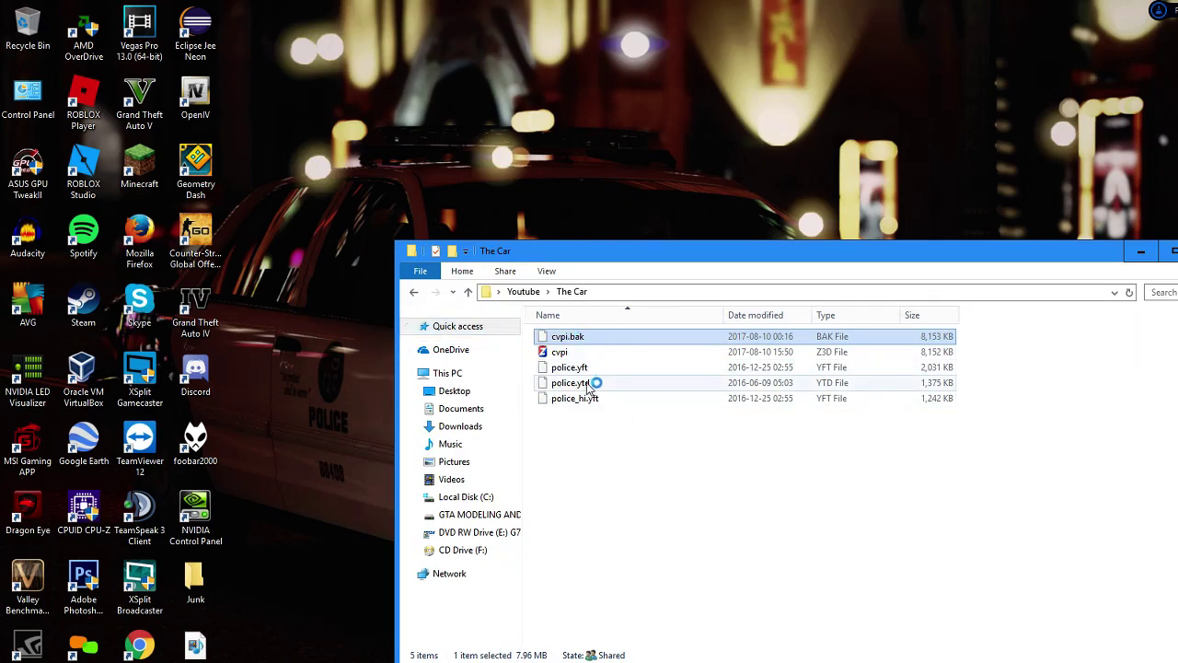
left_click_drag(599, 451, 574, 365)
left_click(578, 383)
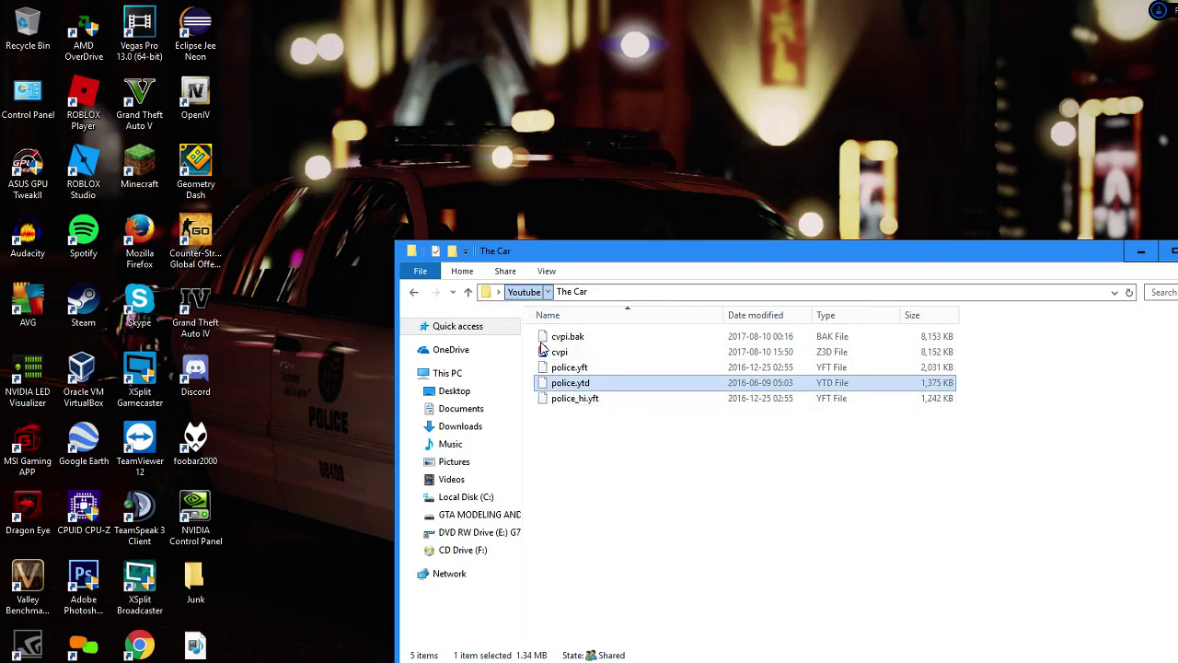
key("BackSpace")
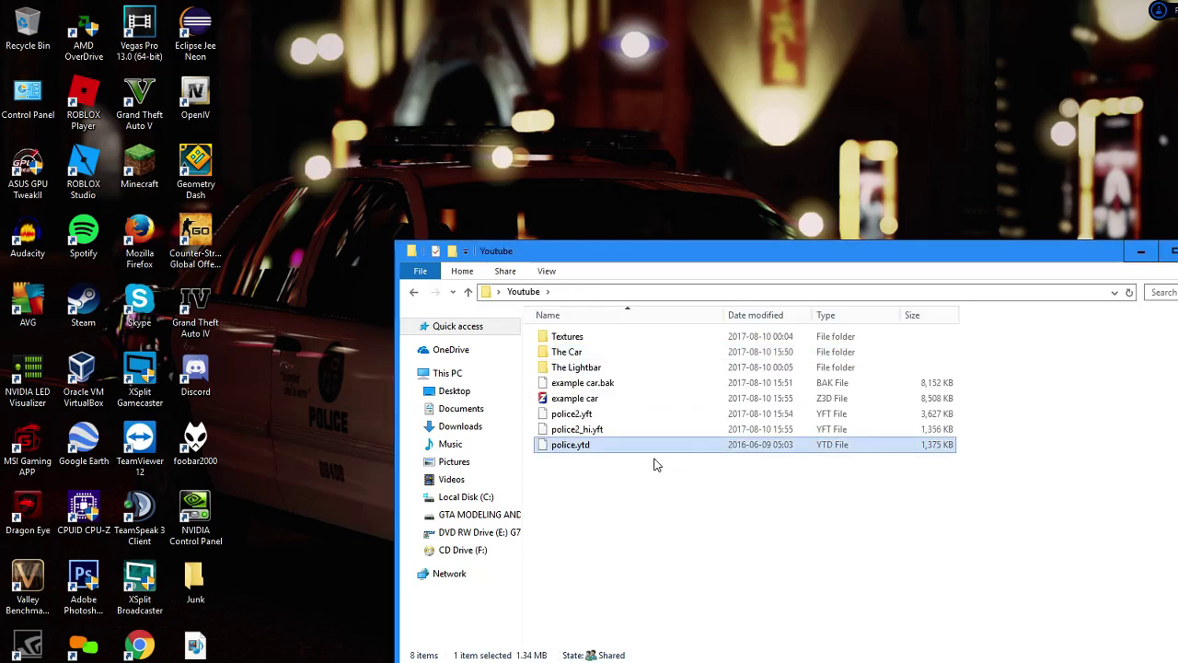
Step: Delete the backup file example car.bak from the Youtube folder
left_click(589, 385)
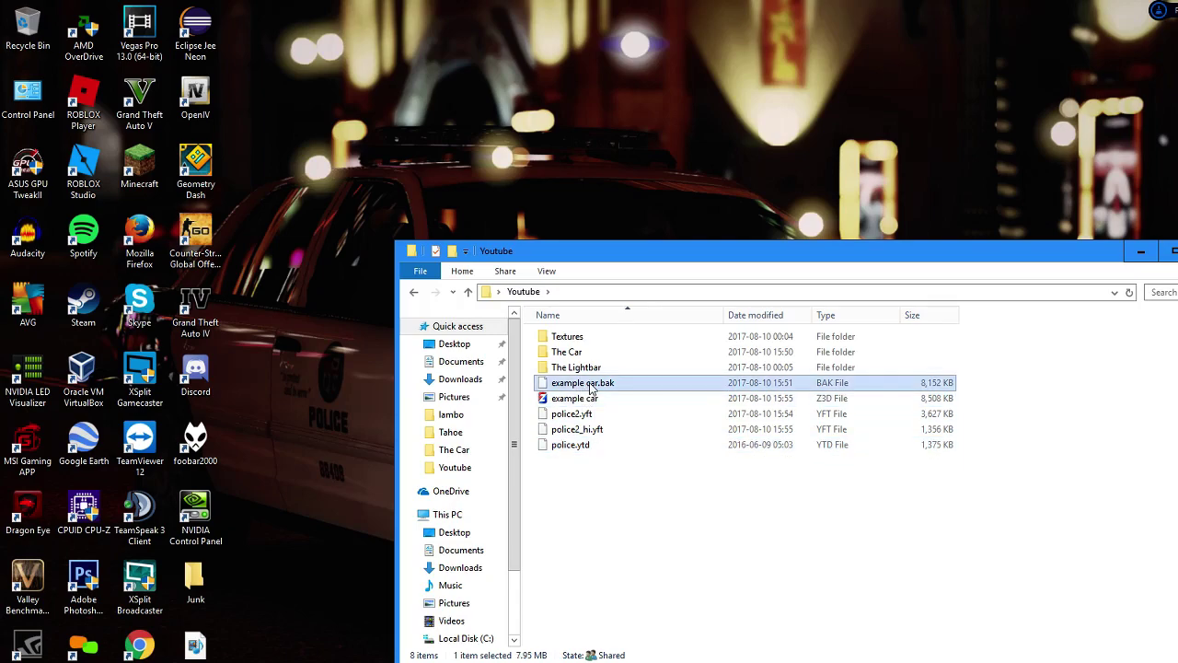
key("Delete")
key("Return")
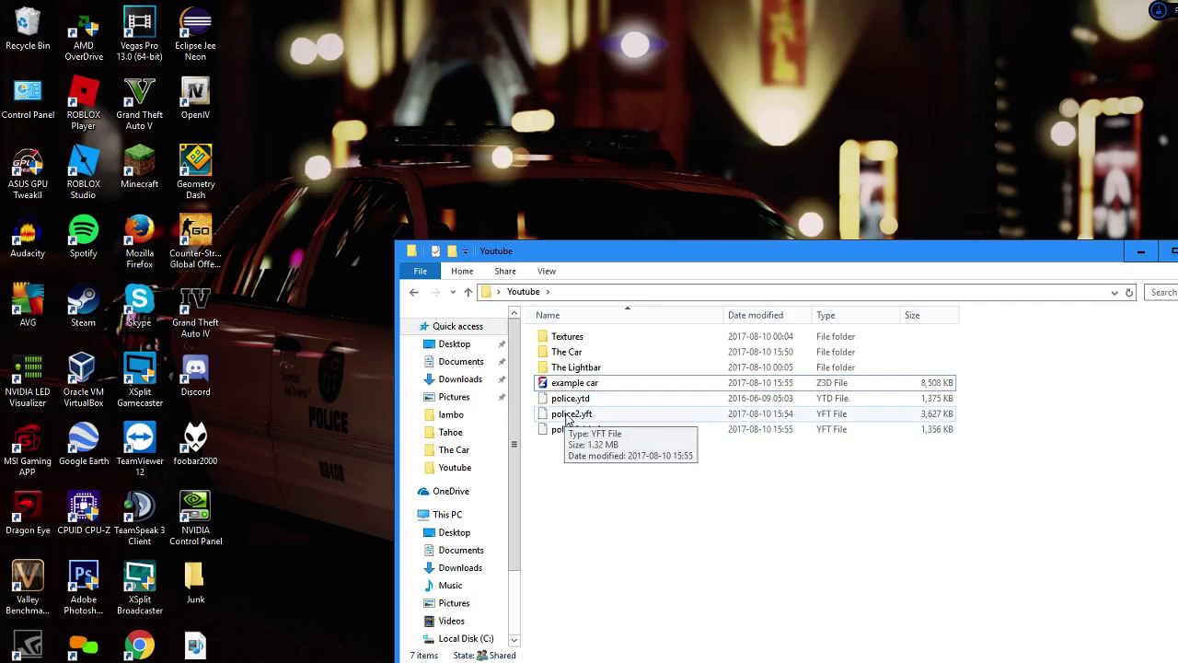
Step: Rename the copied police.ytd texture file in the Youtube folder as police2.ytd
double_click(576, 399)
key("shift+F10")
left_click(635, 364)
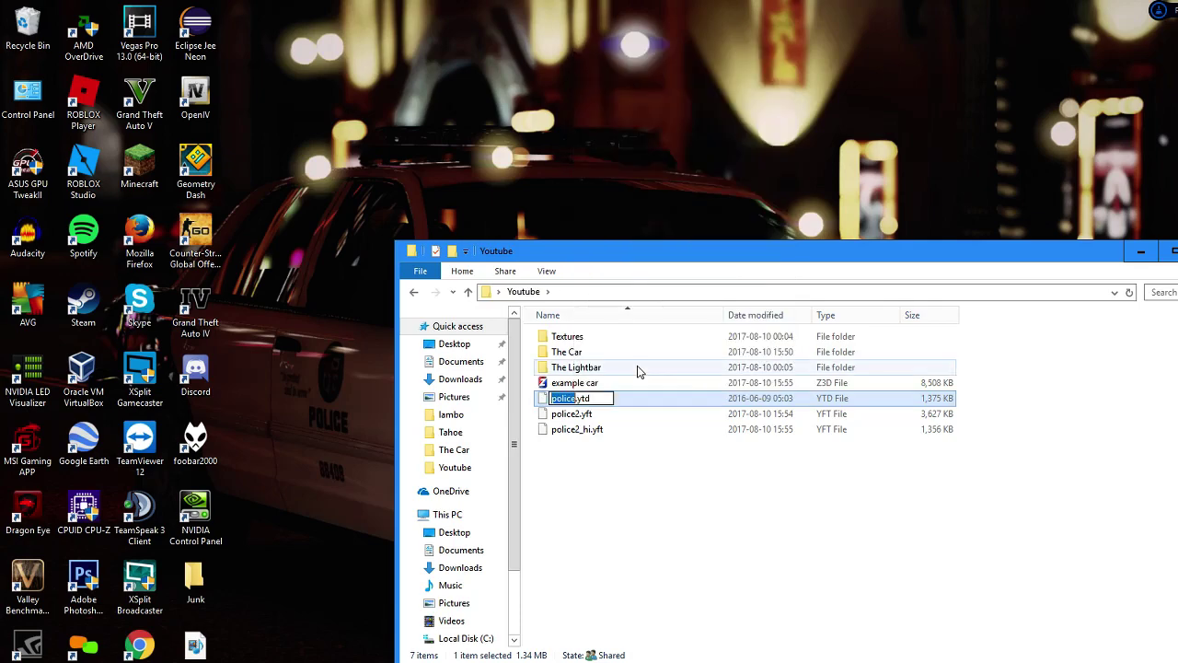
type("pol")
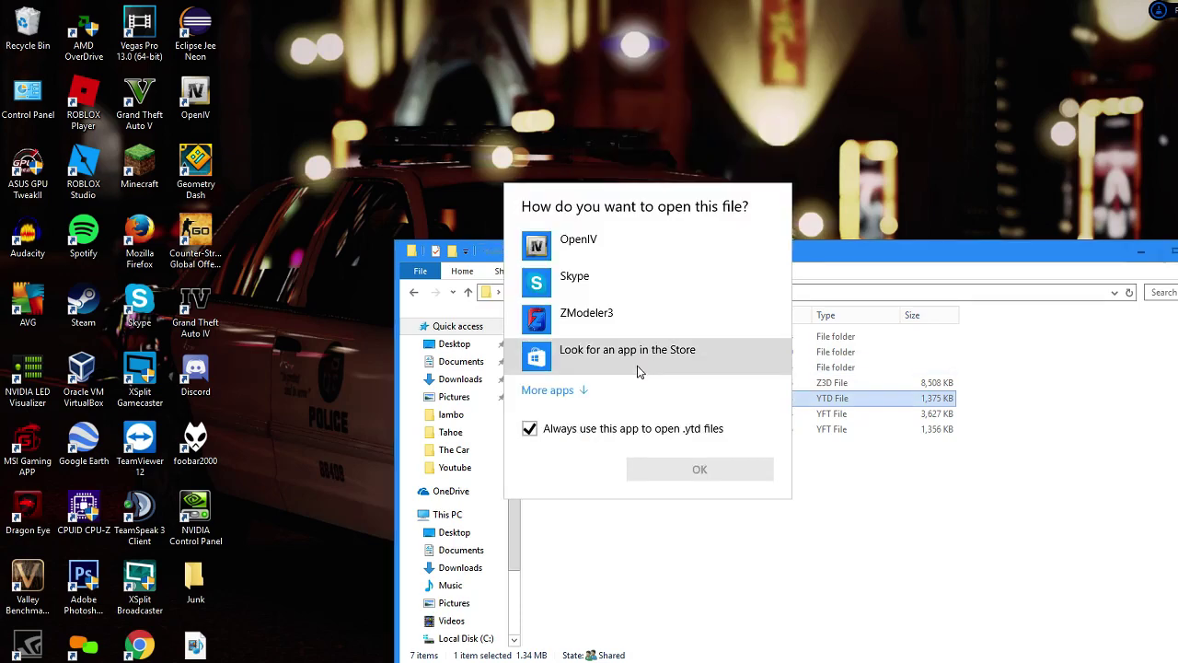
left_click(845, 599)
right_click(629, 398)
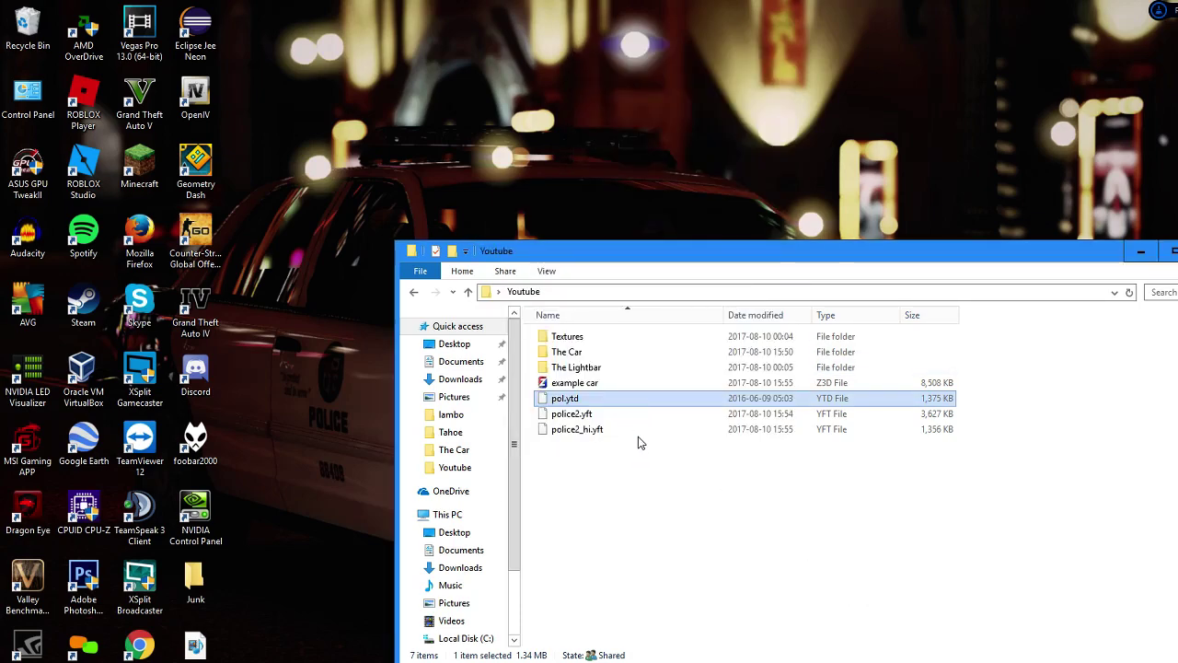
left_click(670, 365)
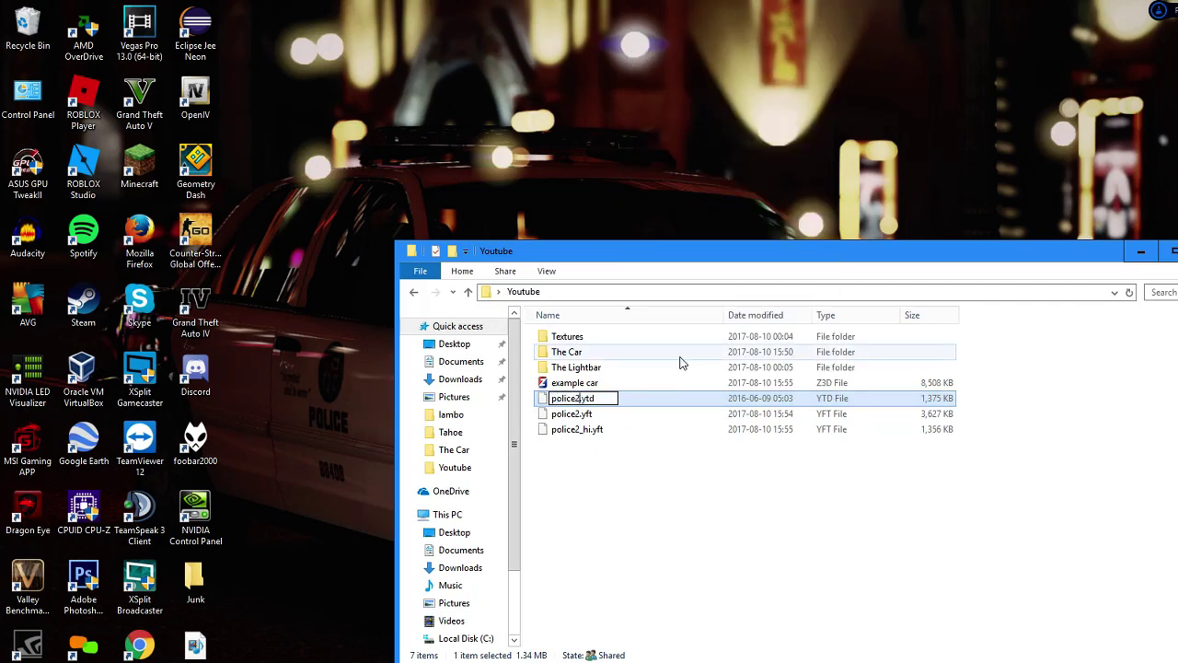
key("Return")
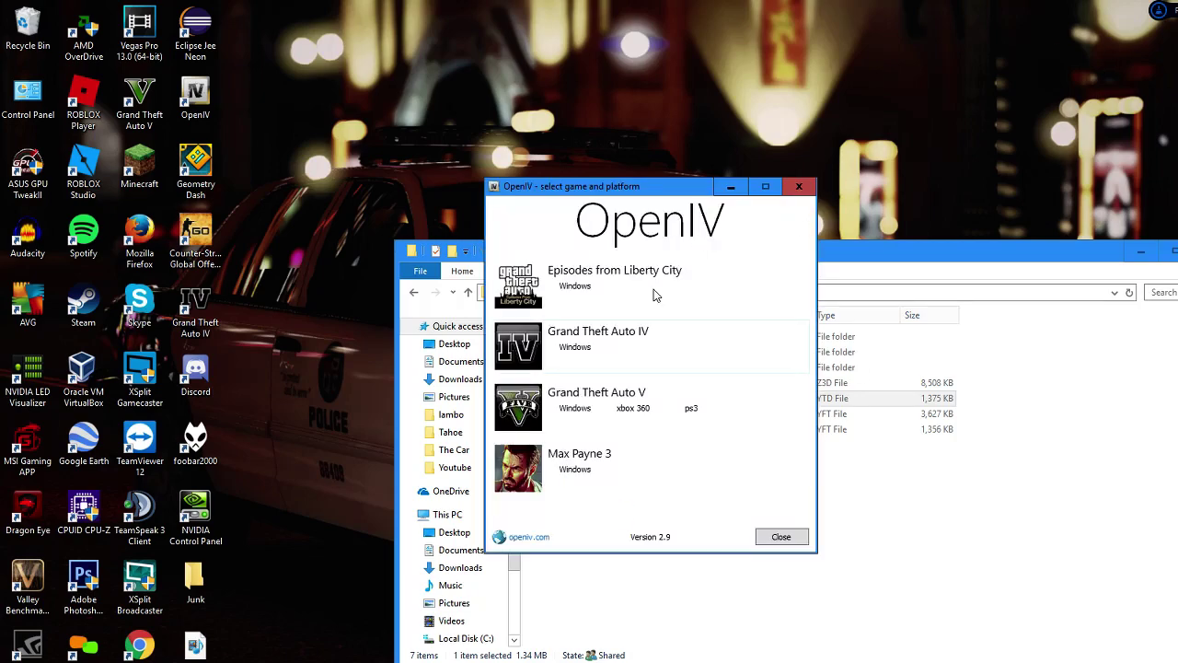
Step: Switch to OpenIV and load the Windows version of Grand Theft Auto V
left_click(594, 413)
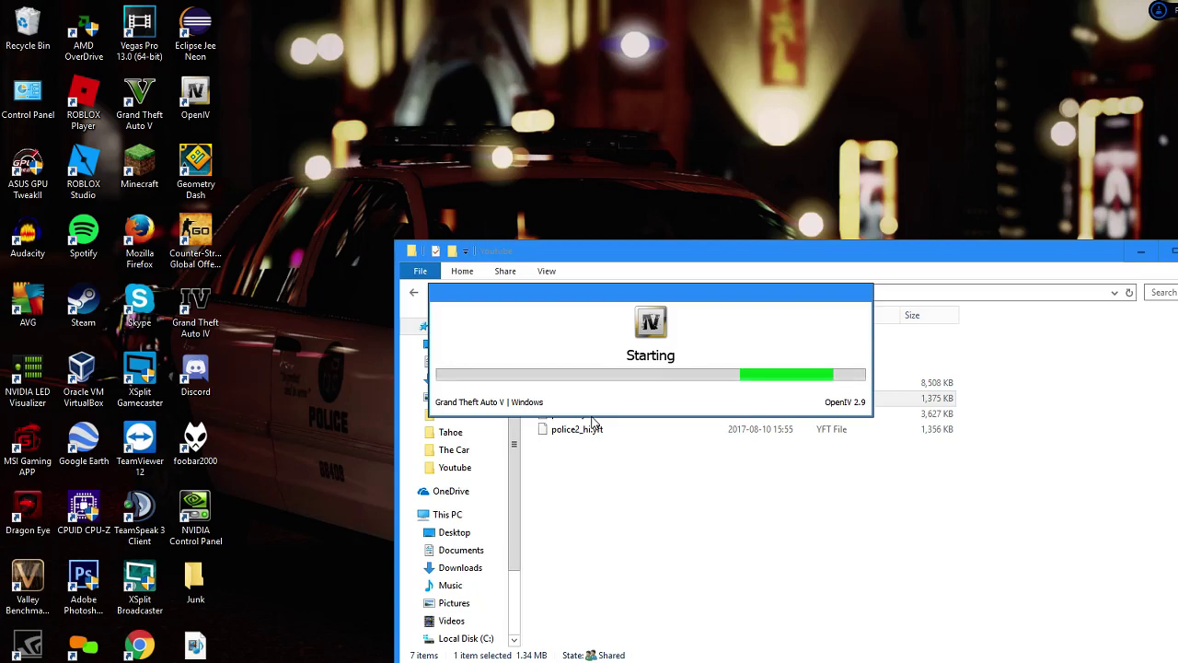
left_click(788, 662)
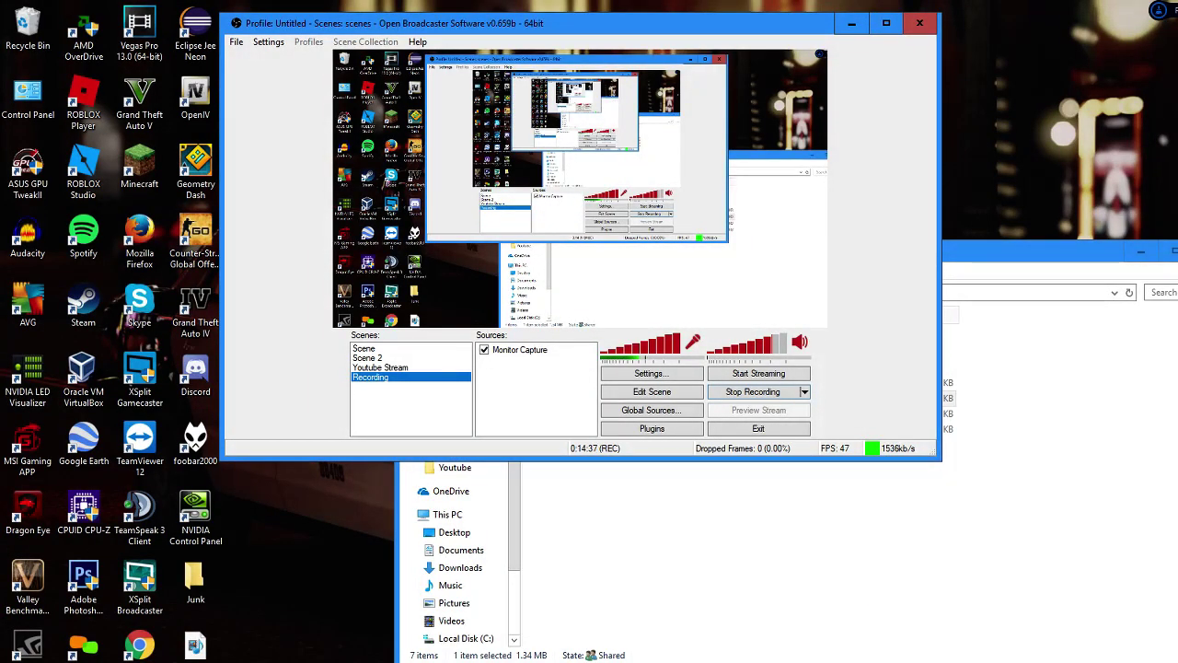
left_click(787, 662)
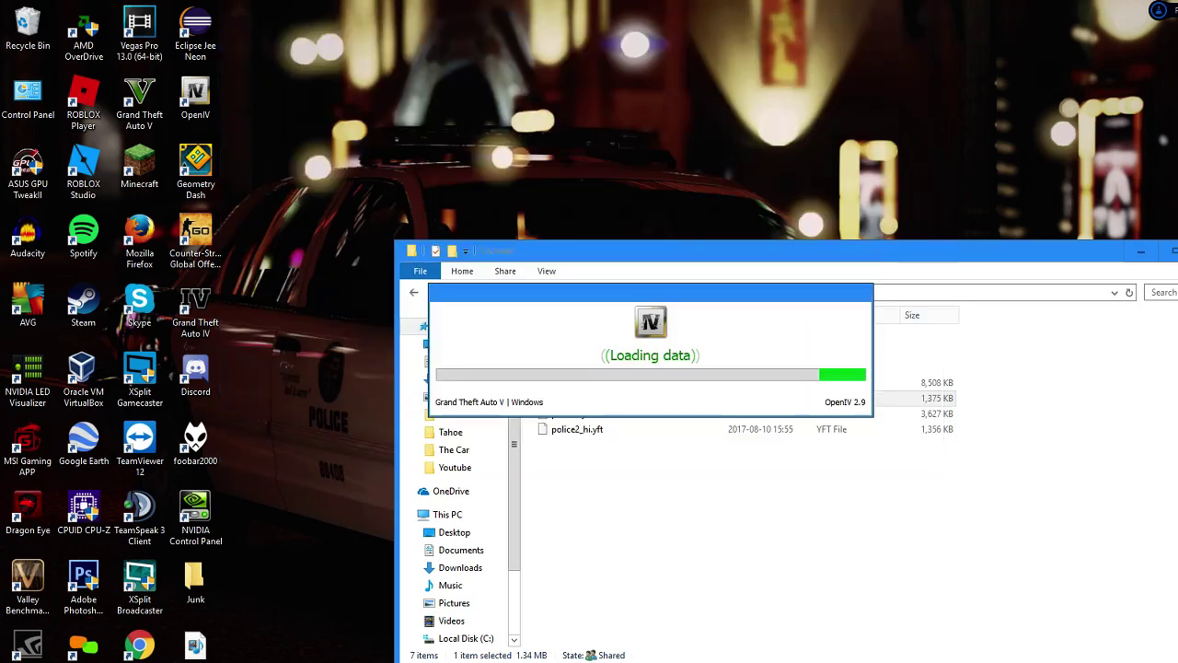
mouse_move(270, 662)
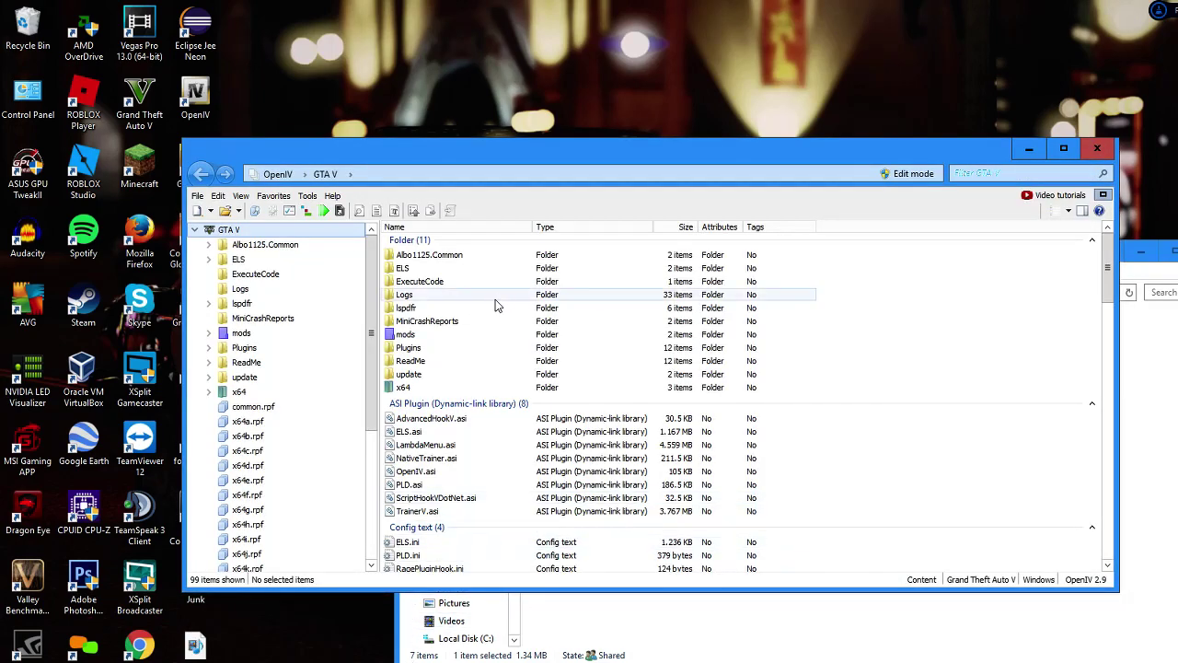
Step: Open the patchday15ng vehicles.rpf archive in the mods folder through the Patchday15 Cars favorite
left_click(433, 336)
double_click(432, 336)
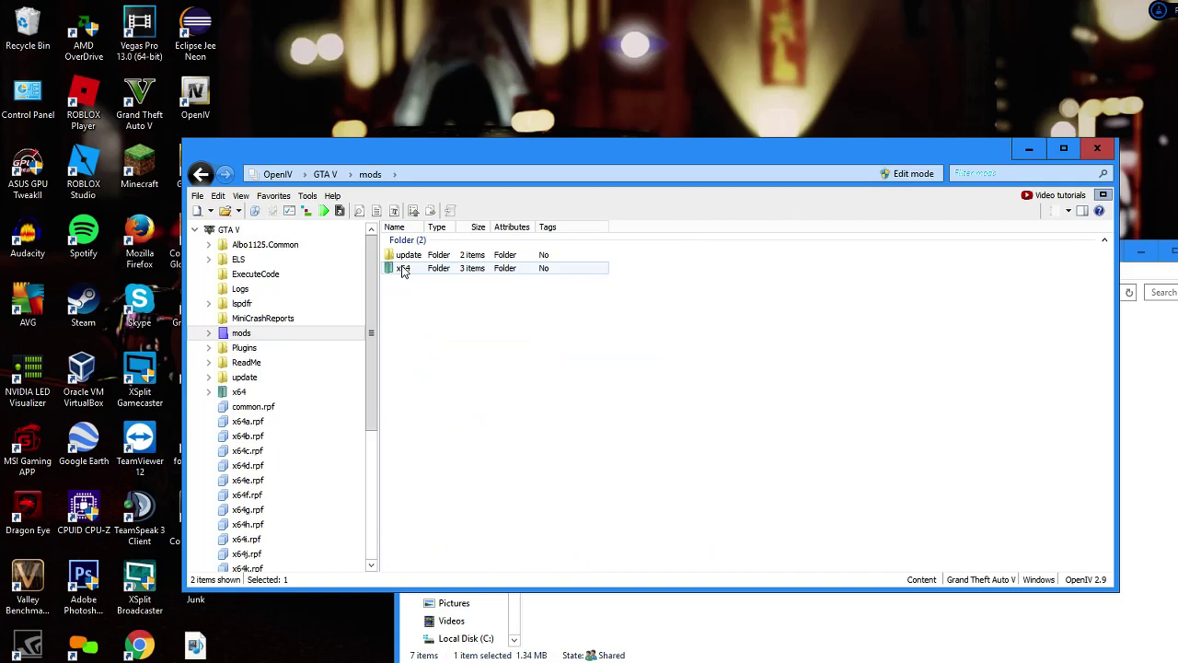
double_click(397, 255)
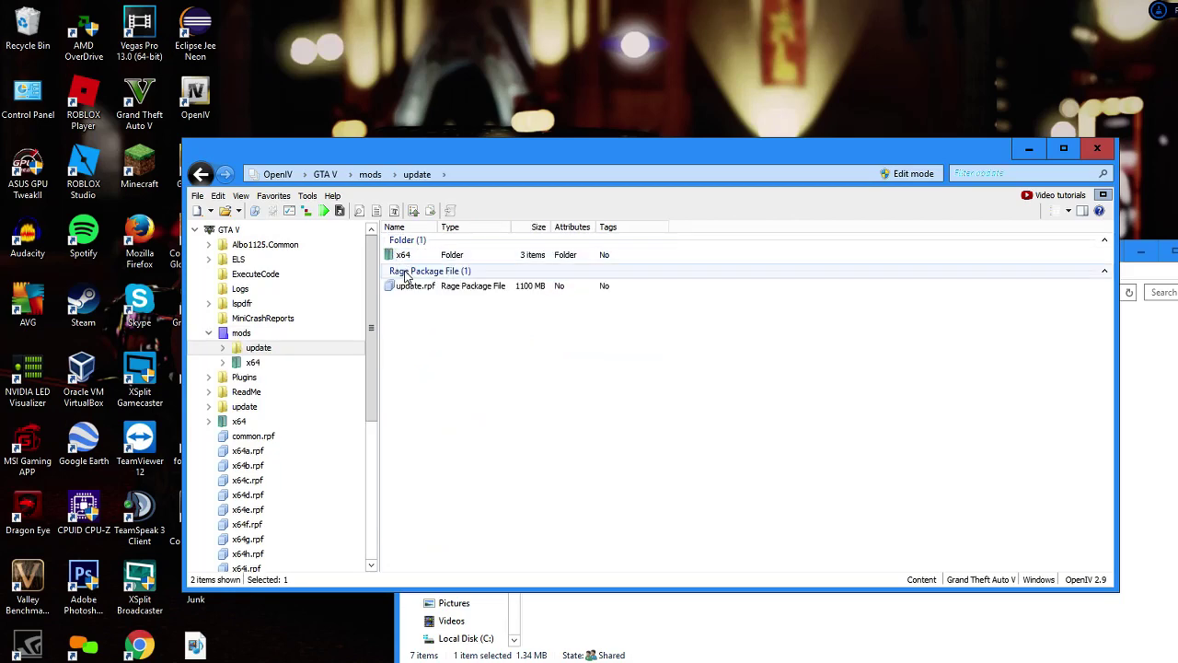
left_click(273, 195)
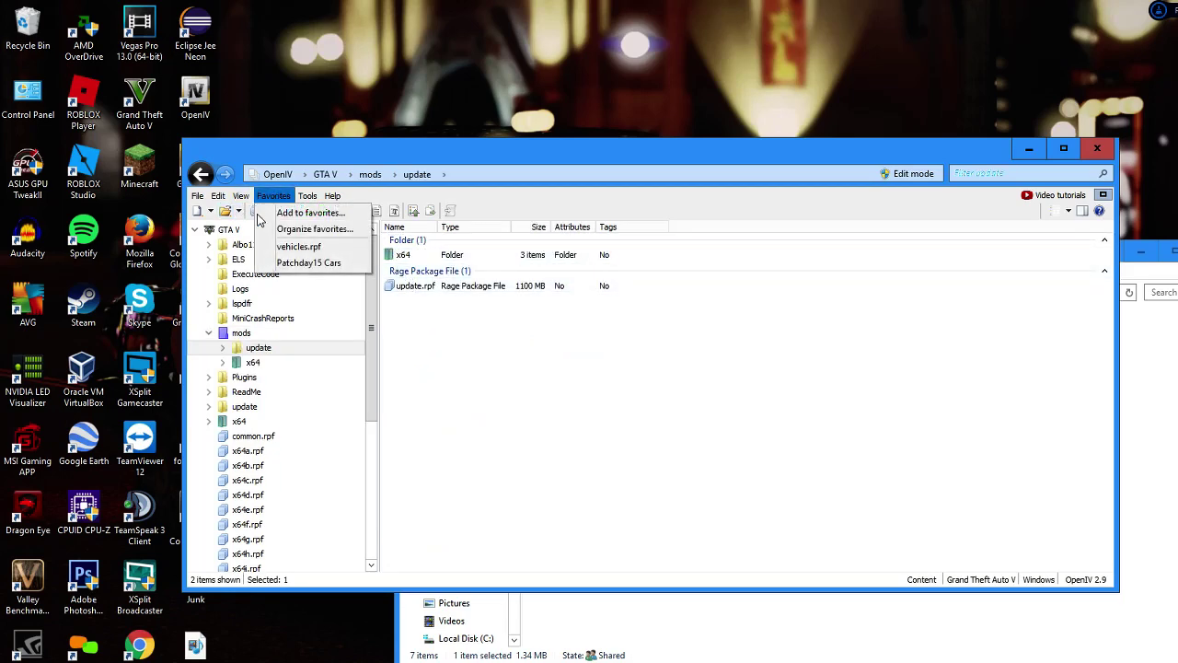
left_click(289, 264)
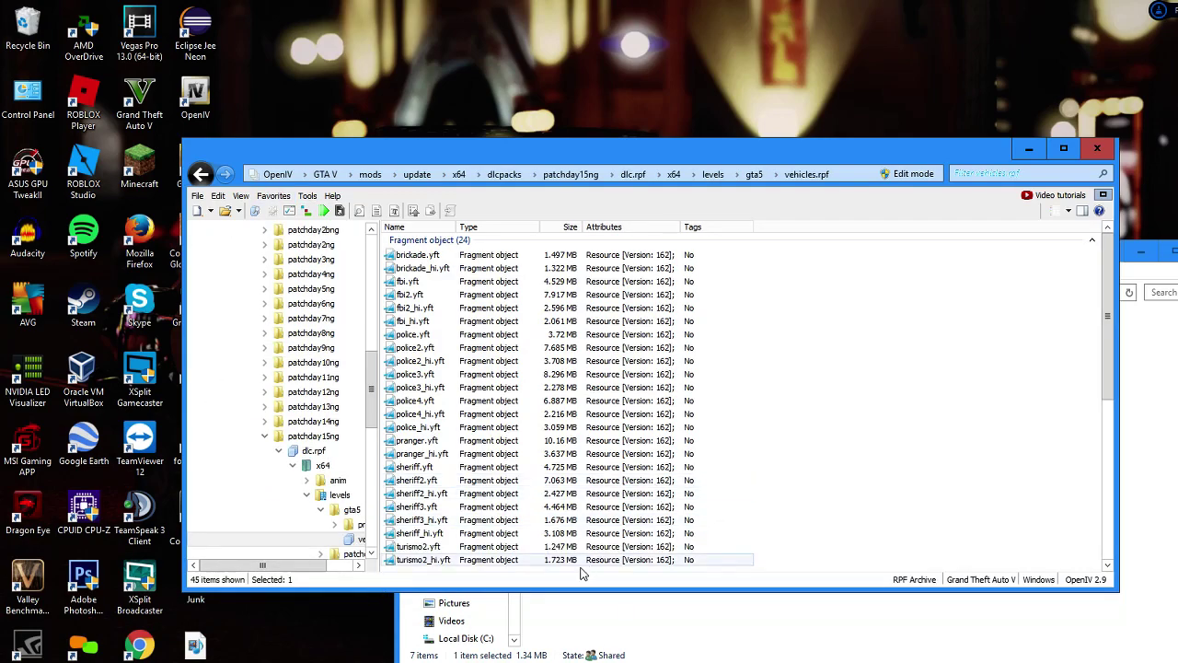
Step: Select police2.ytd, police2.yft and police2_hi.yft in the Youtube folder and try to add them to vehicles.rpf
left_click(667, 639)
left_click(568, 402)
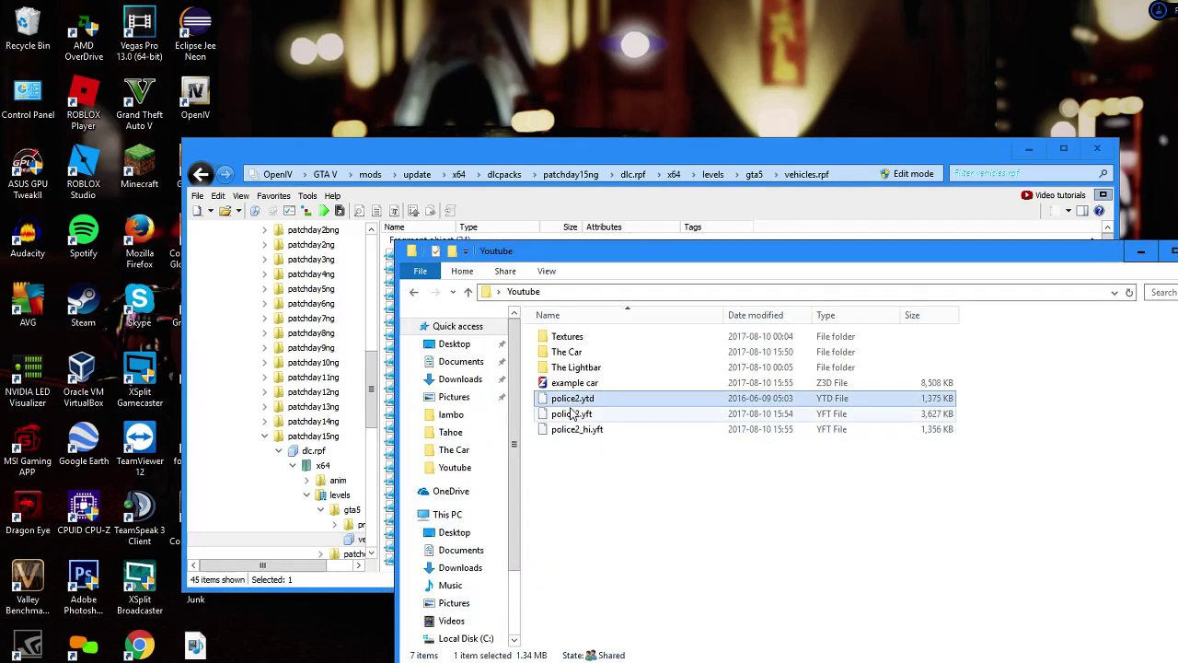
left_click(570, 415, "ctrl")
left_click(565, 432, "ctrl")
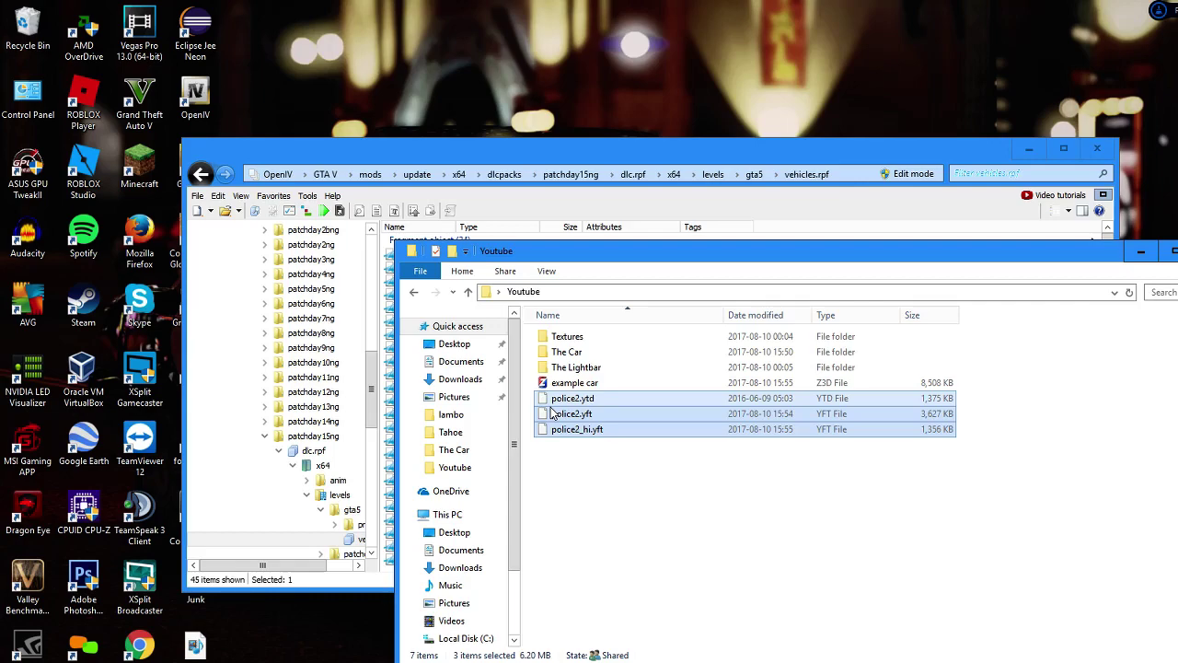
left_click_drag(553, 414, 494, 197)
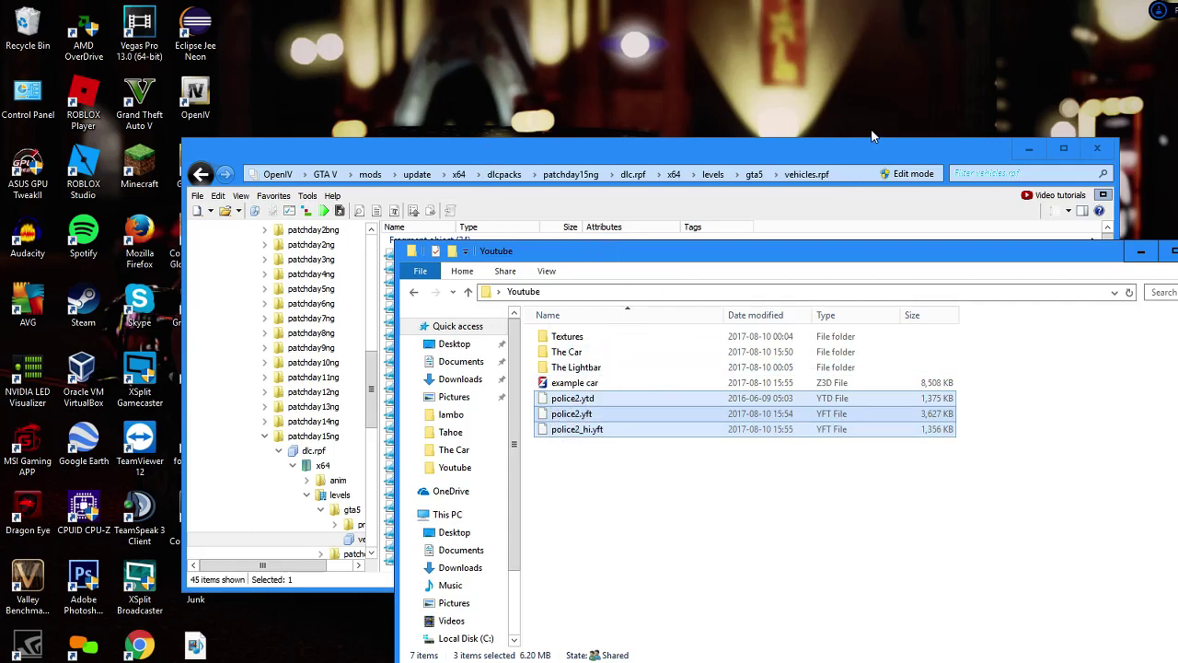
Step: Enable edit mode in OpenIV and add the three selected police2 files from the Youtube folder to vehicles.rpf
left_click(910, 174)
left_click(689, 410)
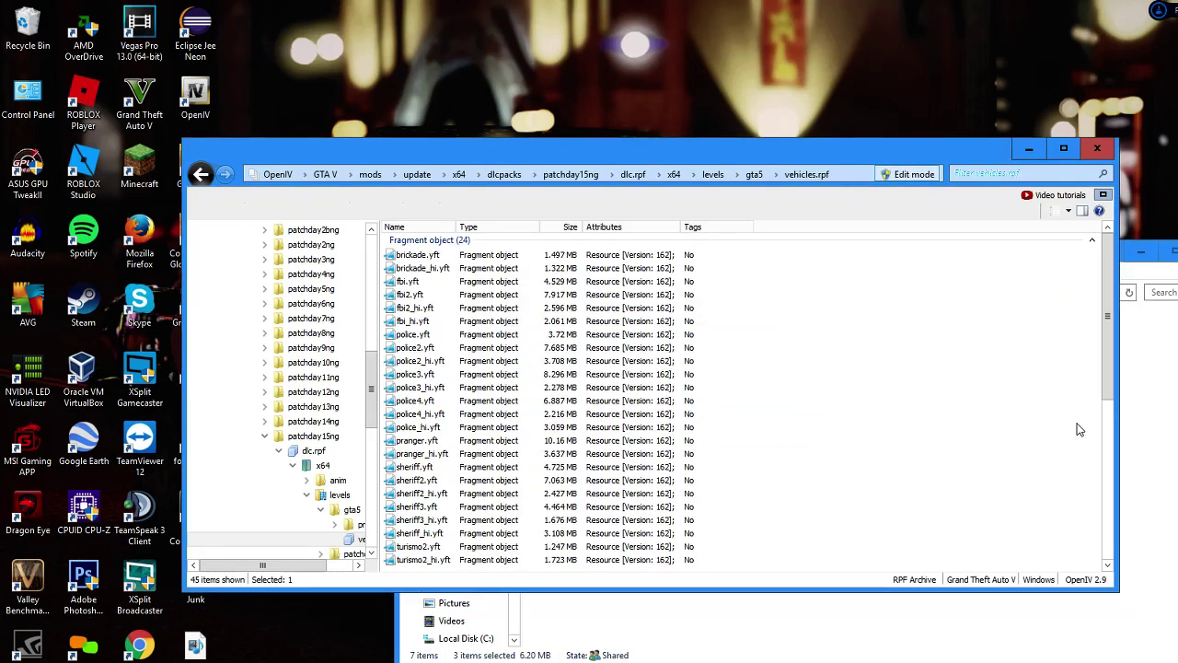
left_click(1173, 422)
left_click_drag(703, 414, 805, 379)
left_click_drag(695, 467, 586, 397)
left_click_drag(597, 425, 565, 163)
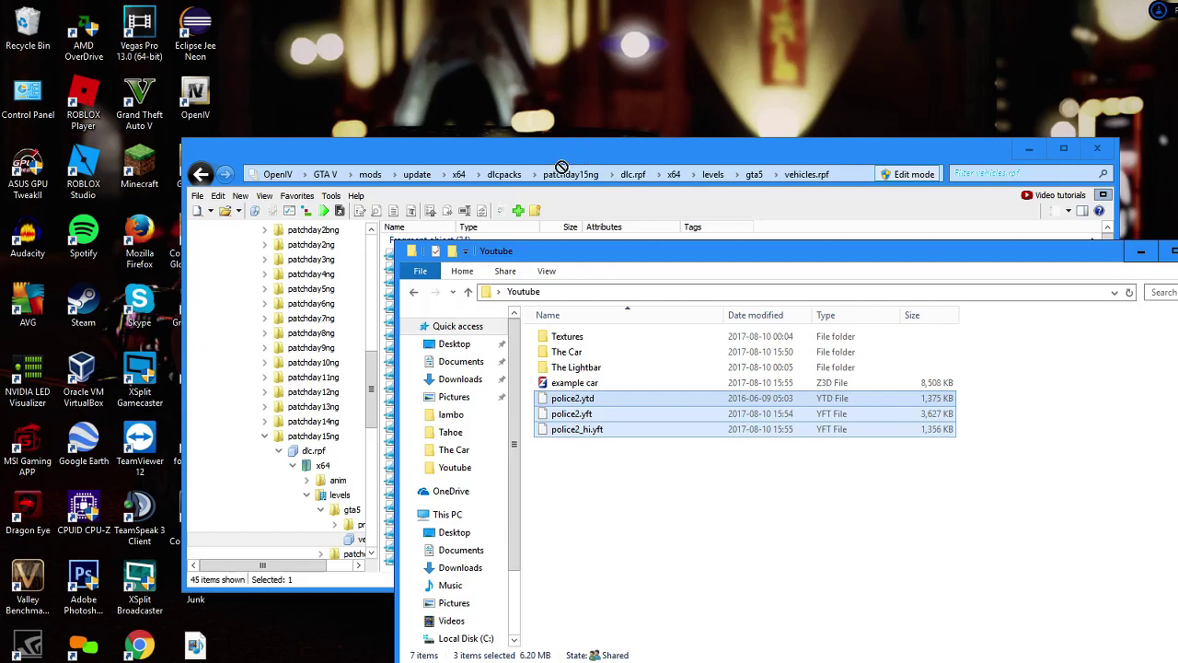
left_click_drag(384, 246, 380, 241)
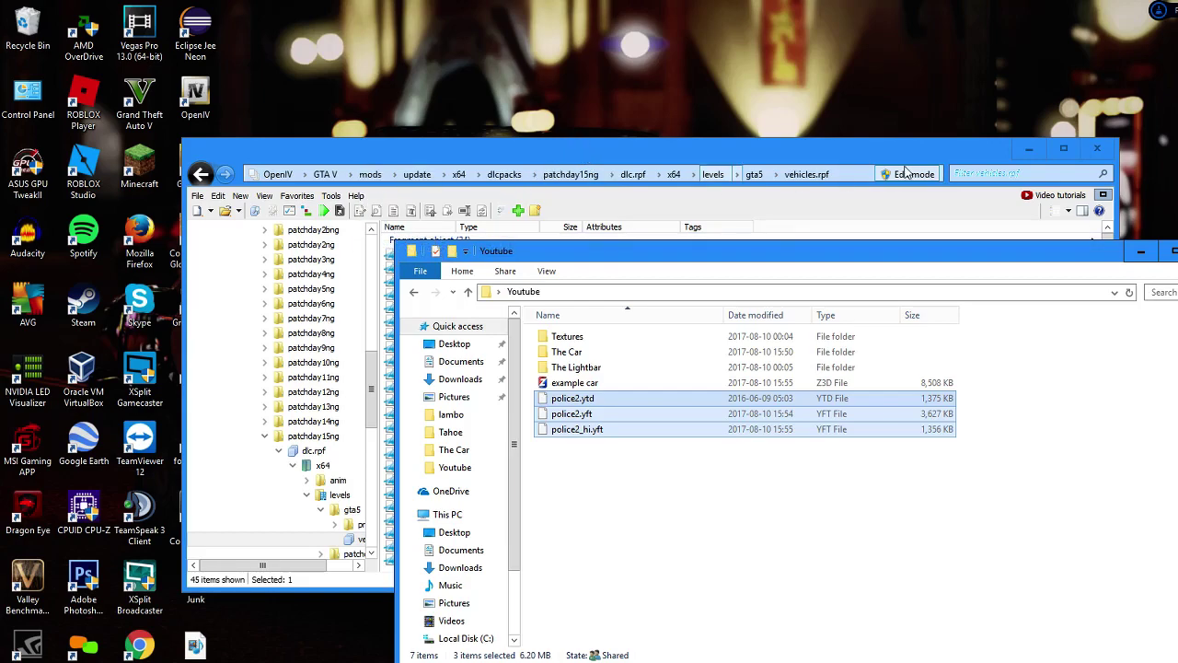
Step: Open the installed police2.yft in the model viewer and inspect the car body and roof lightbar
left_click(919, 155)
scroll(647, 471, "down", 2)
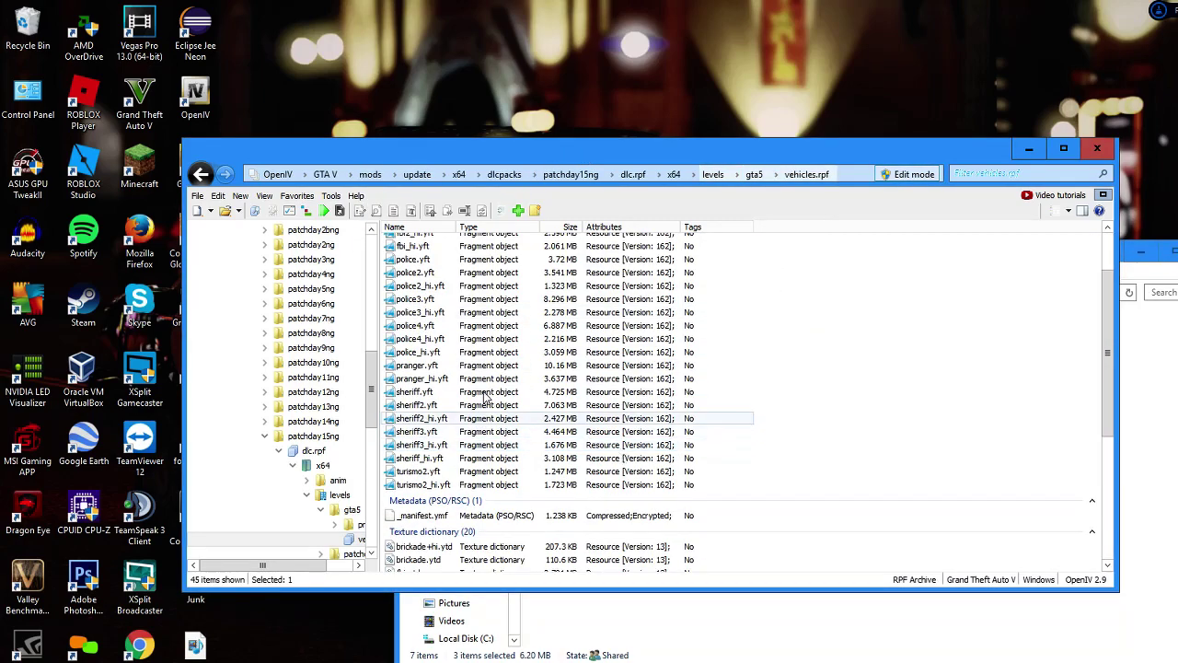
left_click(445, 274)
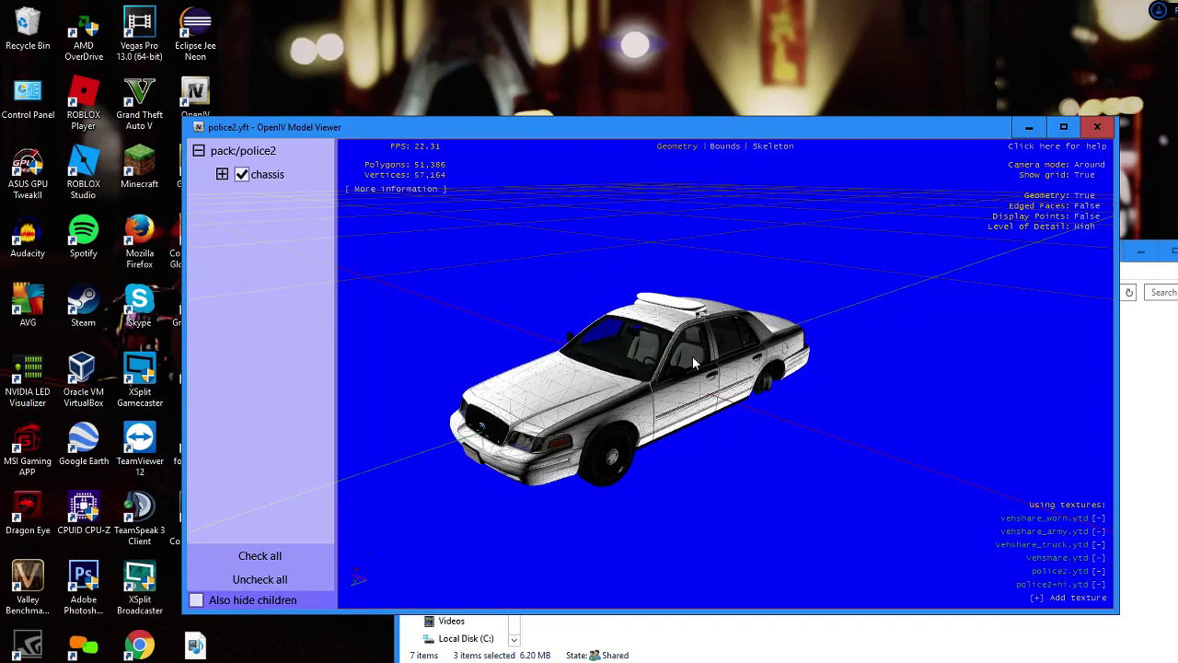
left_click_drag(692, 356, 290, 322)
scroll(648, 315, "up", 5)
left_click_drag(730, 300, 615, 295)
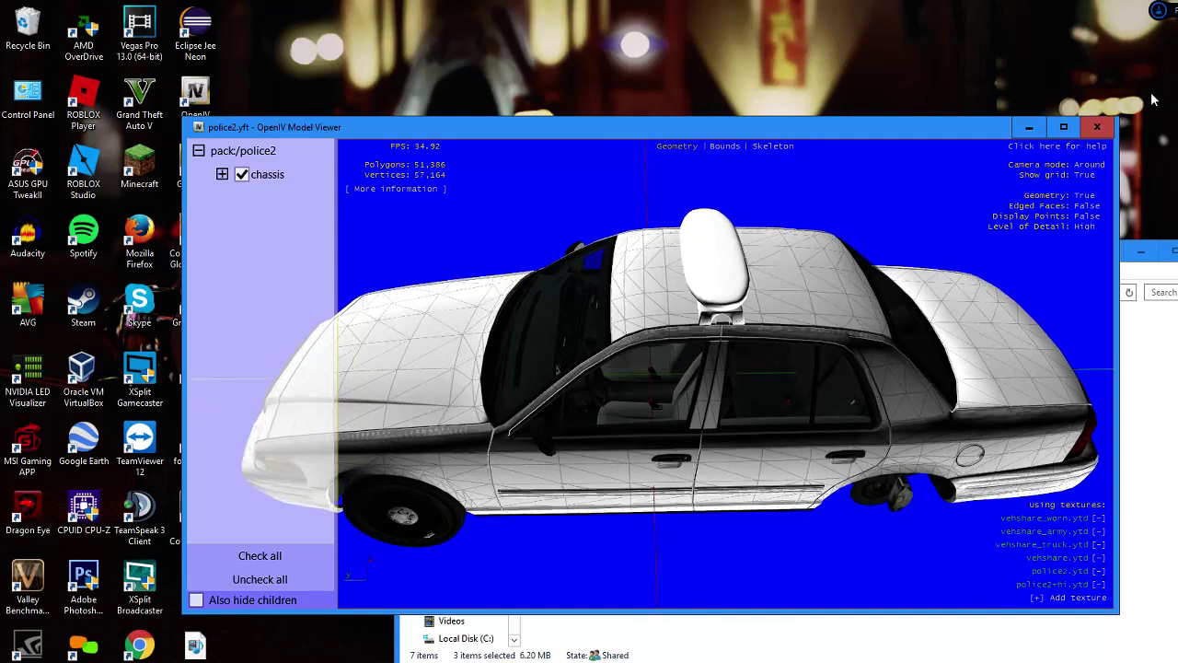
left_click(1097, 127)
Step: Import the images from the Youtube folder's Textures subfolder into police2.ytd and save the texture dictionary
scroll(565, 391, "down", 6)
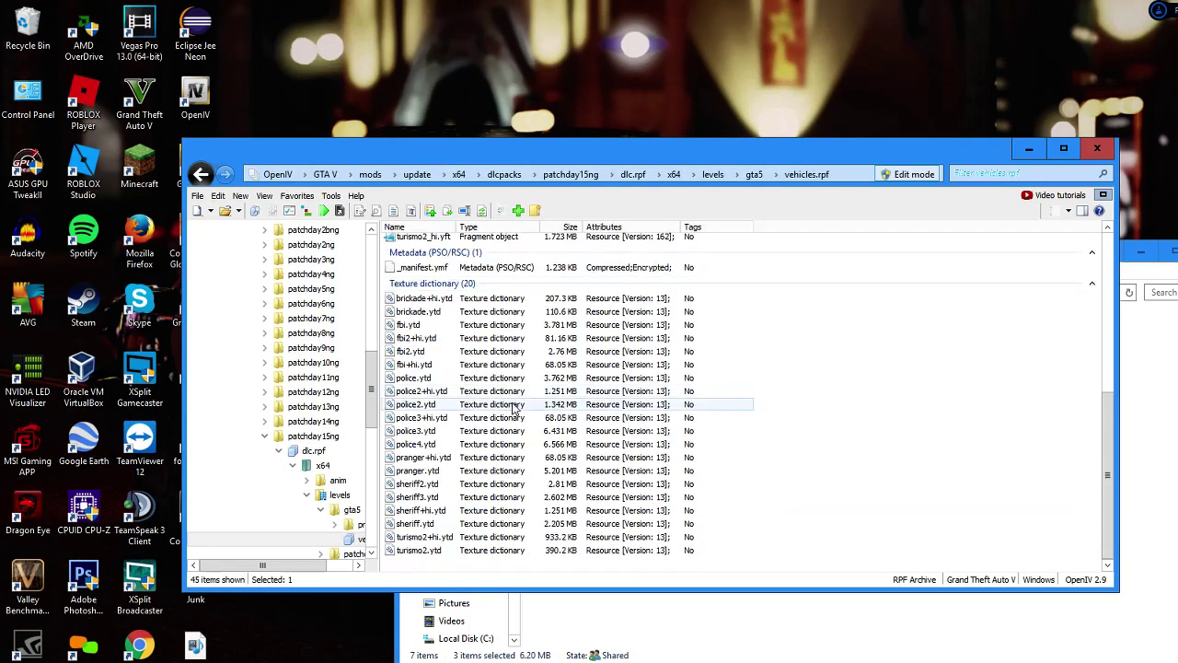
left_click(407, 405)
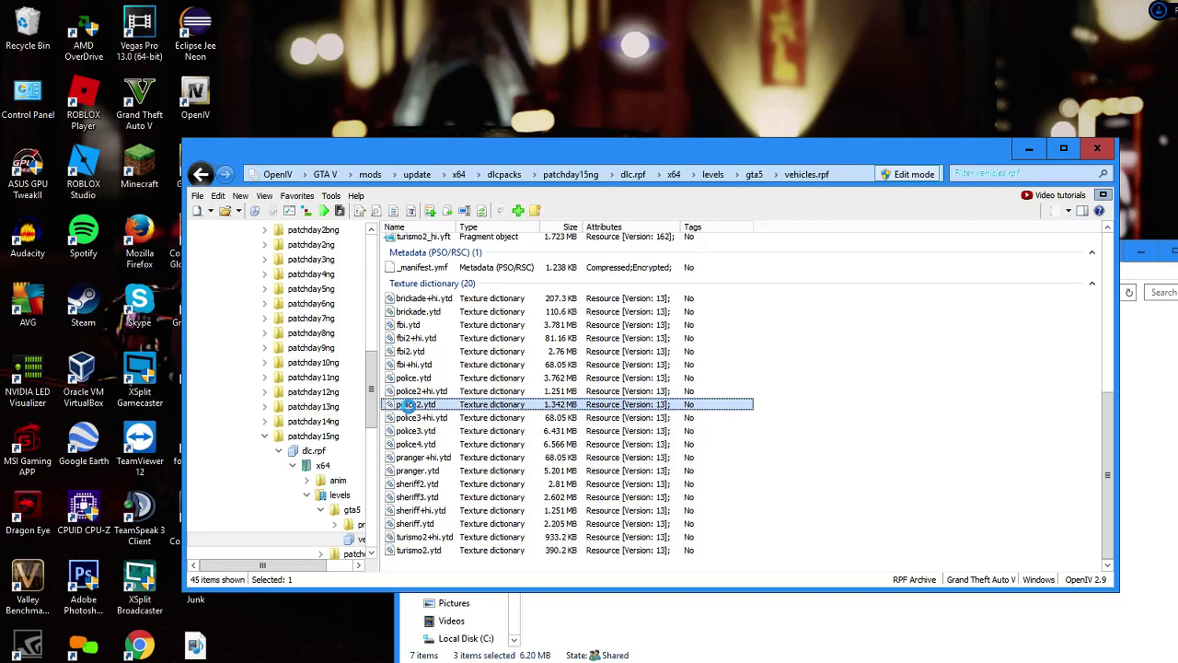
double_click(407, 405)
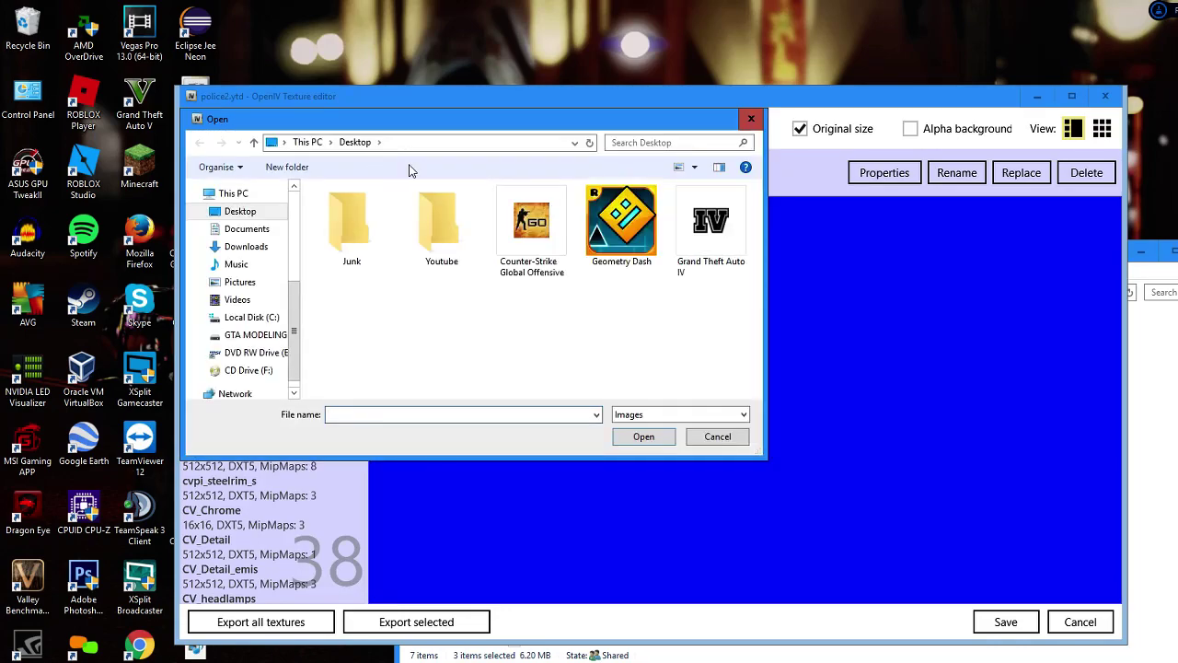
double_click(435, 260)
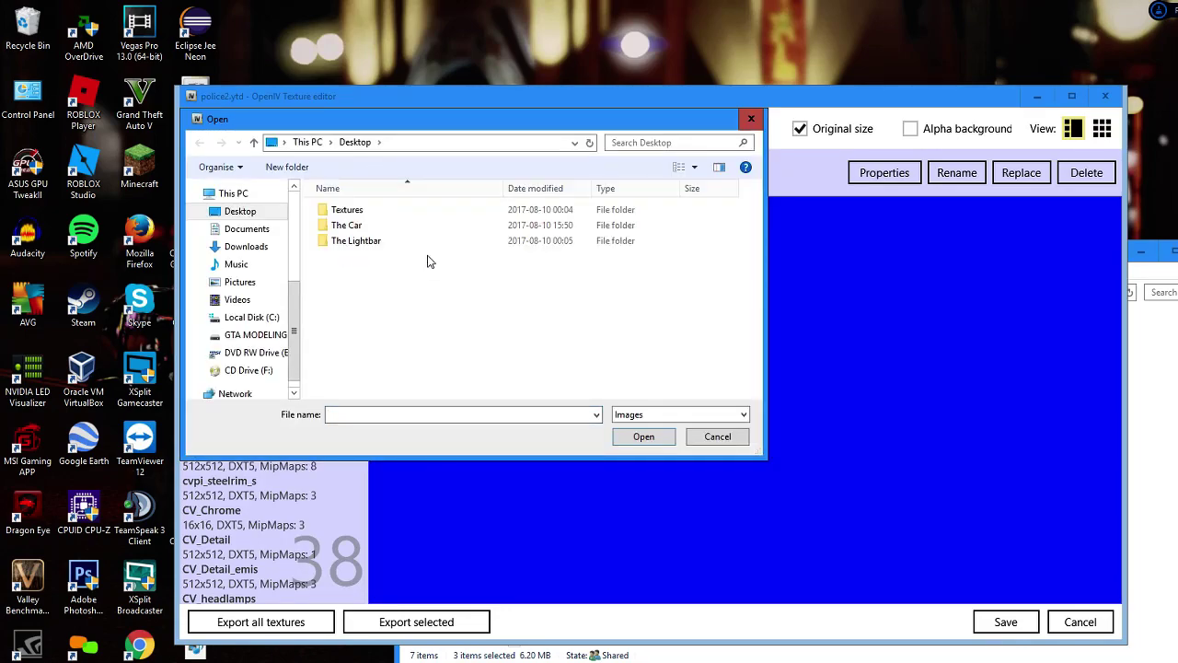
left_click(342, 214)
key("Return")
left_click_drag(341, 318, 580, 240)
left_click(643, 437)
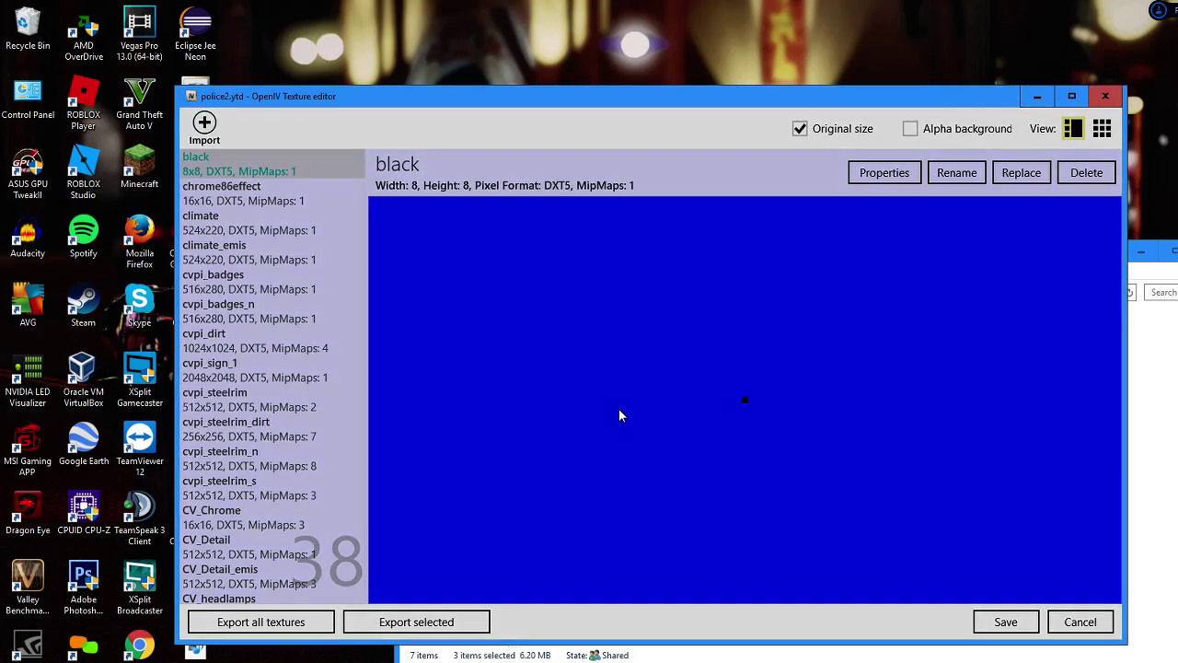
left_click(677, 458)
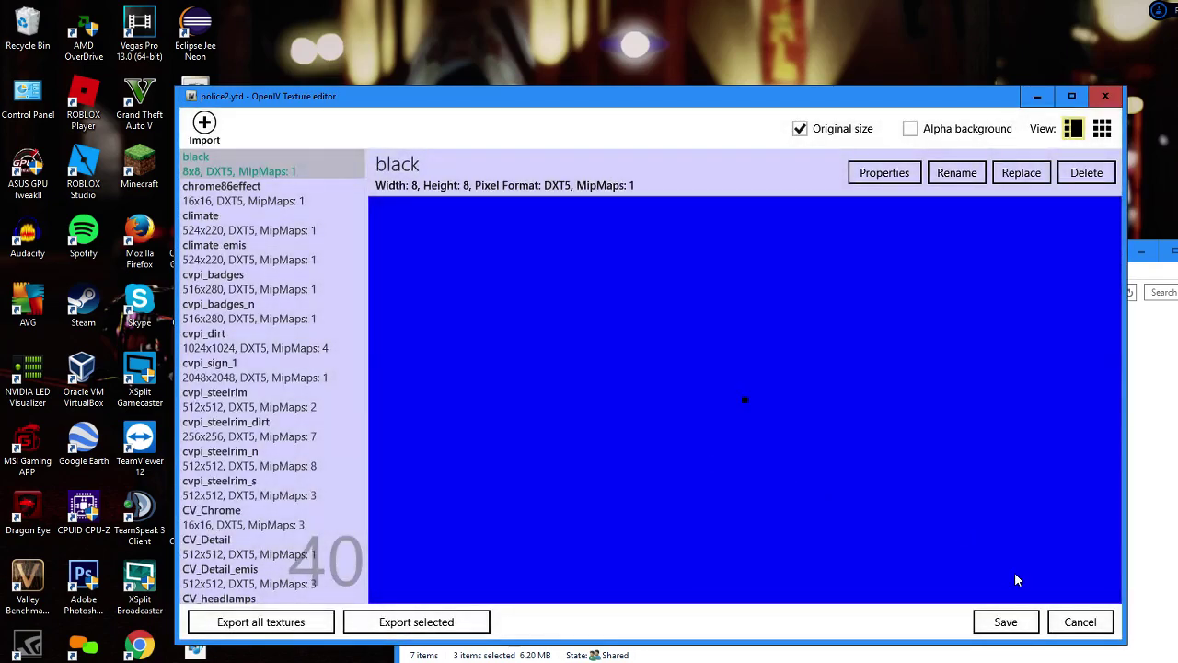
left_click(1006, 622)
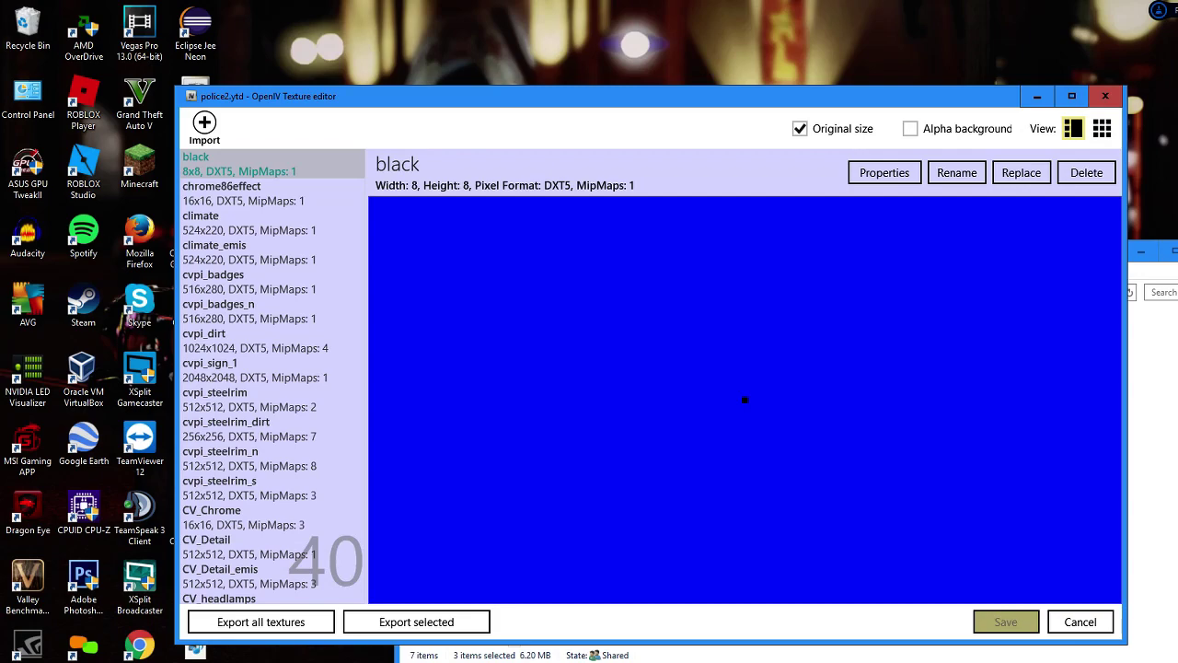
key("Escape")
Step: Reopen police2.yft in the model viewer and check the lightbar textures and the siren_glass part under chassis
scroll(405, 348, "up", 6)
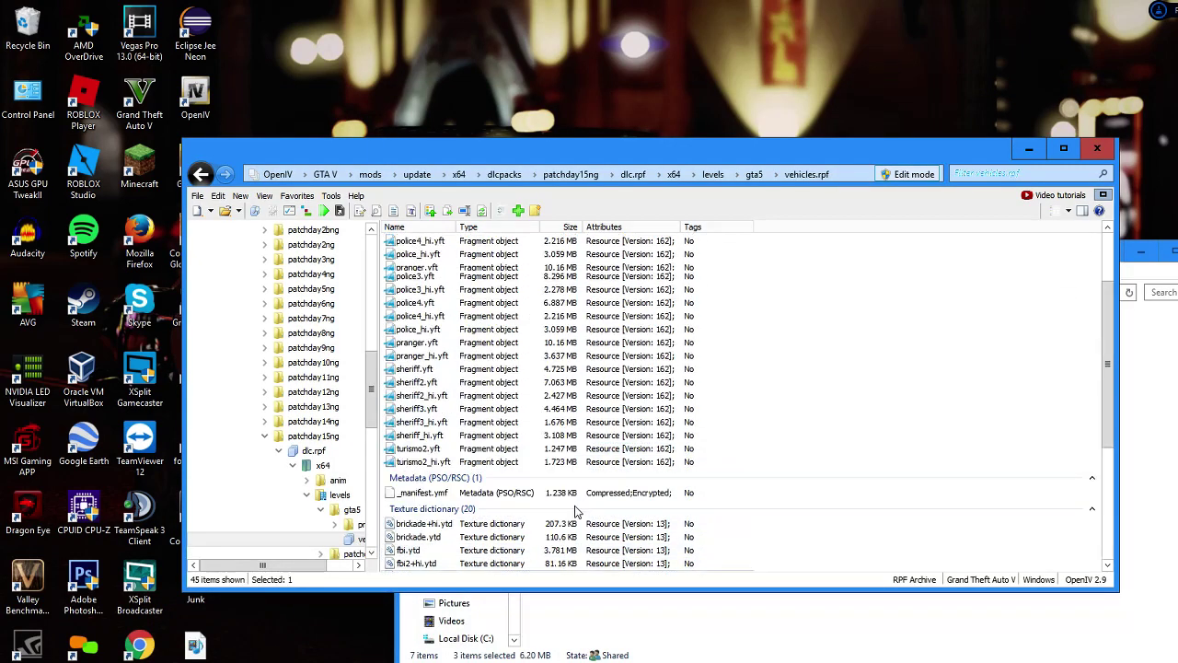
double_click(414, 250)
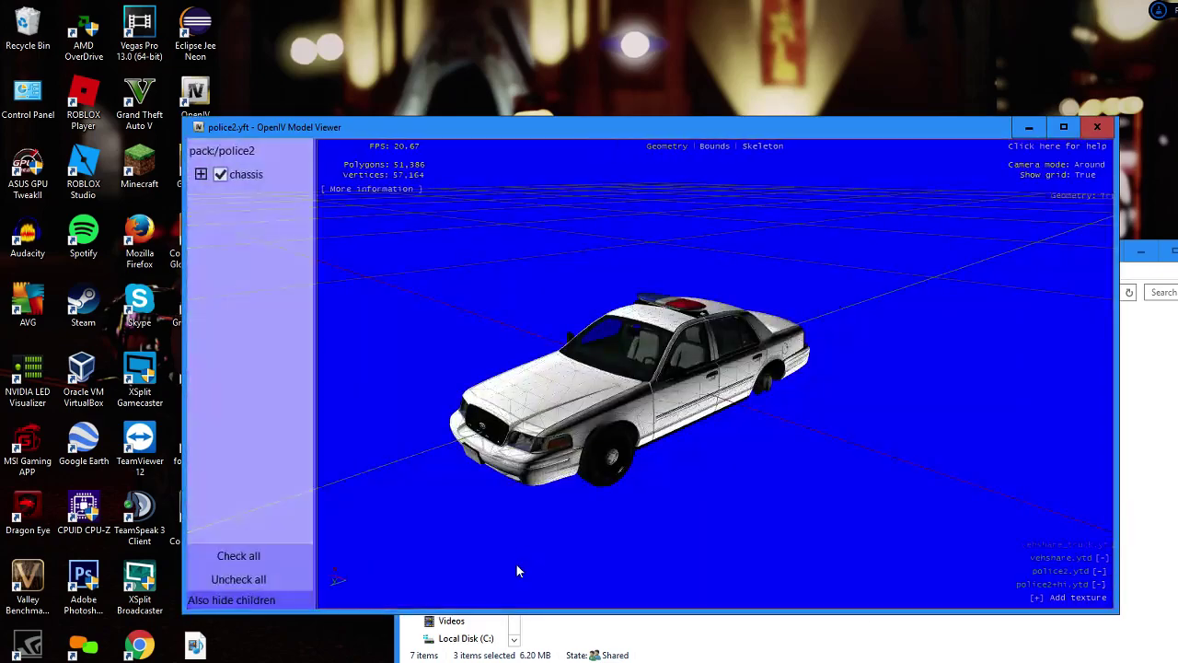
left_click_drag(517, 565, 245, 211)
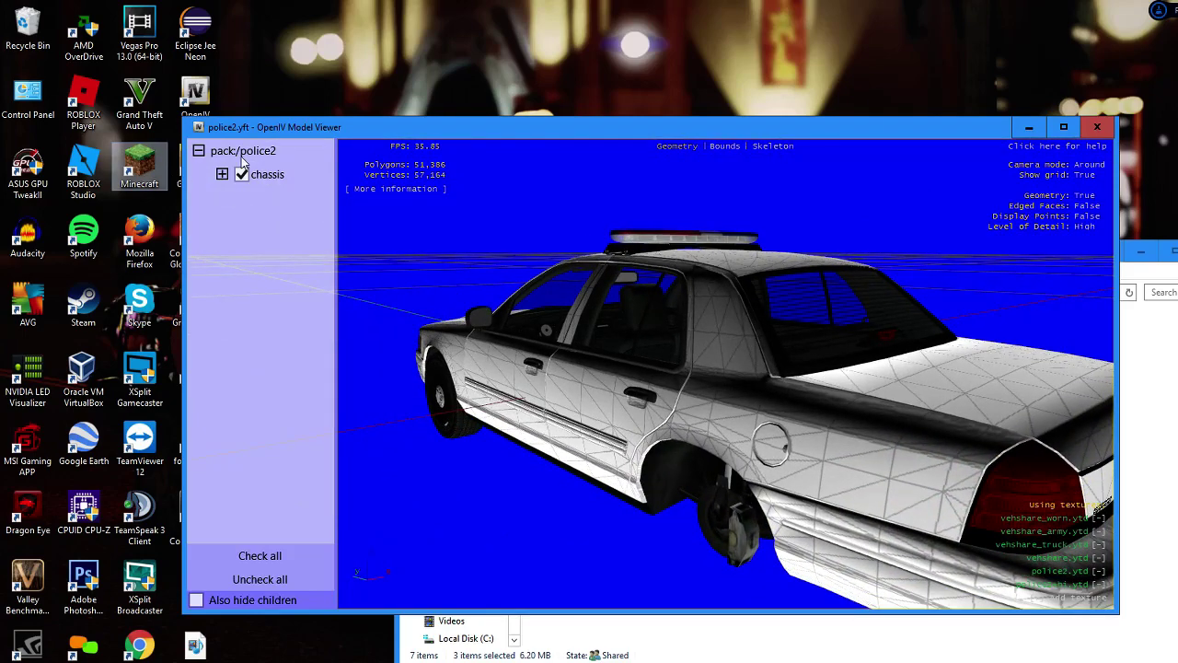
left_click(222, 174)
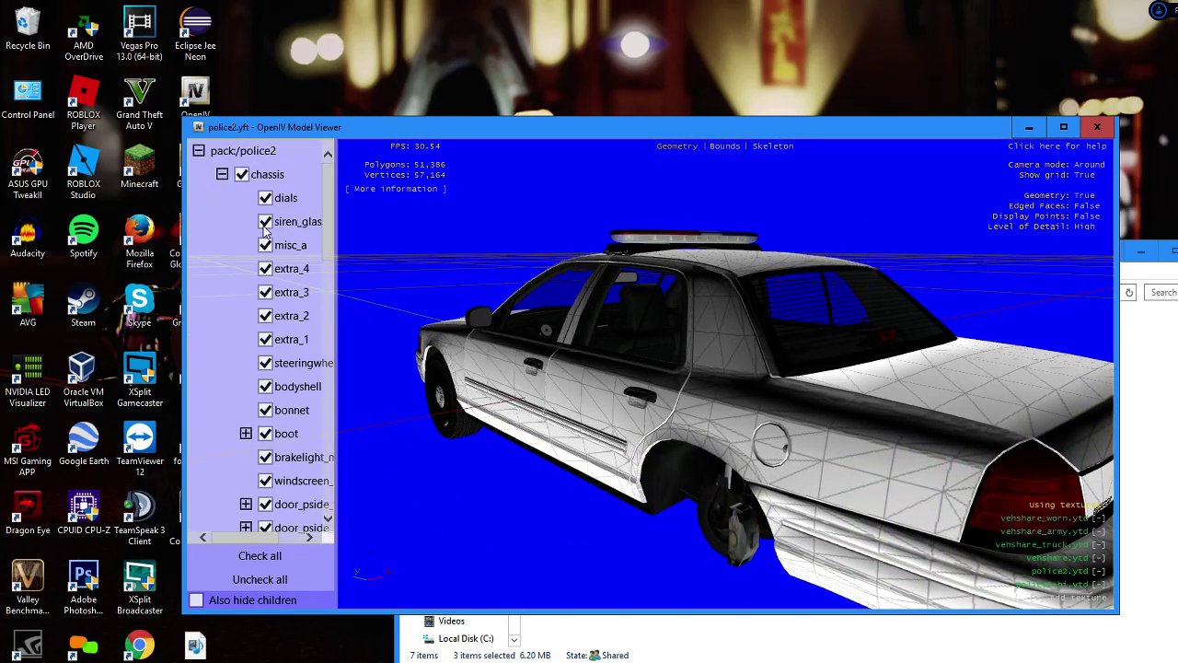
left_click(265, 224)
left_click_drag(686, 349, 568, 358)
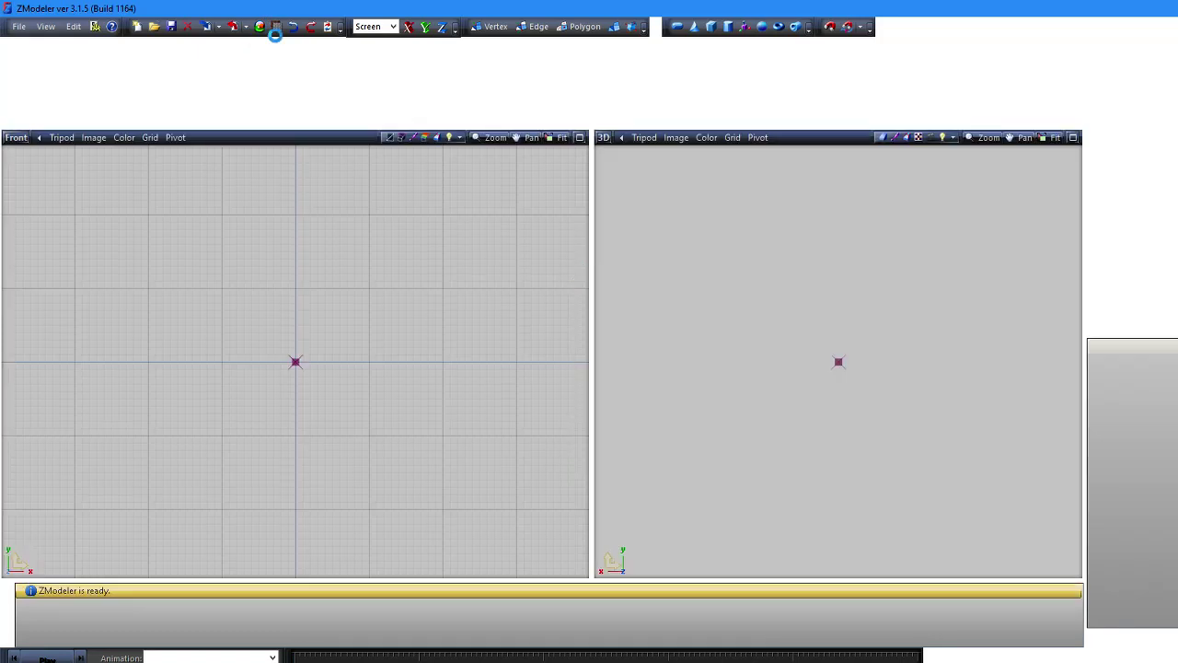
Step: Switch to ZModeler and open the cvpi file from The Car folder
left_click(19, 26)
left_click(41, 66)
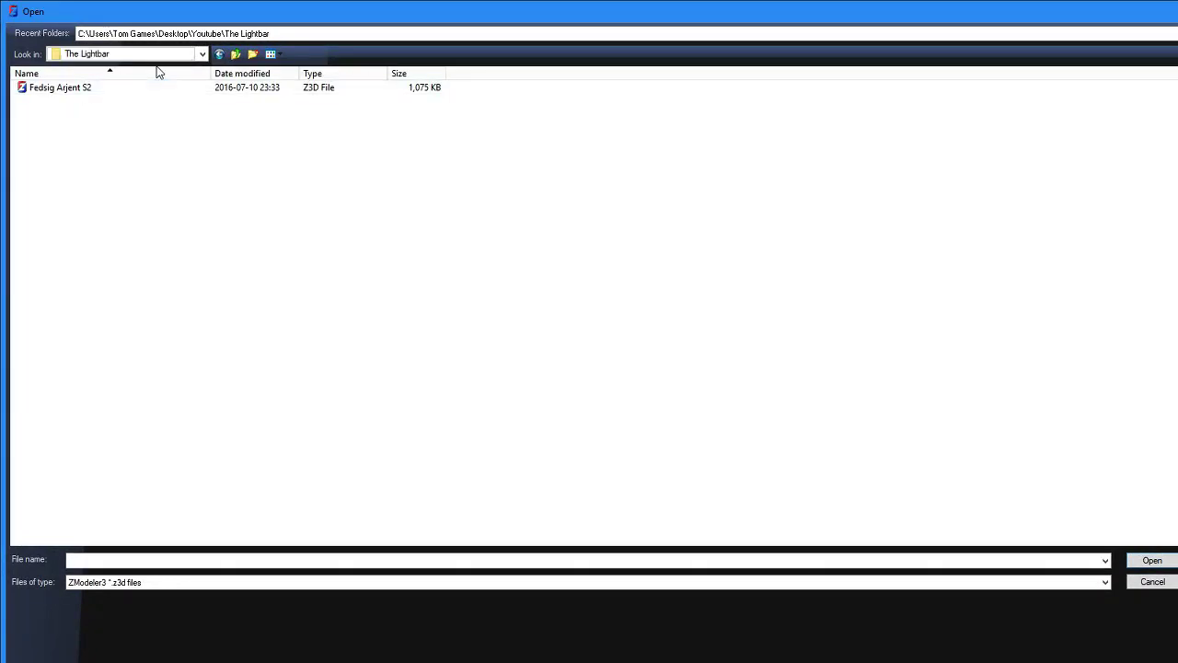
left_click(219, 53)
double_click(51, 103)
double_click(42, 88)
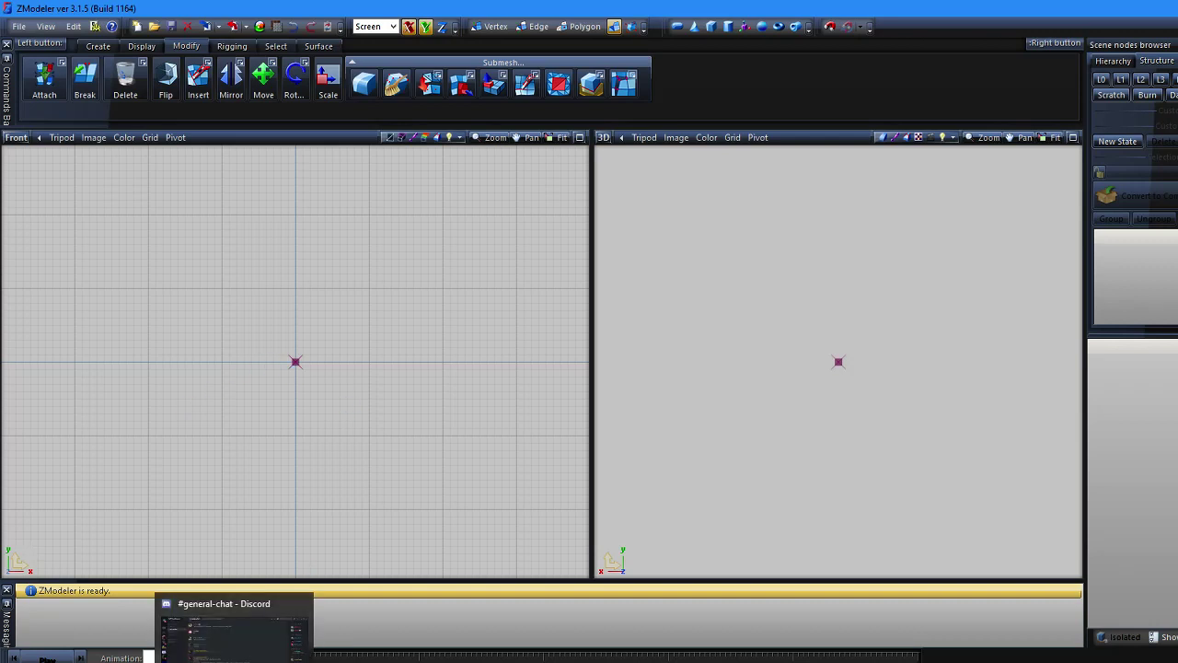
Step: Switch to Discord and look through the current general-chat and the Red And Blue Studios general channel
left_click(235, 661)
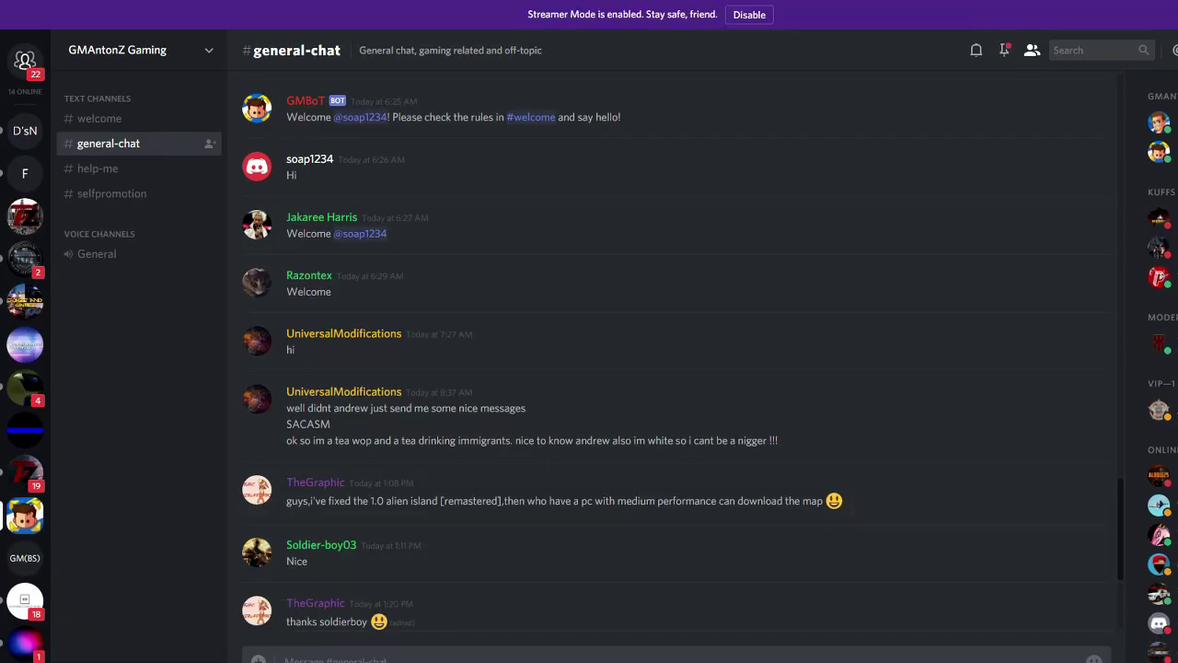
scroll(562, 572, "down", 3)
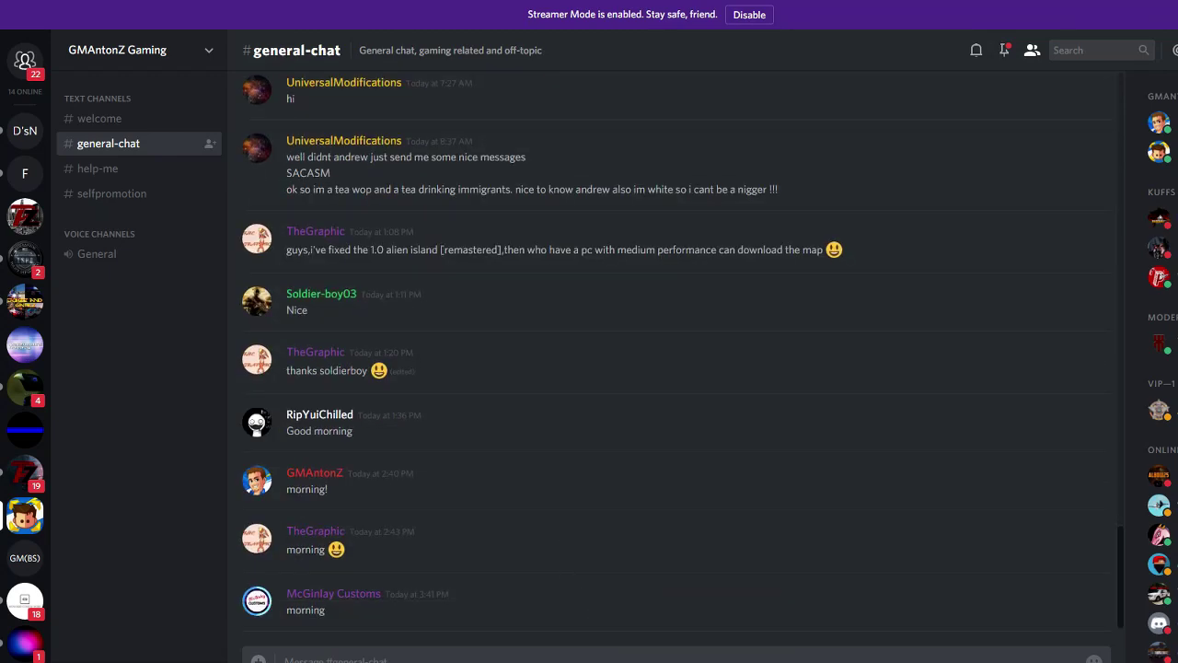
mouse_move(702, 662)
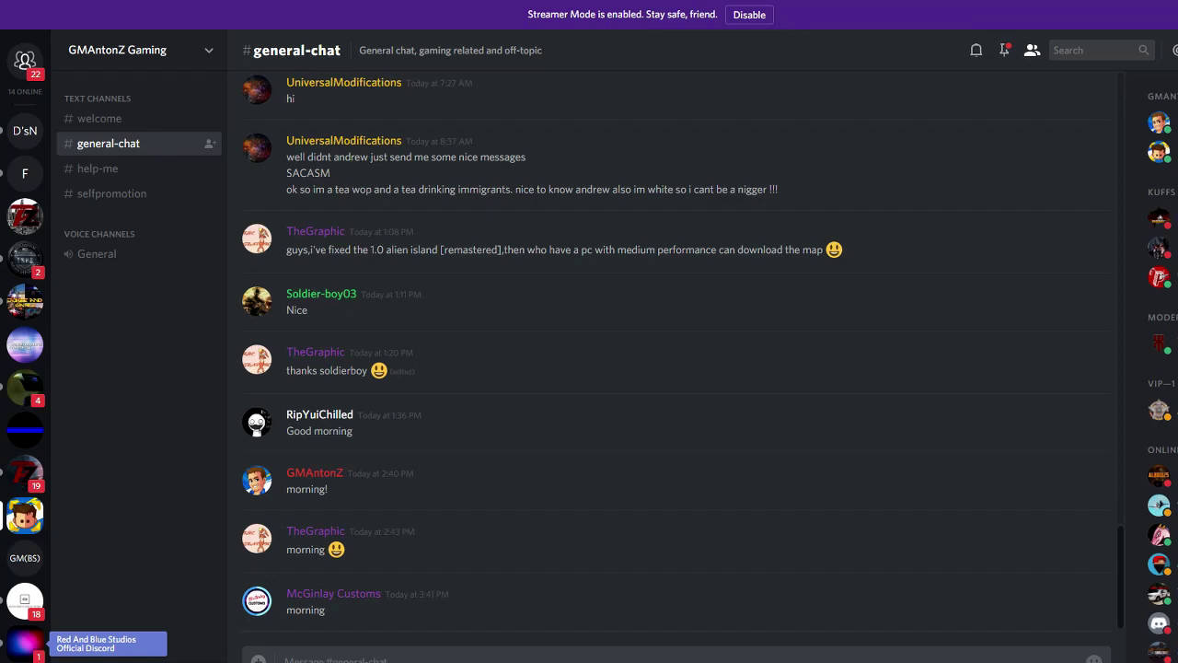
left_click(25, 641)
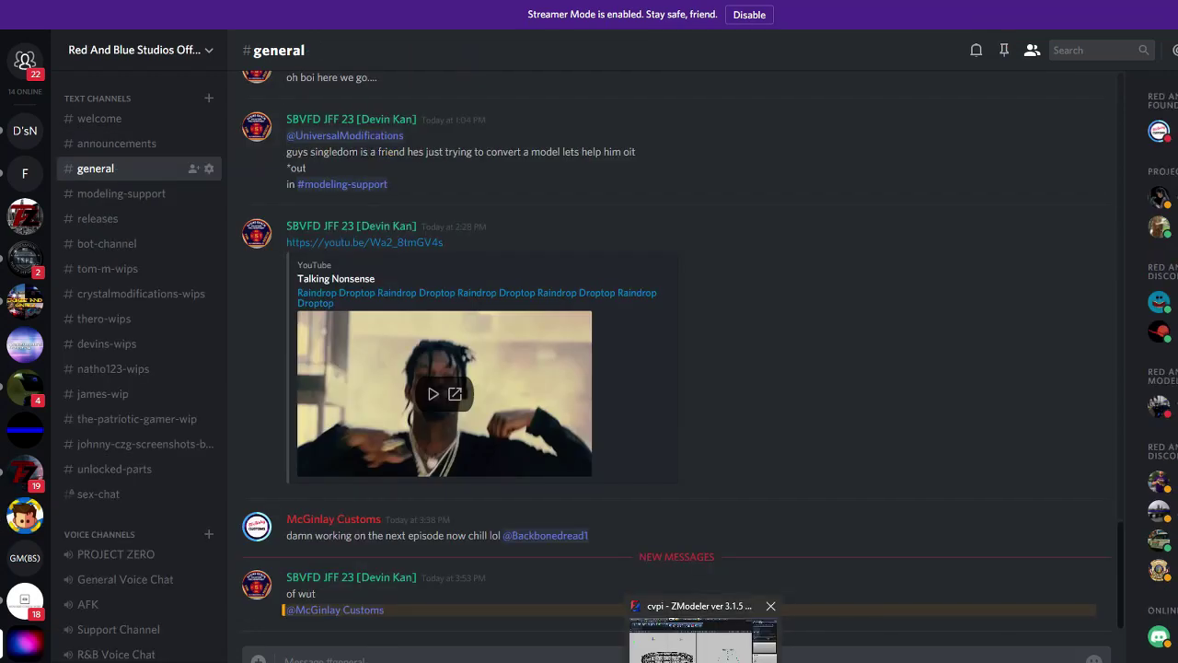
Step: Switch back to ZModeler and open the example car file from the Youtube folder
left_click(704, 656)
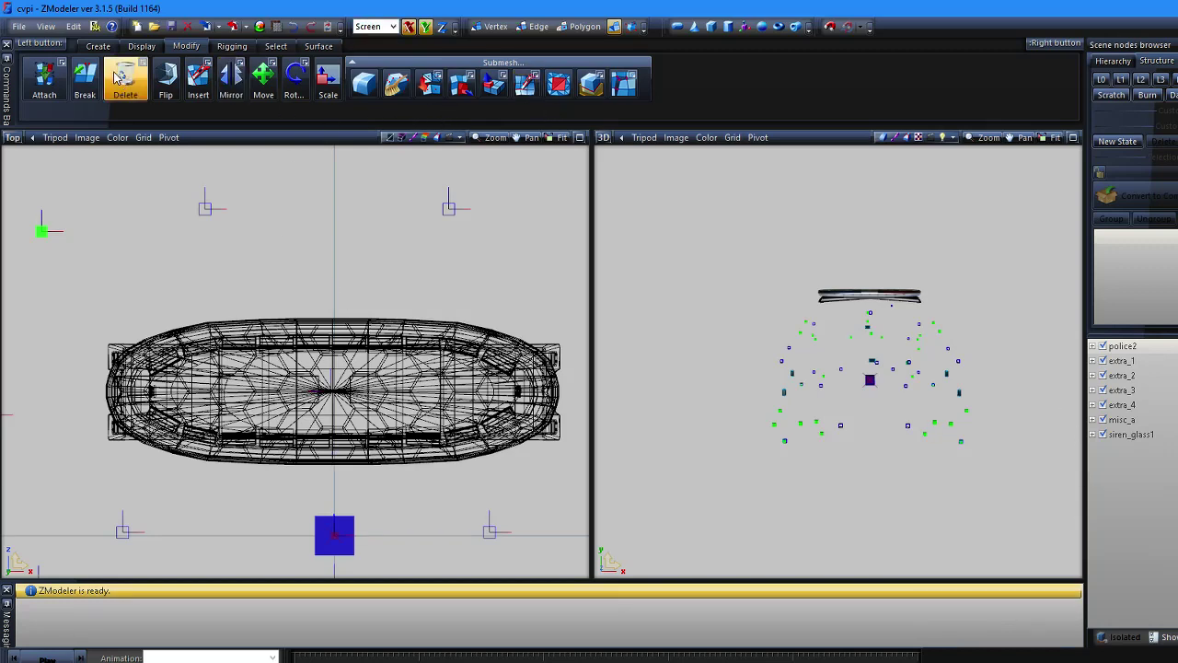
left_click(17, 24)
left_click(54, 64)
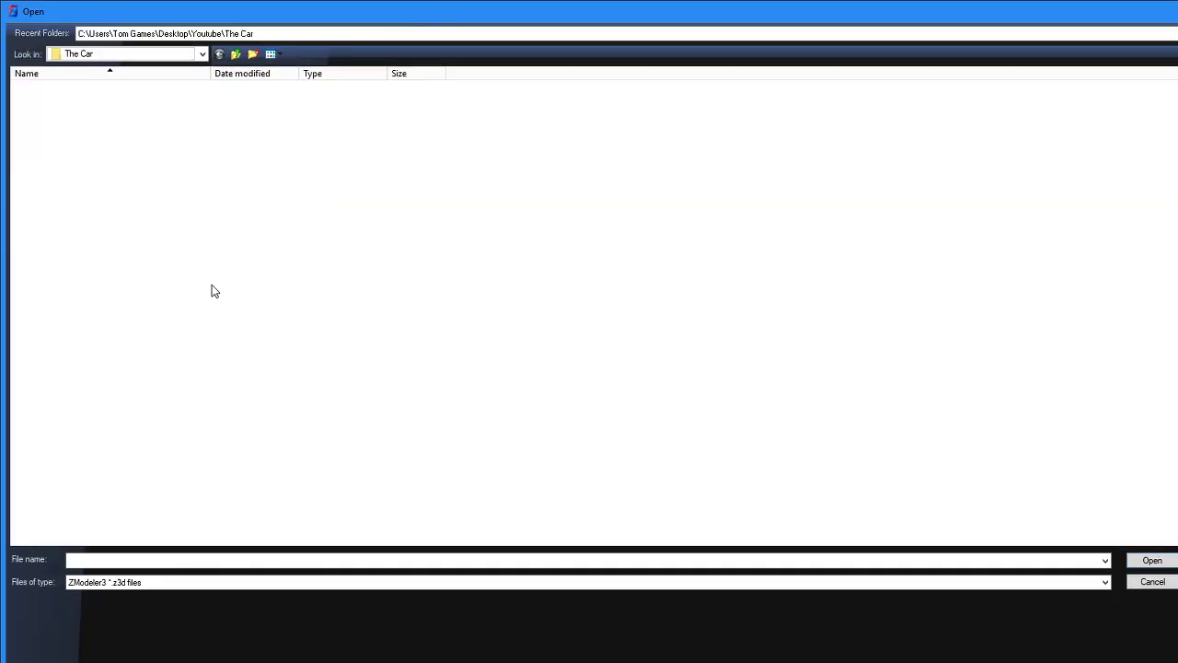
left_click(170, 57)
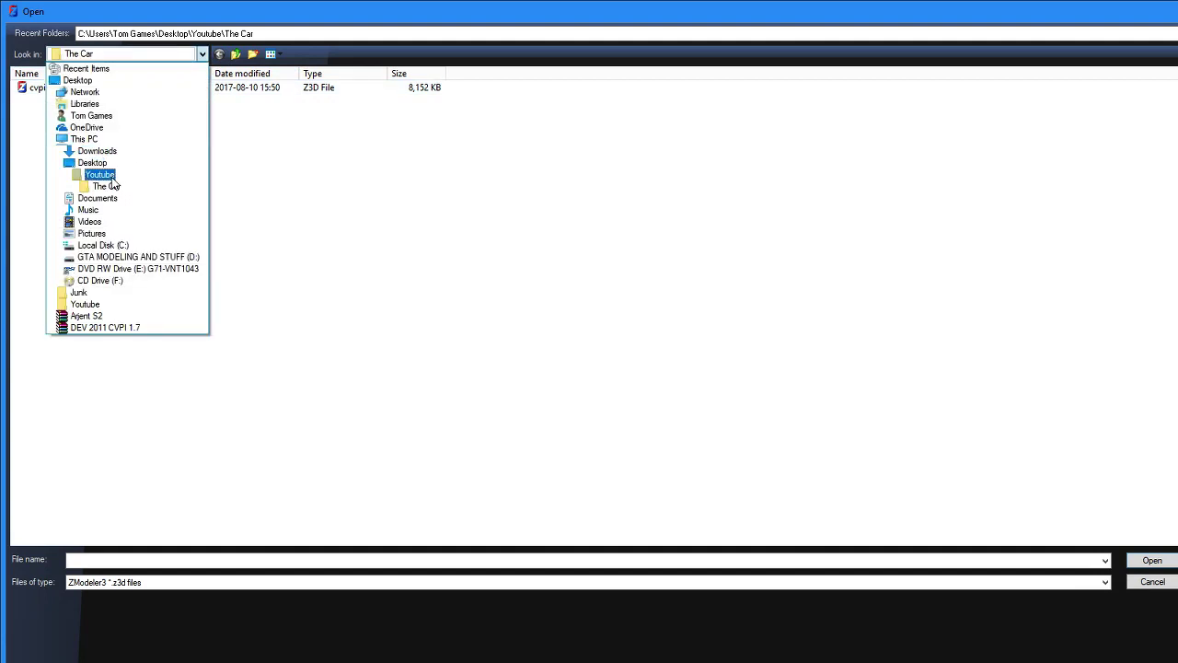
left_click(103, 174)
double_click(63, 129)
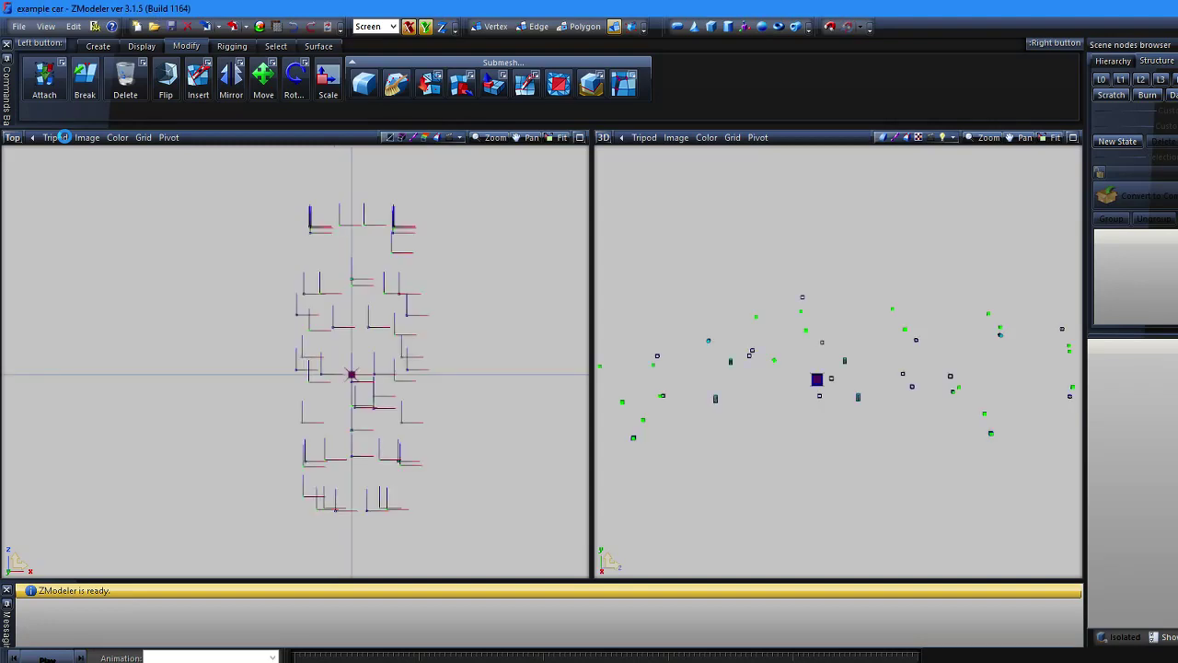
Step: Move the lights material from the end of the material list to directly after Default Material
left_click(55, 138)
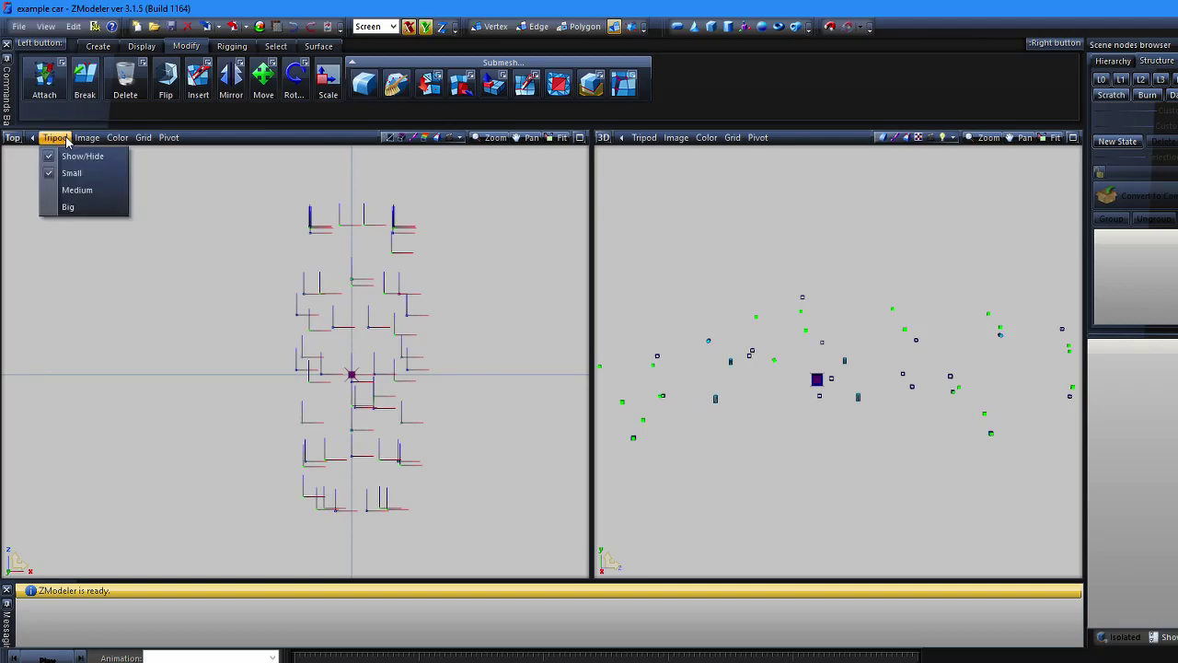
left_click(264, 30)
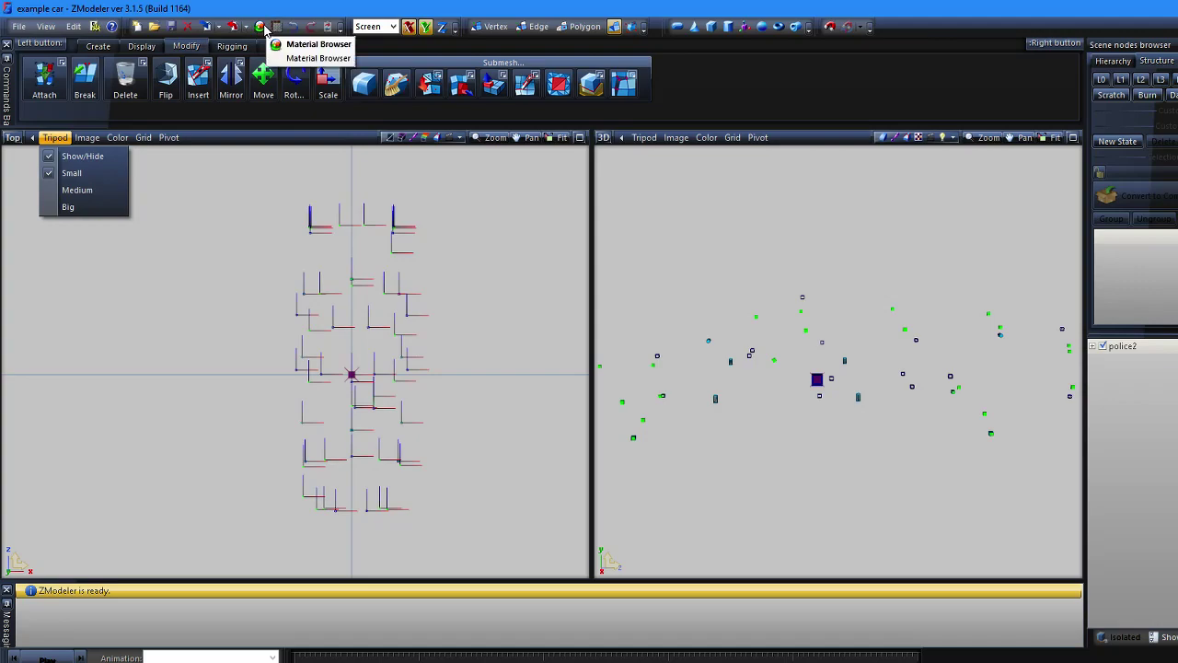
left_click(276, 41)
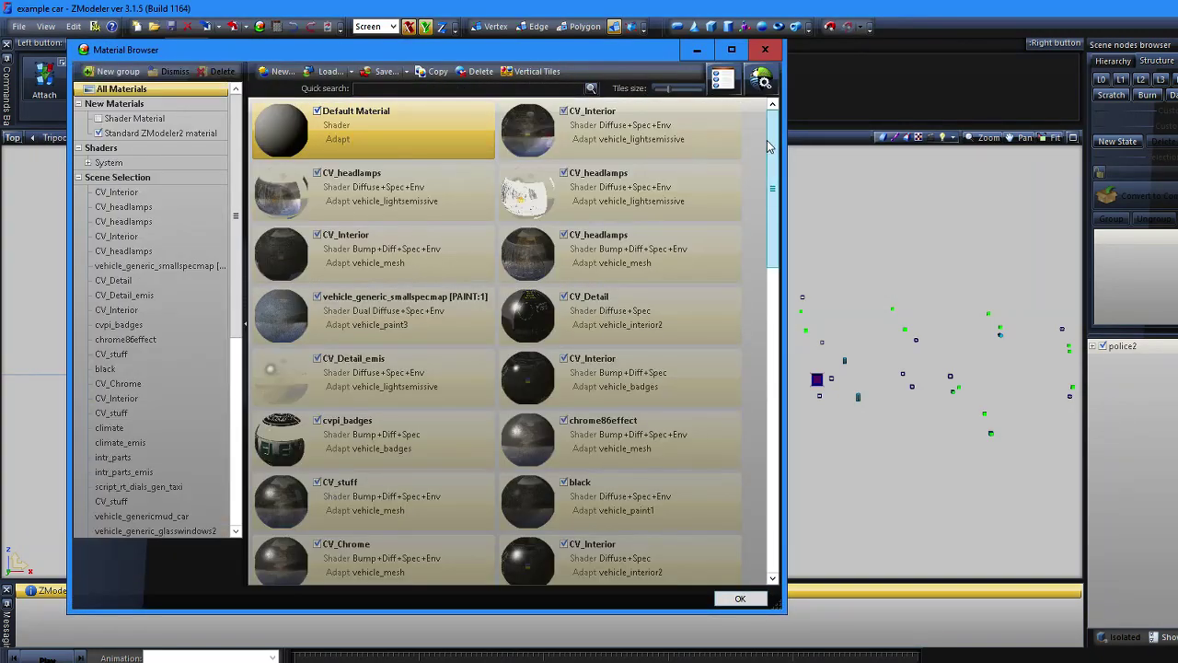
left_click_drag(773, 152, 810, 524)
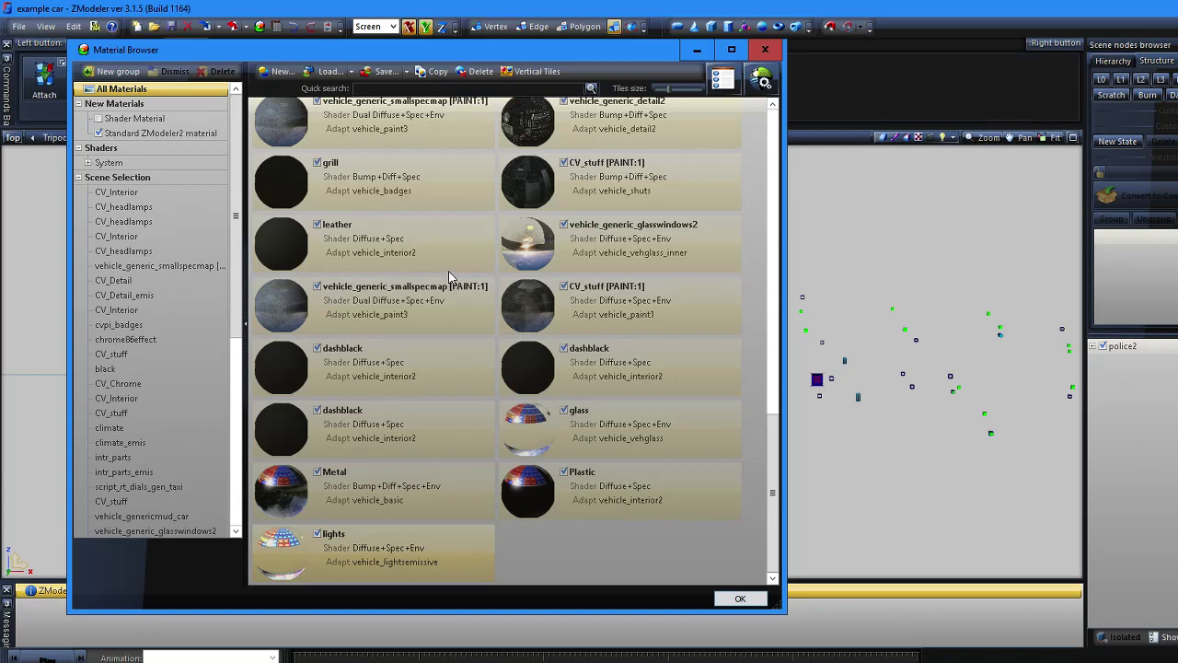
mouse_move(470, 554)
left_mouse_down()
mouse_move(494, 569)
mouse_move(436, 220)
mouse_move(468, 96)
mouse_move(507, 135)
left_mouse_up()
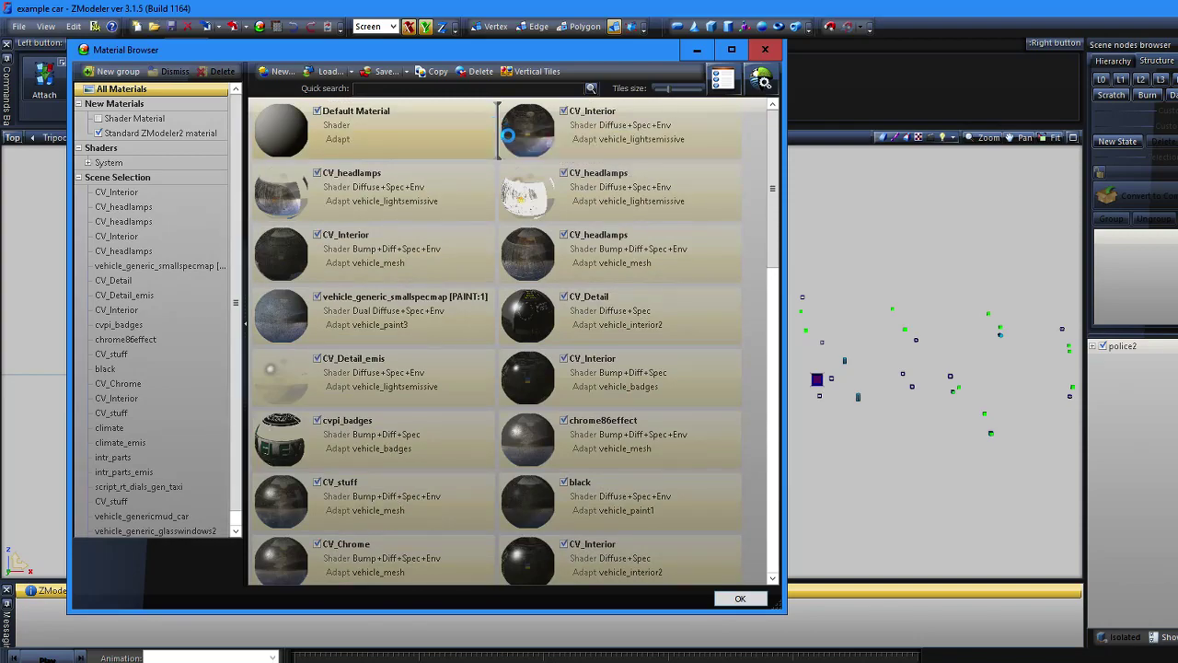
left_click_drag(671, 64, 686, 67)
left_click(765, 51)
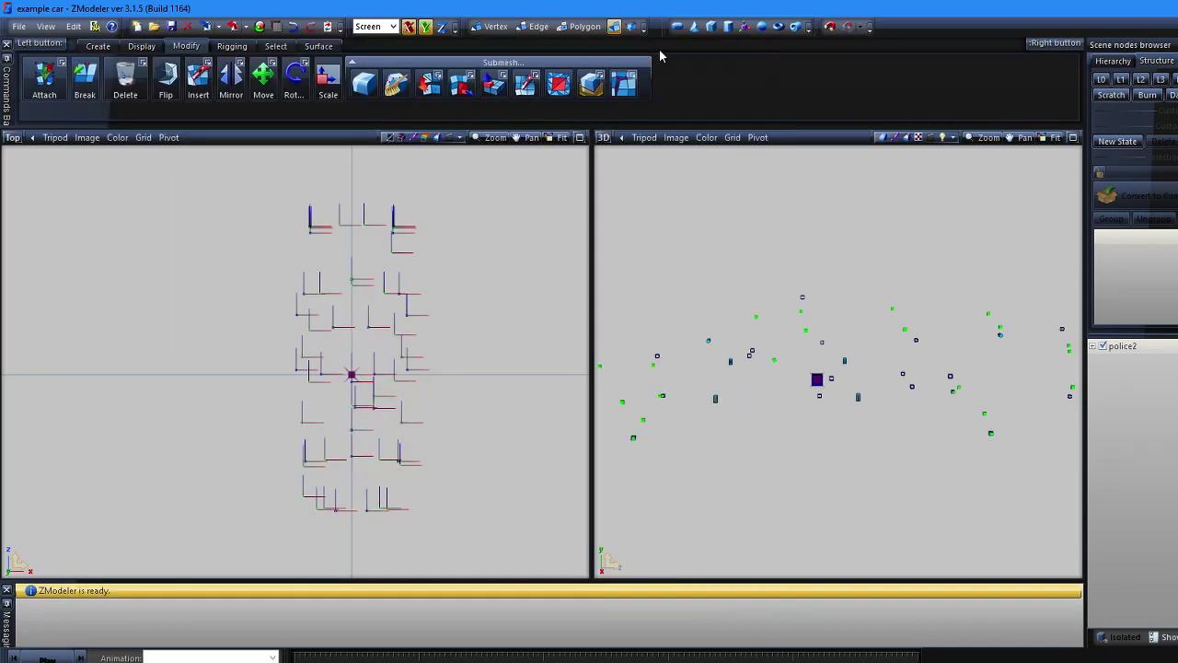
Step: Export the model with all LODs over police2.yft in the Youtube folder
left_click(244, 28)
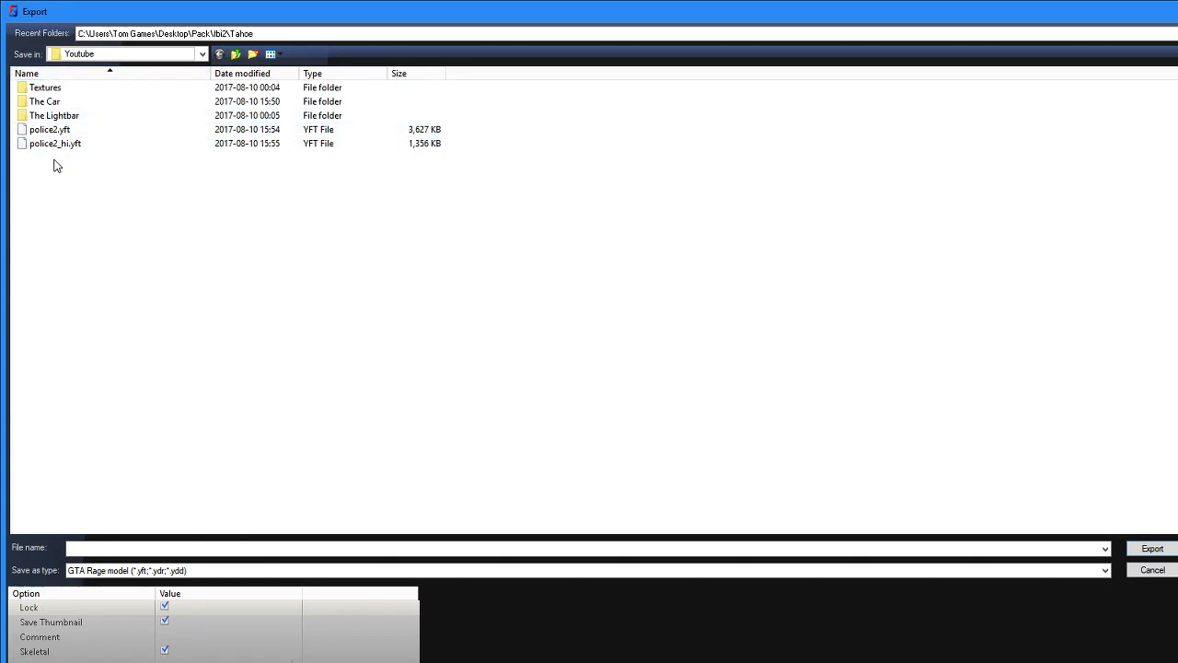
left_click(51, 129)
left_click(1141, 548)
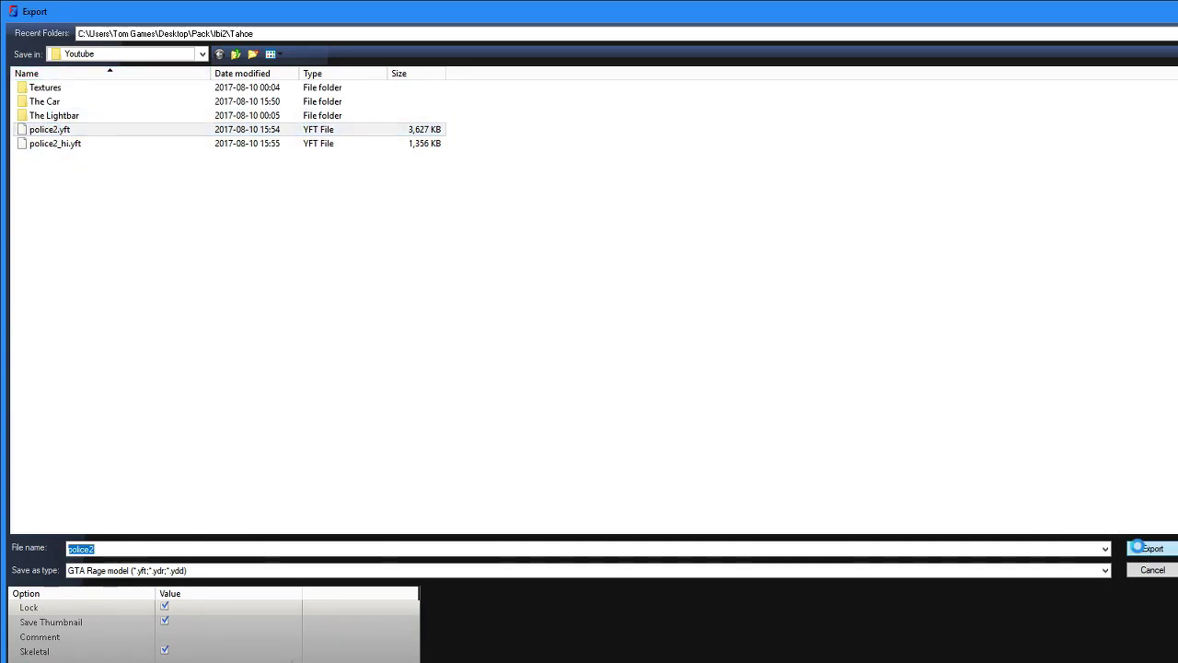
left_click(693, 365)
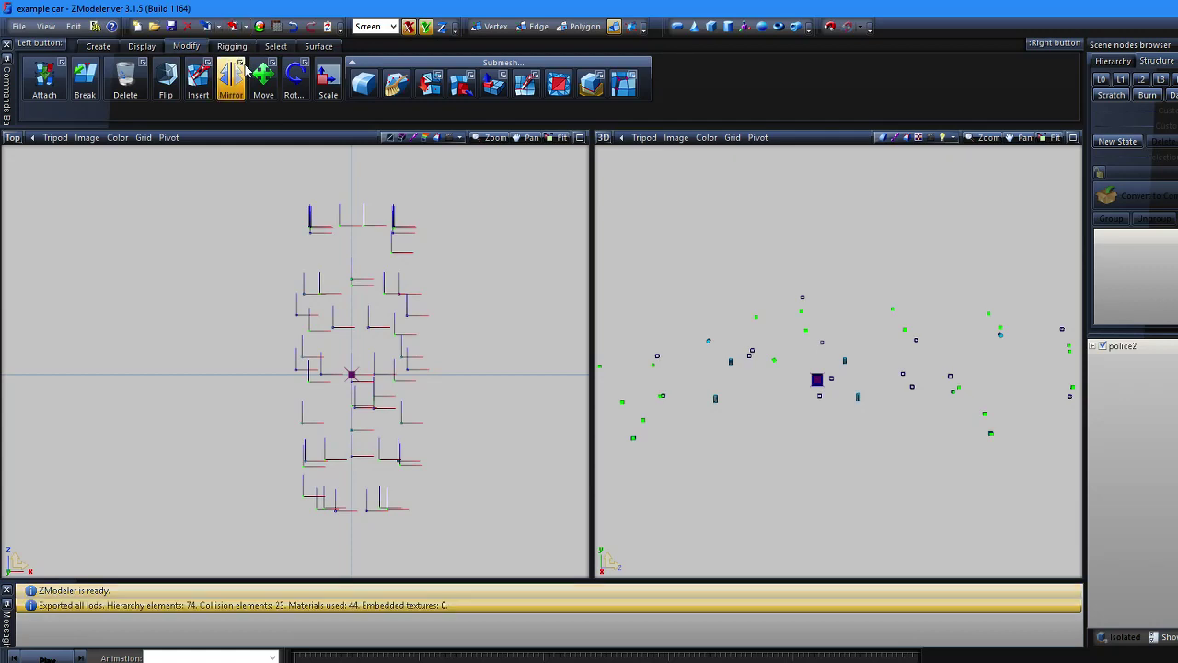
Step: Export the highest LOD over police2_hi.yft in the Youtube folder and save the example car scene
left_click(234, 28)
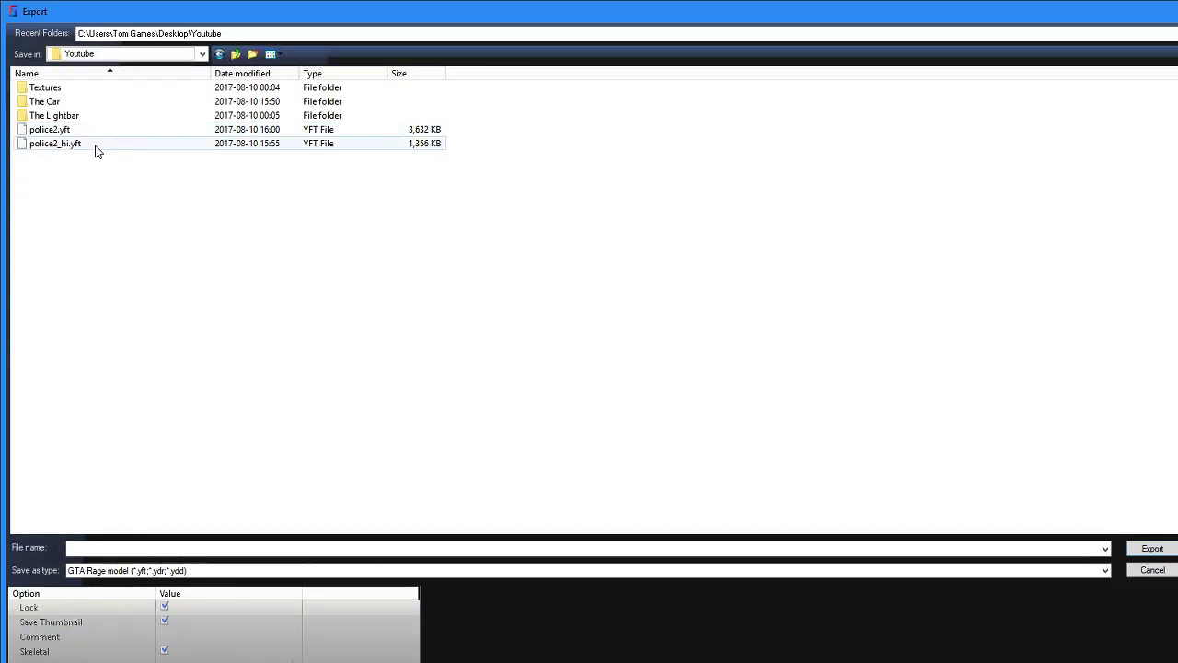
left_click(126, 145)
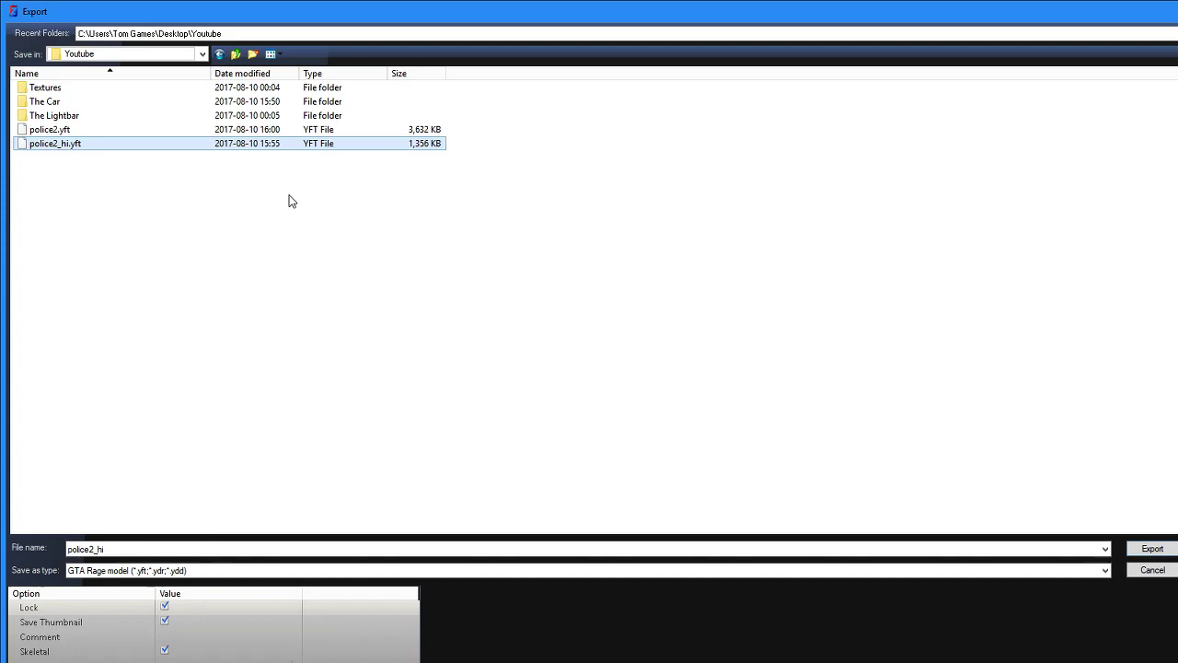
double_click(267, 145)
left_click(682, 358)
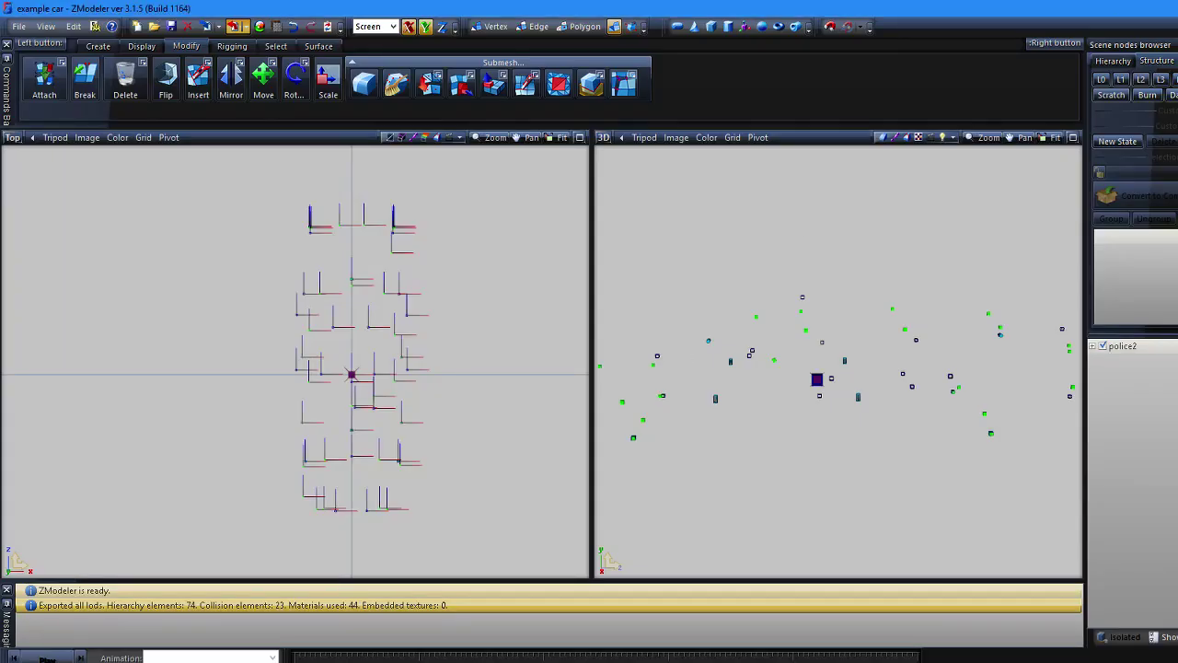
left_click(171, 30)
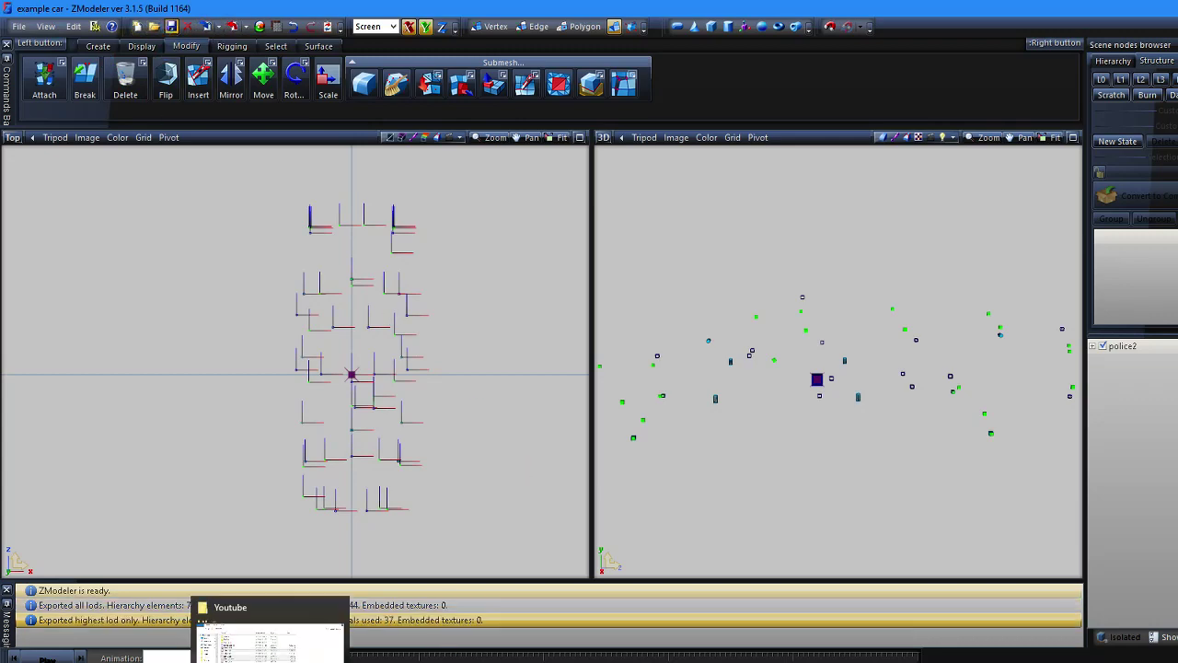
Step: Replace police2.yft and police2_hi.yft in OpenIV's vehicles.rpf with the new exports from the Youtube folder
left_click(271, 661)
left_click(608, 494)
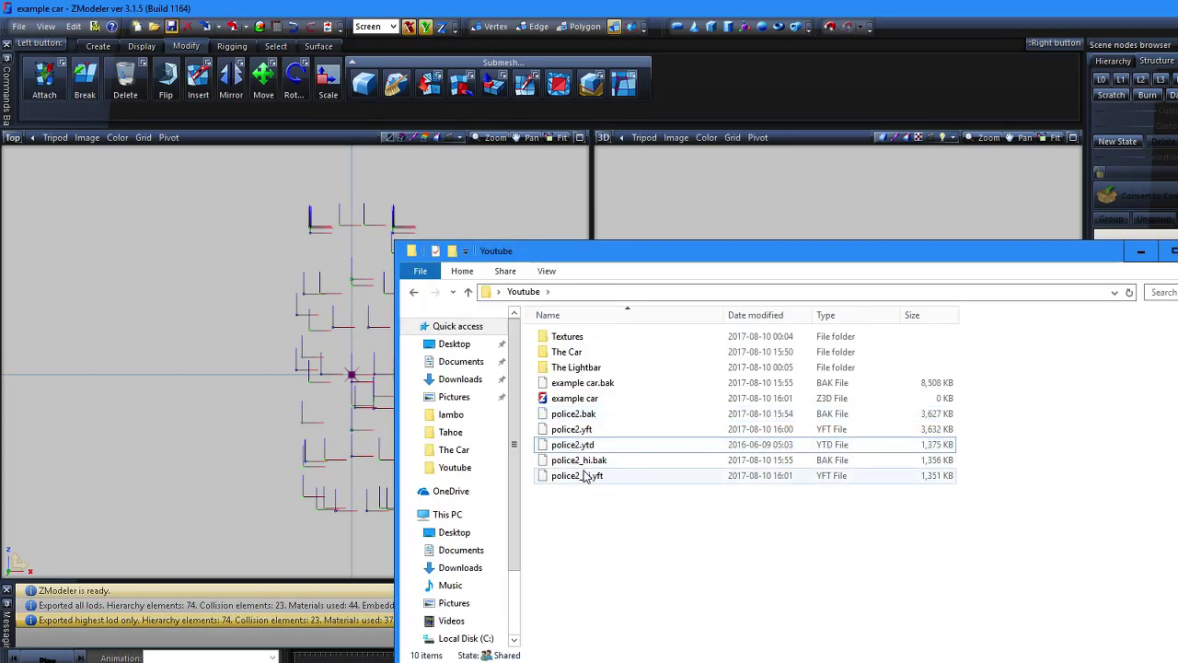
left_click(598, 475)
left_click(572, 429, "ctrl")
left_click_drag(572, 429, 342, 661)
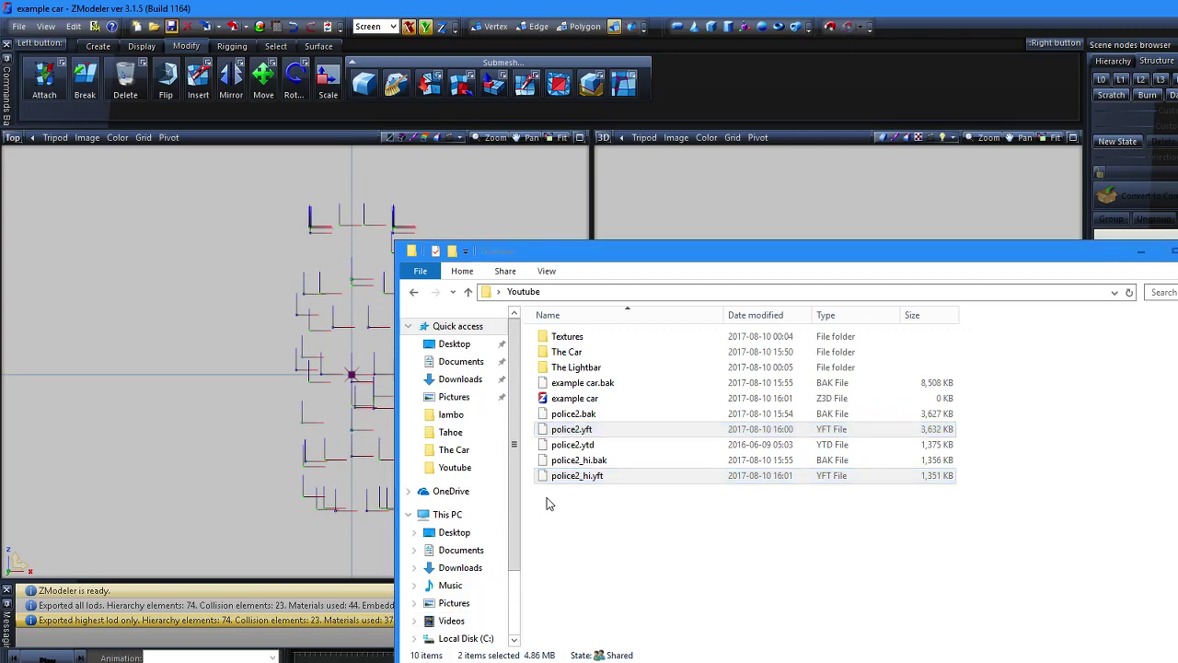
left_click_drag(567, 479, 348, 662)
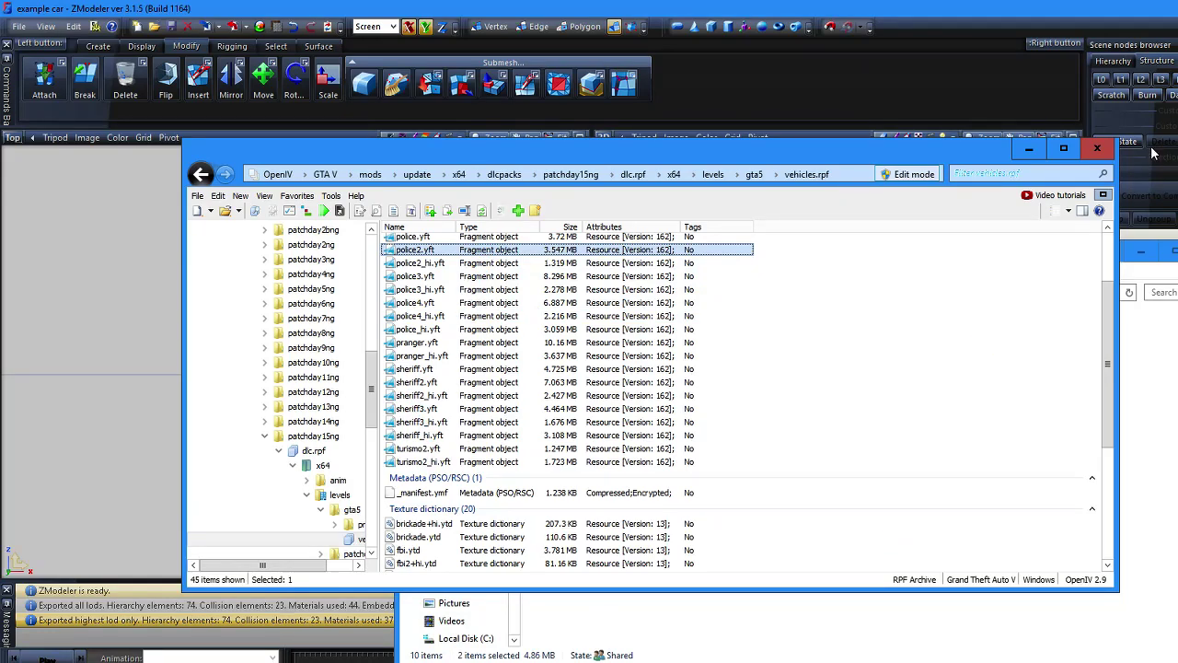
Step: Switch to the OpenIV model viewer, examine the police2 roof and lightbar up close, and close the viewer
left_click(1177, 8)
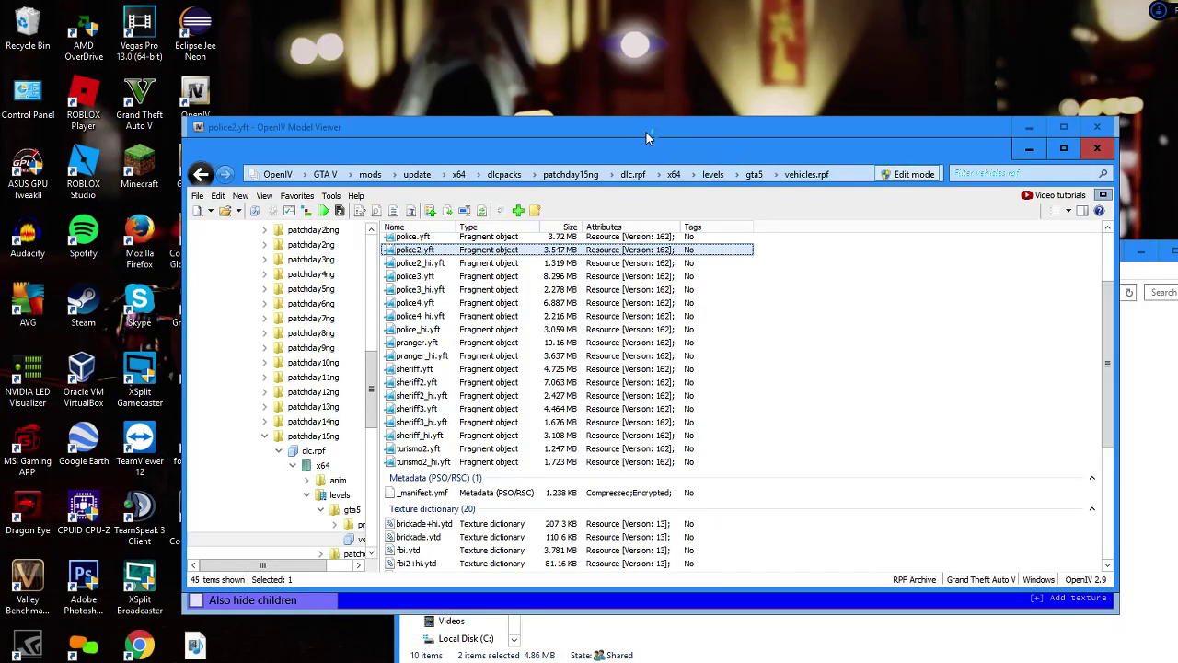
left_click(646, 132)
left_click_drag(608, 340, 591, 313)
scroll(672, 296, "up", 8)
scroll(557, 324, "down", 6)
left_click_drag(659, 299, 939, 233)
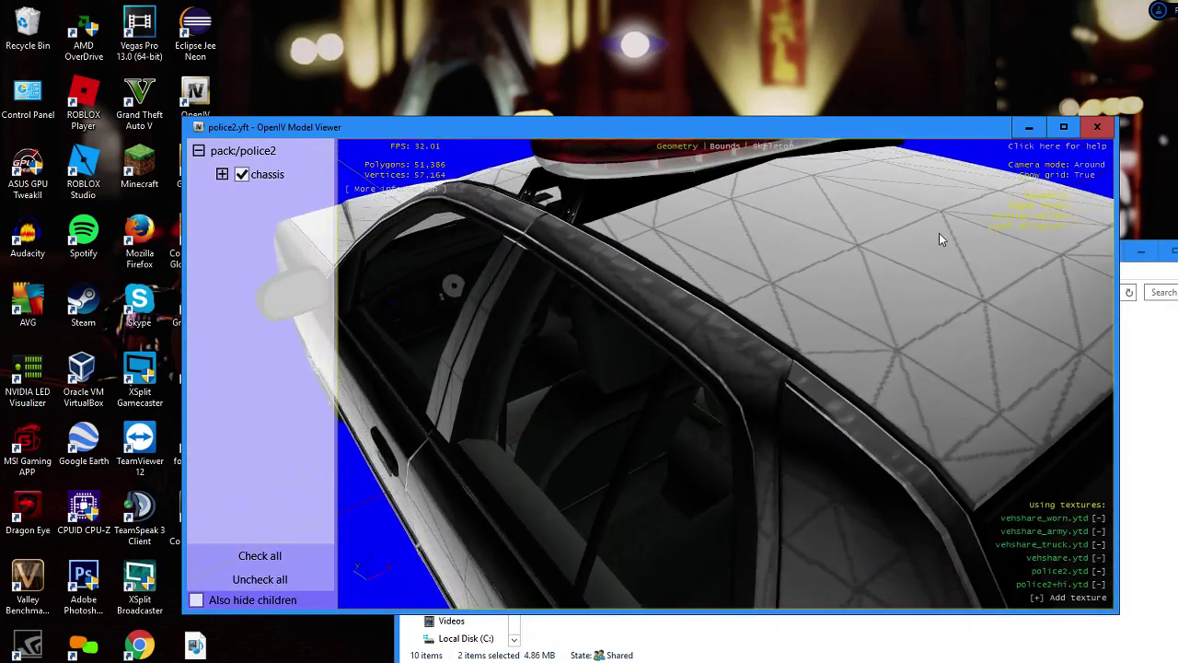
left_click(1095, 127)
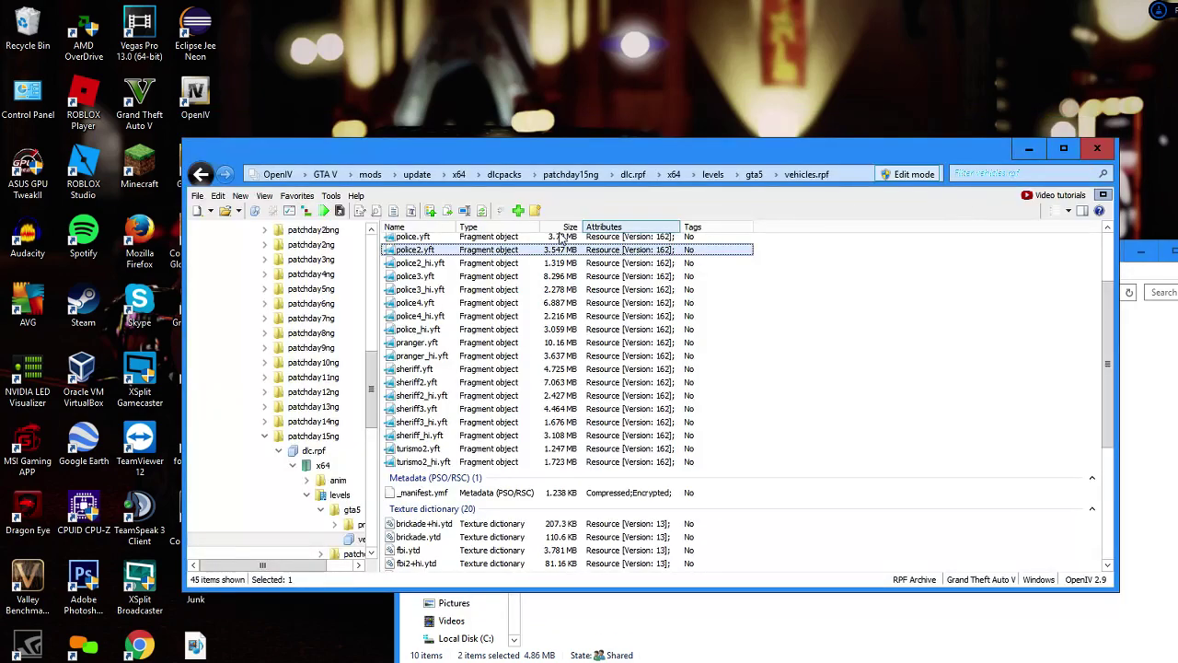
Step: Look through the GTA V ELS pack_default folder and its @ UNUSED subfolder in OpenIV for the sample VCF file
left_click(331, 178)
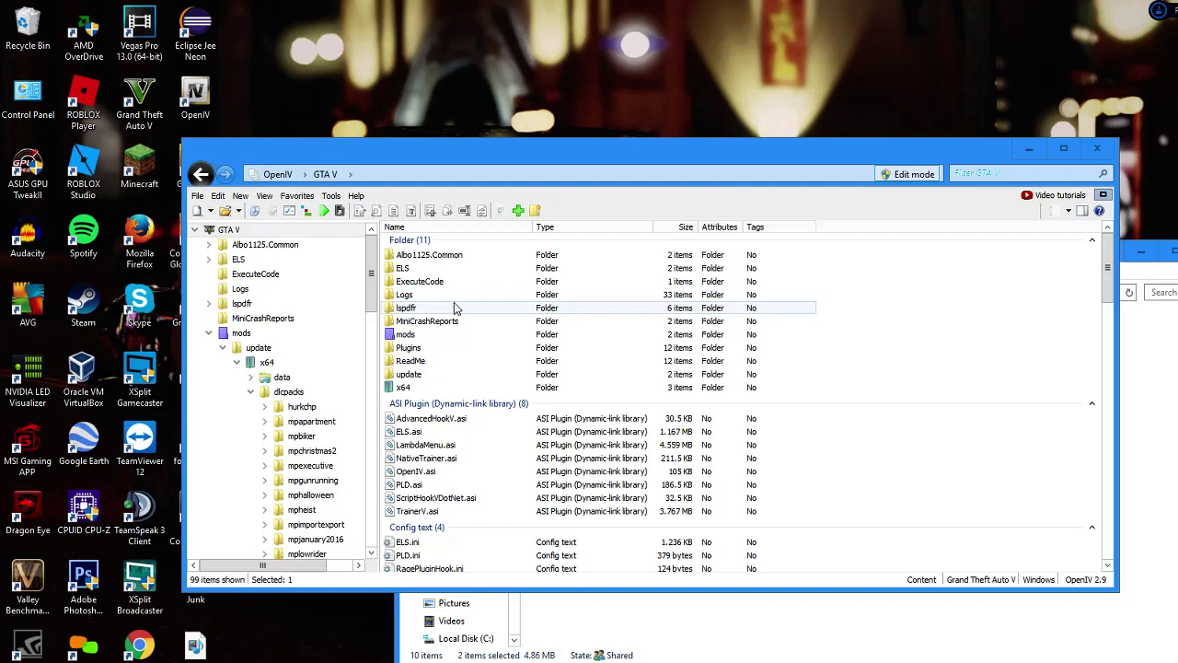
double_click(402, 269)
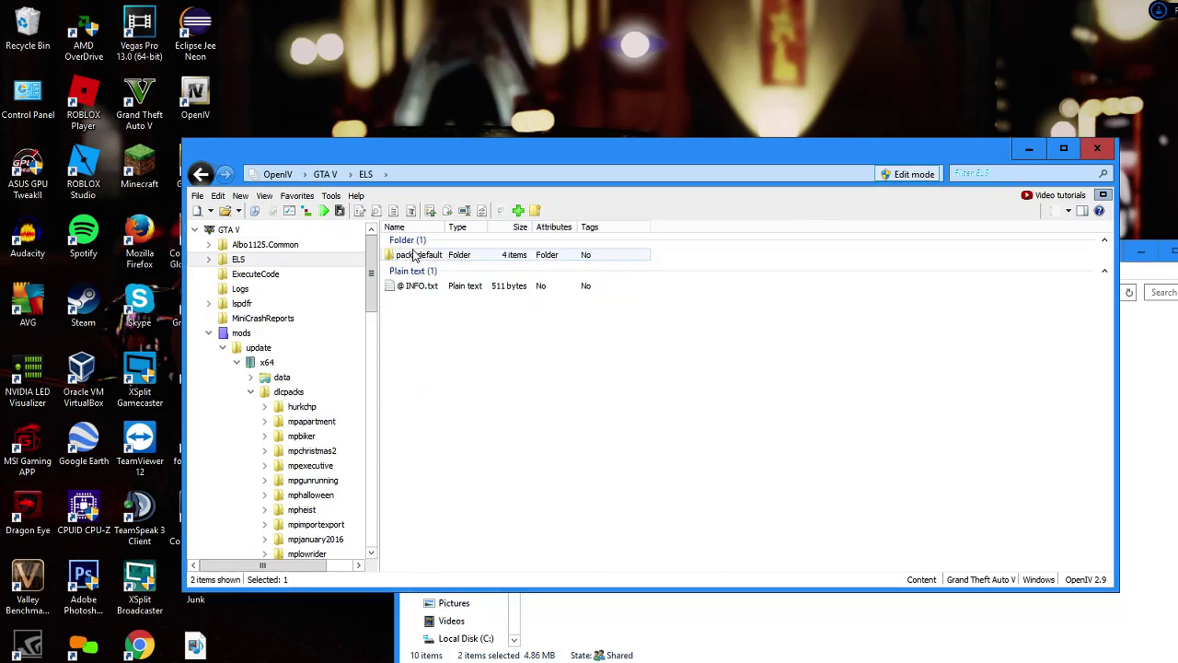
double_click(413, 255)
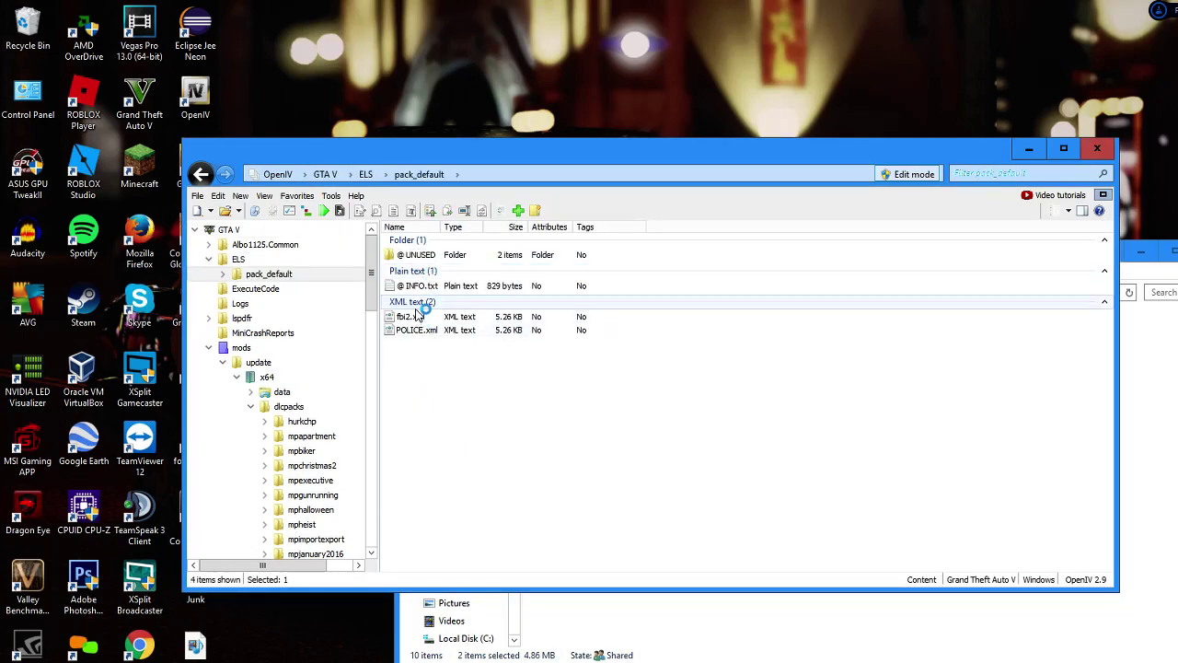
right_click(411, 334)
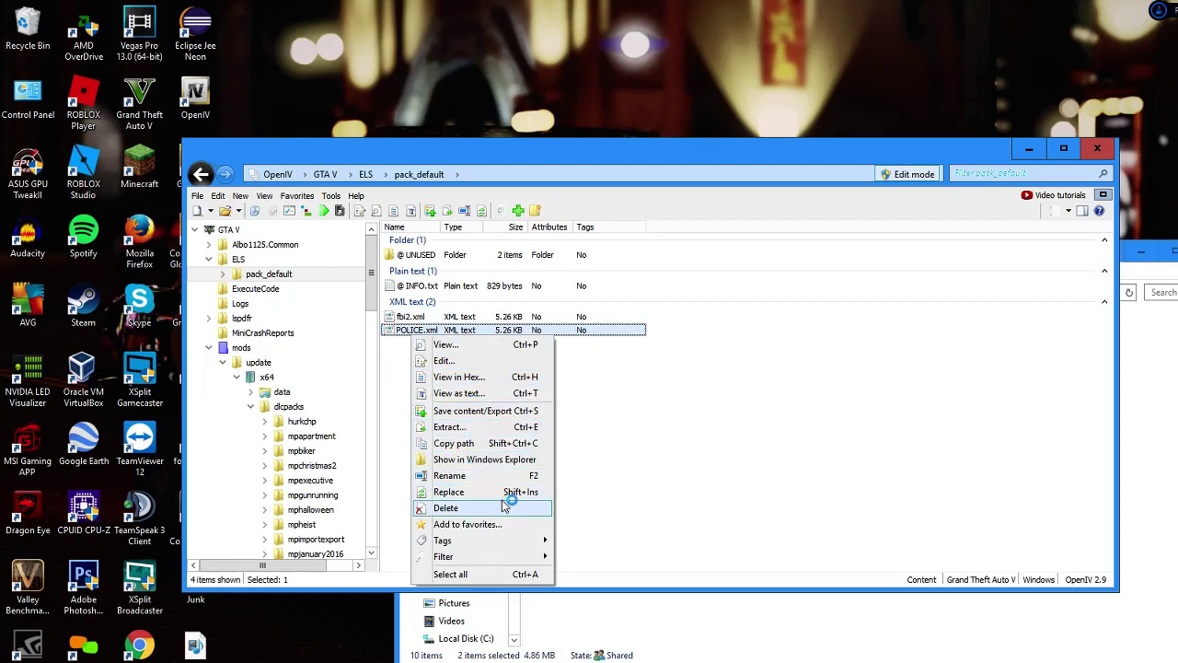
left_click(617, 430)
double_click(412, 255)
left_click(411, 285)
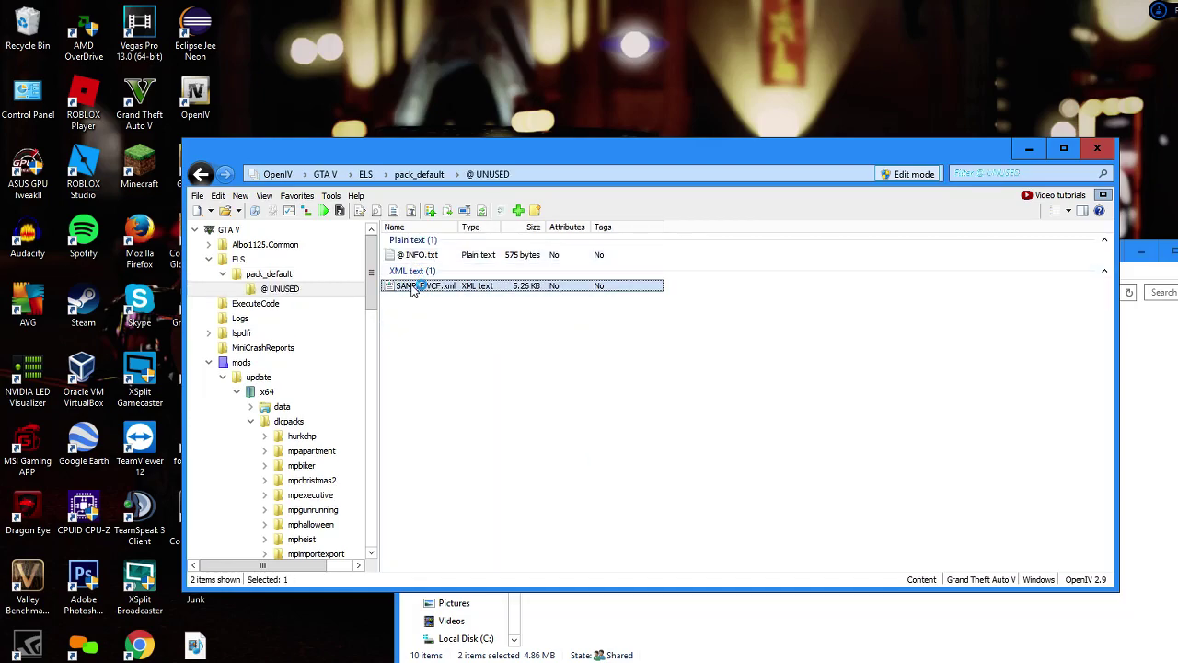
left_click(201, 174)
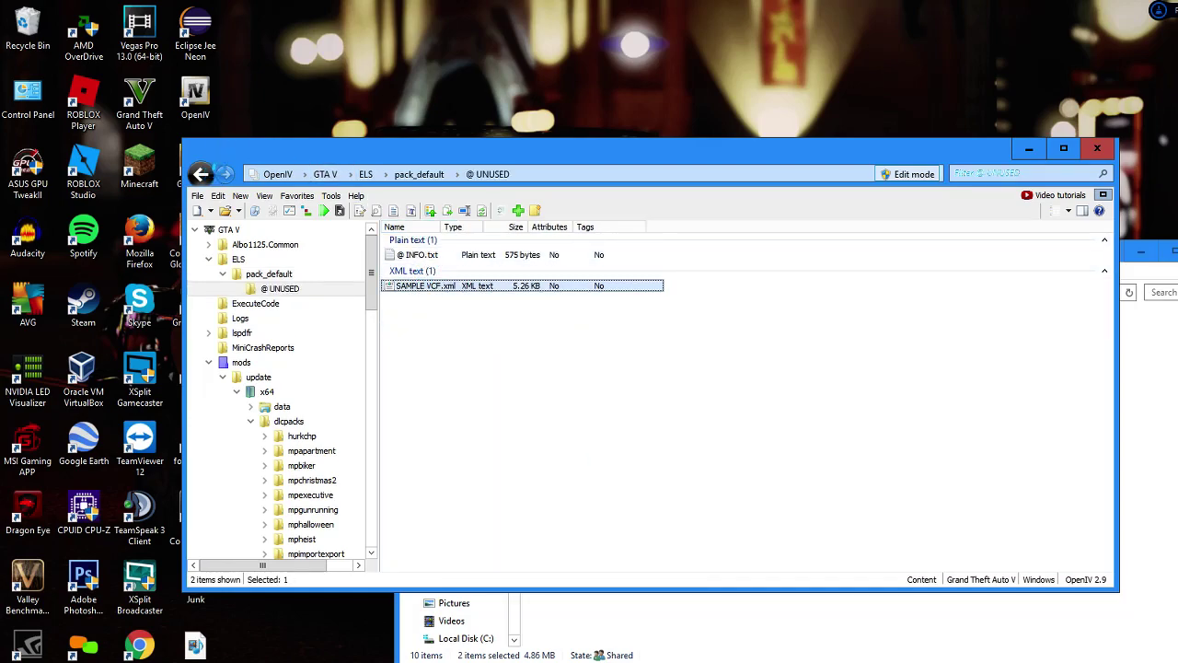
right_click(452, 354)
mouse_move(534, 377)
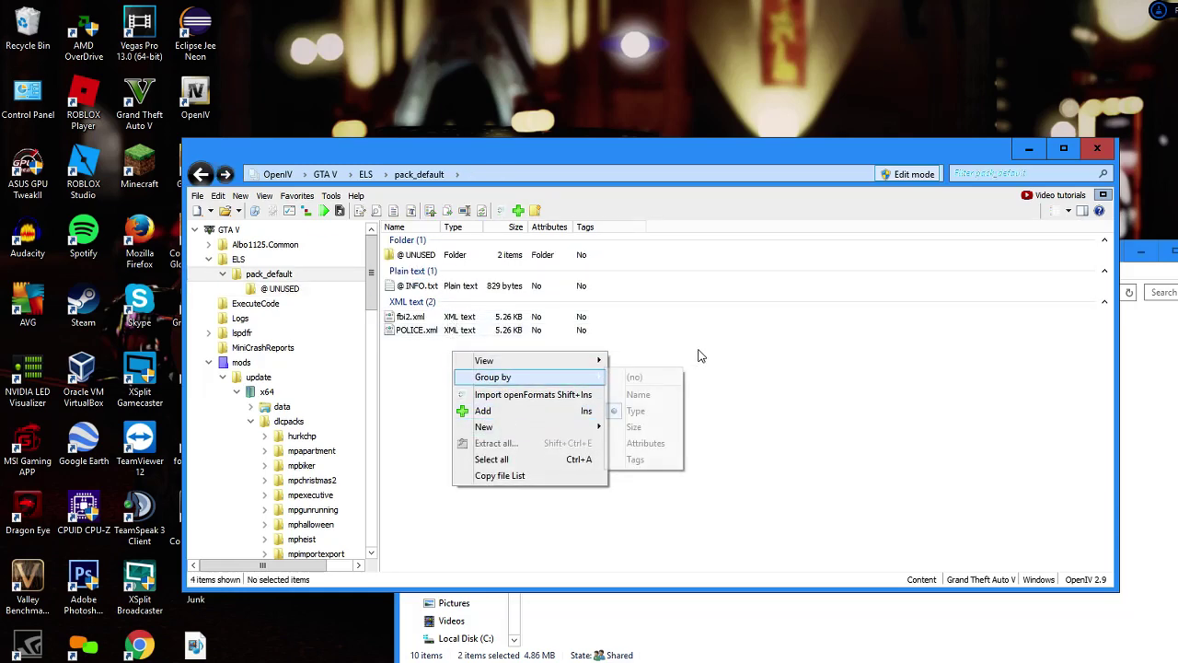
left_click(688, 356)
Step: Switch to File Explorer and open Grand Theft Auto V\ELS\pack_default\@ UNUSED on the D: drive
left_click(589, 654)
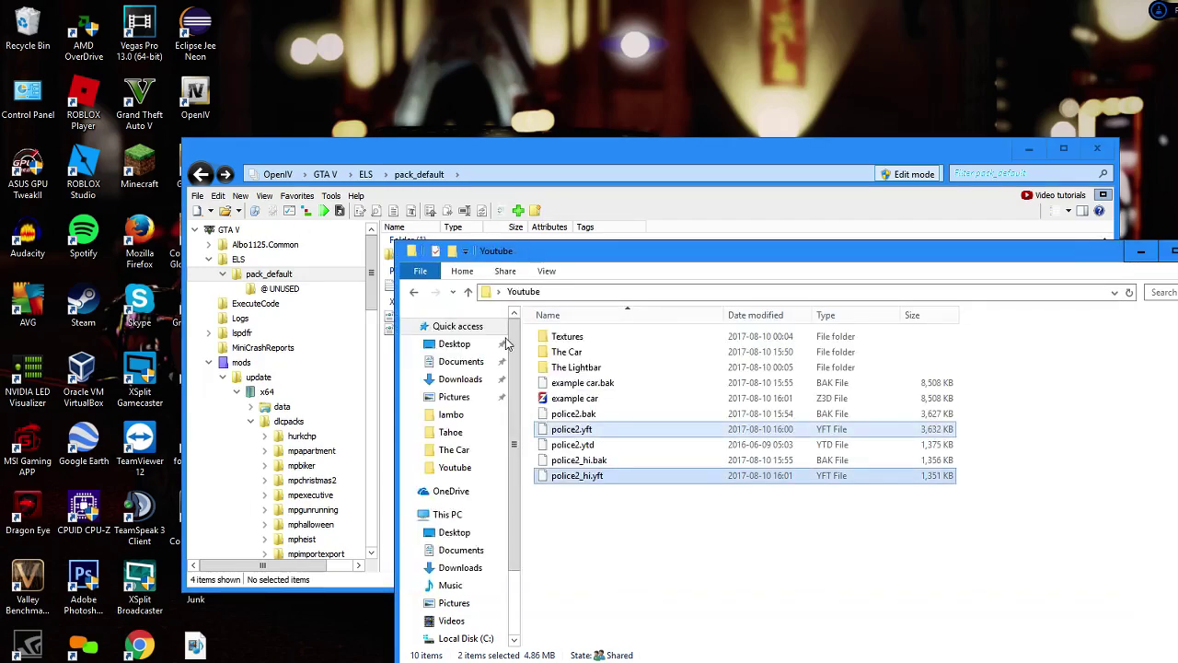
scroll(468, 597, "down", 1)
left_click(486, 619)
left_click(474, 609)
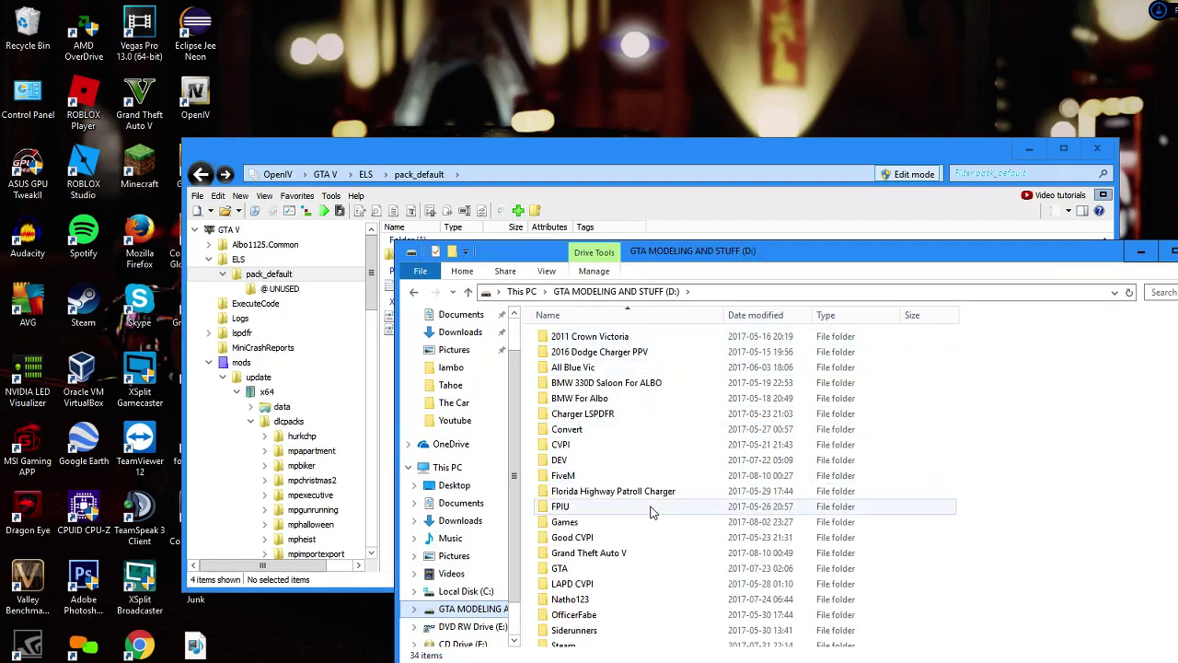
double_click(586, 553)
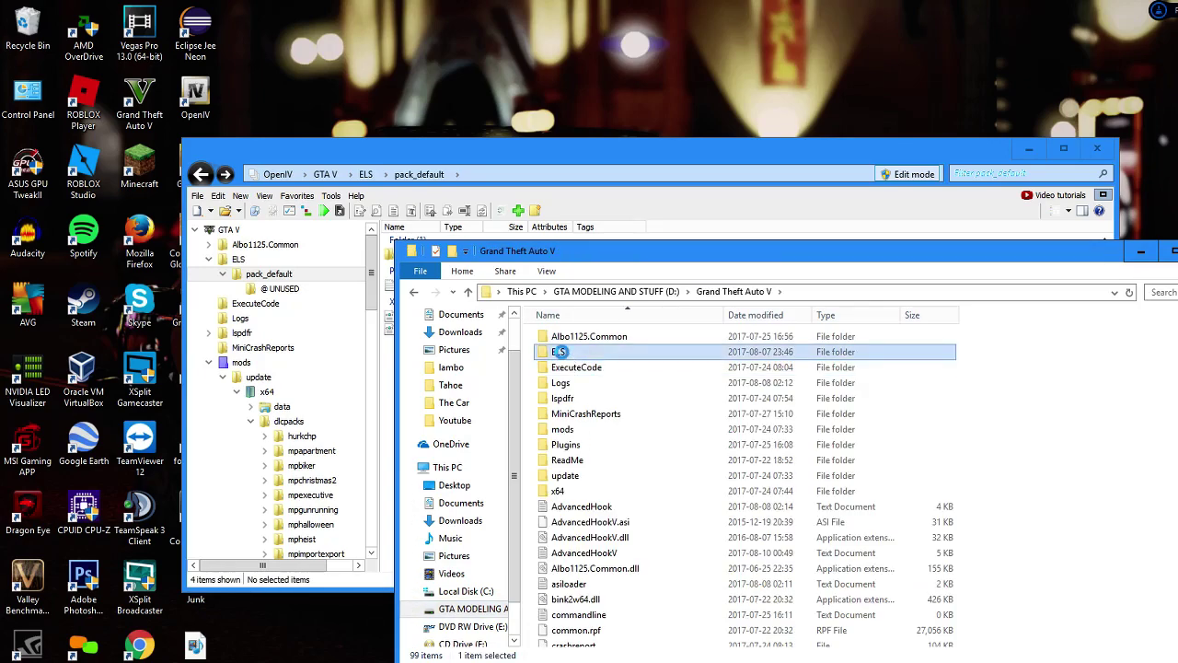
double_click(563, 351)
double_click(571, 339)
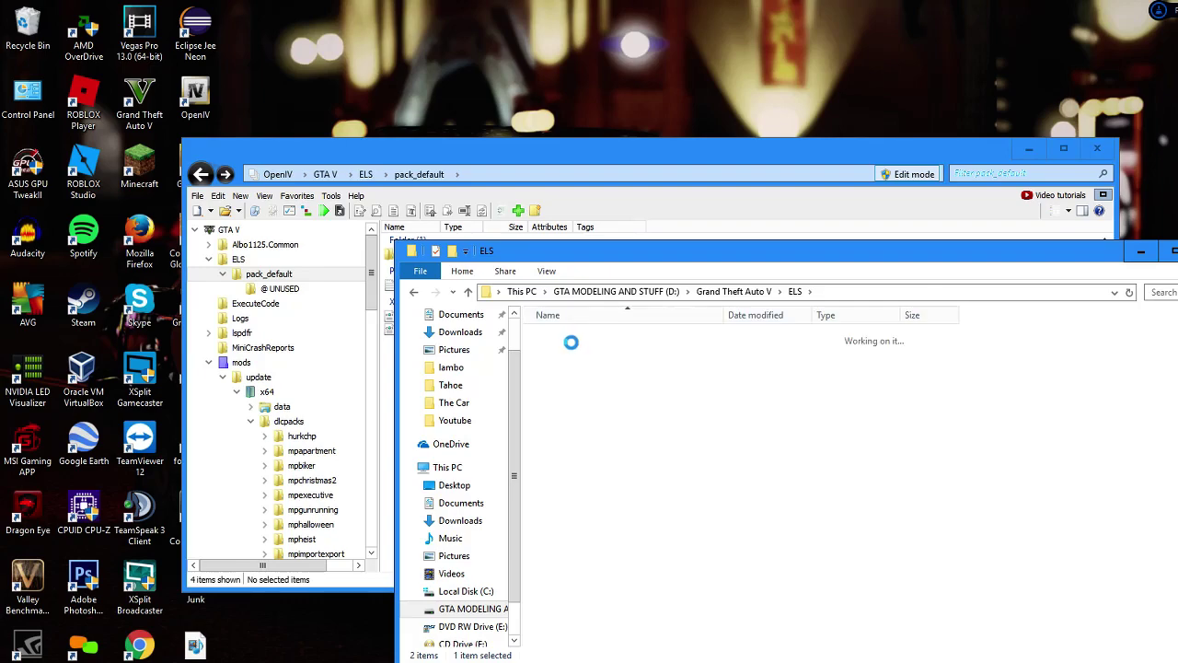
double_click(566, 336)
Step: Copy the SAMPLE VCF file from @ UNUSED into the pack_default folder
left_click(569, 355)
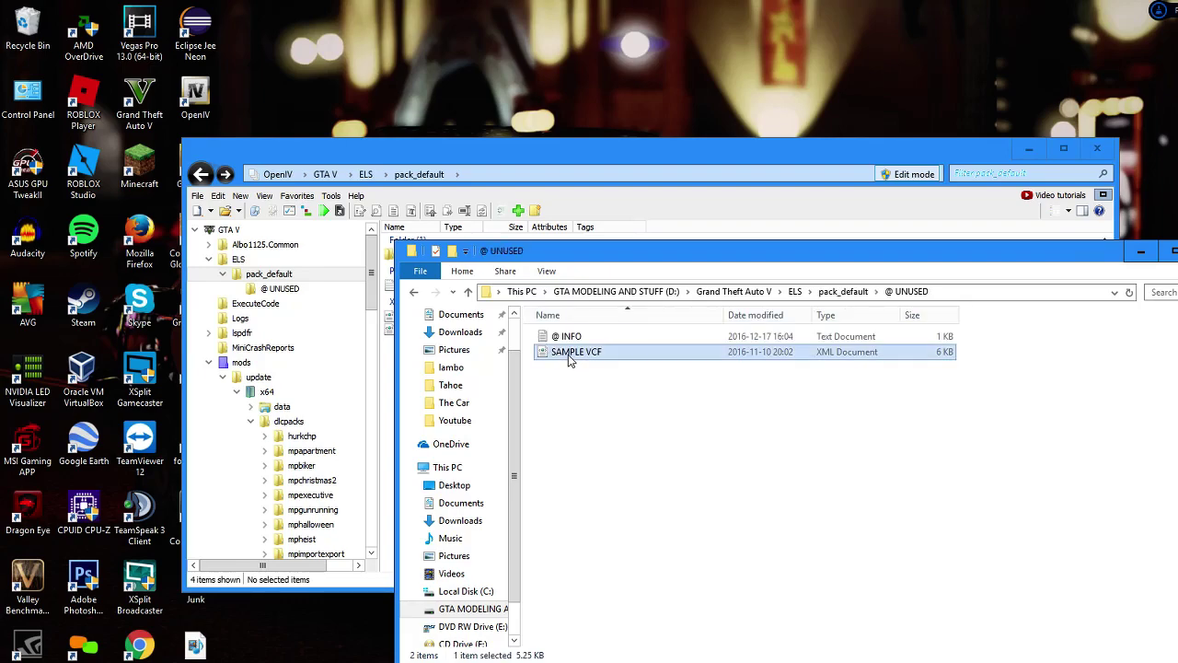
left_click(422, 293)
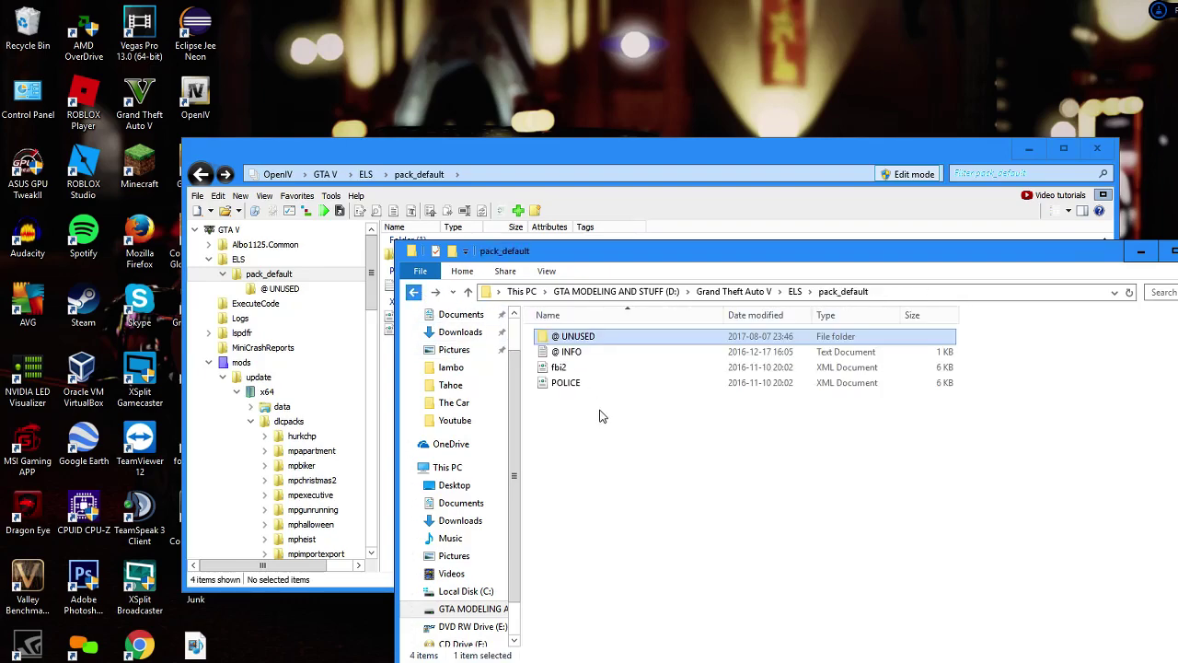
right_click(603, 449)
left_click(650, 531)
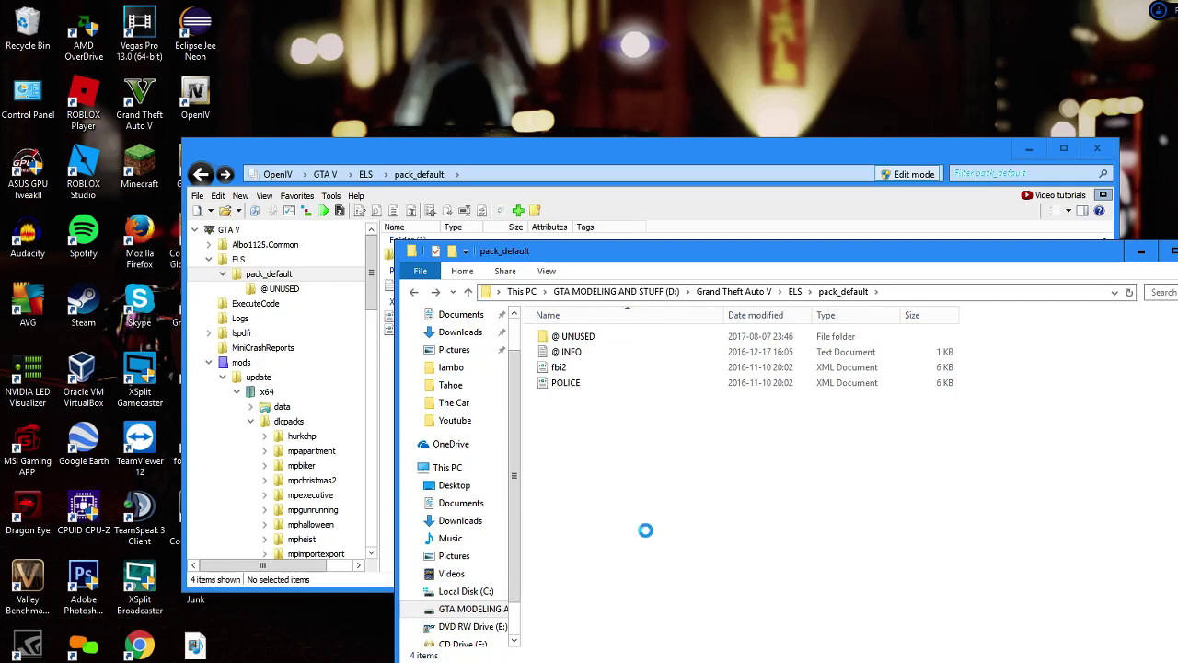
Step: Rename the SAMPLE VCF copy in pack_default as police2 and minimize the folder window
right_click(565, 398)
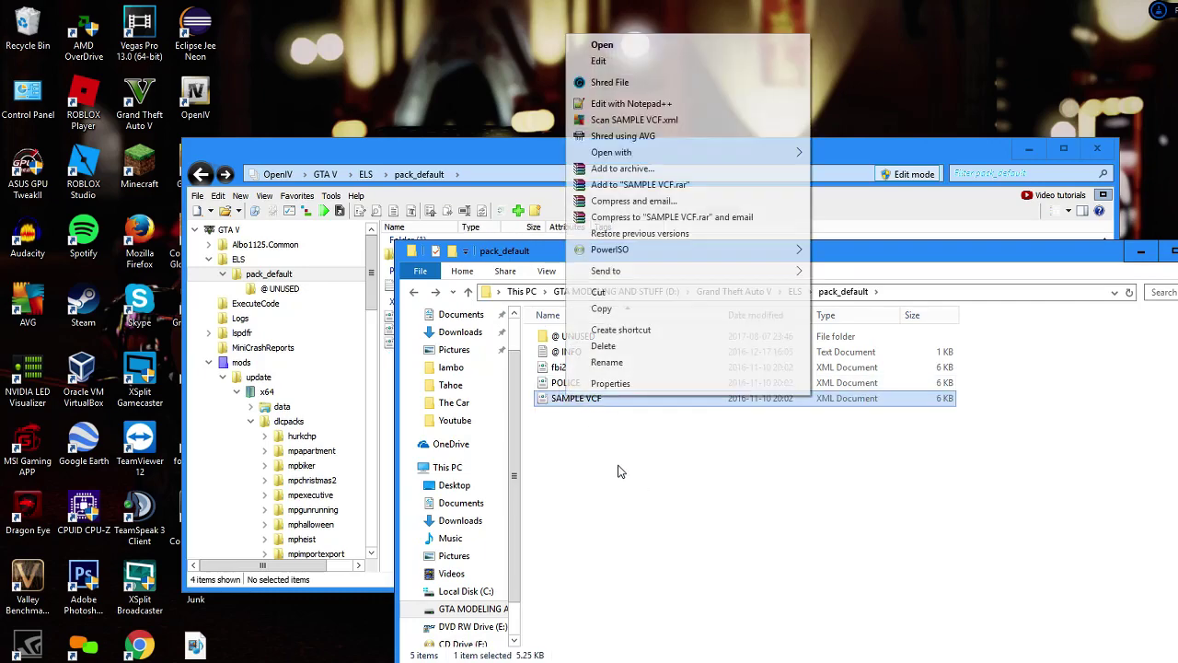
left_click(632, 365)
type("police2")
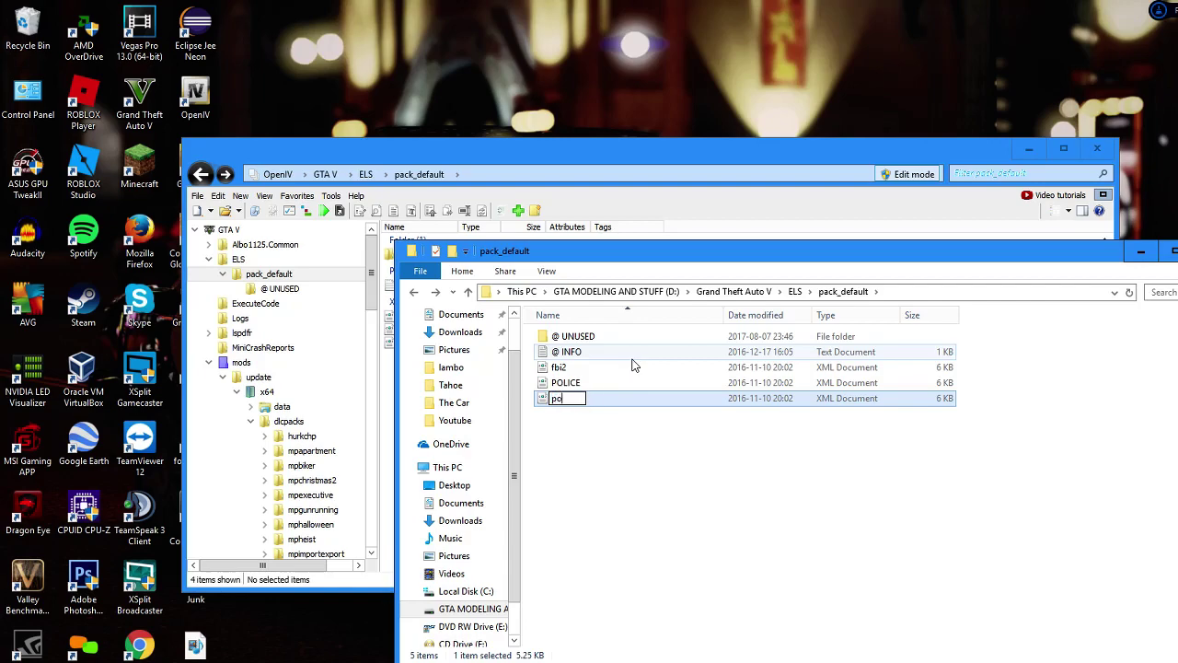
key("Return")
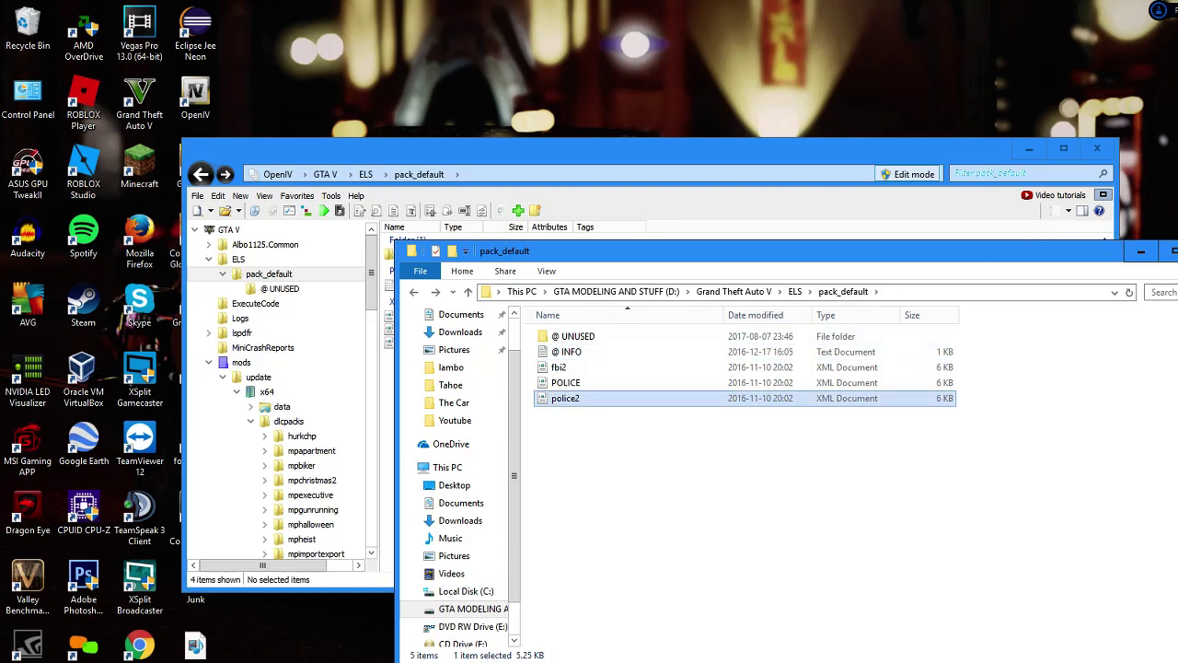
left_click(1141, 251)
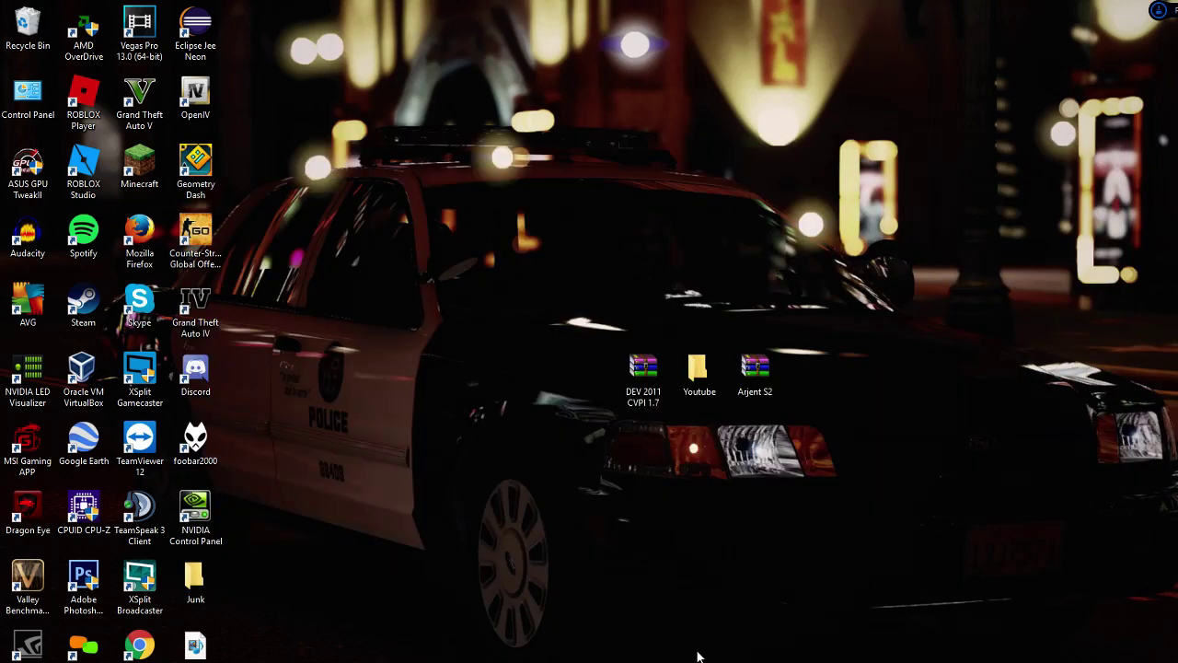